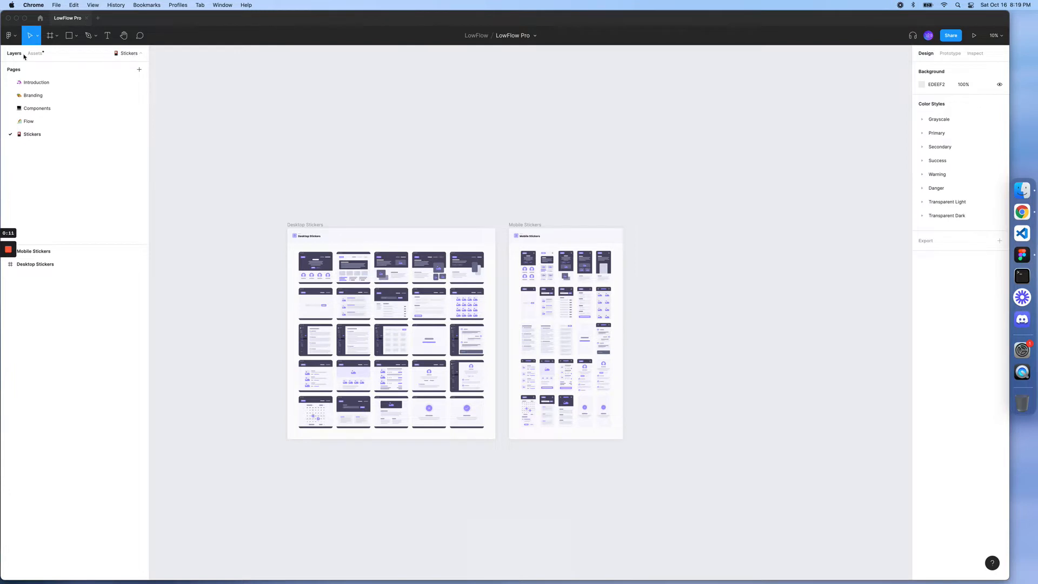
# Step: Review the libraries available to the LowFlow Pro file in the team library list
pyautogui.click(35, 56)
pyautogui.click(36, 54)
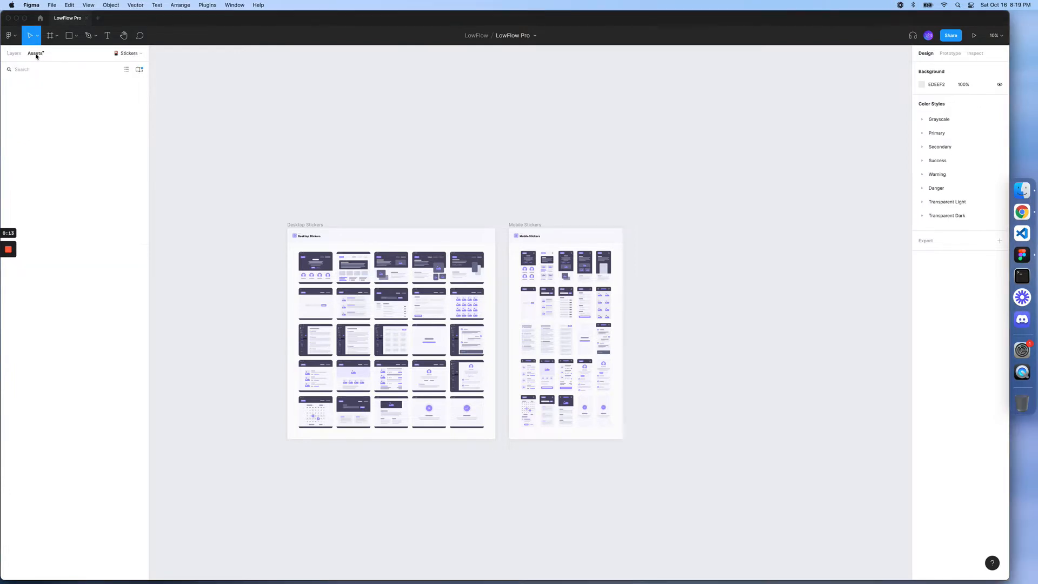
pyautogui.click(140, 70)
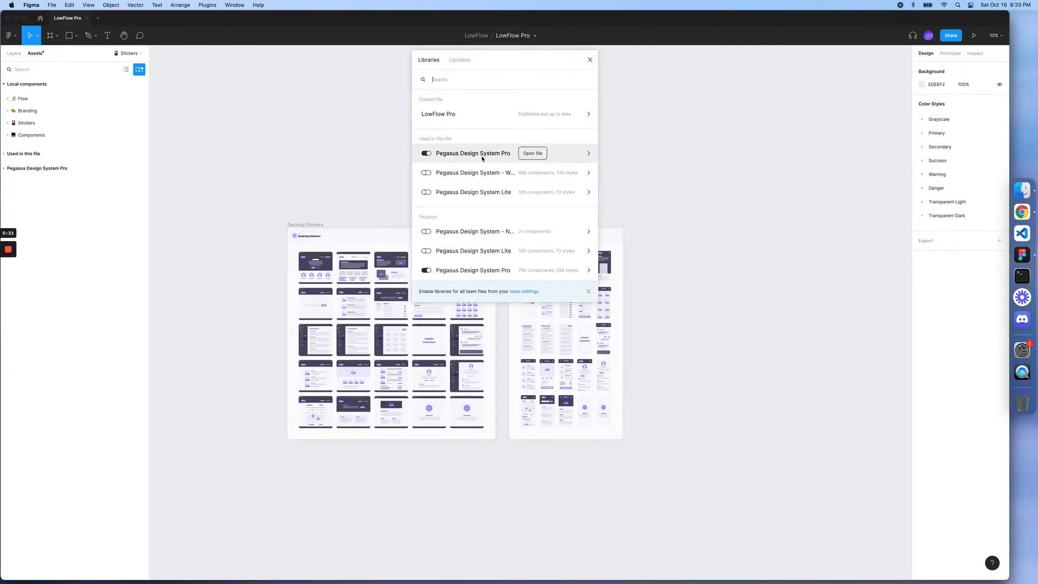
pyautogui.scroll(-5, 481, 158)
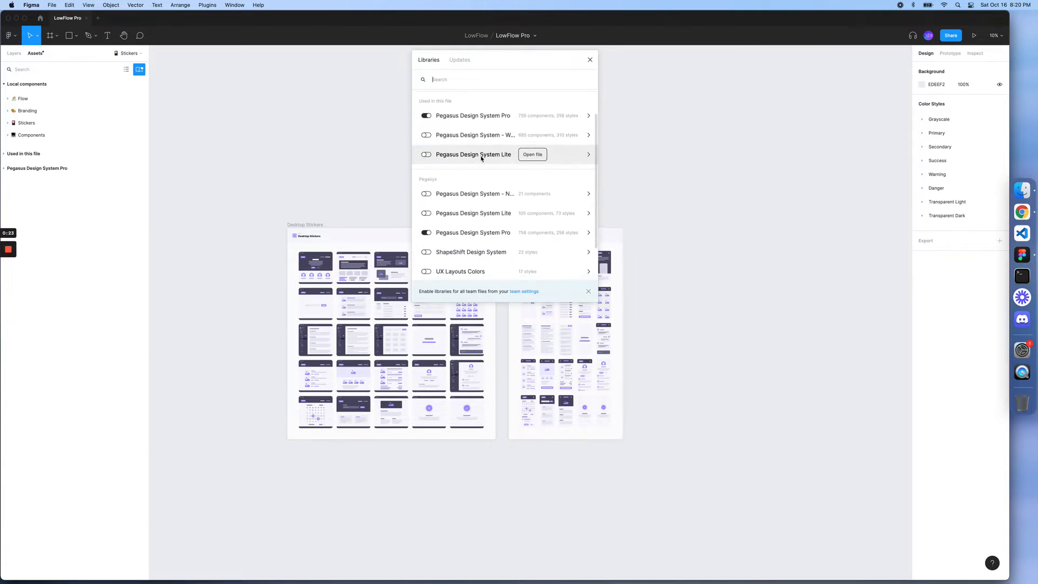
pyautogui.scroll(5, 481, 158)
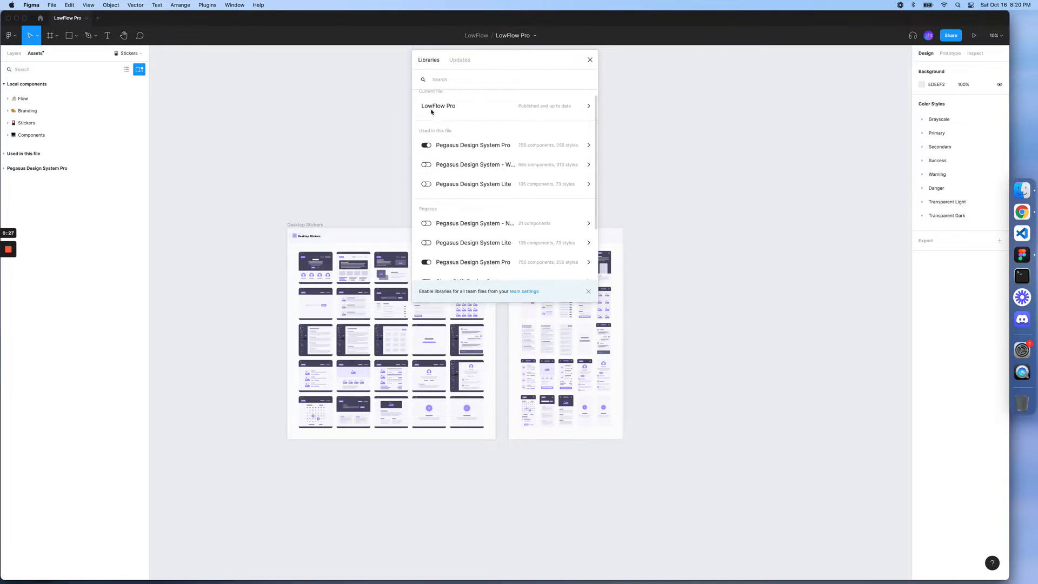
pyautogui.scroll(1, 431, 111)
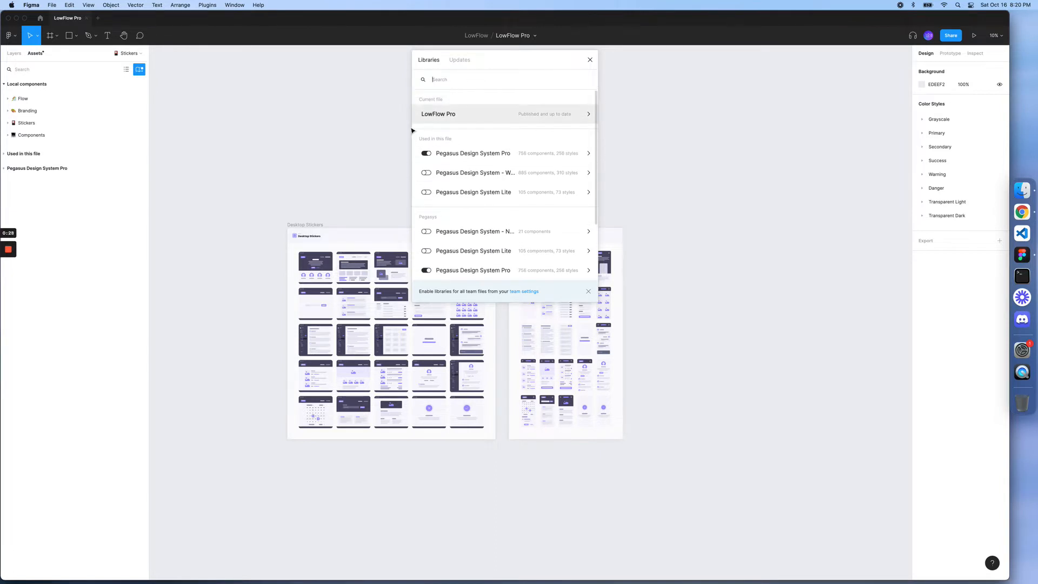
pyautogui.click(590, 60)
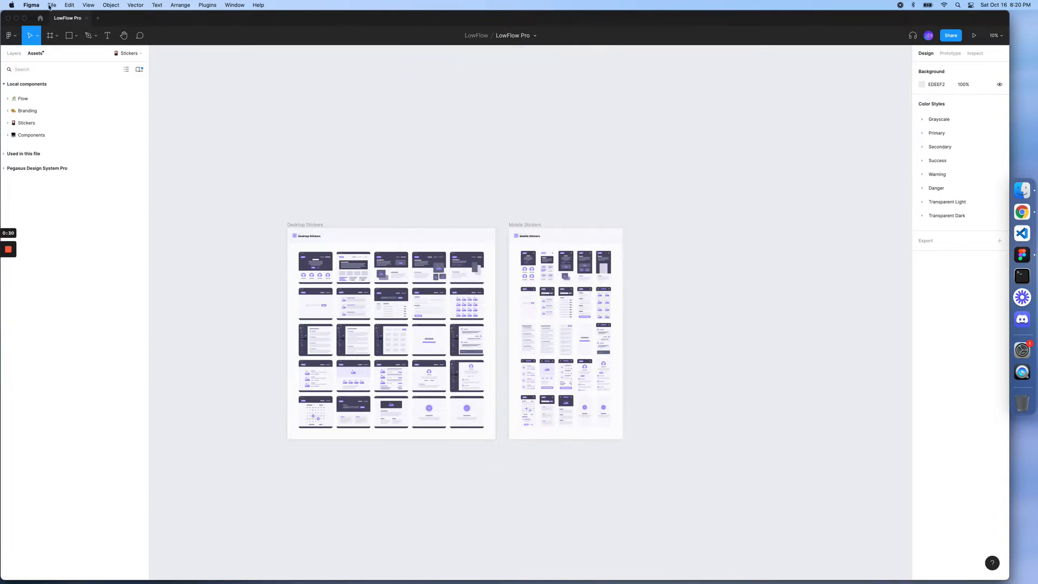
# Step: Create a new blank design file and close the LowFlow Pro file
pyautogui.click(97, 18)
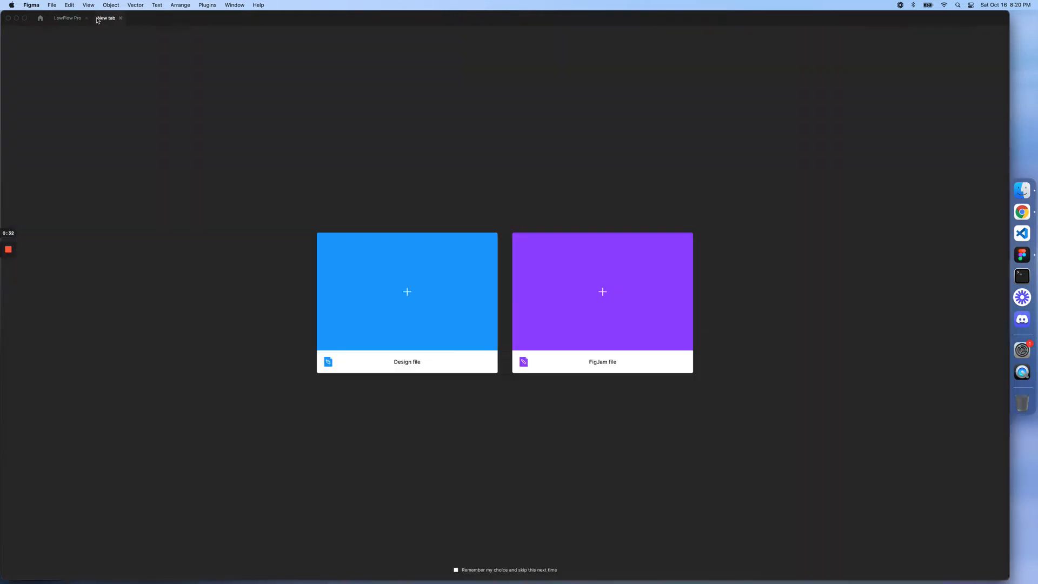
pyautogui.click(453, 294)
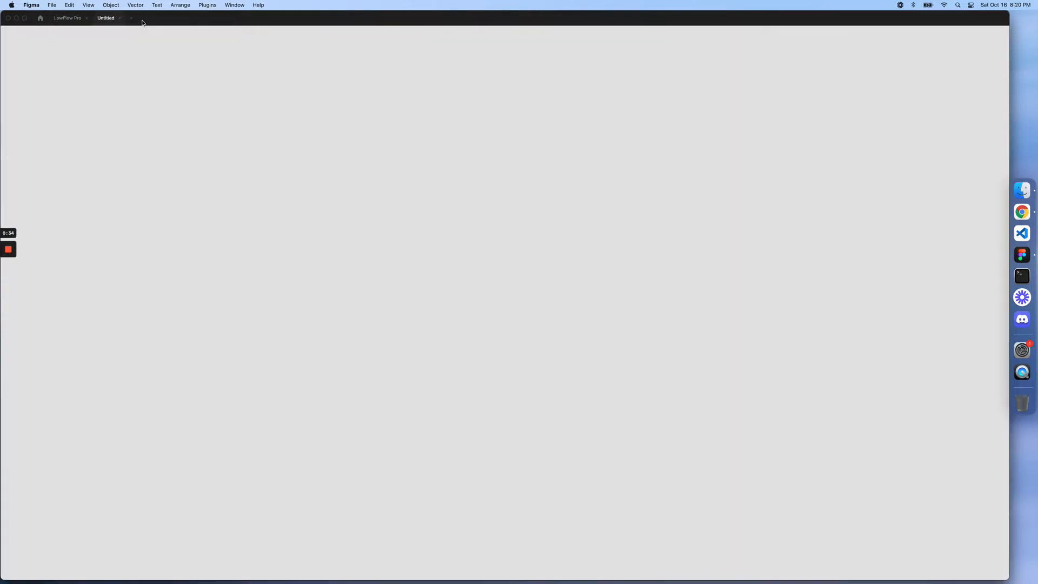
pyautogui.click(86, 19)
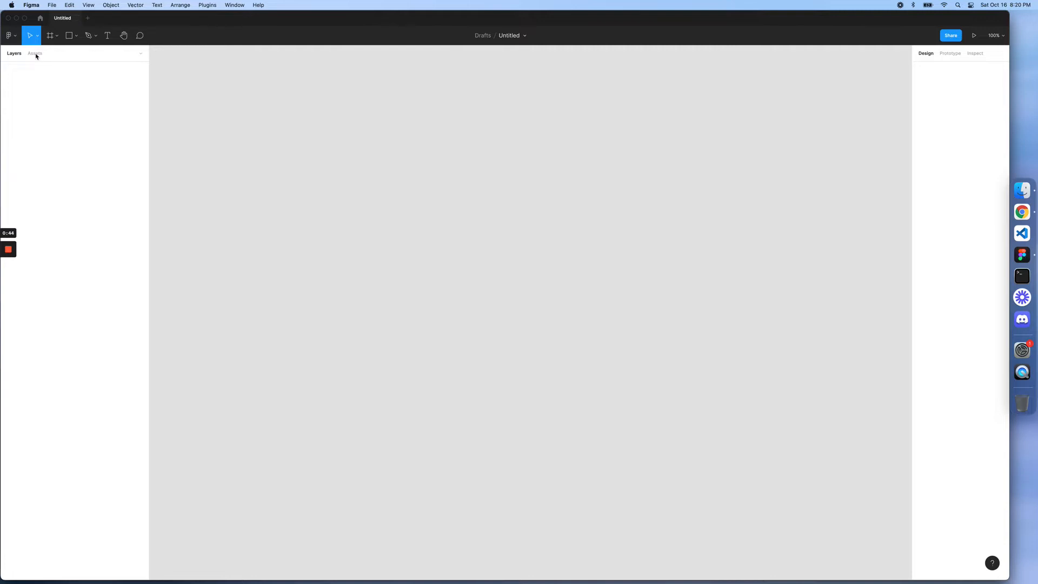
# Step: Rename the new file as Desktop Sitemap and clear the stray text from the asset search
pyautogui.click(510, 36)
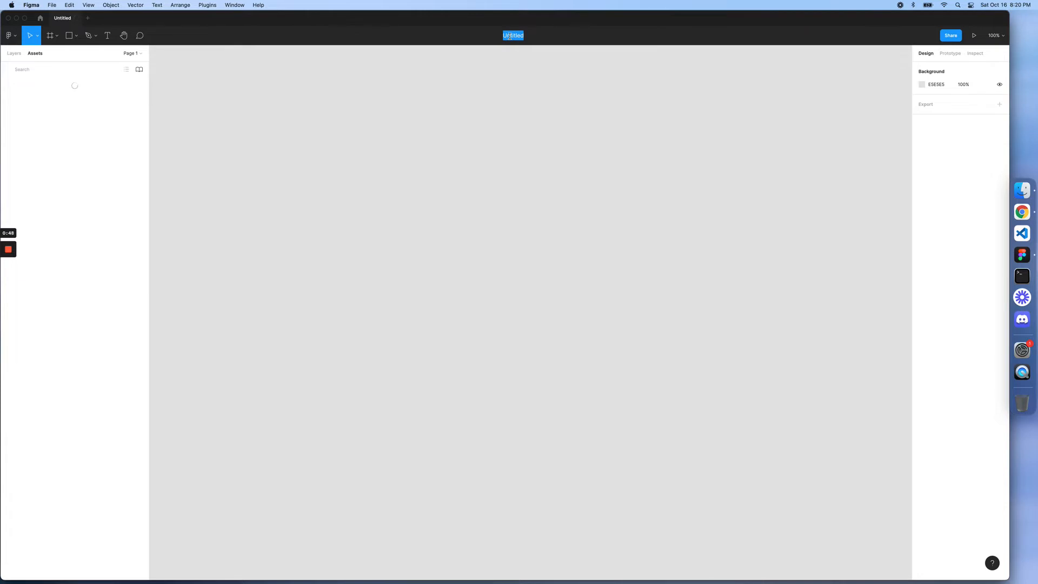
pyautogui.write('Desktop')
pyautogui.click(510, 36)
pyautogui.write('Desktop Sitemap')
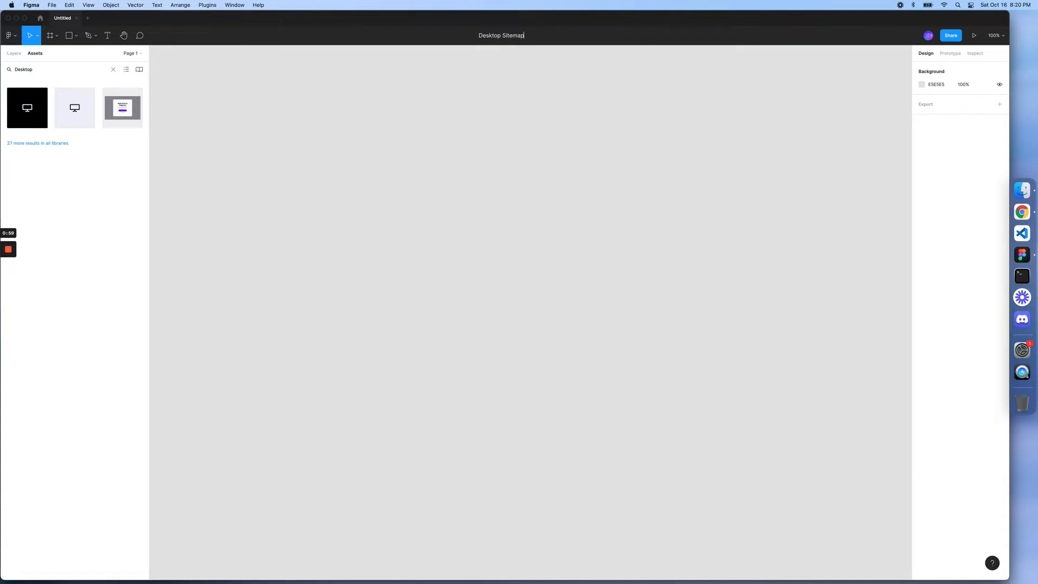
pyautogui.press('Return')
pyautogui.click(113, 69)
# Step: Enable the LowFlow Pro team library for this file
pyautogui.click(139, 69)
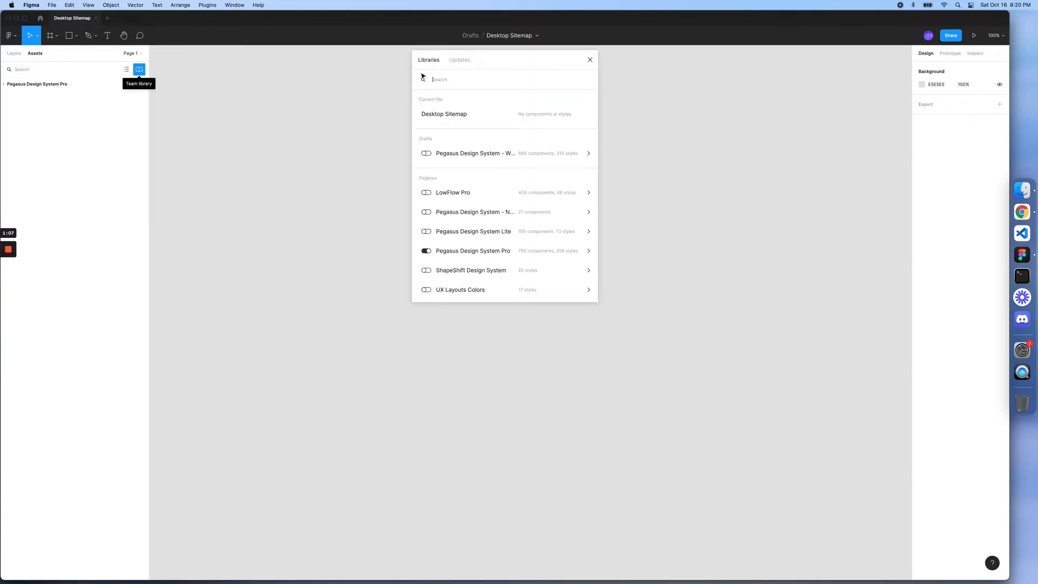
pyautogui.scroll(-3, 502, 166)
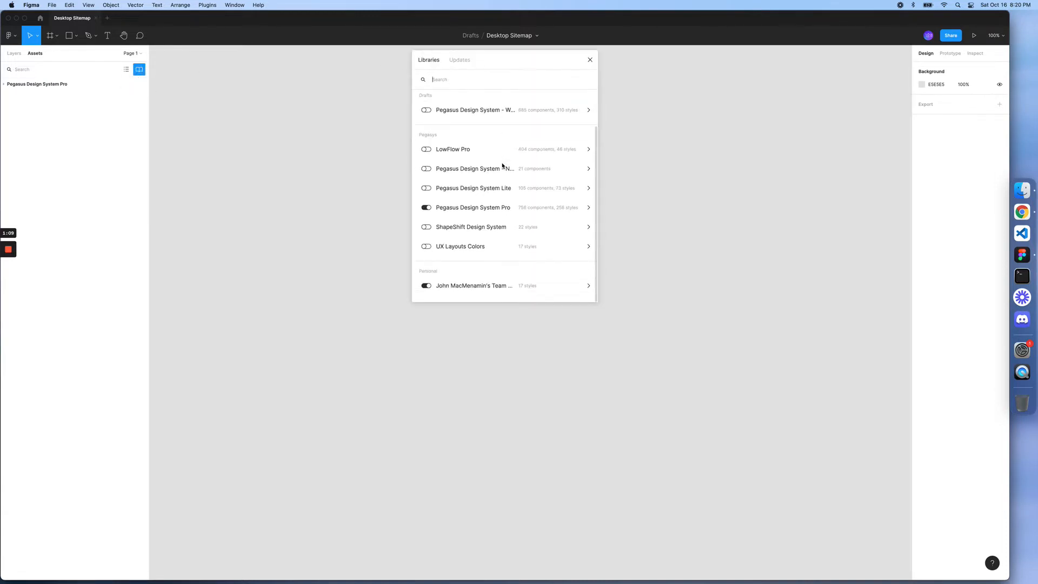
pyautogui.click(426, 150)
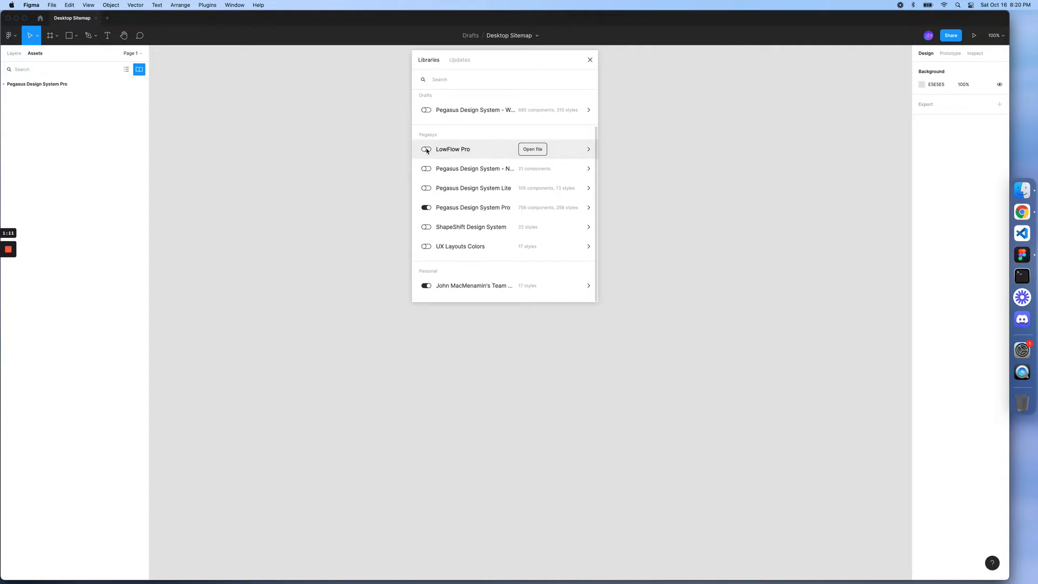
pyautogui.click(590, 60)
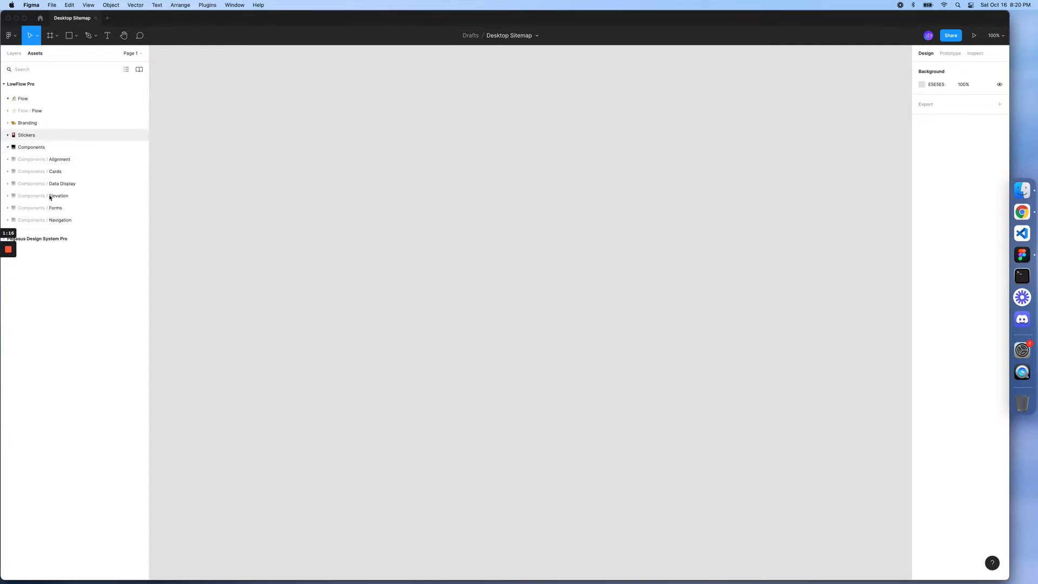
# Step: Collapse LowFlow Pro's Components group and expand its Desktop Stickers and Flow groups in the assets
pyautogui.click(8, 148)
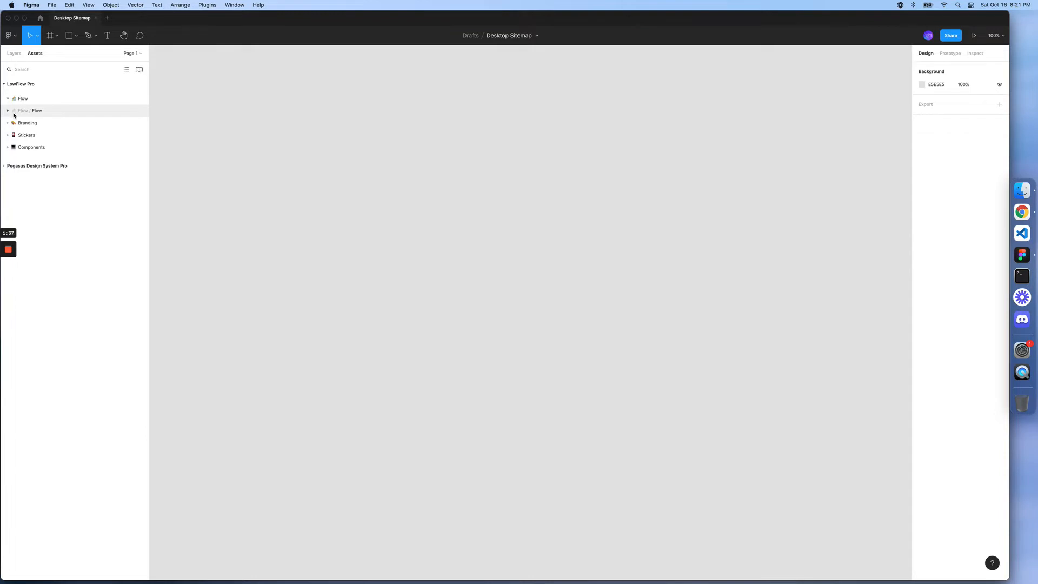
pyautogui.click(8, 135)
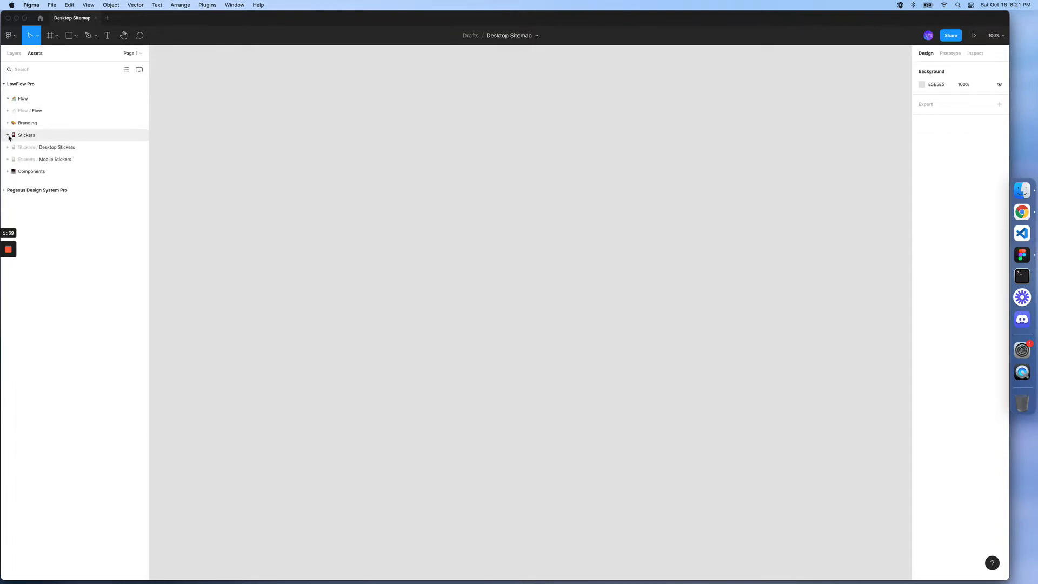
pyautogui.click(8, 148)
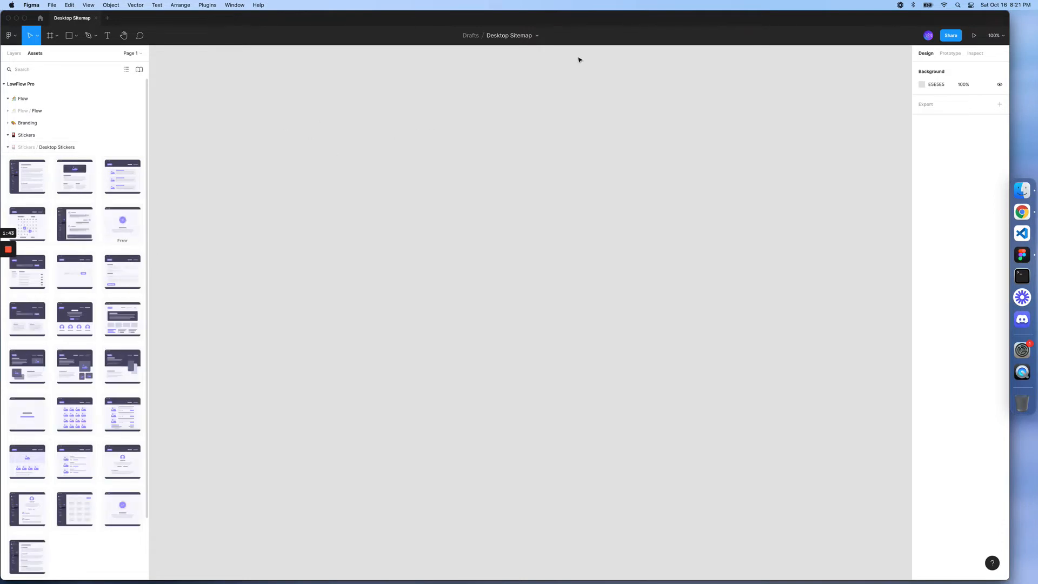
pyautogui.click(8, 111)
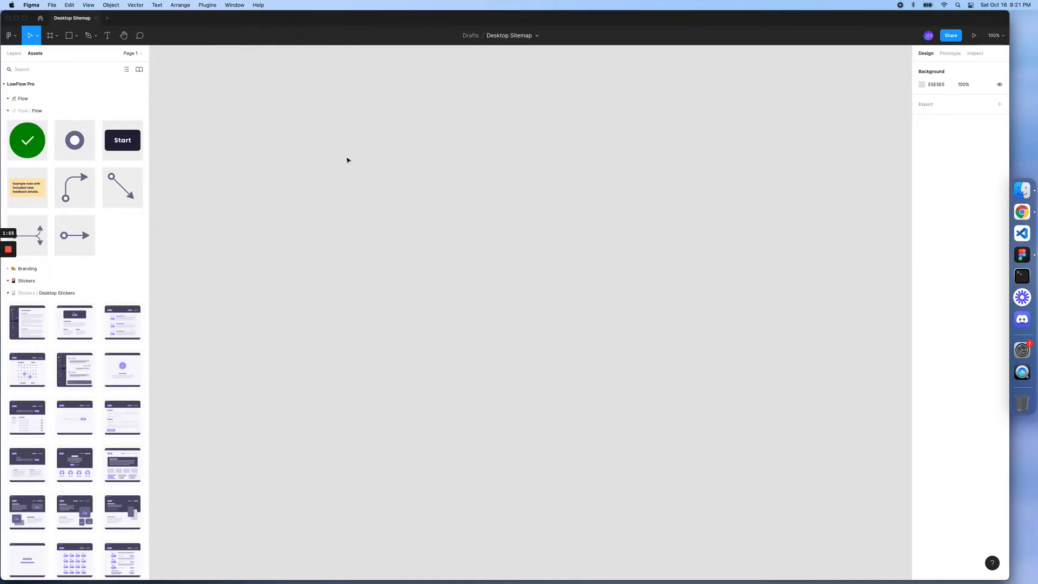
# Step: Place the Home Page 4 desktop sticker on the empty canvas
pyautogui.scroll(-3, 122, 326)
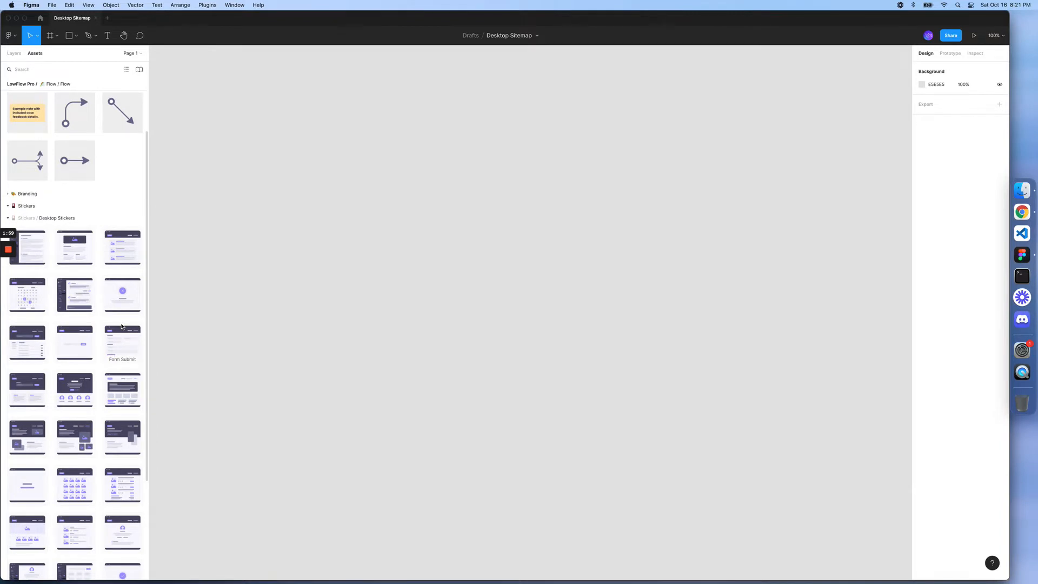
pyautogui.scroll(-4, 121, 327)
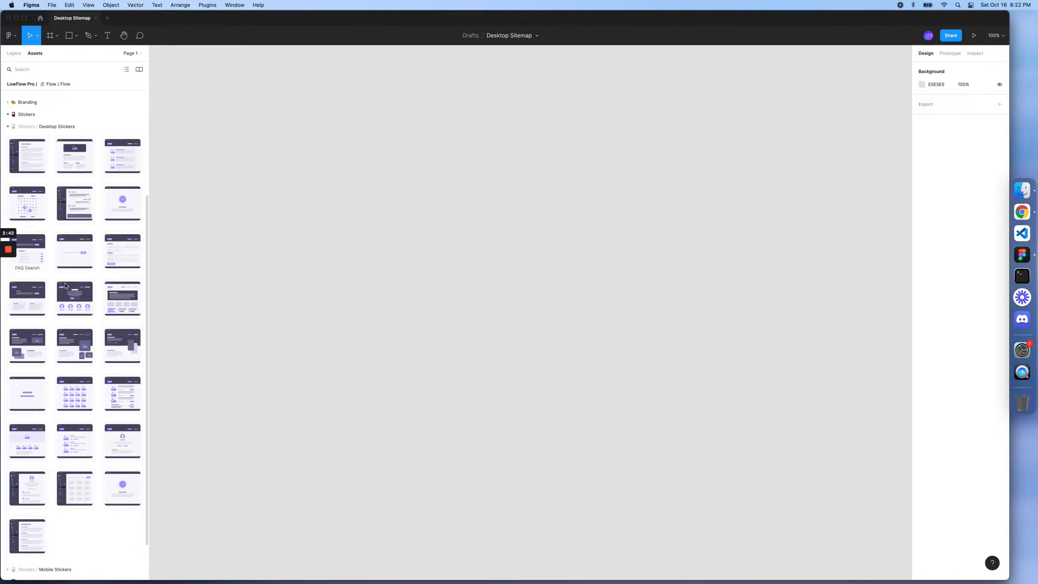
pyautogui.scroll(-2, 70, 324)
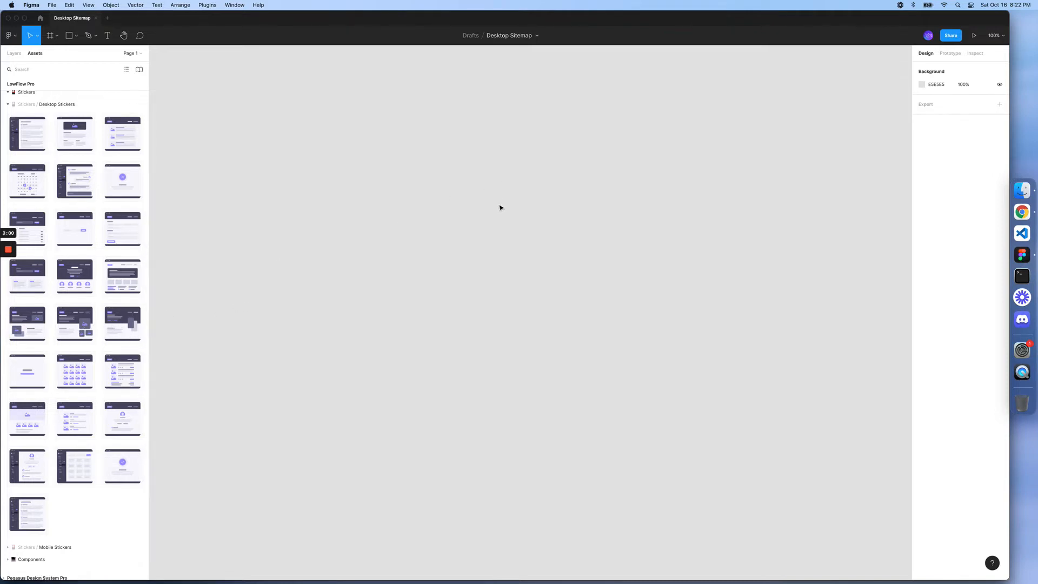
pyautogui.moveTo(500, 207); pyautogui.dragTo(498, 204)
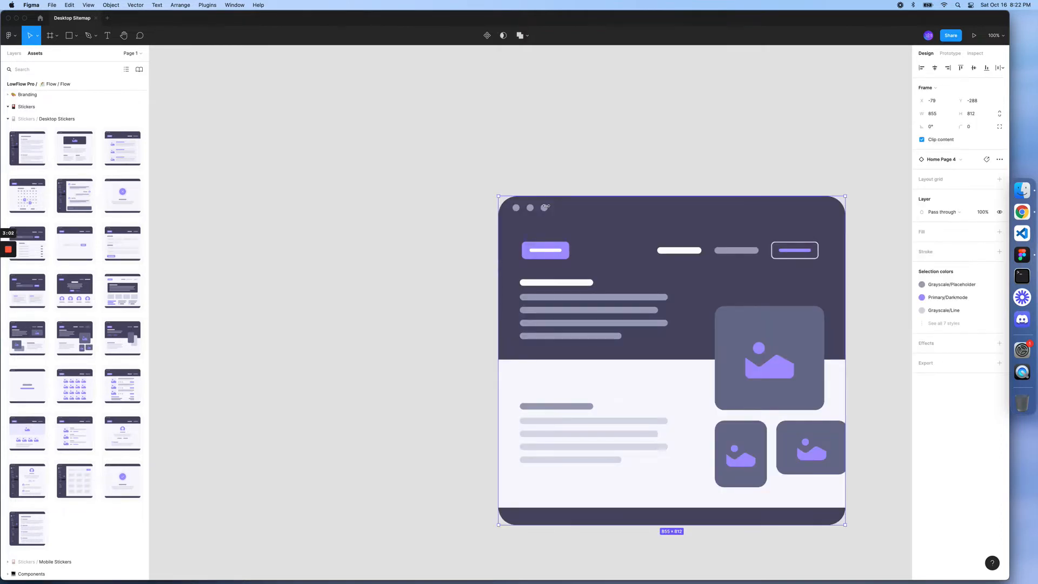
pyautogui.hscroll(5, 565, 205)
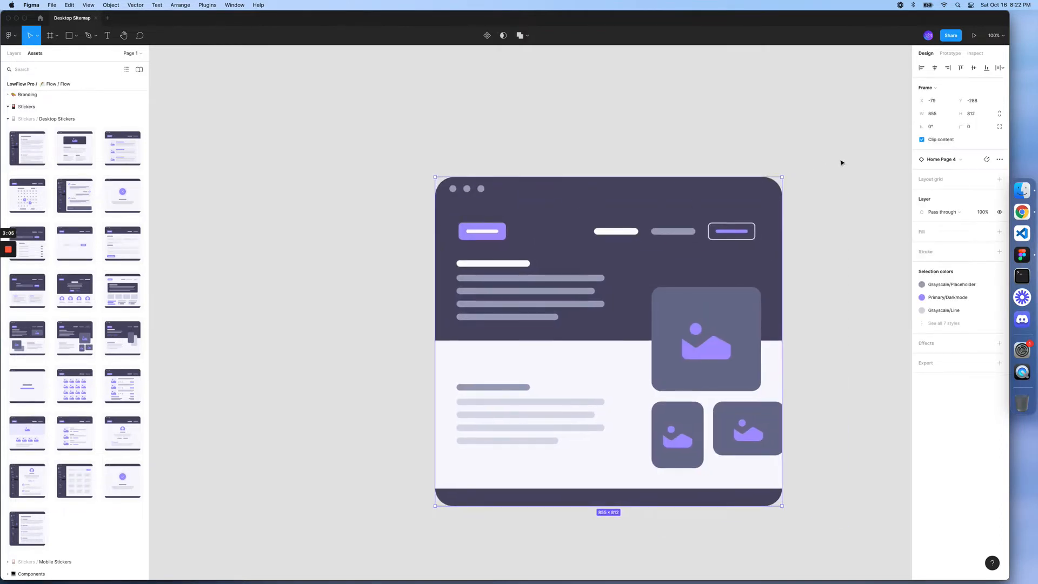
# Step: Swap the placed sticker instance for the desktop Home Page 2 by searching for "home page"
pyautogui.click(949, 160)
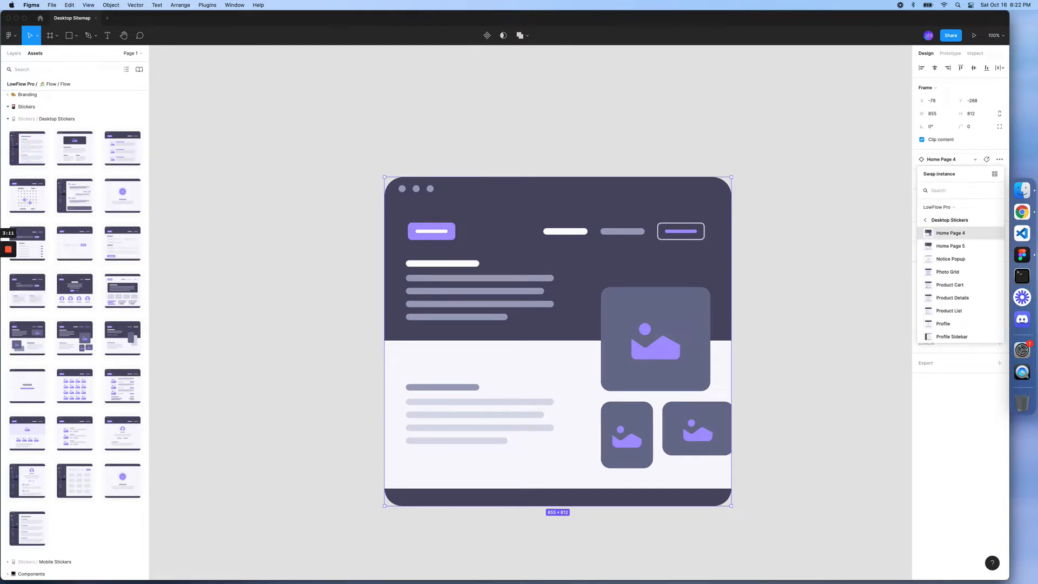
pyautogui.write('home')
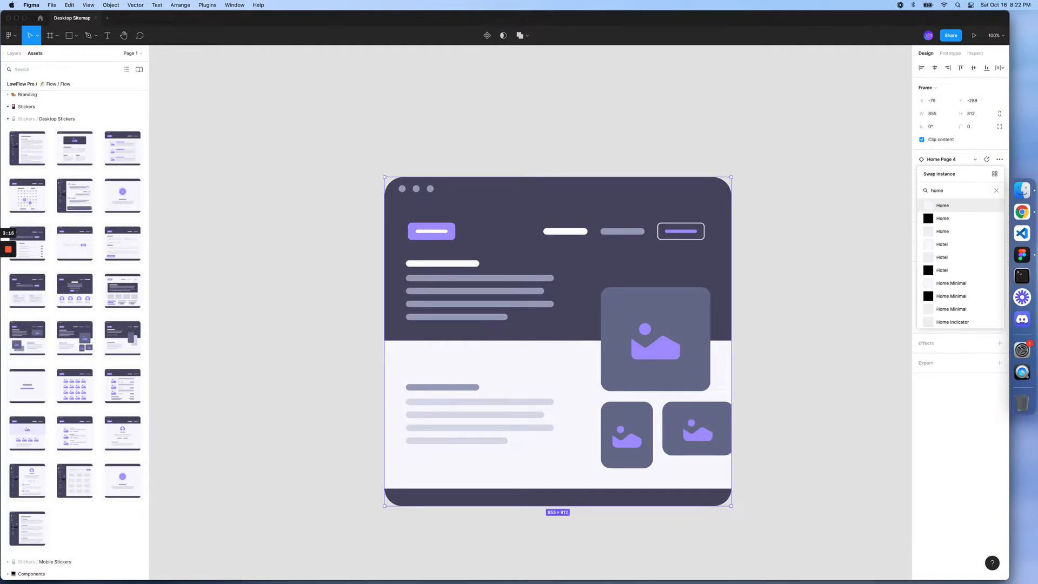
pyautogui.write(' page')
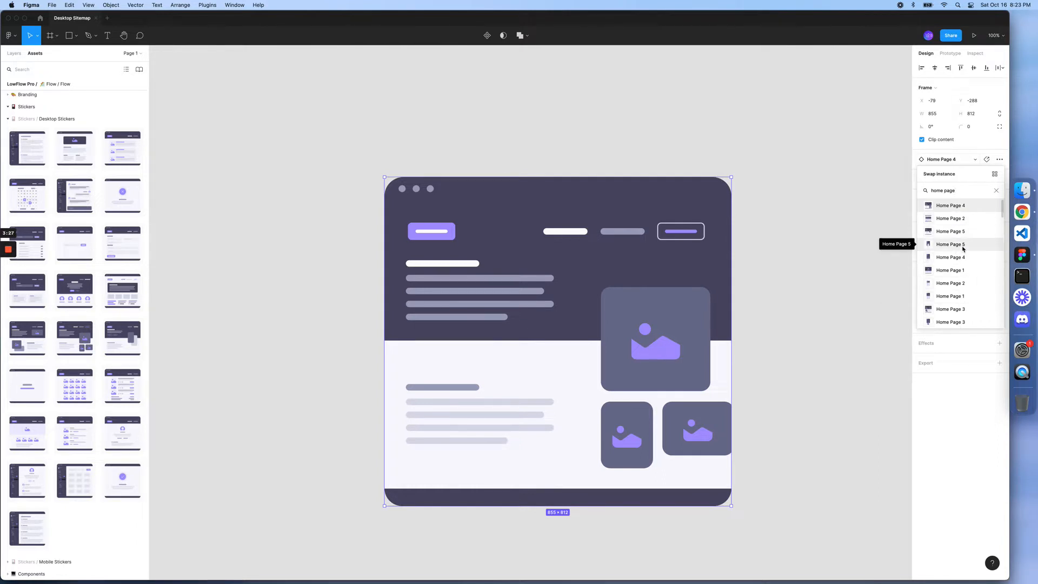
pyautogui.click(956, 218)
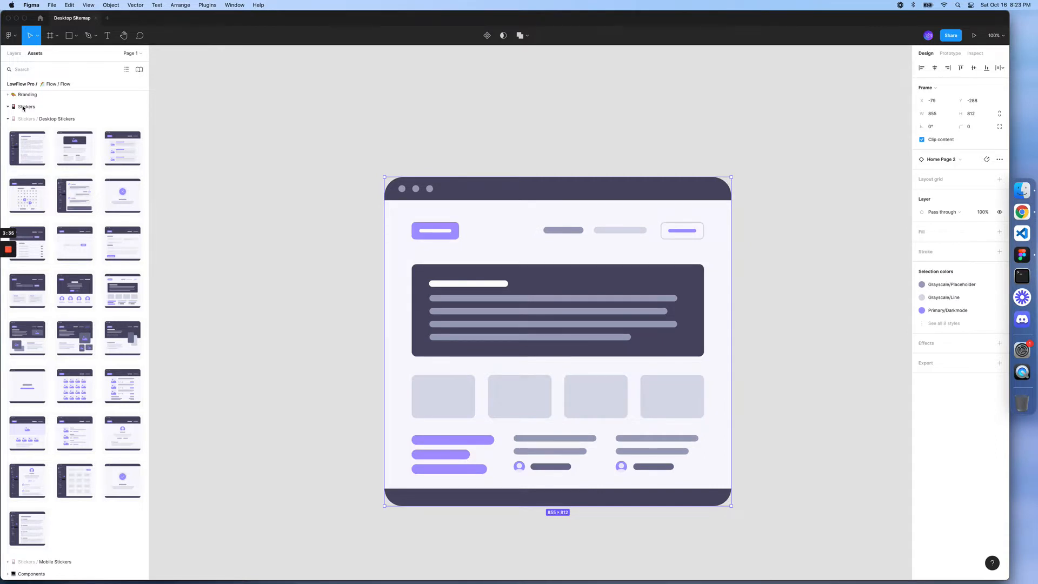
# Step: Search the assets for "Home Page", browse the matching components, and clear the search
pyautogui.click(36, 69)
pyautogui.write('H')
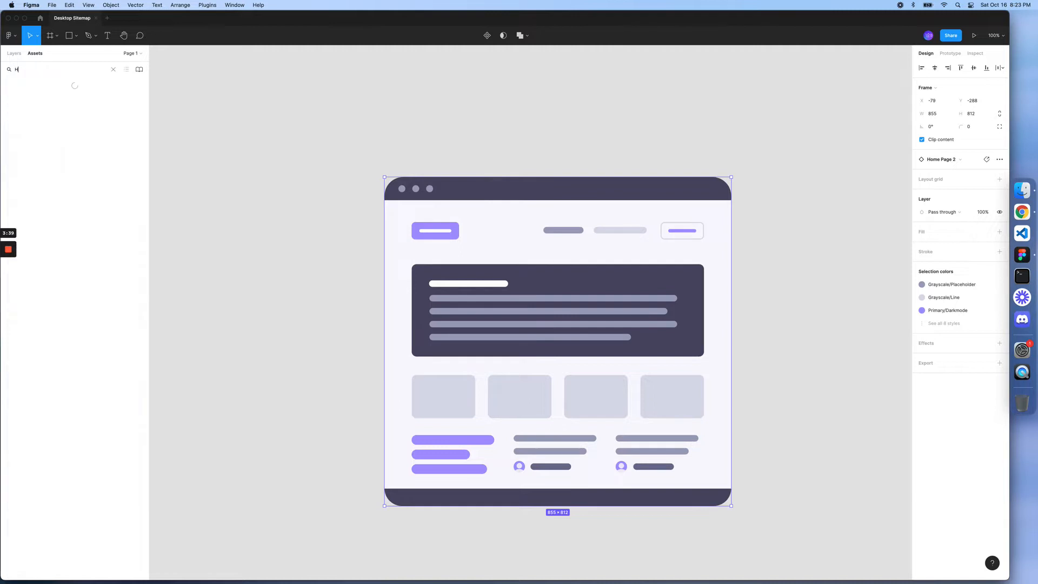
pyautogui.write('ome Page')
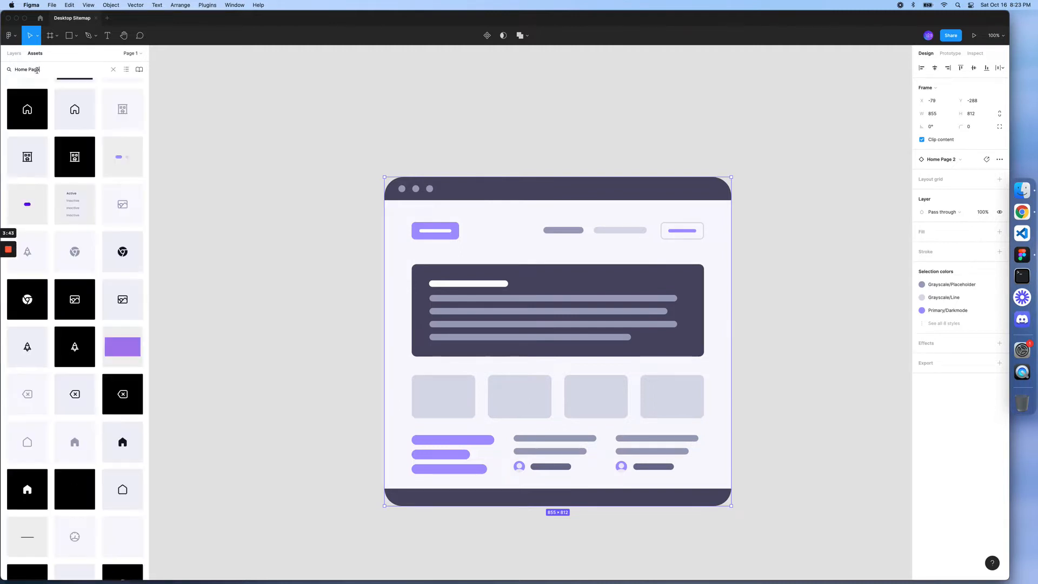
pyautogui.scroll(-10, 78, 216)
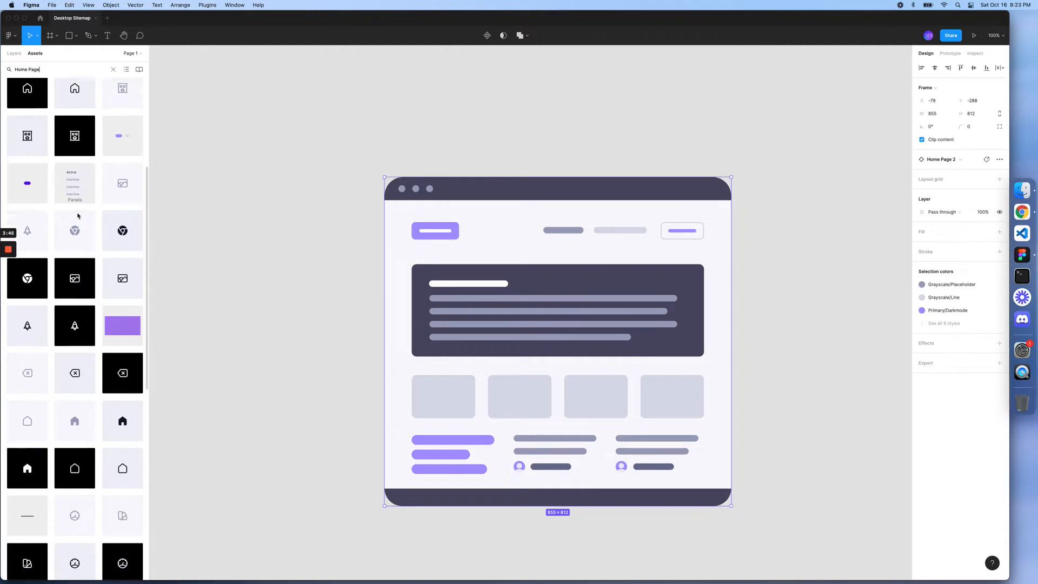
pyautogui.scroll(10, 77, 215)
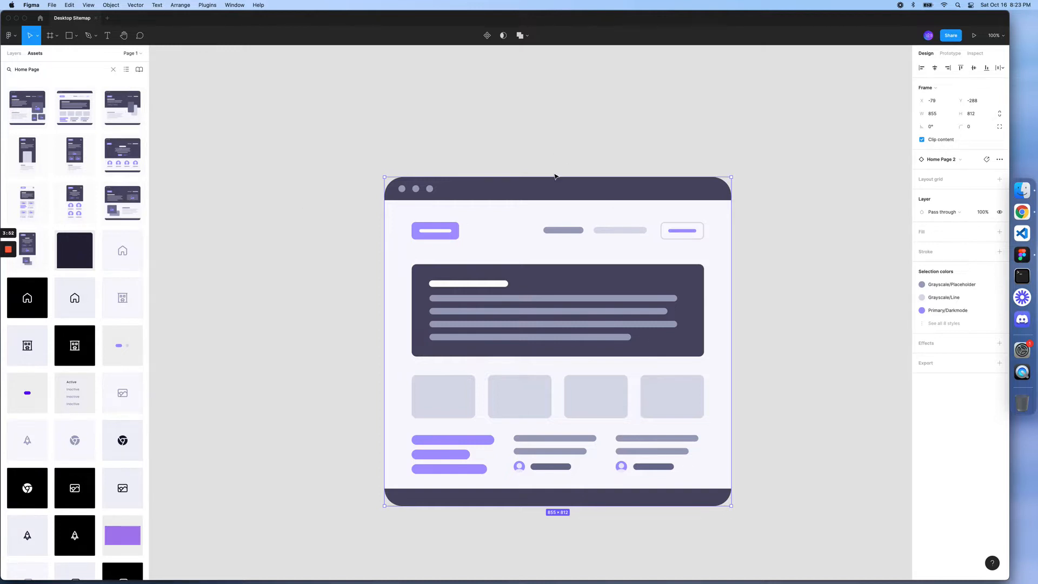
pyautogui.scroll(-5, 554, 175)
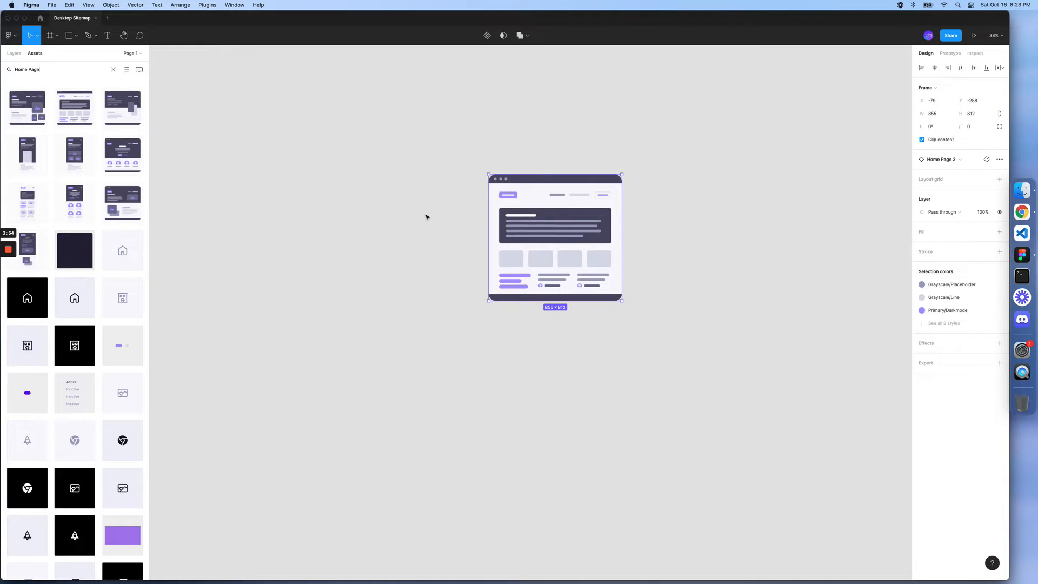
pyautogui.click(260, 117)
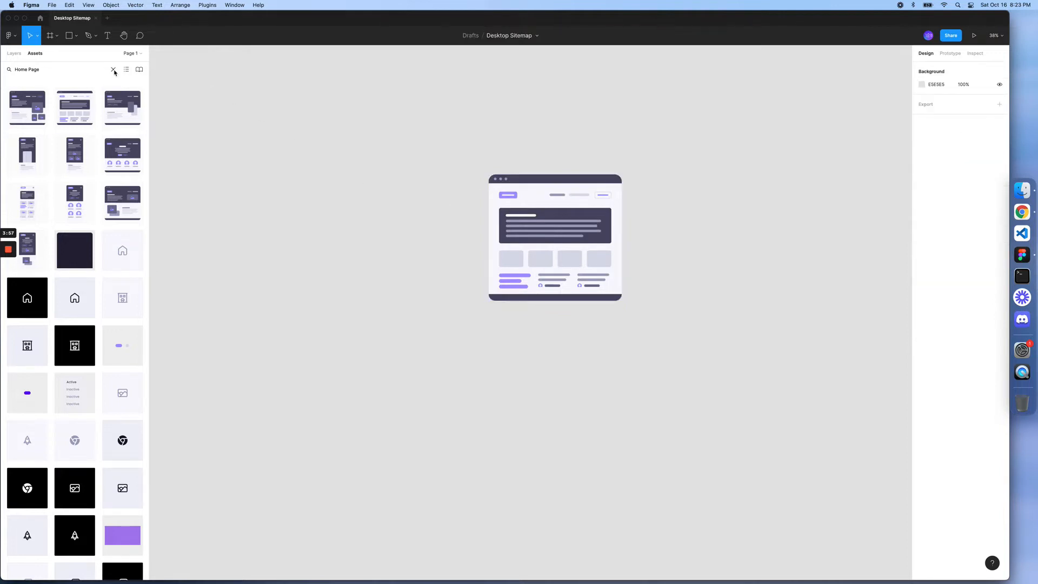
pyautogui.click(113, 70)
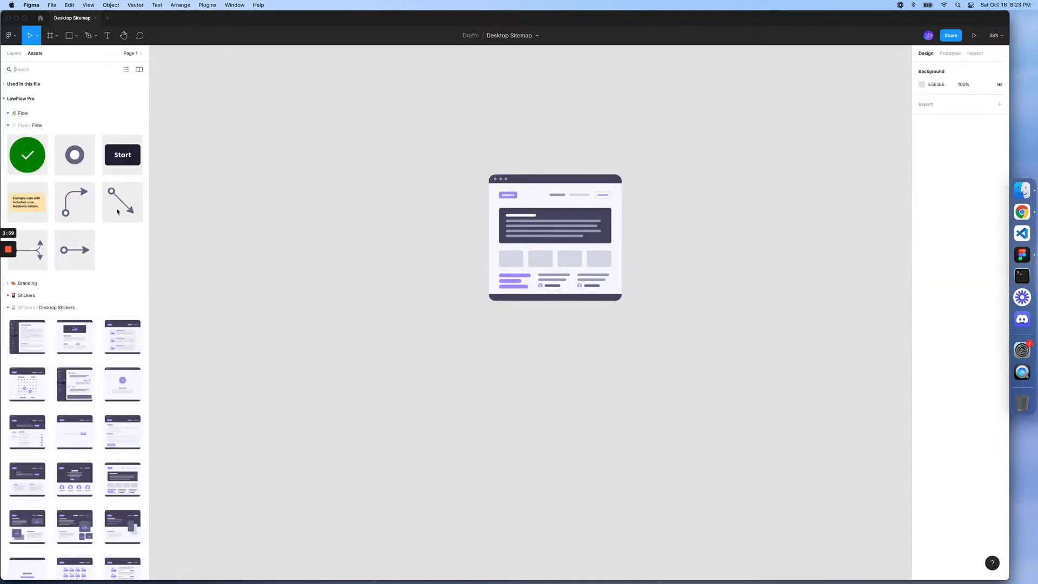
# Step: Place the Product Details desktop sticker directly below the Home Page 2 sticker, aligned with it
pyautogui.scroll(-3, 118, 212)
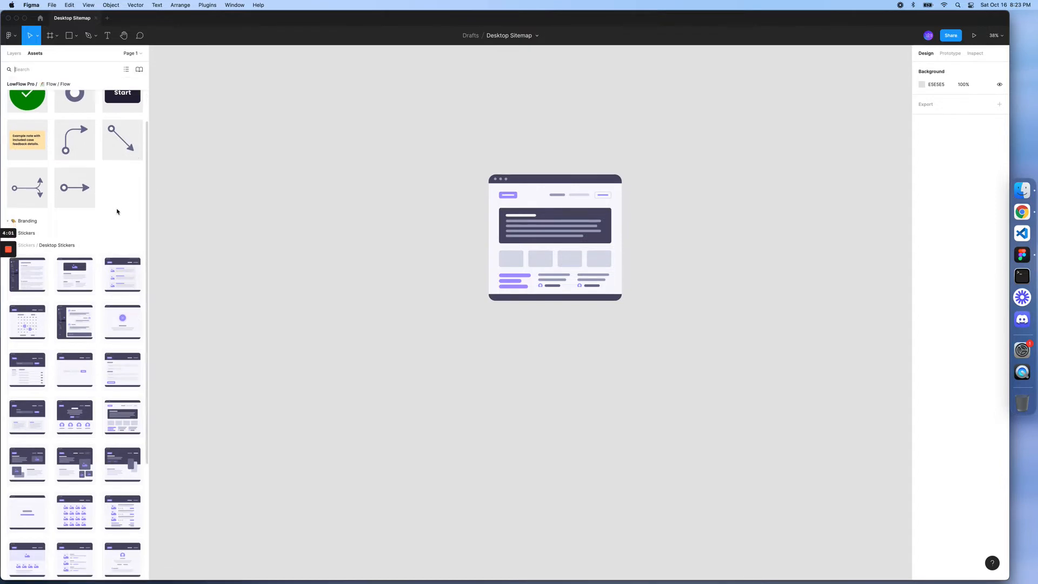
pyautogui.scroll(-5, 117, 211)
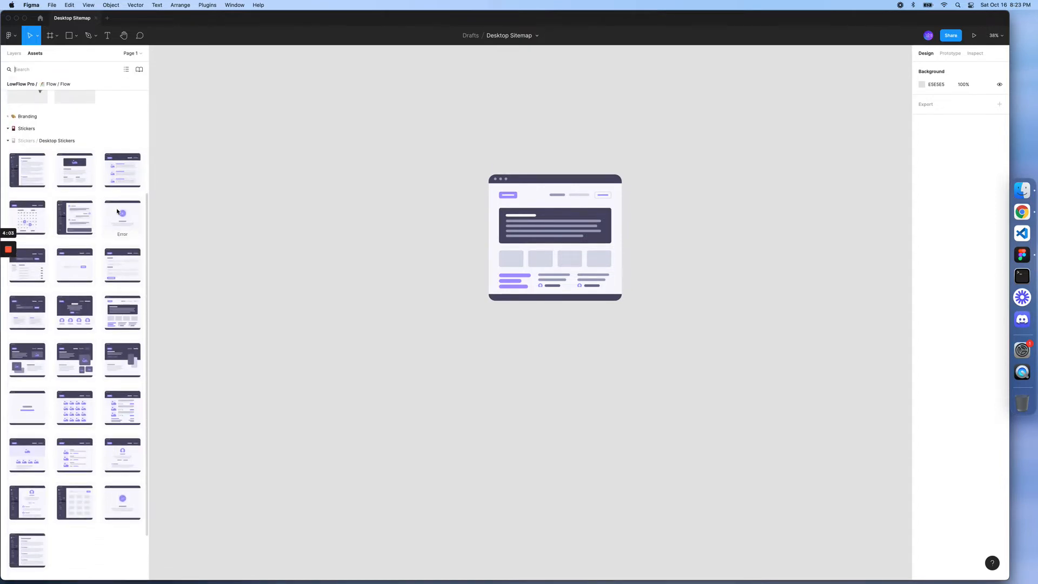
pyautogui.scroll(-3, 116, 212)
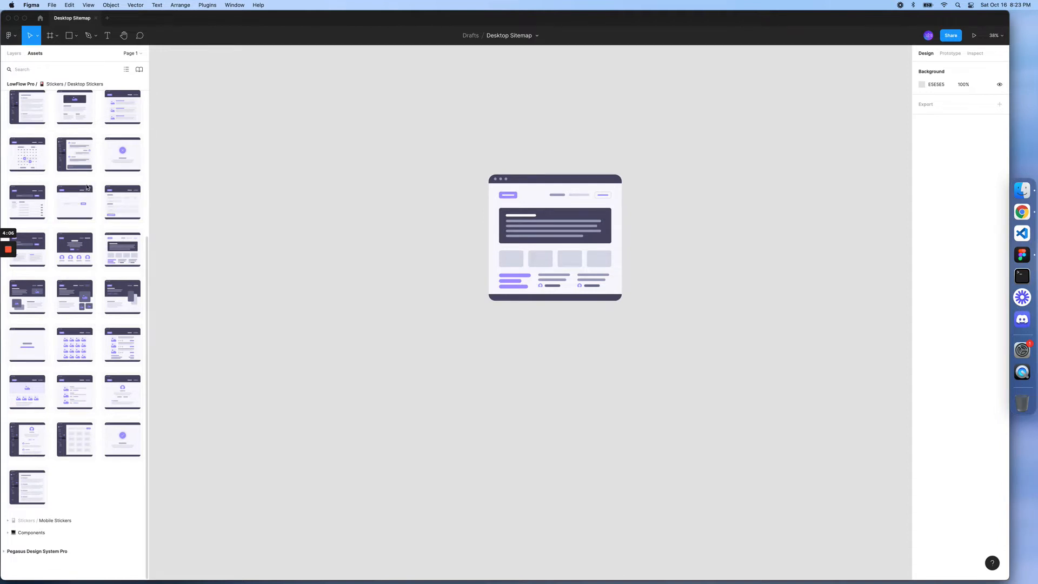
pyautogui.scroll(7, 86, 187)
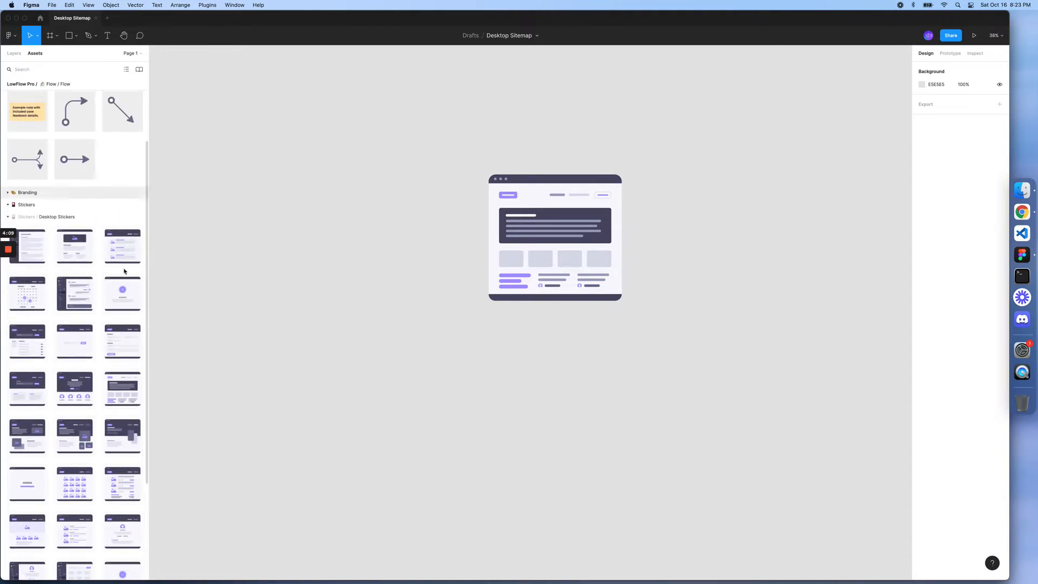
pyautogui.scroll(-6, 106, 296)
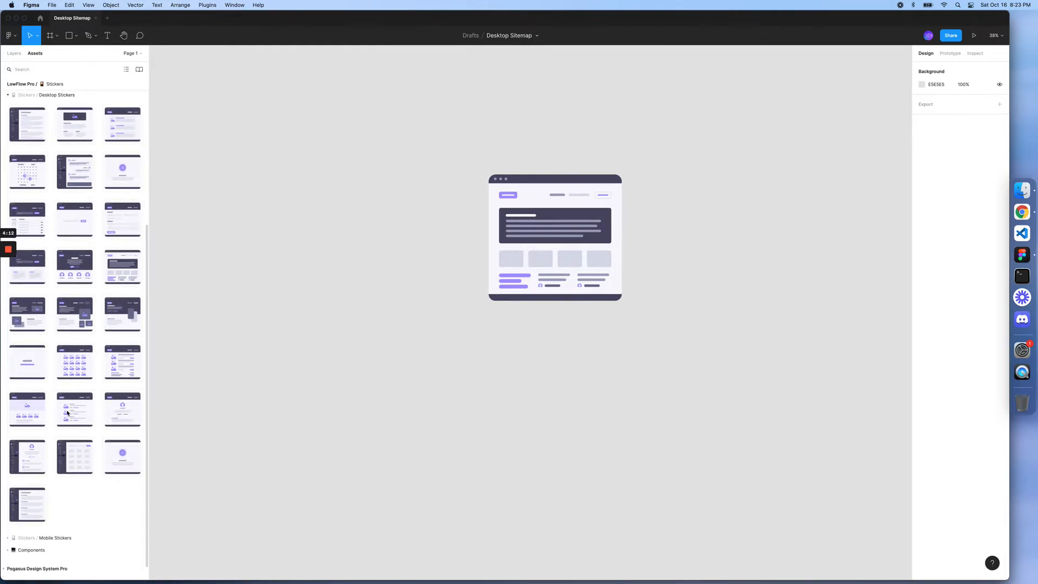
pyautogui.moveTo(683, 316); pyautogui.dragTo(693, 370)
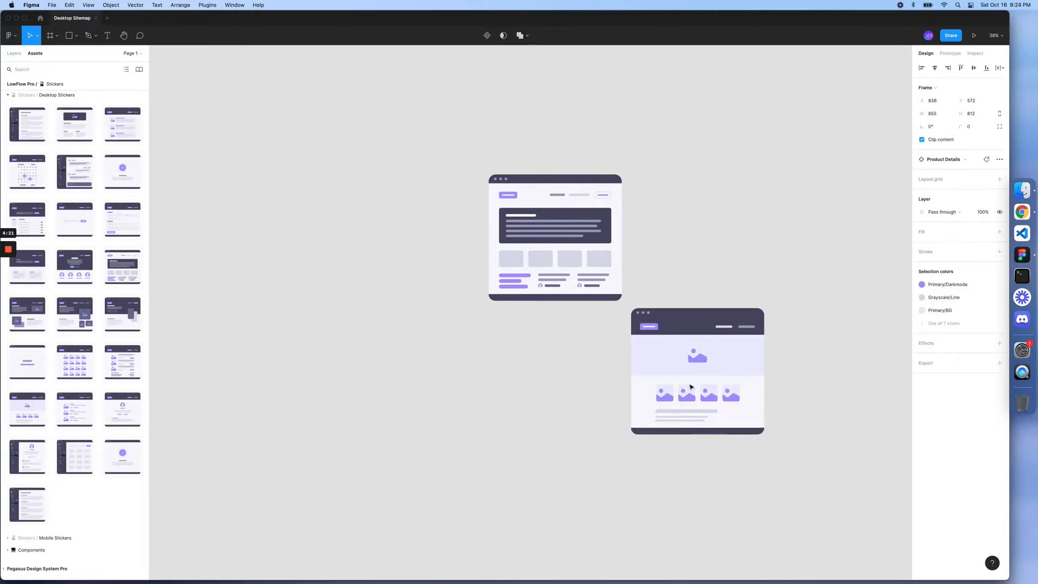
pyautogui.moveTo(556, 385); pyautogui.dragTo(577, 365)
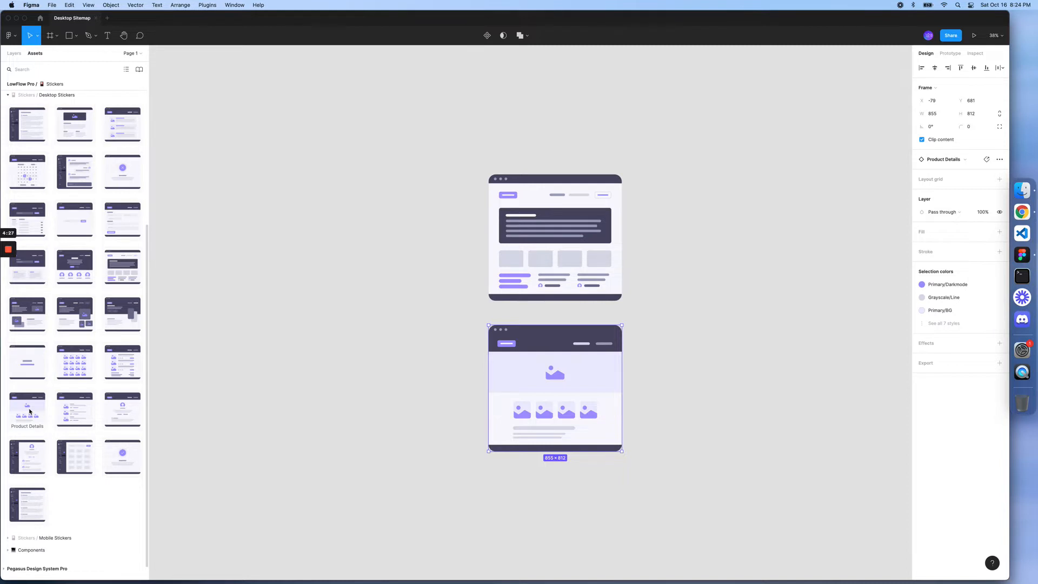
# Step: Place the Profile desktop sticker on the canvas below the Product Details sticker
pyautogui.scroll(-1, 30, 412)
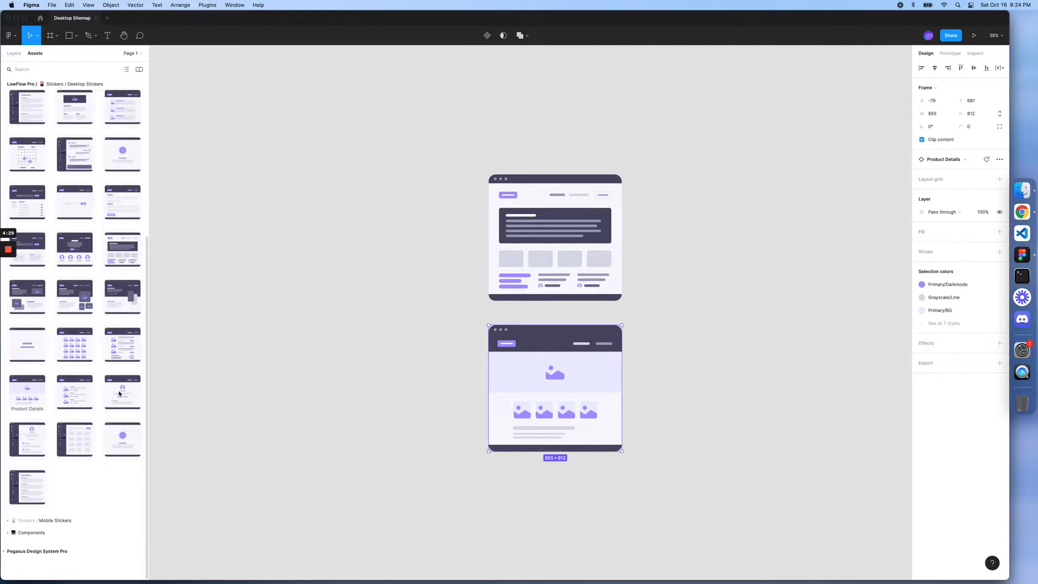
pyautogui.click(509, 504)
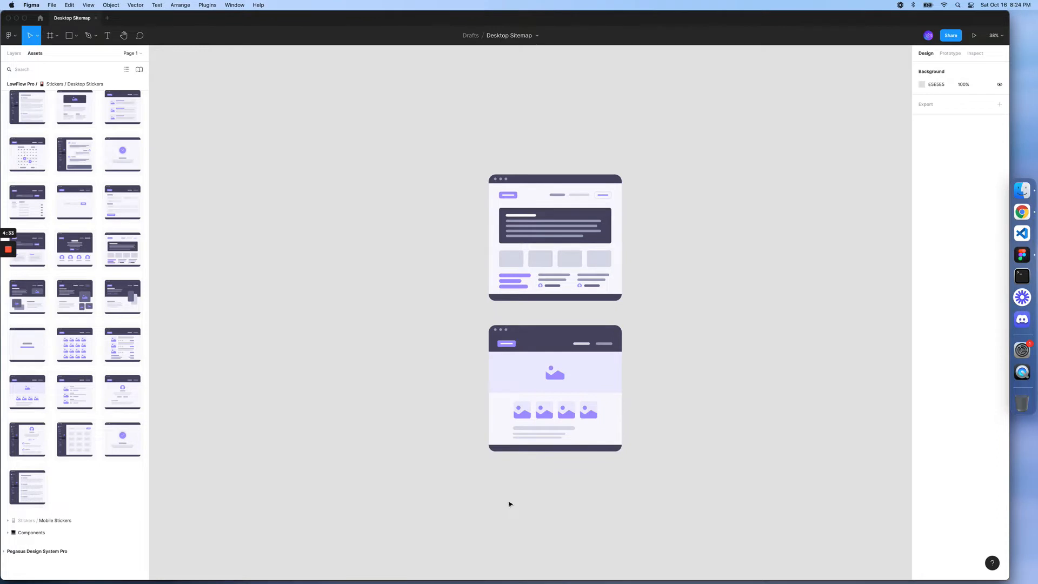
pyautogui.scroll(-5, 508, 504)
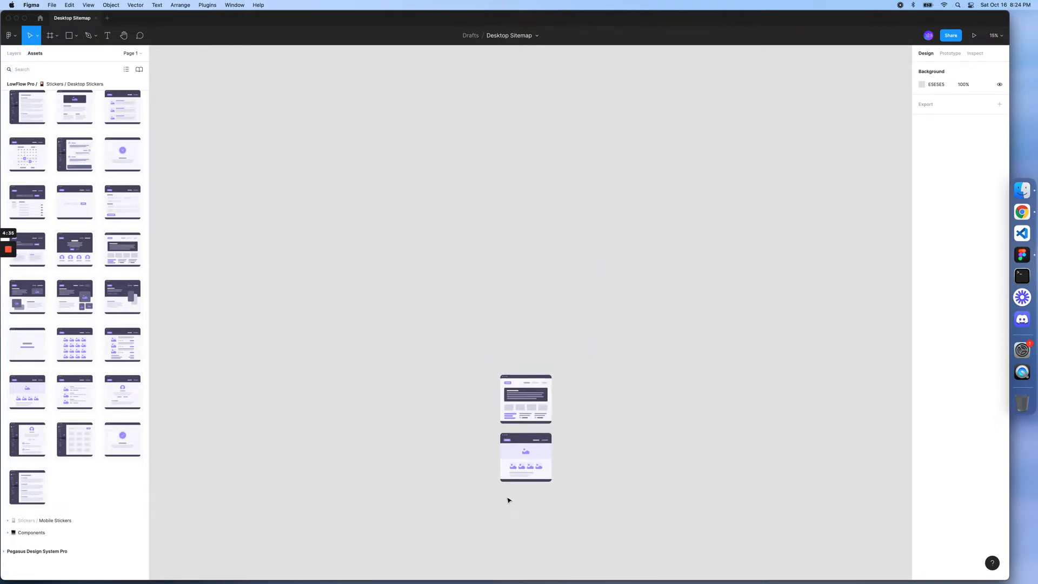
pyautogui.scroll(-3, 509, 500)
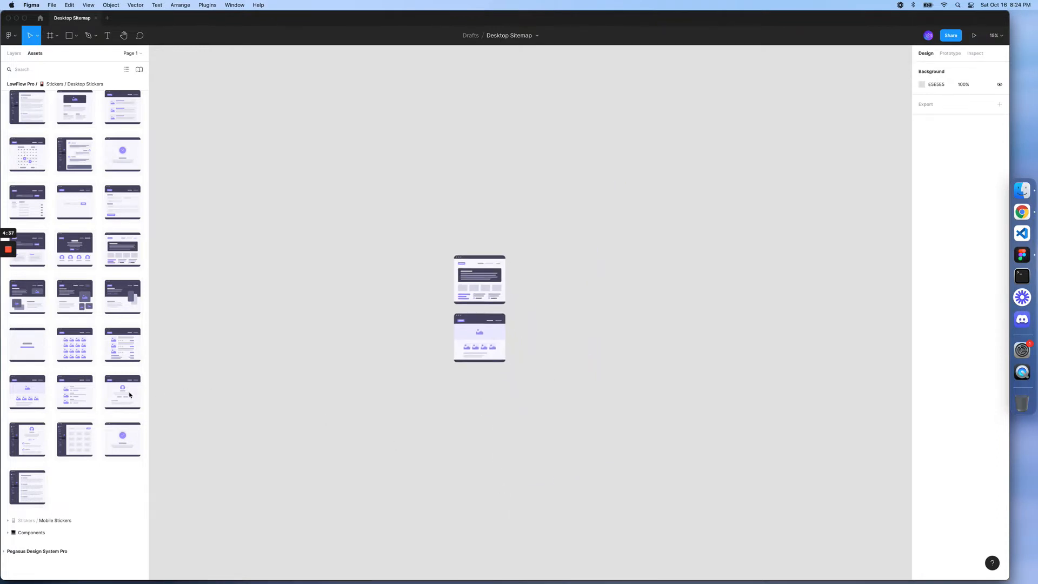
pyautogui.moveTo(123, 397); pyautogui.dragTo(460, 404)
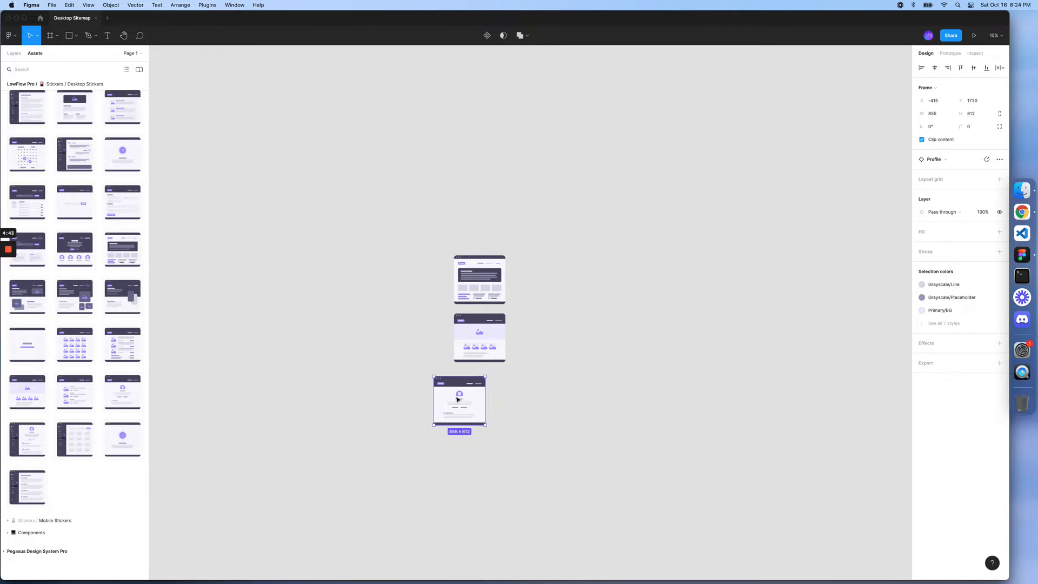
# Step: Duplicate the Profile sticker twice to the right, forming a row of three at the same height
pyautogui.press('super+d')
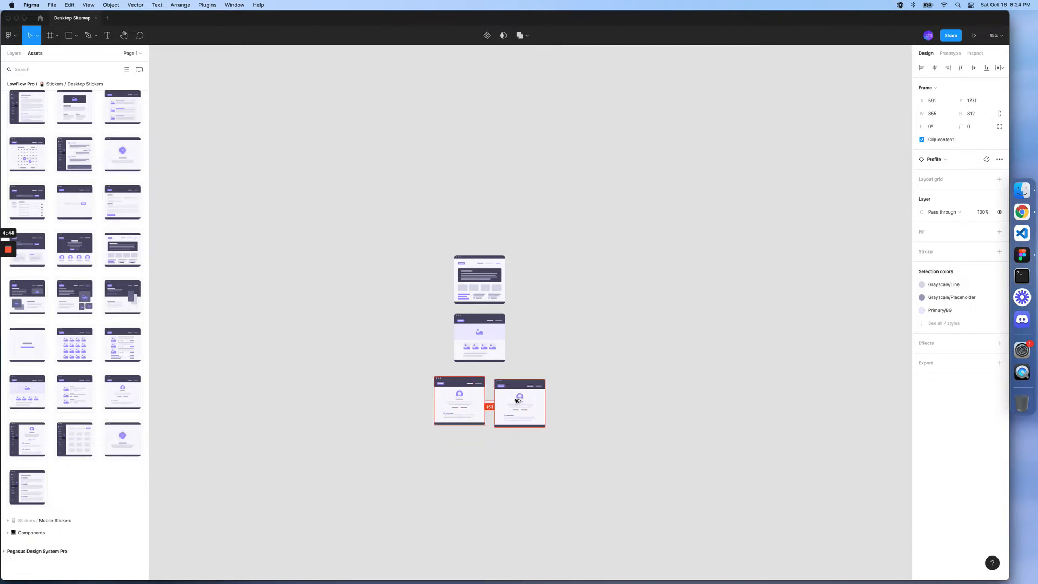
pyautogui.moveTo(515, 400); pyautogui.dragTo(514, 401)
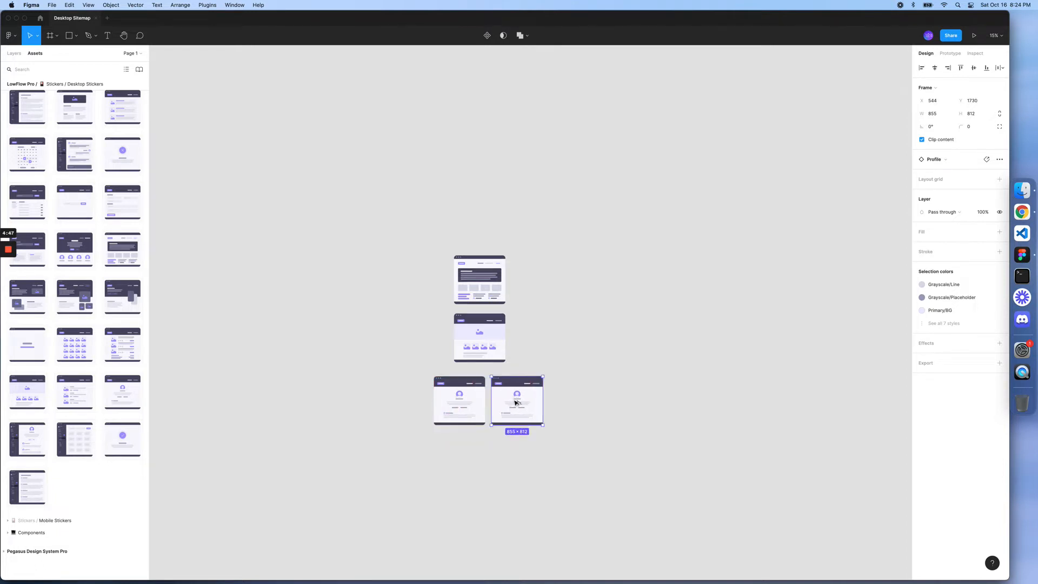
pyautogui.press('super+d')
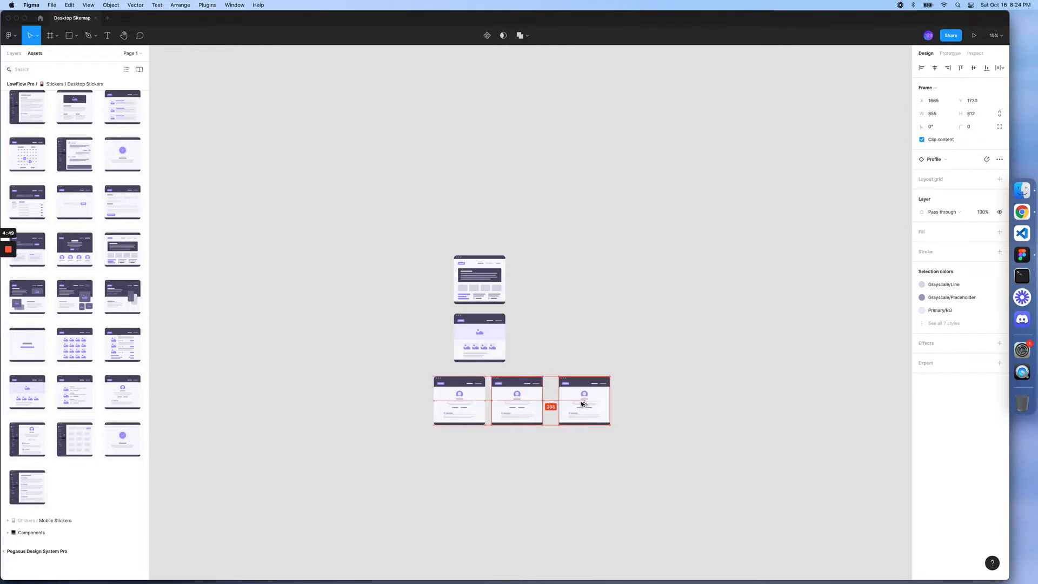
pyautogui.click(632, 369)
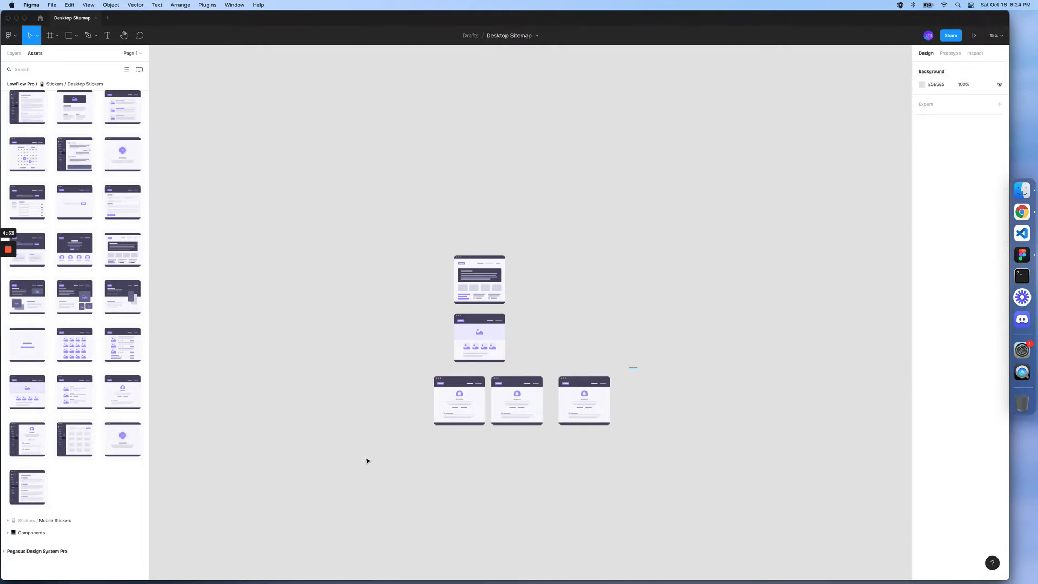
# Step: Distribute the horizontal spacing of the three Profile stickers evenly
pyautogui.moveTo(367, 460); pyautogui.dragTo(366, 459)
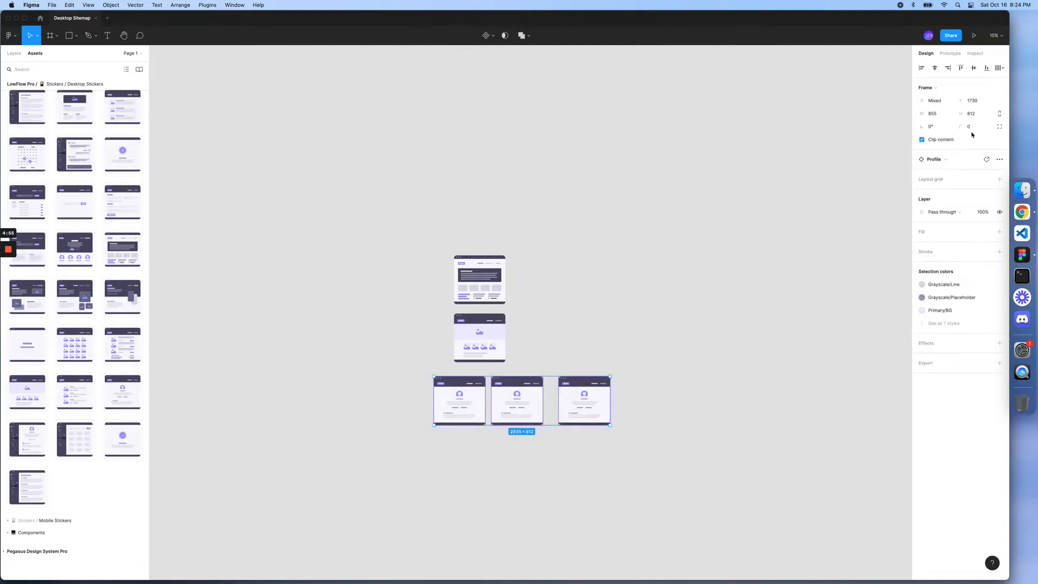
pyautogui.click(999, 67)
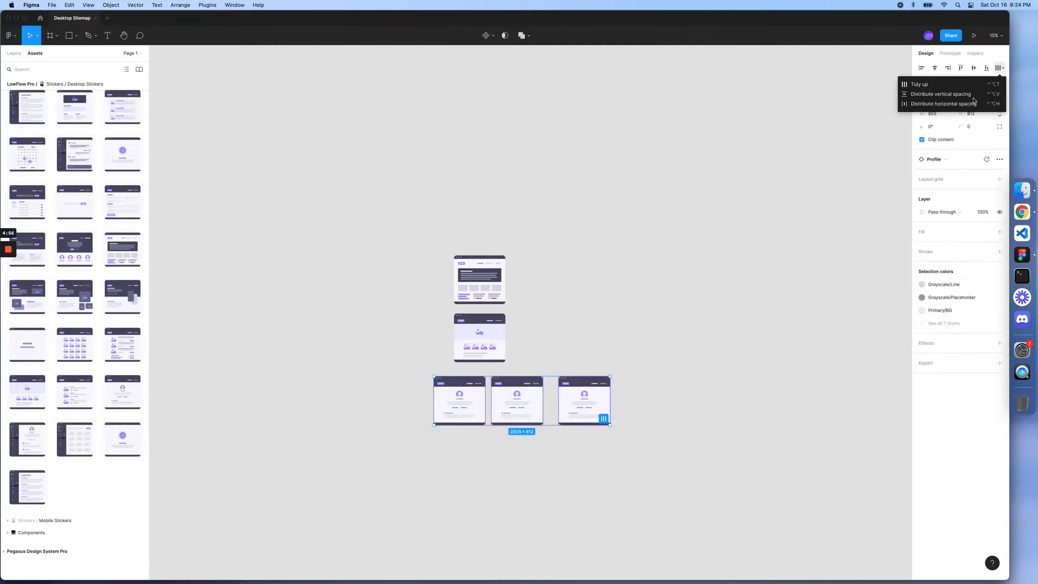
pyautogui.click(961, 105)
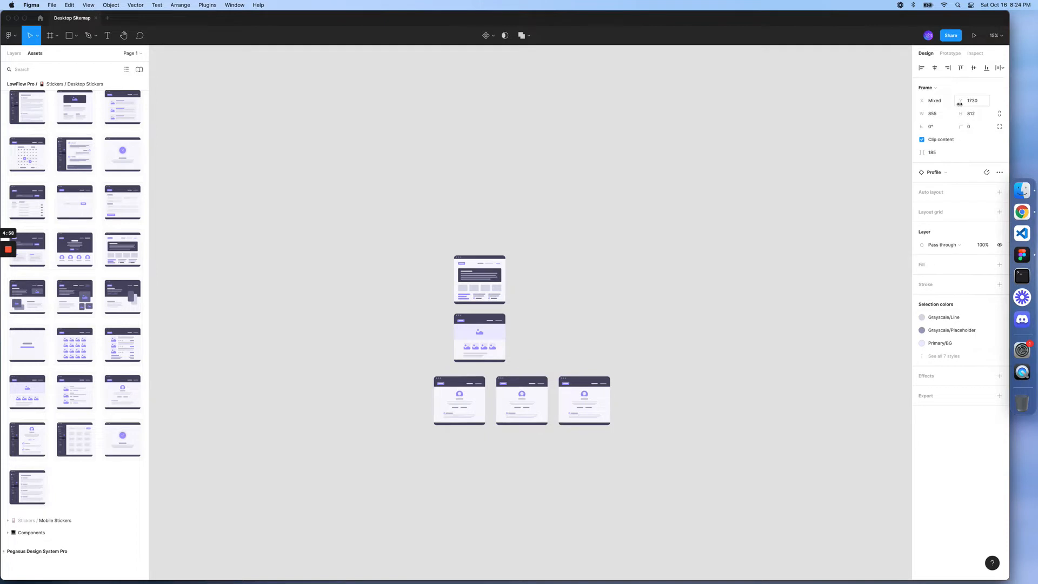
# Step: Try a horizontal spacing of 70 between the three Profile stickers
pyautogui.click(934, 155)
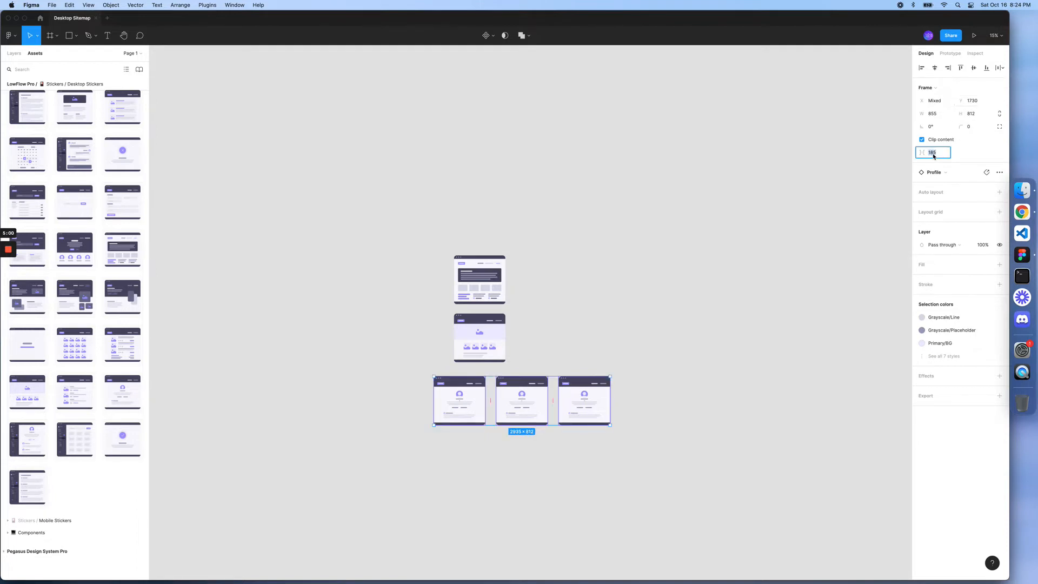
pyautogui.write('70')
pyautogui.press('Return')
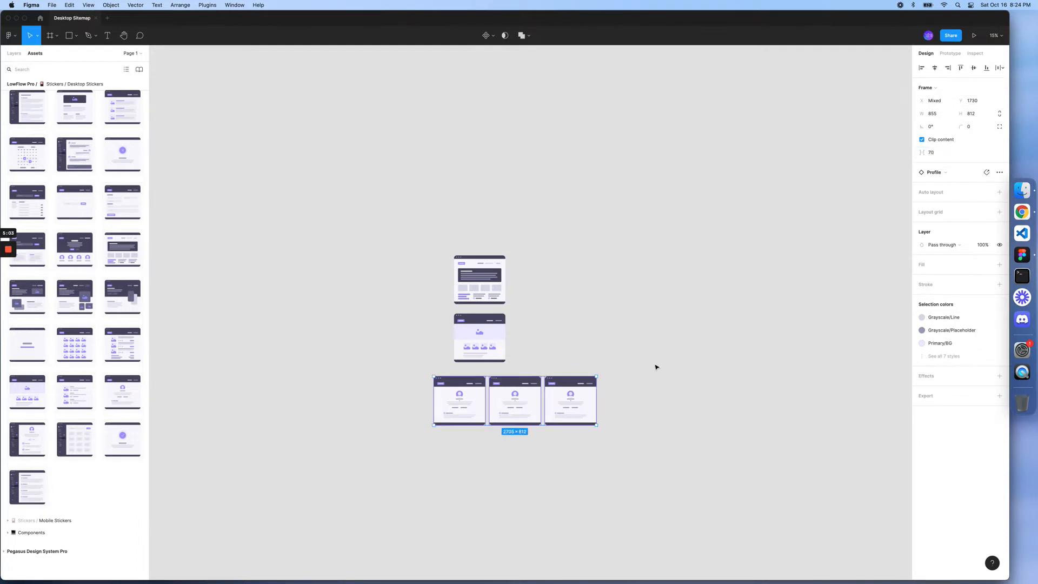
# Step: Set the horizontal spacing between the three Profile stickers to 150
pyautogui.click(939, 152)
pyautogui.write('150')
pyautogui.press('Return')
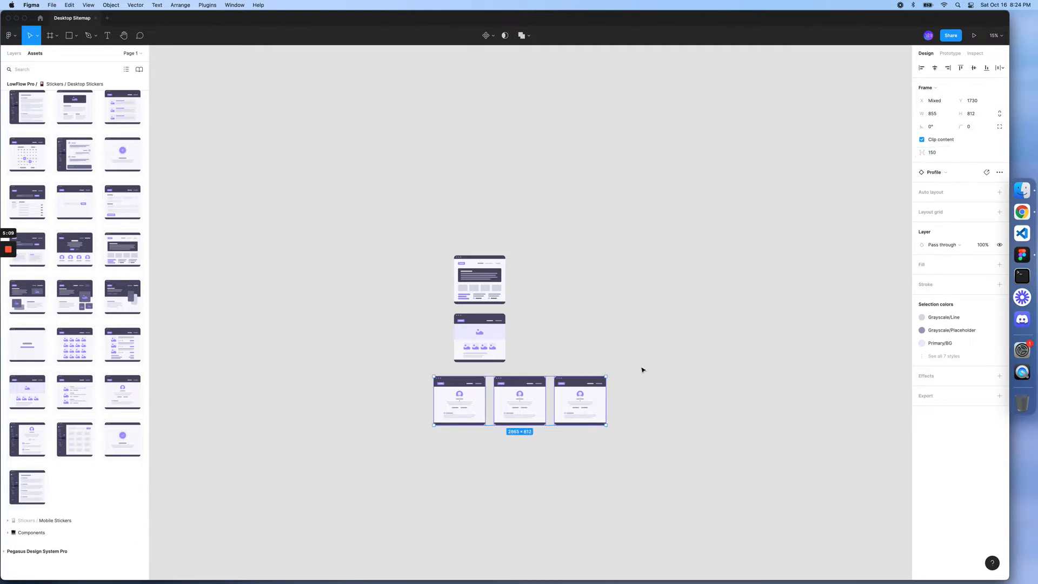
# Step: Center the Product Details sticker above the middle Profile sticker and nudge it up to Y 768
pyautogui.click(507, 343)
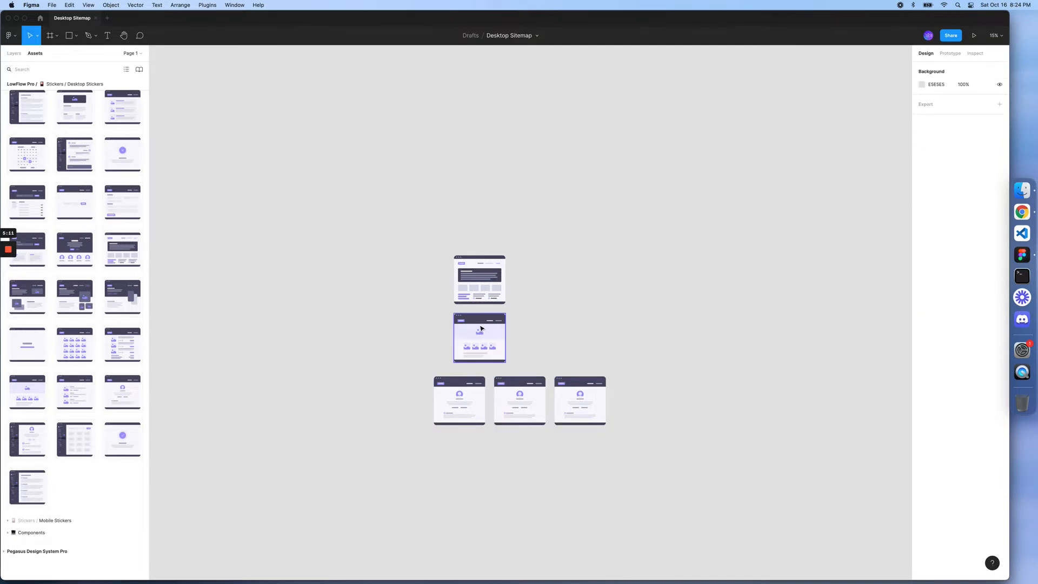
pyautogui.moveTo(479, 332); pyautogui.dragTo(520, 344)
pyautogui.hotkey('shift', 'Up')
pyautogui.hotkey('shift', 'Up')
pyautogui.hotkey('shift', 'Up')
pyautogui.hotkey('shift', 'Up')
pyautogui.hotkey('shift', 'Up')
pyautogui.hotkey('shift', 'Up')
pyautogui.hotkey('shift', 'Up')
pyautogui.hotkey('shift', 'Up')
pyautogui.hotkey('shift', 'Up')
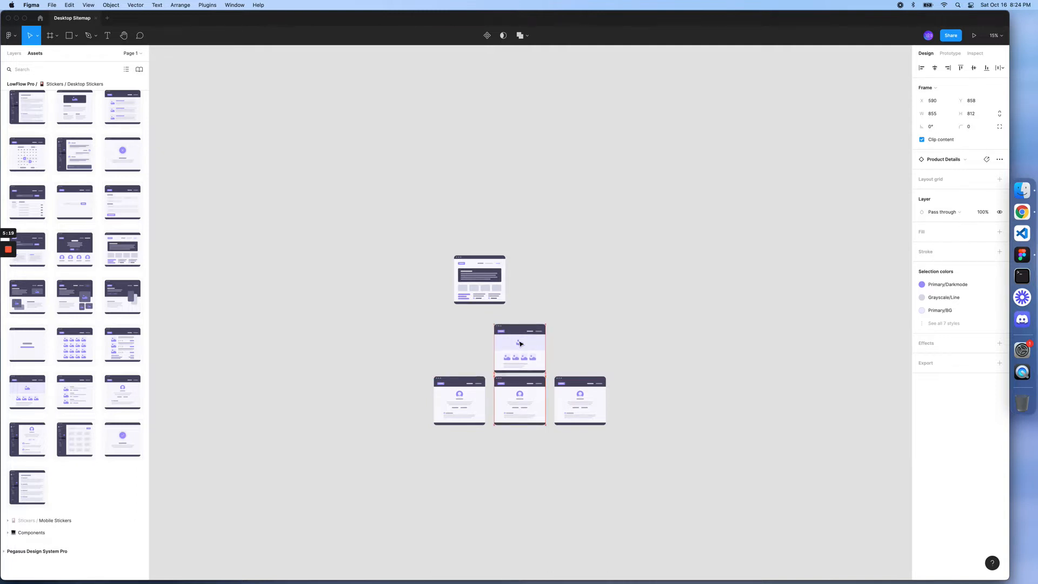
pyautogui.hotkey('shift', 'Up')
pyautogui.hotkey('shift', 'Up')
pyautogui.hotkey('shift', 'Up')
pyautogui.hotkey('shift', 'Up')
pyautogui.hotkey('shift', 'Up')
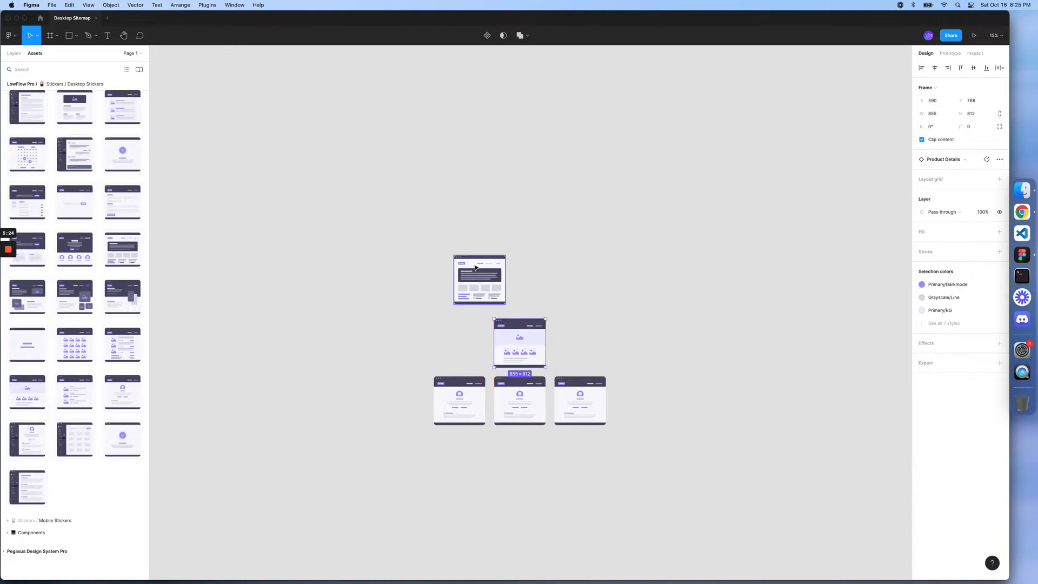
# Step: Move the Home Page 2 sticker 150 above Product Details and center both over the middle Profile sticker
pyautogui.click(479, 278)
pyautogui.moveTo(479, 279); pyautogui.dragTo(523, 295)
pyautogui.keyDown('shift'); pyautogui.click(526, 351); pyautogui.keyUp('shift')
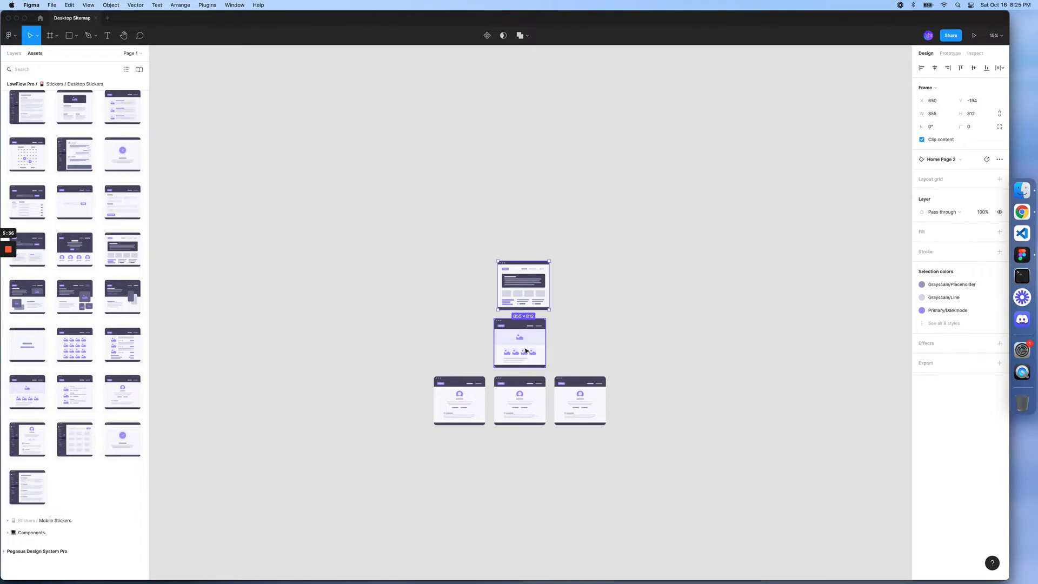
pyautogui.click(935, 68)
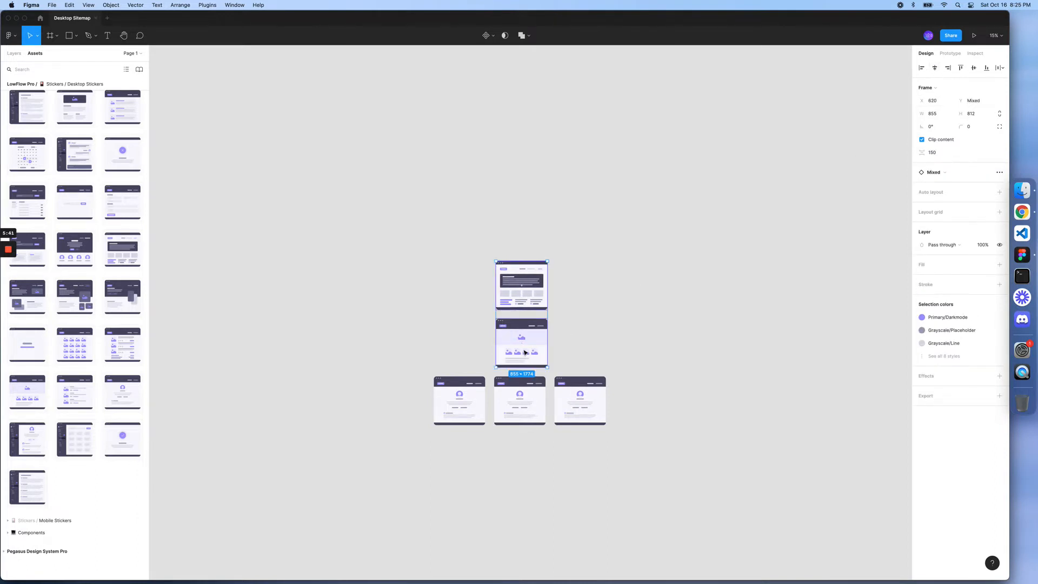
pyautogui.moveTo(523, 352); pyautogui.dragTo(527, 352)
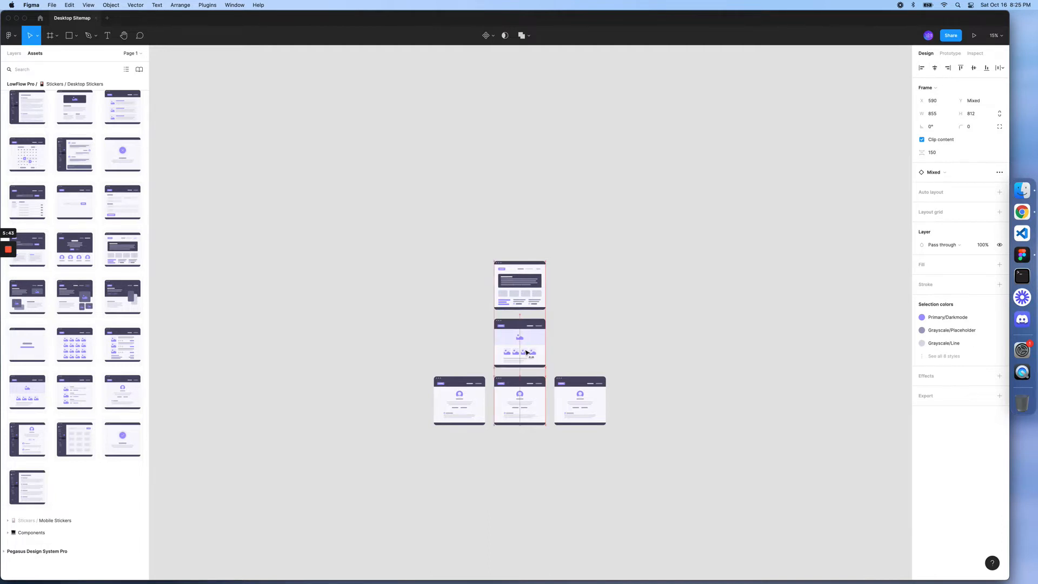
pyautogui.click(431, 314)
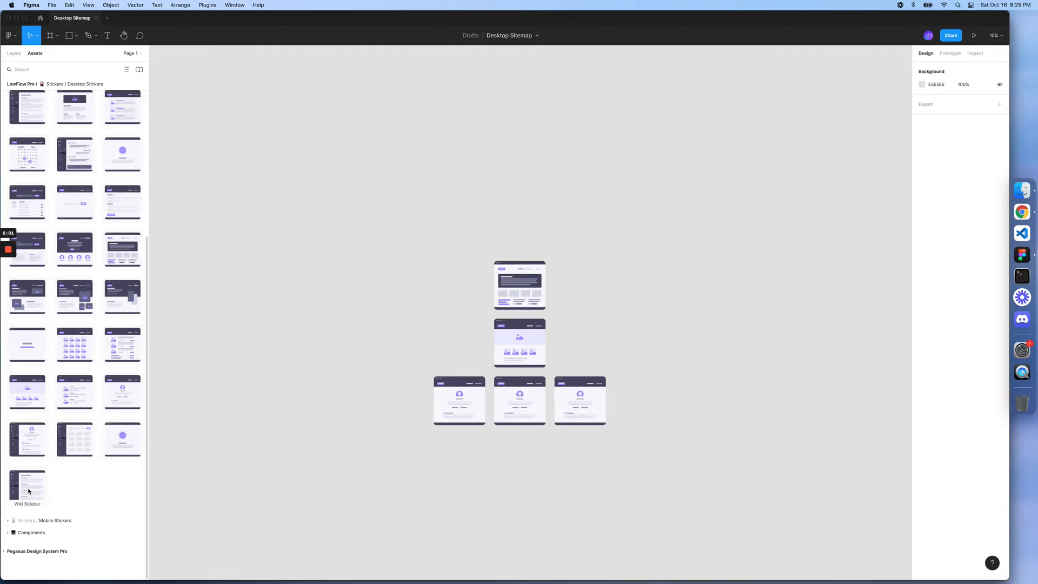
# Step: Place the Wiki Sidebar and FAQ Search desktop stickers in a row to the right of Product Details
pyautogui.moveTo(629, 298); pyautogui.dragTo(584, 345)
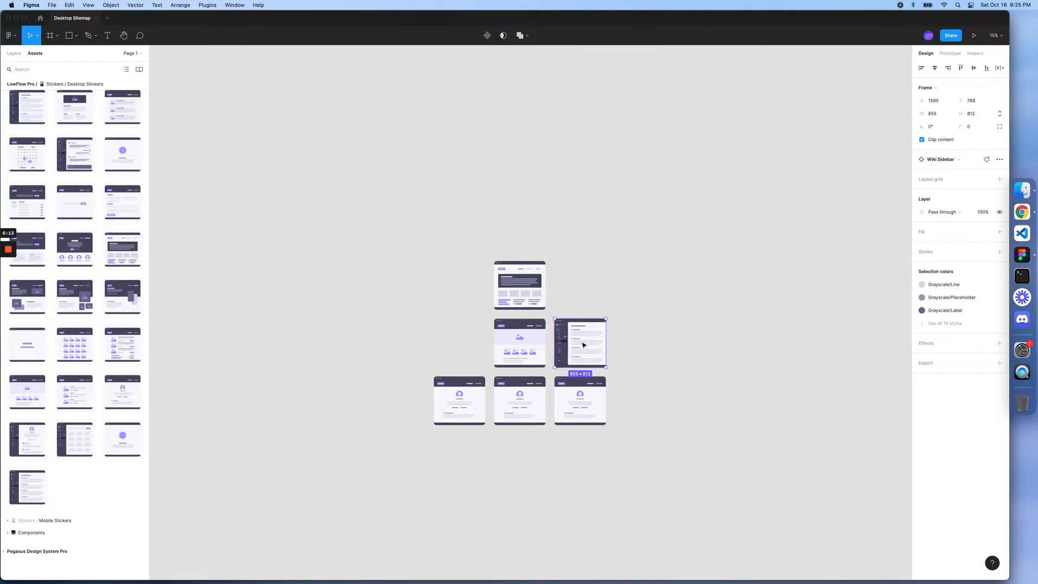
pyautogui.click(442, 356)
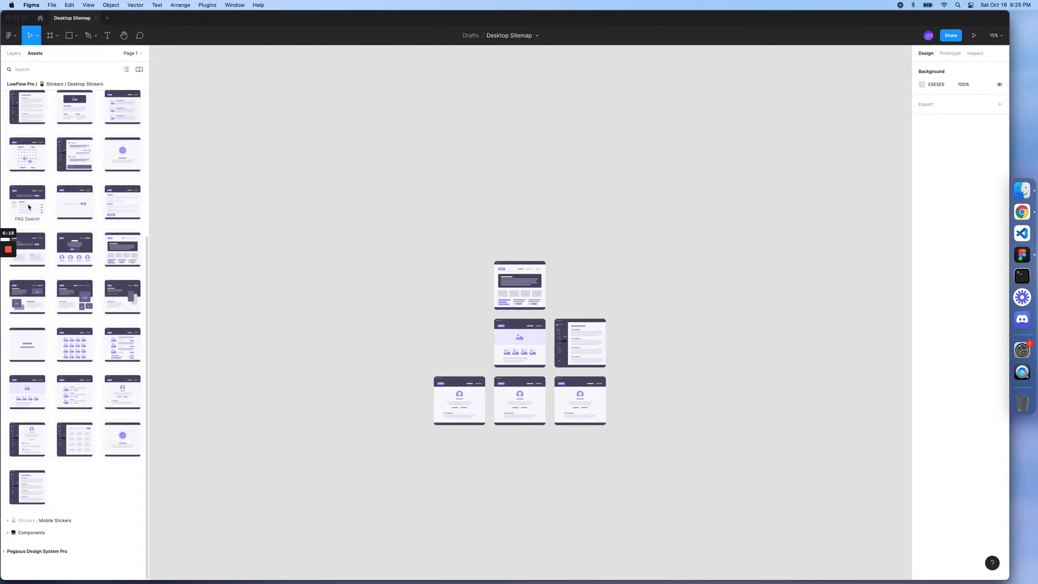
pyautogui.moveTo(436, 256); pyautogui.dragTo(637, 347)
pyautogui.click(304, 265)
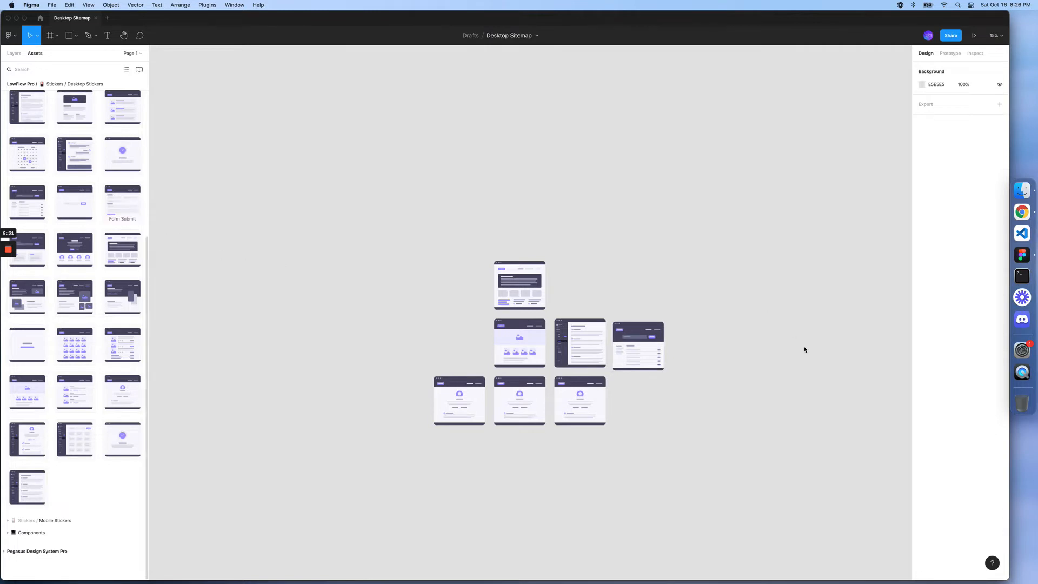
# Step: Place the Form Submit desktop sticker beyond the FAQ Search sticker, with the Success sticker directly below it
pyautogui.moveTo(693, 368); pyautogui.dragTo(732, 397)
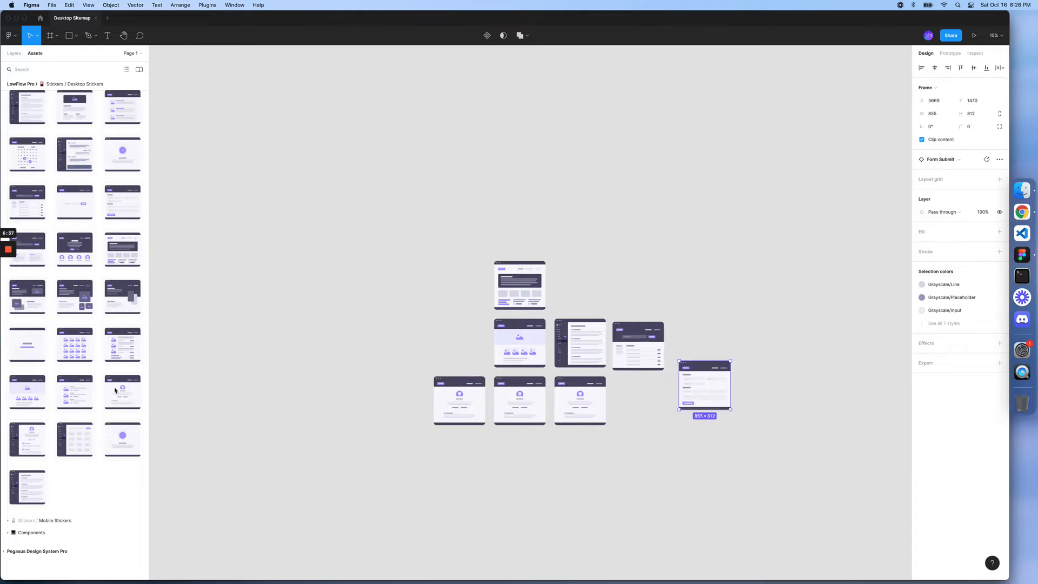
pyautogui.moveTo(723, 442); pyautogui.dragTo(701, 441)
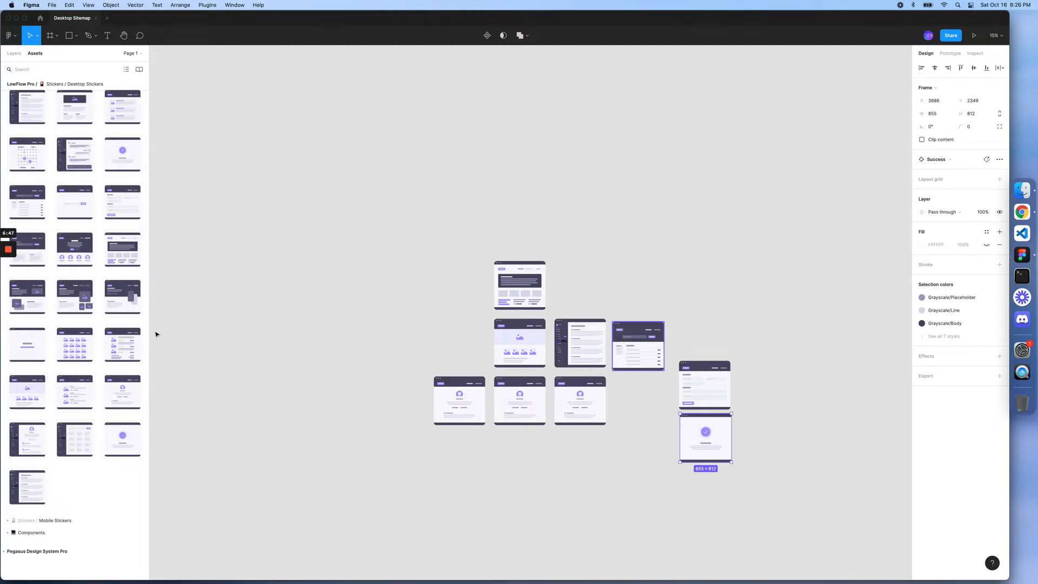
pyautogui.scroll(1, 46, 303)
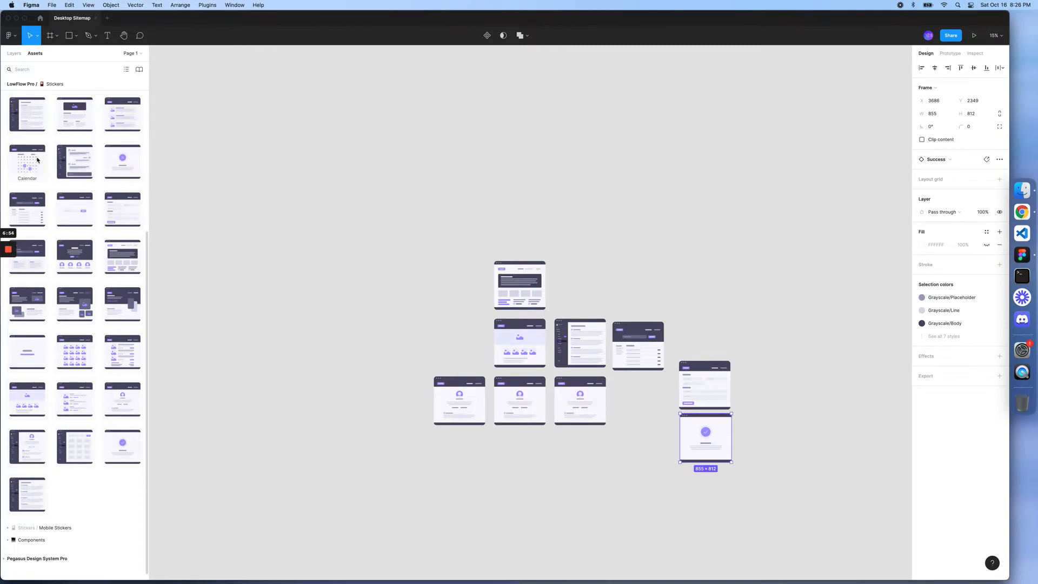
# Step: Place the Calendar desktop sticker to the right of Form Submit and move Form Submit up into the Product Details row at Y 768
pyautogui.moveTo(706, 296); pyautogui.dragTo(756, 388)
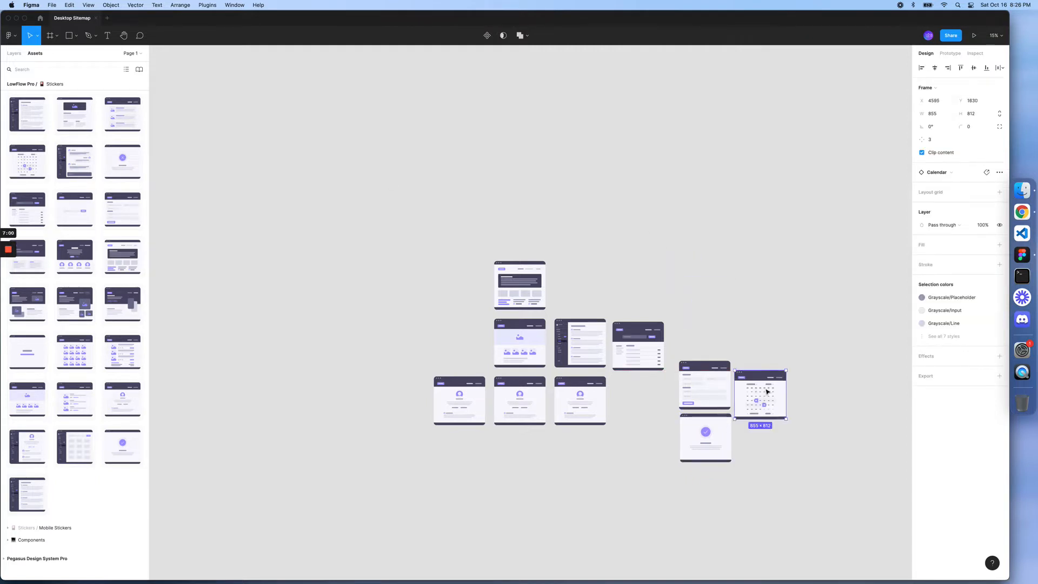
pyautogui.click(716, 384)
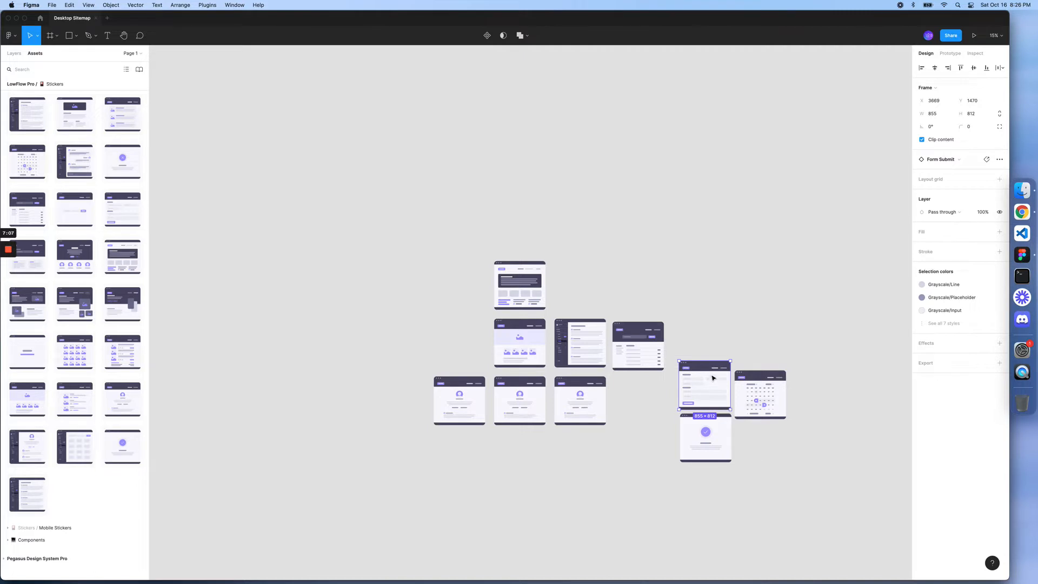
pyautogui.moveTo(714, 380); pyautogui.dragTo(713, 339)
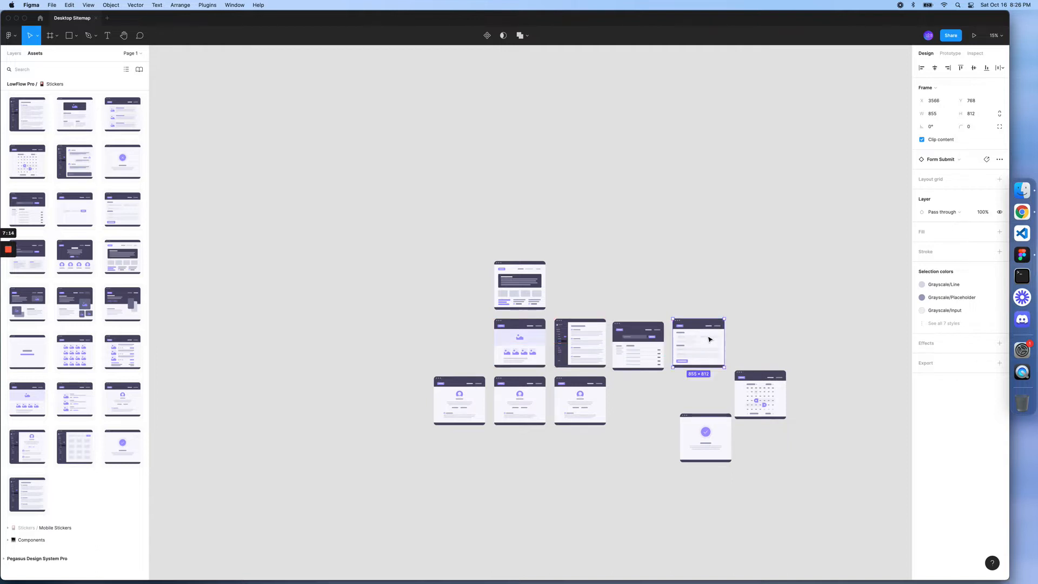
# Step: Align FAQ Search to Y 768 and shift it together with Form Submit so it sits 150 from the Wiki Sidebar sticker
pyautogui.click(645, 343)
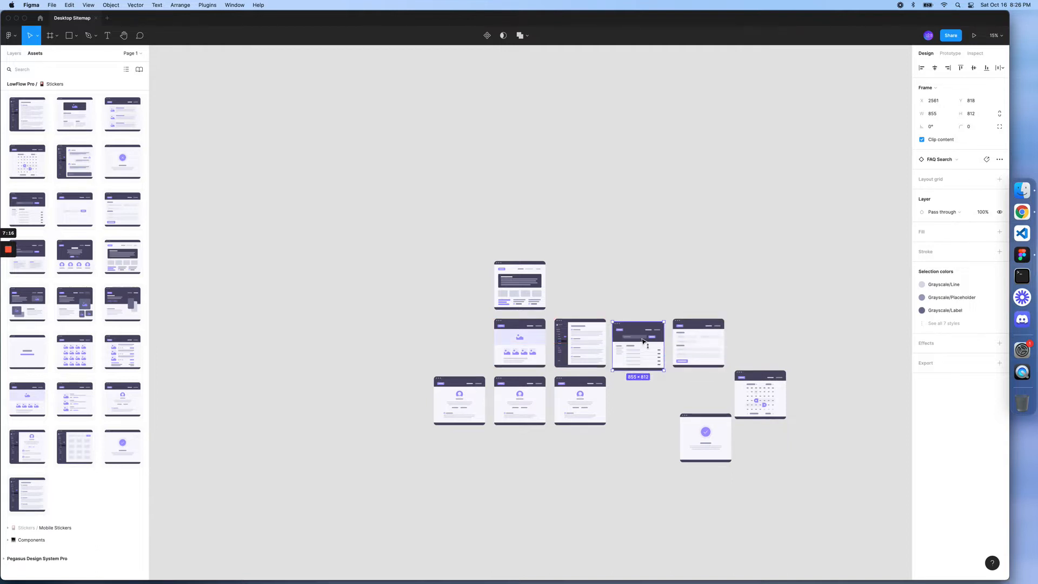
pyautogui.moveTo(642, 338); pyautogui.dragTo(644, 340)
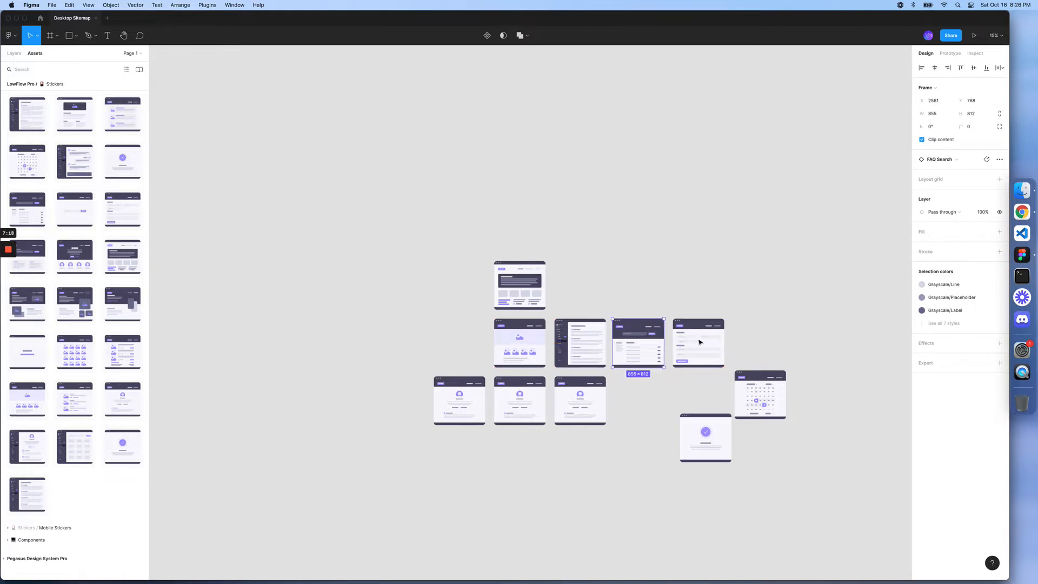
pyautogui.keyDown('shift'); pyautogui.click(689, 344); pyautogui.keyUp('shift')
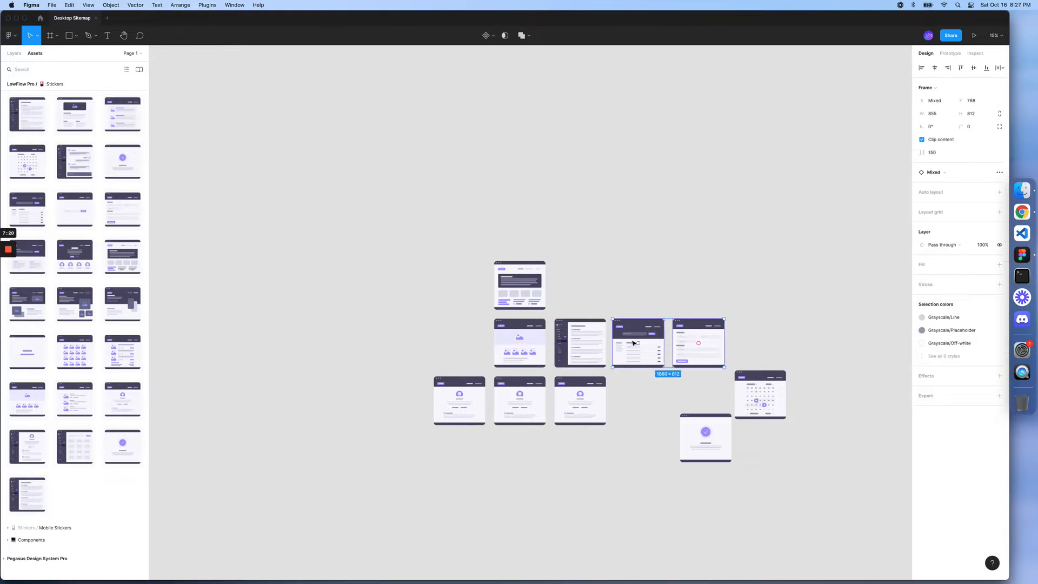
pyautogui.moveTo(630, 343); pyautogui.dragTo(630, 344)
pyautogui.click(745, 337)
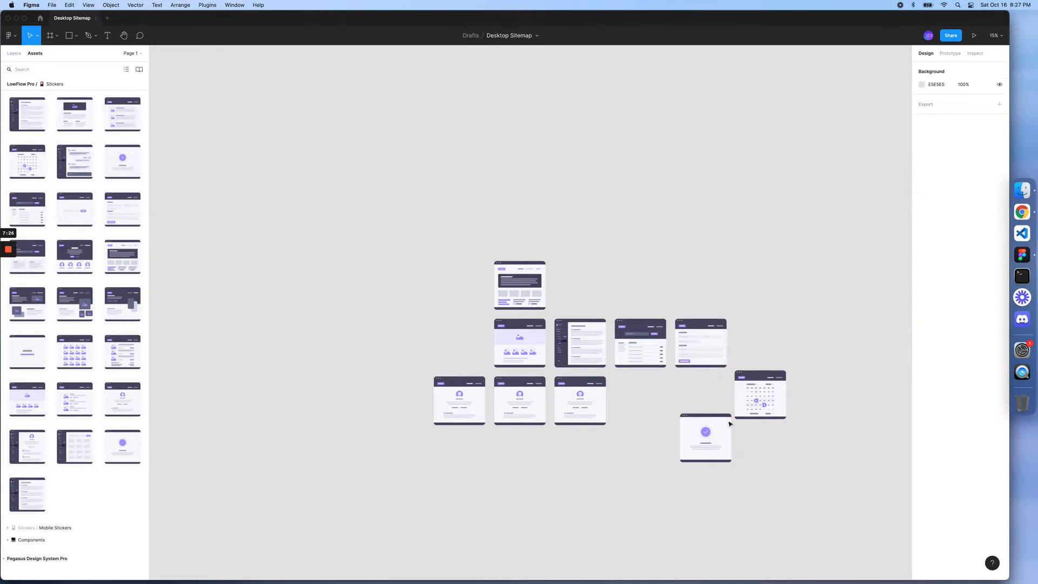
# Step: Stack the Calendar sticker 150 below Form Submit and the Success sticker 150 below Calendar, all in one aligned column
pyautogui.moveTo(711, 433); pyautogui.dragTo(667, 465)
pyautogui.click(753, 398)
pyautogui.moveTo(760, 397); pyautogui.dragTo(705, 403)
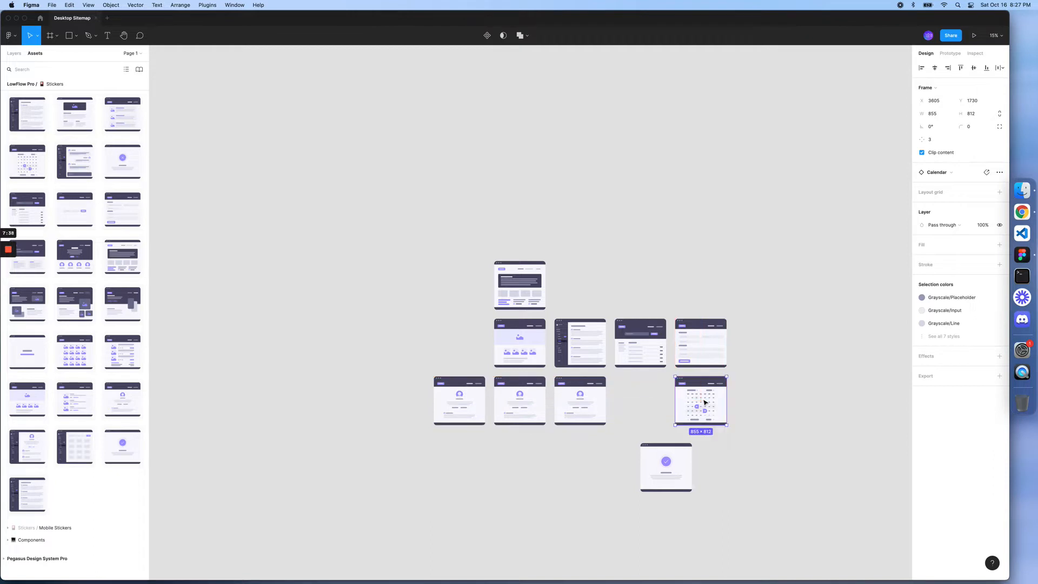
pyautogui.click(671, 468)
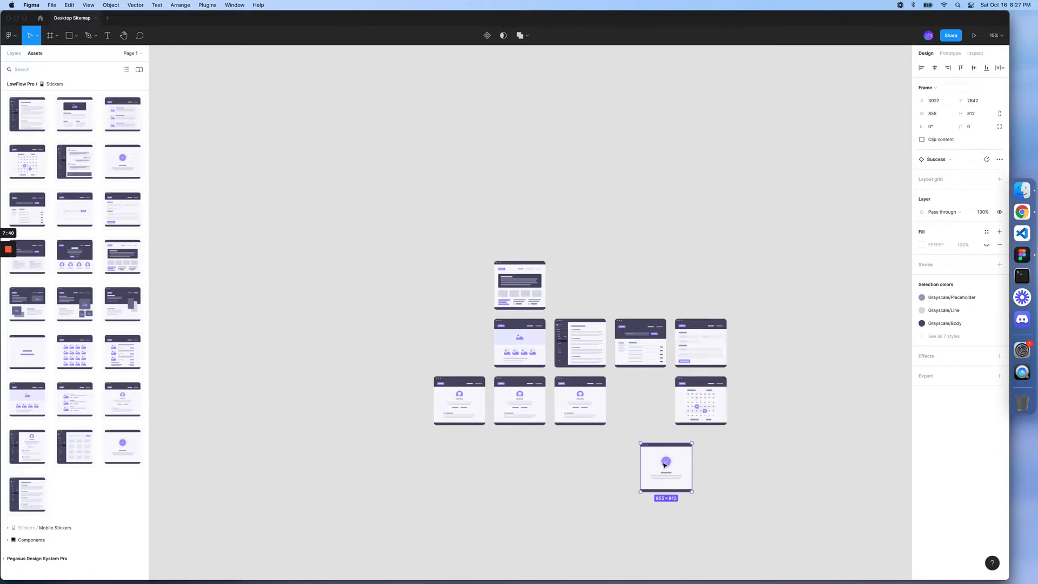
pyautogui.moveTo(665, 466); pyautogui.dragTo(697, 455)
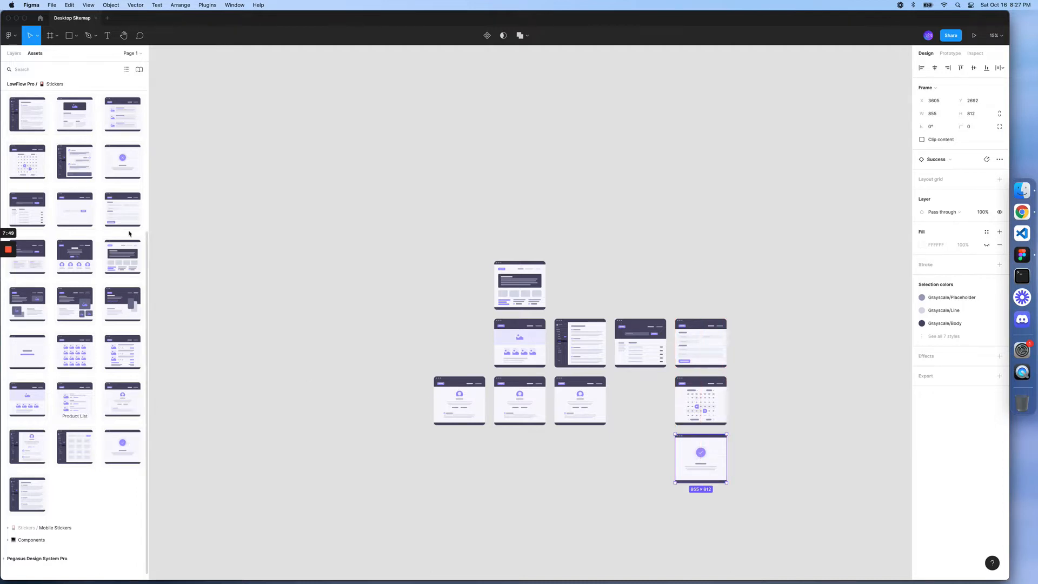
# Step: Place the Error desktop sticker to the right of Success, level with it and 150 apart
pyautogui.moveTo(600, 344); pyautogui.dragTo(754, 453)
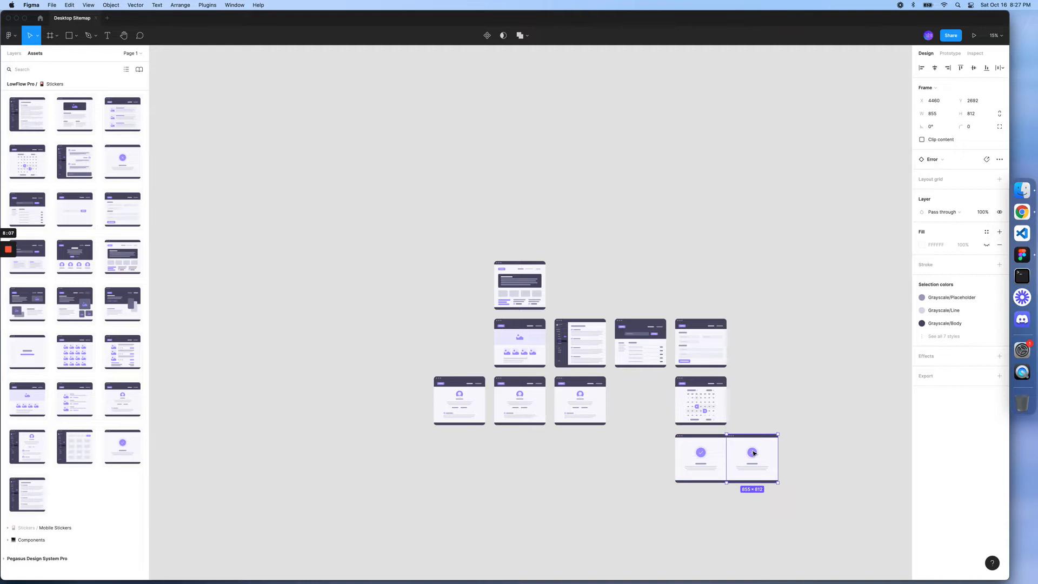
pyautogui.moveTo(754, 453); pyautogui.dragTo(761, 453)
pyautogui.click(392, 453)
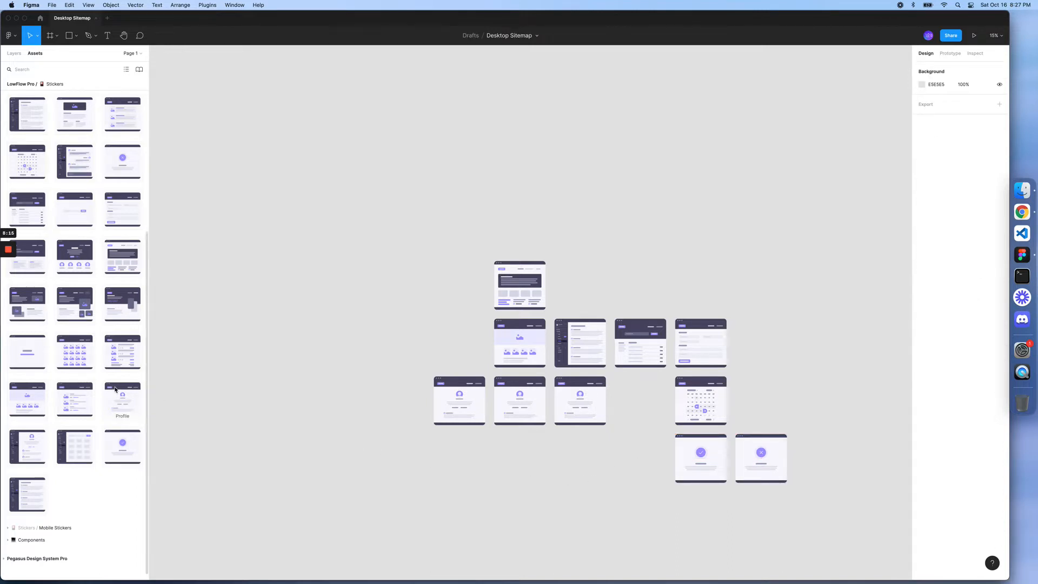
# Step: Place the Chat desktop sticker directly below FAQ Search at X 2600, Y 1730
pyautogui.scroll(3, 115, 388)
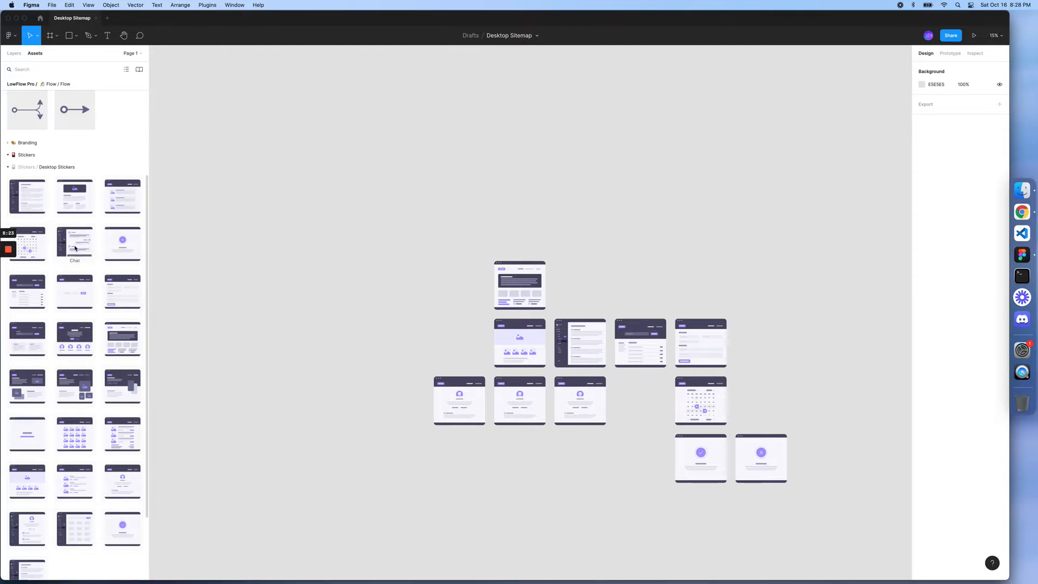
pyautogui.moveTo(364, 332); pyautogui.dragTo(368, 332)
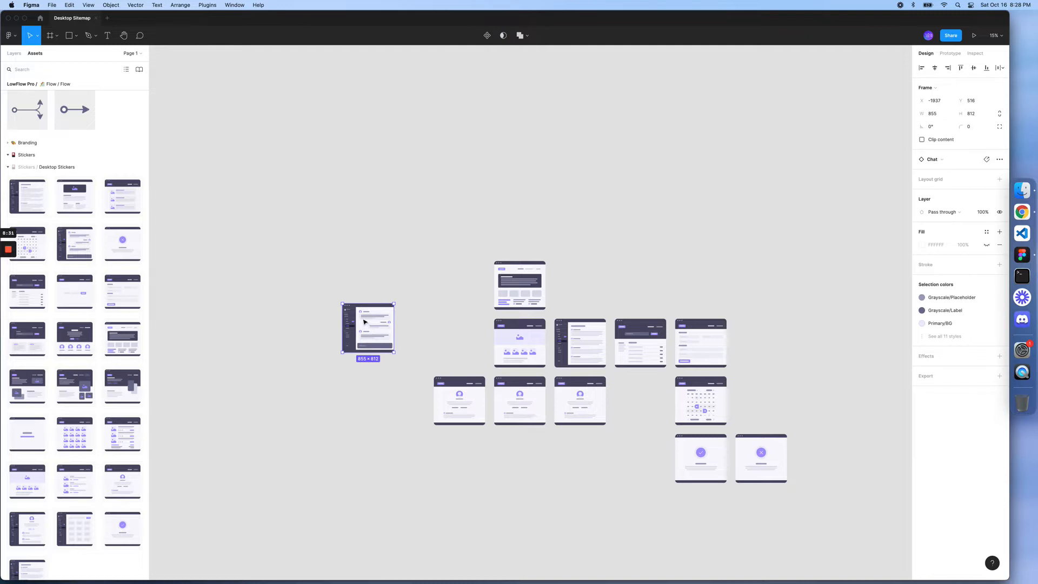
pyautogui.moveTo(364, 321); pyautogui.dragTo(635, 393)
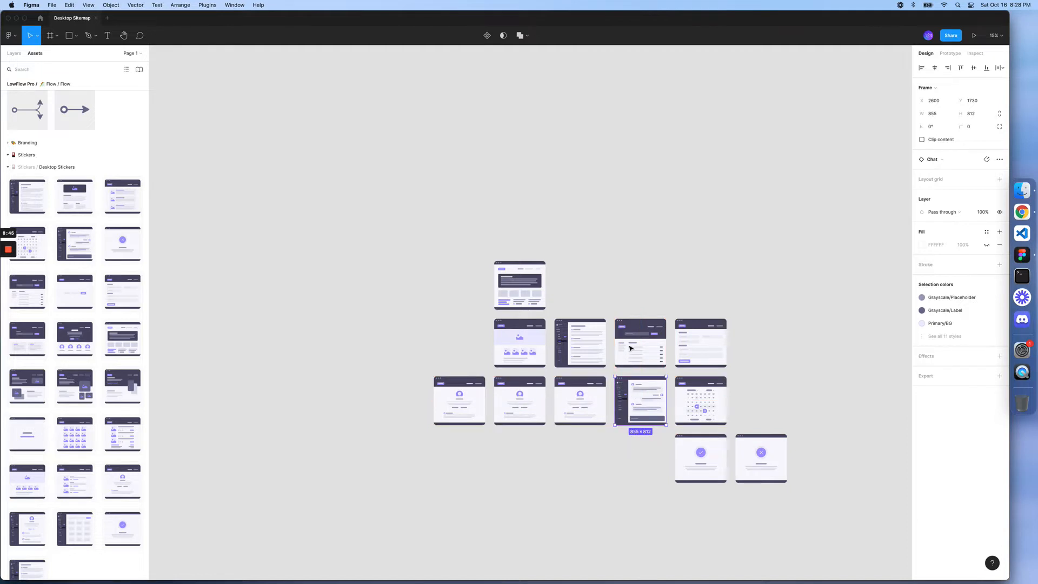
pyautogui.press('Escape')
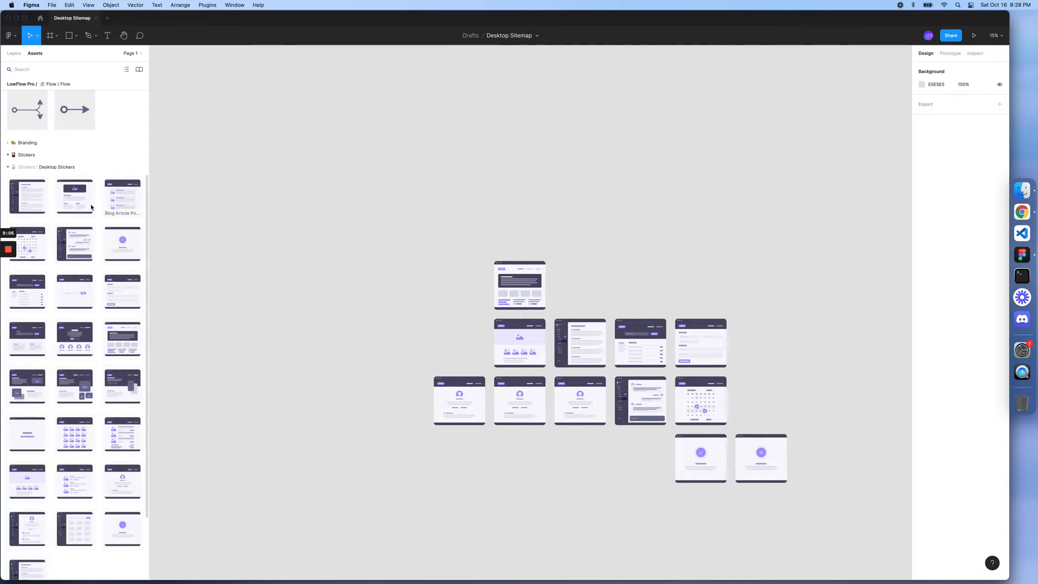
# Step: Move the Wiki Sidebar, FAQ Search, Form Submit, Chat, Calendar, Success and Error stickers together 855 to the right
pyautogui.scroll(-3, 90, 265)
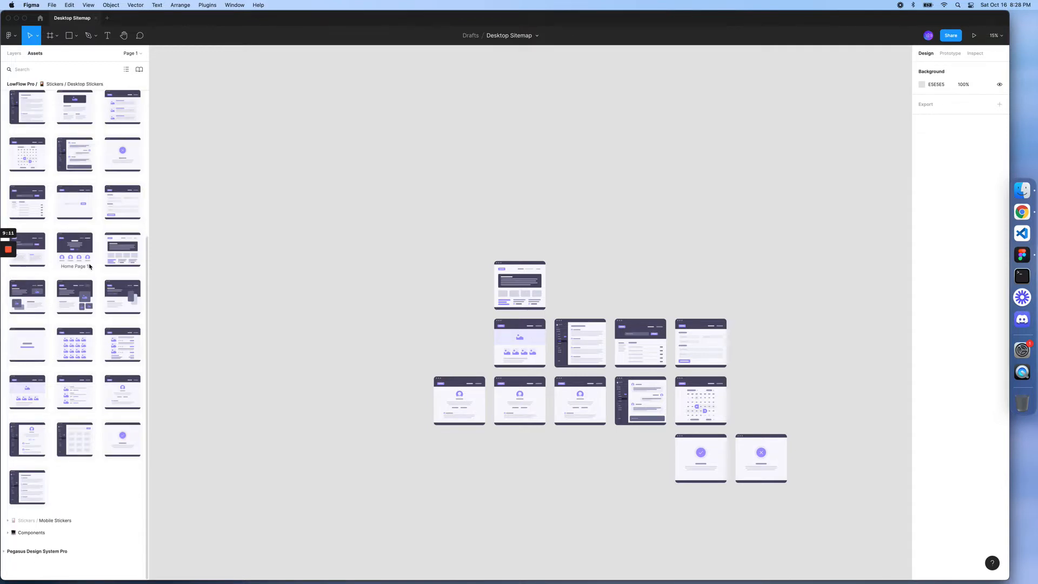
pyautogui.scroll(5, 90, 266)
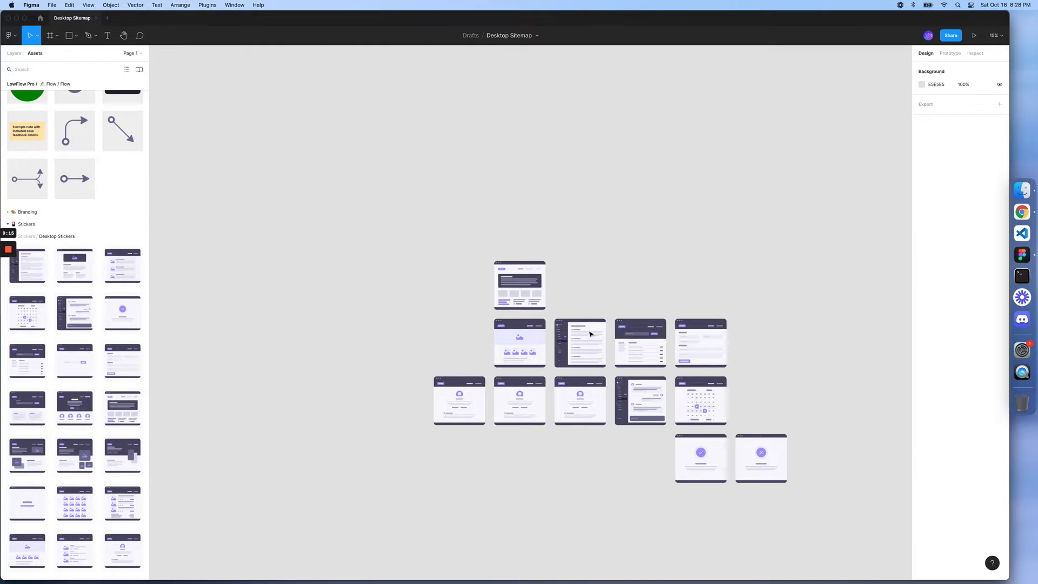
pyautogui.click(579, 346)
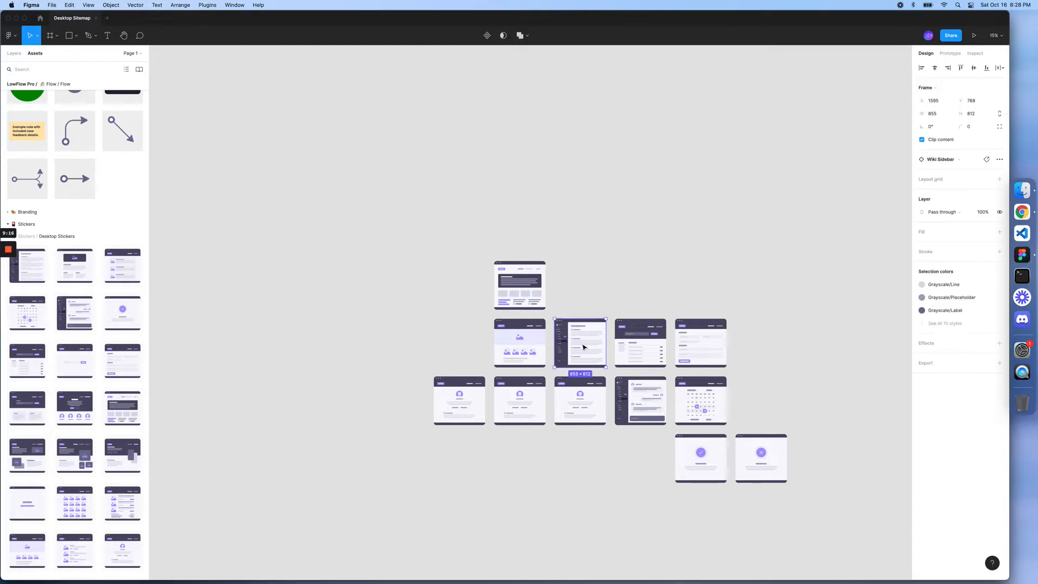
pyautogui.keyDown('shift'); pyautogui.click(642, 346); pyautogui.keyUp('shift')
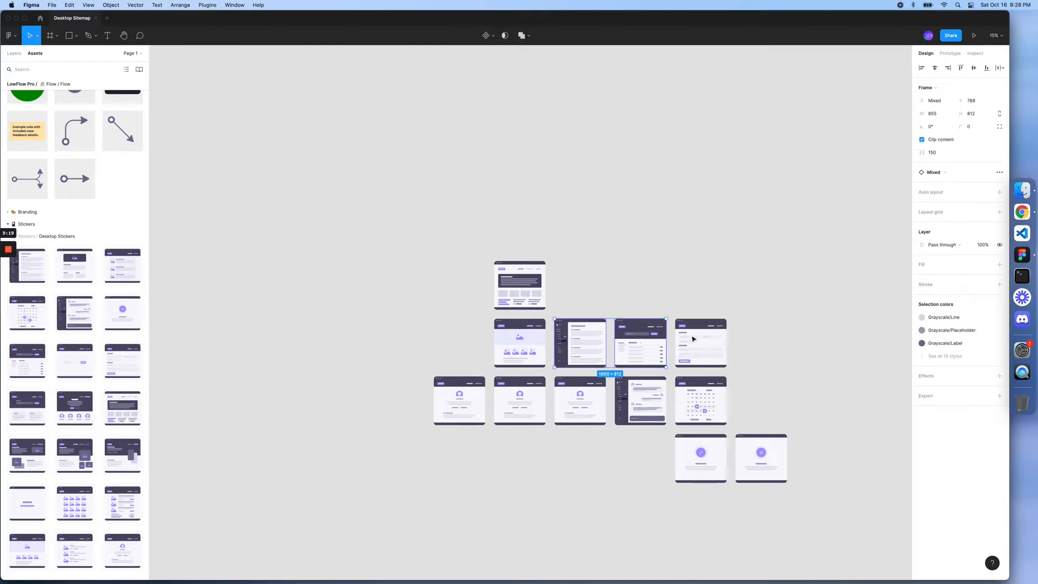
pyautogui.keyDown('shift'); pyautogui.click(705, 340); pyautogui.keyUp('shift')
pyautogui.keyDown('shift'); pyautogui.click(652, 395); pyautogui.keyUp('shift')
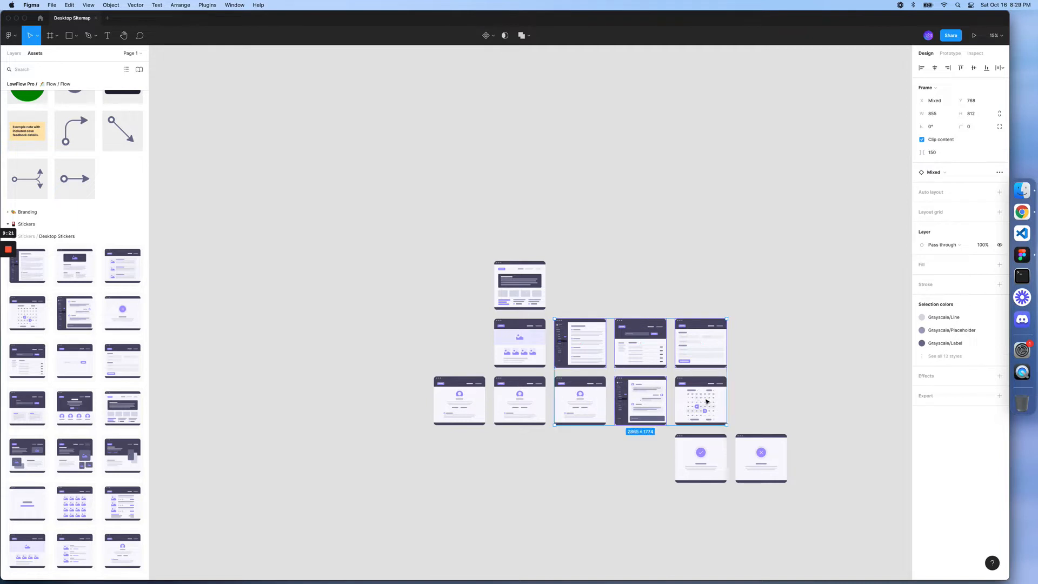
pyautogui.keyDown('shift'); pyautogui.click(703, 402); pyautogui.keyUp('shift')
pyautogui.keyDown('shift'); pyautogui.click(704, 461); pyautogui.keyUp('shift')
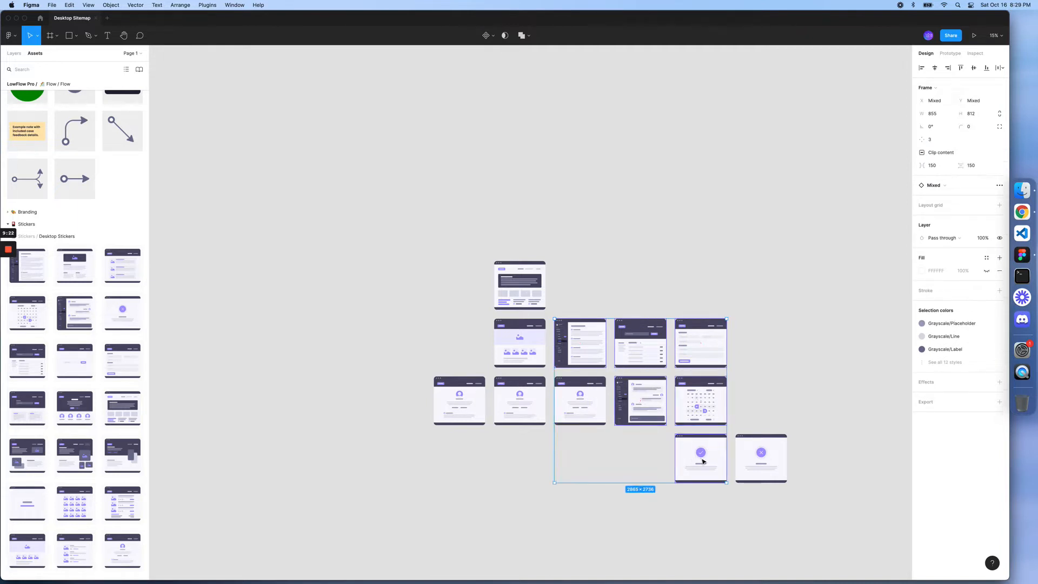
pyautogui.keyDown('shift'); pyautogui.click(756, 459); pyautogui.keyUp('shift')
pyautogui.moveTo(637, 351); pyautogui.dragTo(690, 352)
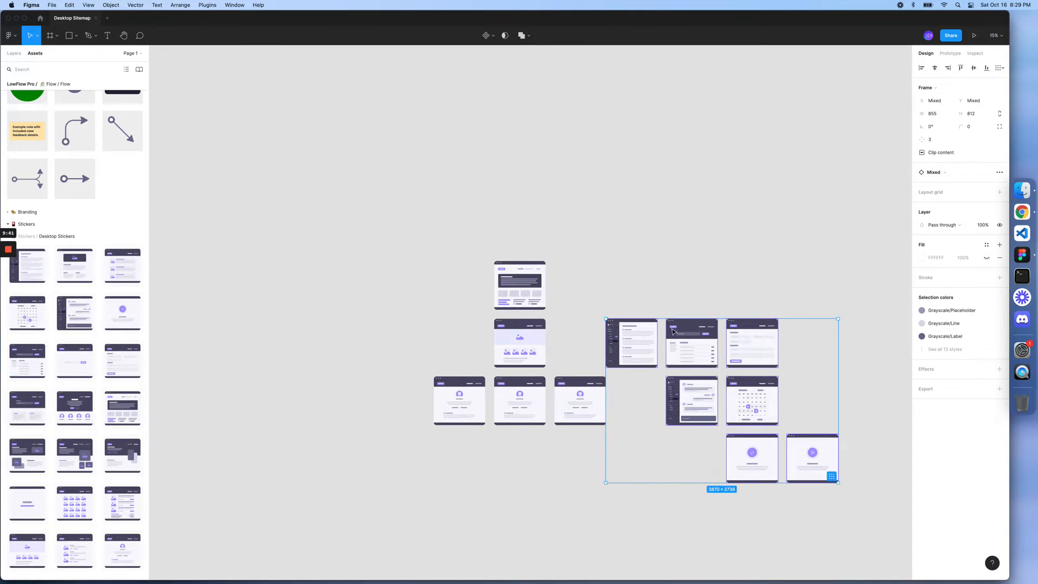
pyautogui.click(658, 294)
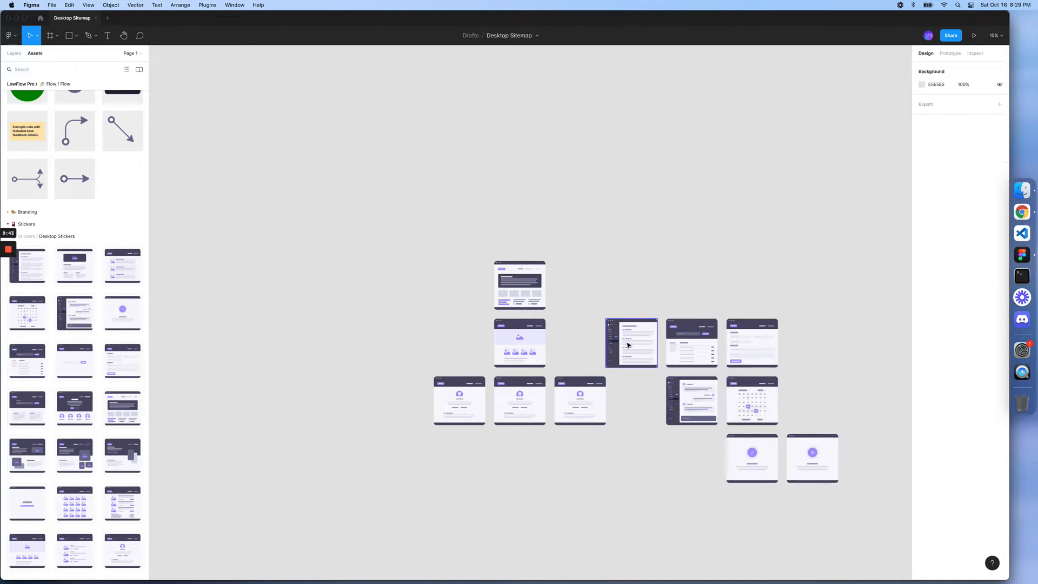
# Step: Delete the Wiki Sidebar sticker and place the Home Page 4 desktop sticker in its spot beside FAQ Search
pyautogui.click(628, 345)
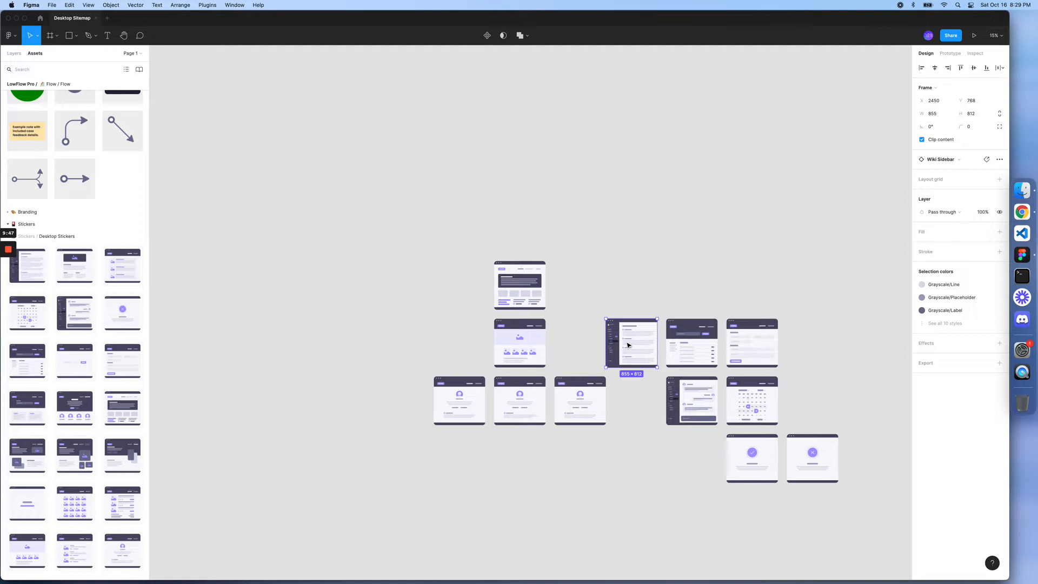
pyautogui.press('Delete')
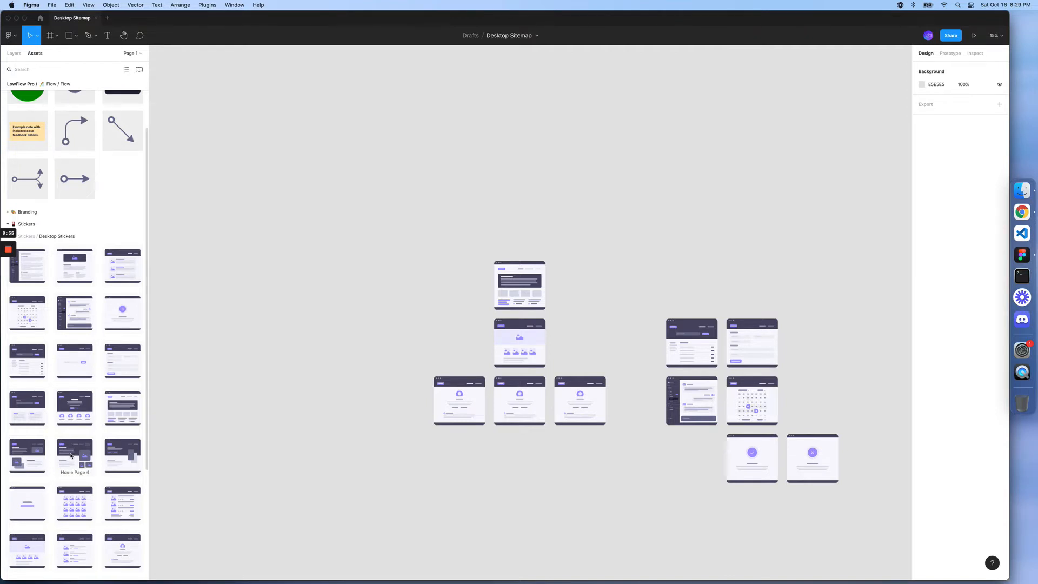
pyautogui.moveTo(683, 342); pyautogui.dragTo(632, 342)
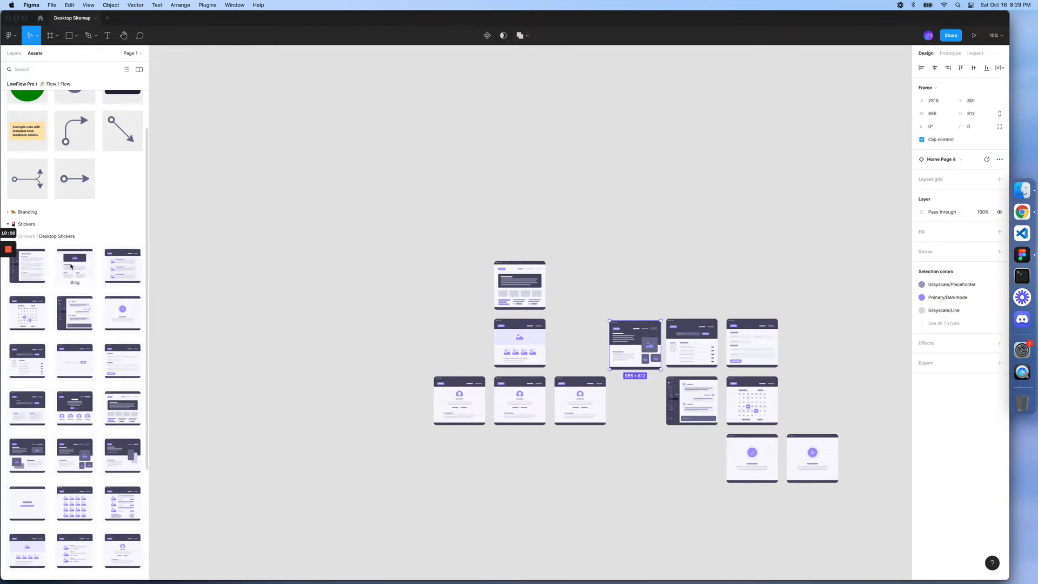
# Step: Place the Blog desktop sticker below Home Page 4 and align both at X 2450, with Blog at Y 1730
pyautogui.moveTo(621, 439); pyautogui.dragTo(636, 394)
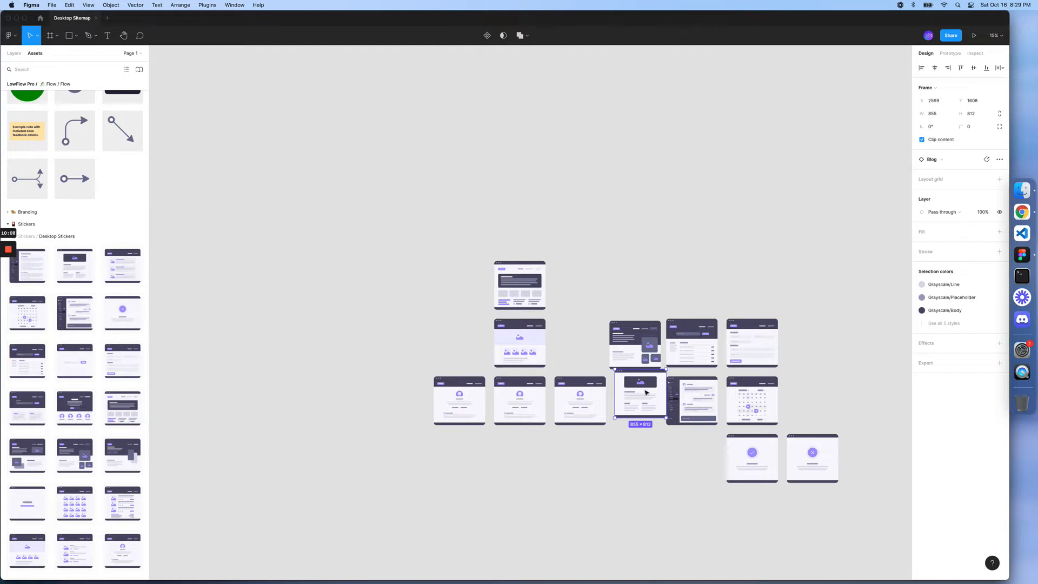
pyautogui.moveTo(639, 396); pyautogui.dragTo(641, 397)
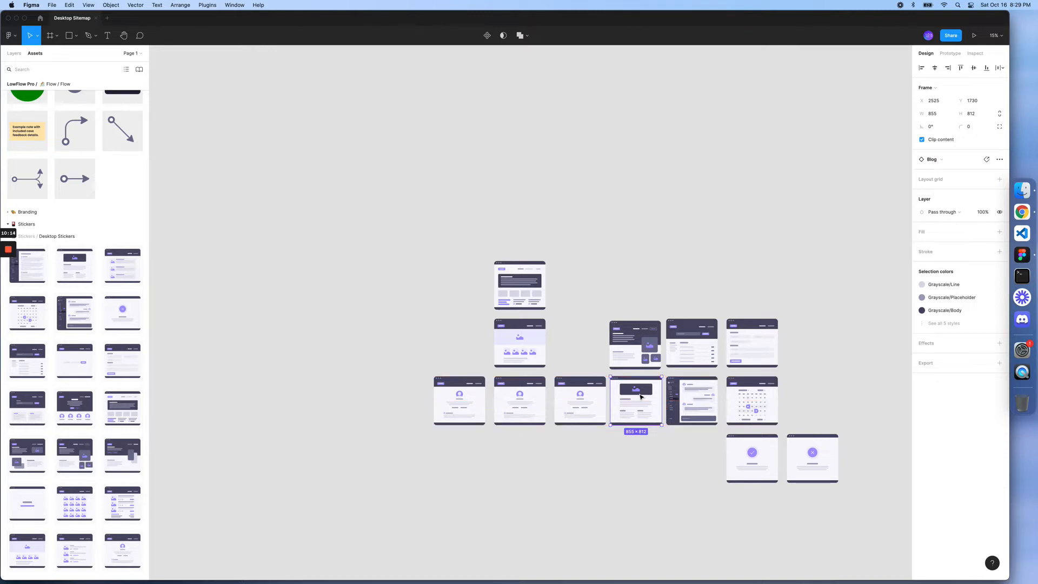
pyautogui.click(643, 352)
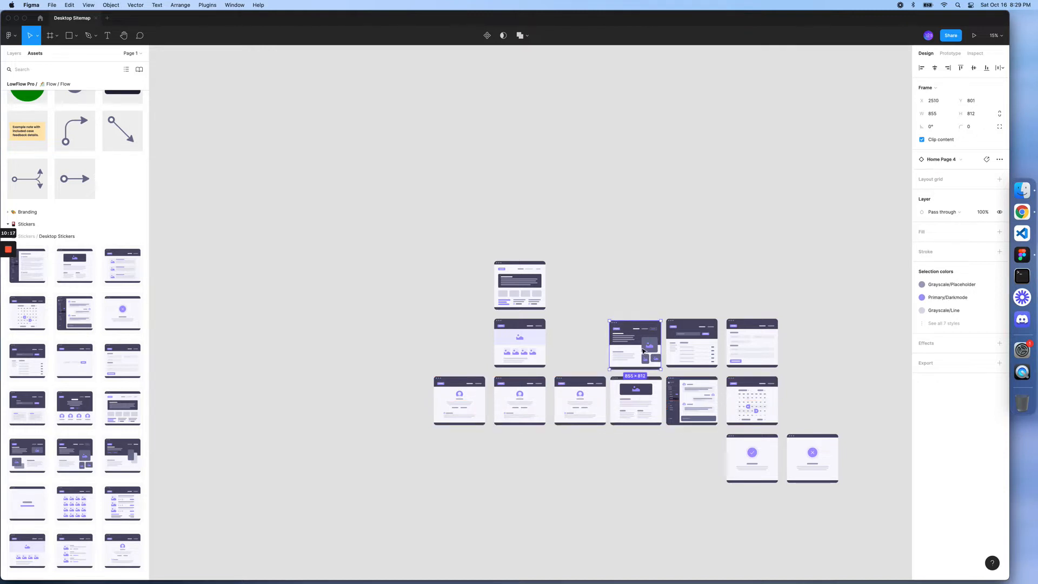
pyautogui.moveTo(642, 351); pyautogui.dragTo(639, 350)
pyautogui.moveTo(641, 393); pyautogui.dragTo(638, 392)
pyautogui.keyDown('shift'); pyautogui.click(646, 339); pyautogui.keyUp('shift')
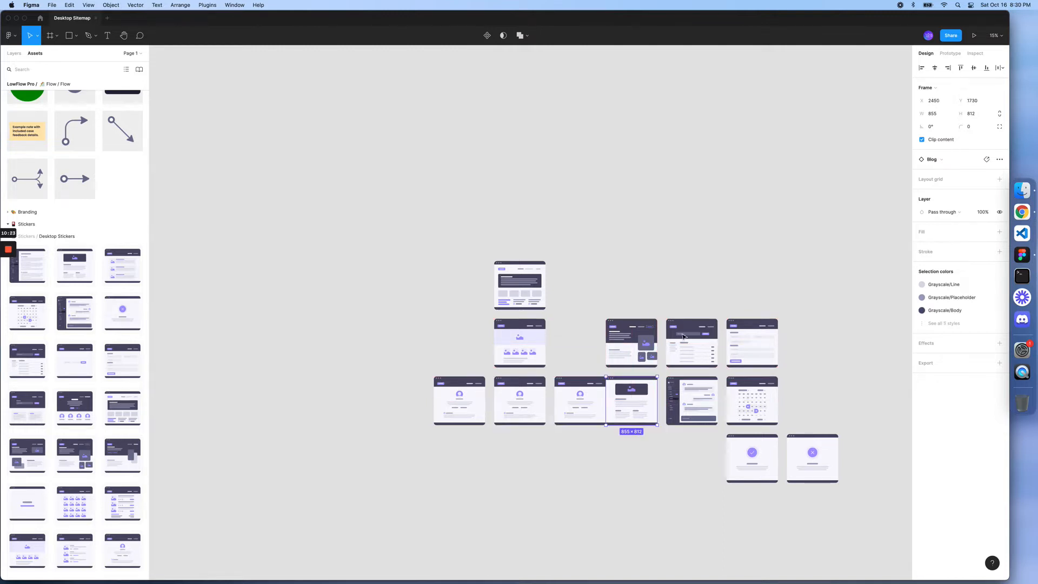
pyautogui.keyDown('shift'); pyautogui.click(692, 346); pyautogui.keyUp('shift')
pyautogui.keyDown('shift'); pyautogui.click(688, 398); pyautogui.keyUp('shift')
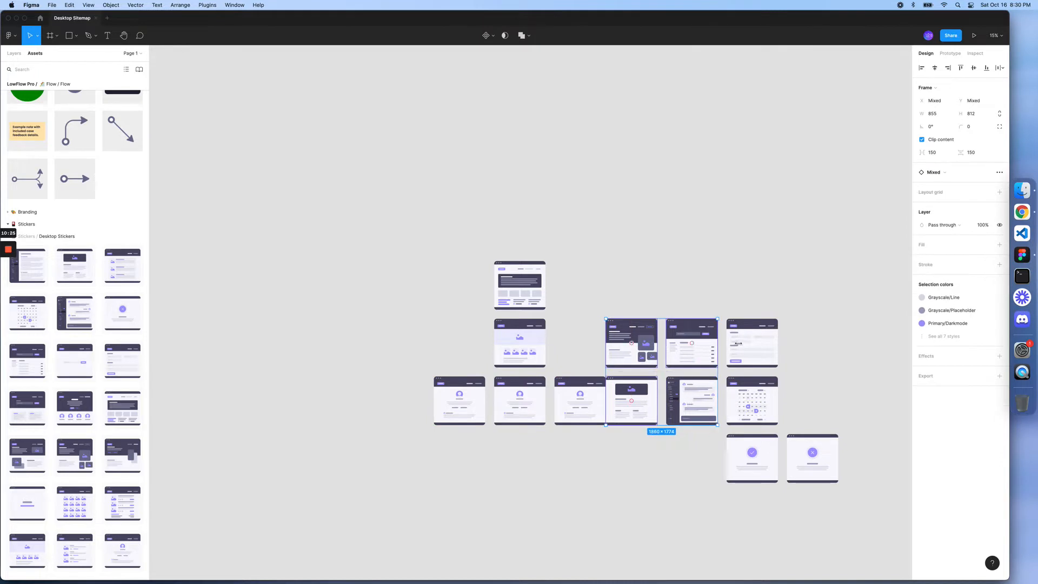
pyautogui.keyDown('shift'); pyautogui.click(742, 348); pyautogui.keyUp('shift')
pyautogui.keyDown('shift'); pyautogui.click(745, 412); pyautogui.keyUp('shift')
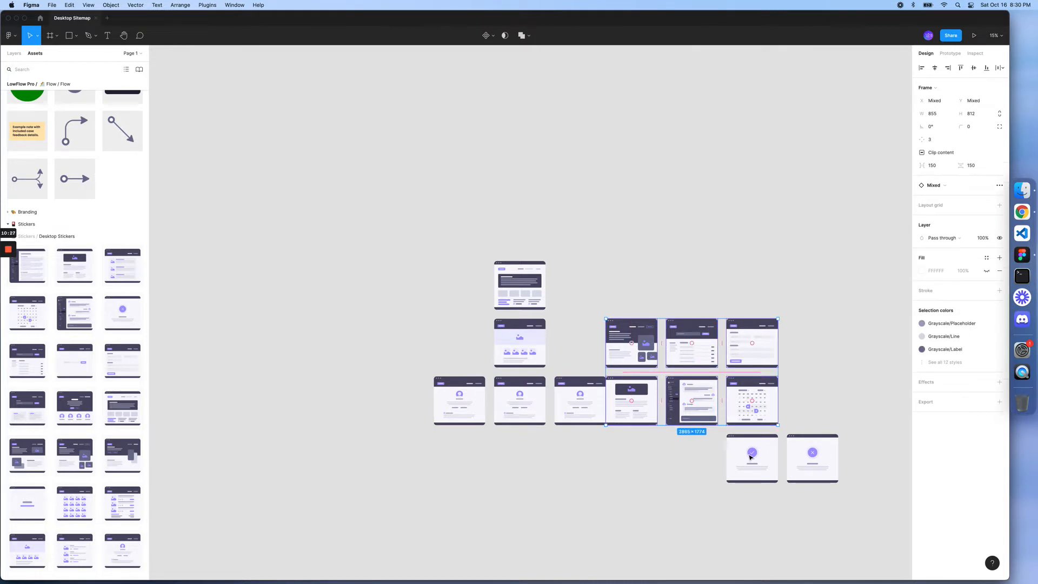
pyautogui.keyDown('shift'); pyautogui.click(752, 458); pyautogui.keyUp('shift')
pyautogui.keyDown('shift'); pyautogui.click(803, 443); pyautogui.keyUp('shift')
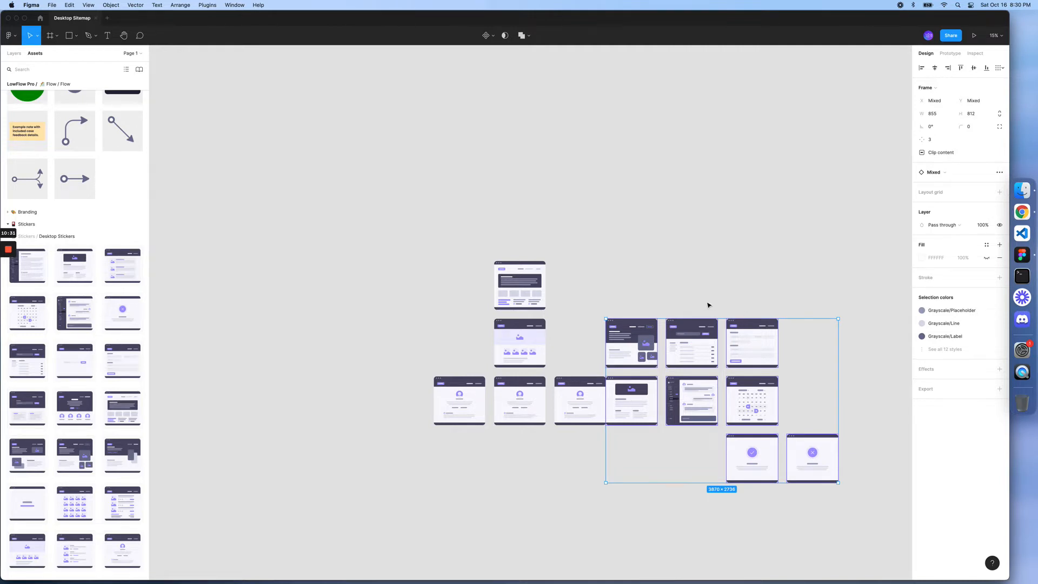
pyautogui.click(693, 315)
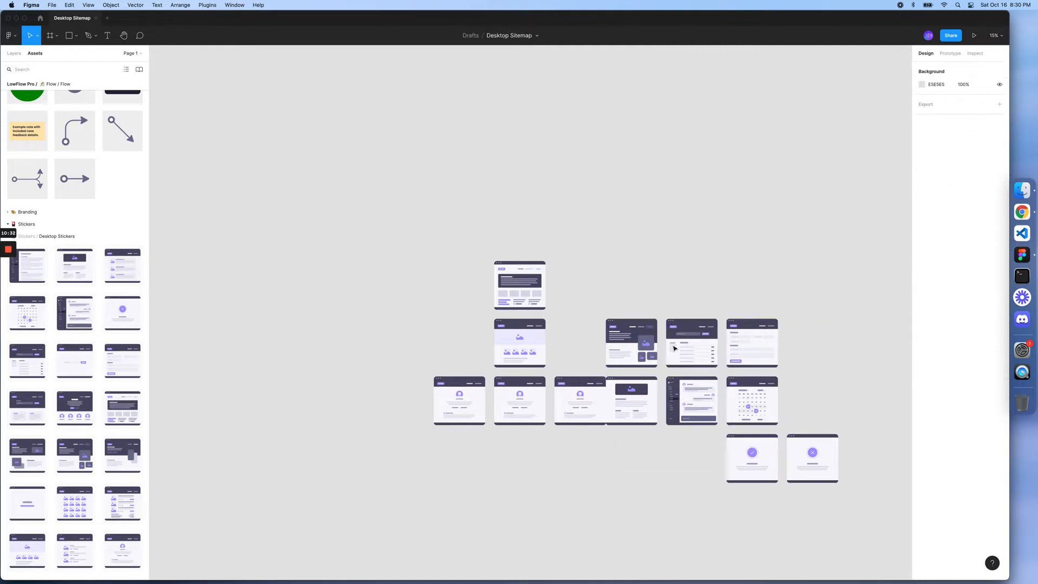
# Step: Move the Home Page 4, FAQ Search, Blog and Chat group left of the three profile pages and the Form Submit group right, leaving 150 gaps
pyautogui.moveTo(711, 267); pyautogui.dragTo(643, 426)
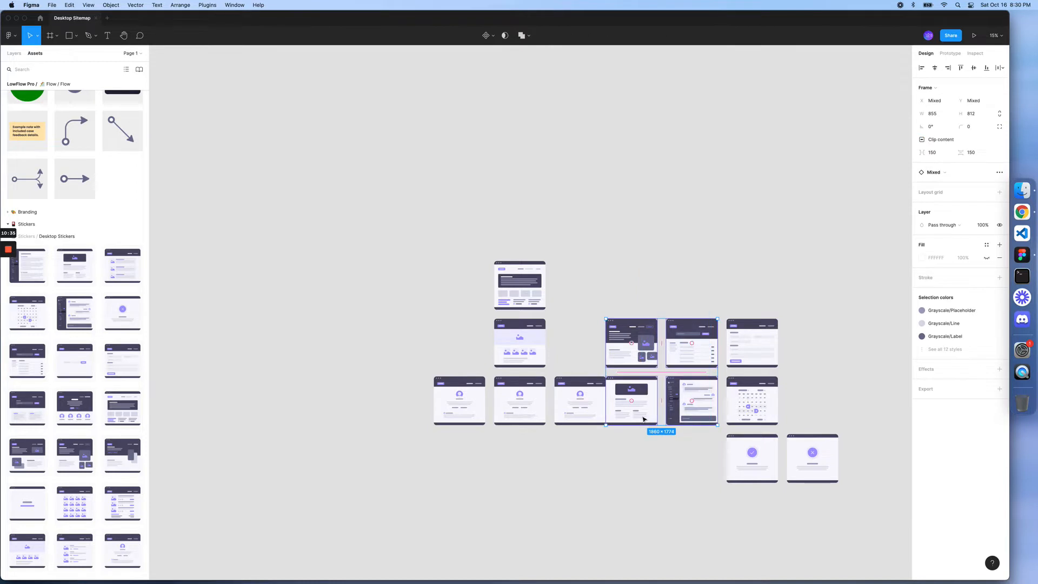
pyautogui.moveTo(346, 402); pyautogui.dragTo(353, 400)
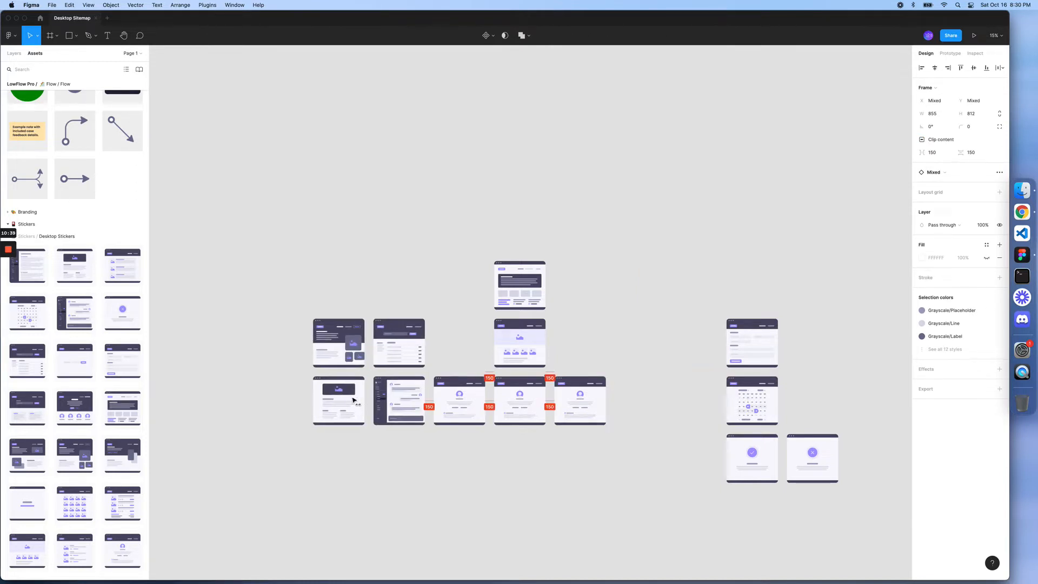
pyautogui.moveTo(841, 273); pyautogui.dragTo(685, 537)
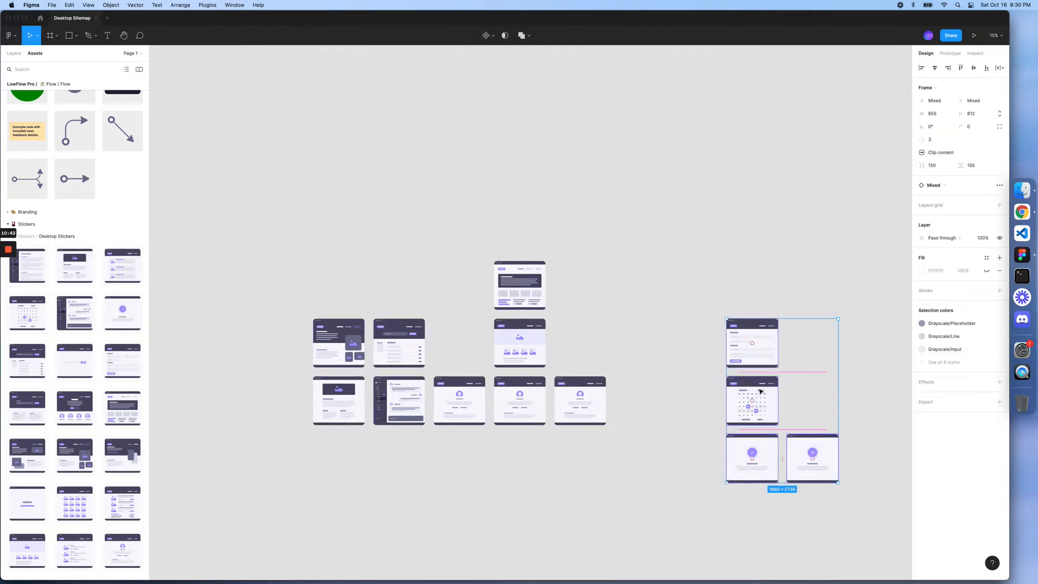
pyautogui.moveTo(760, 393); pyautogui.dragTo(648, 394)
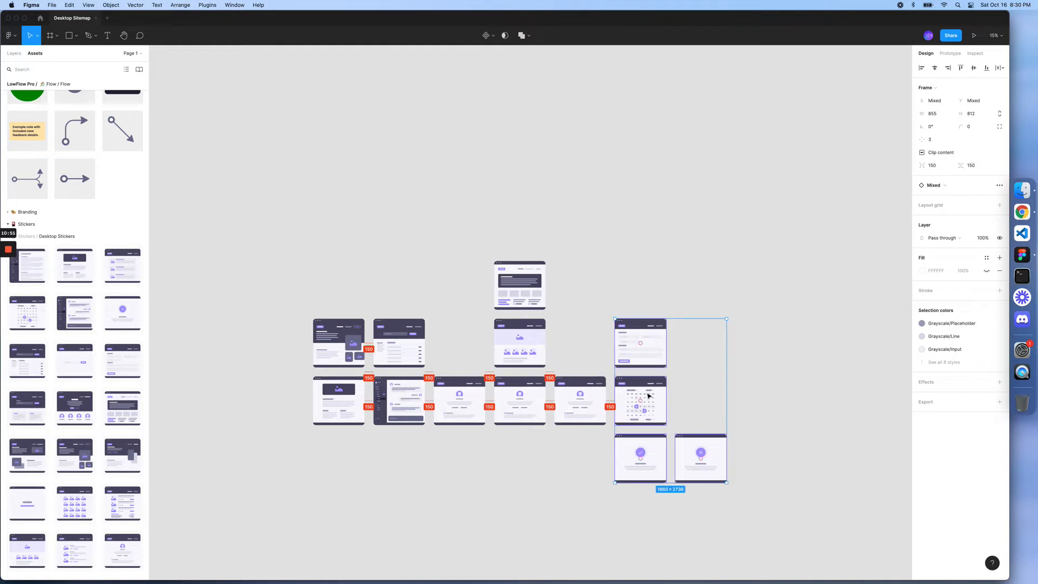
pyautogui.click(267, 187)
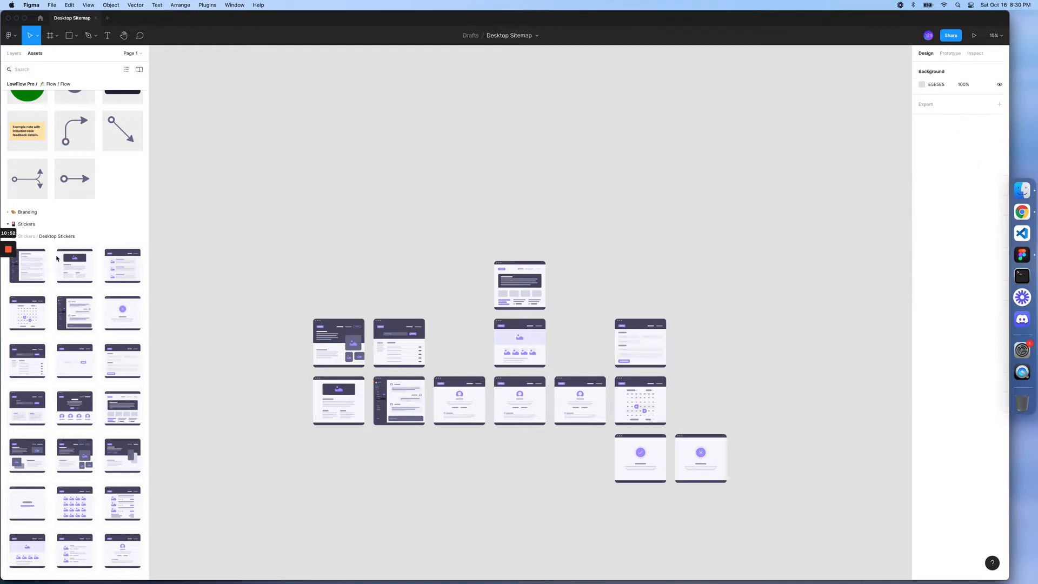
# Step: Place a Curved Connector from the Flow components beside the home page and set its size to 400 × 400 with constrained proportions
pyautogui.scroll(3, 57, 258)
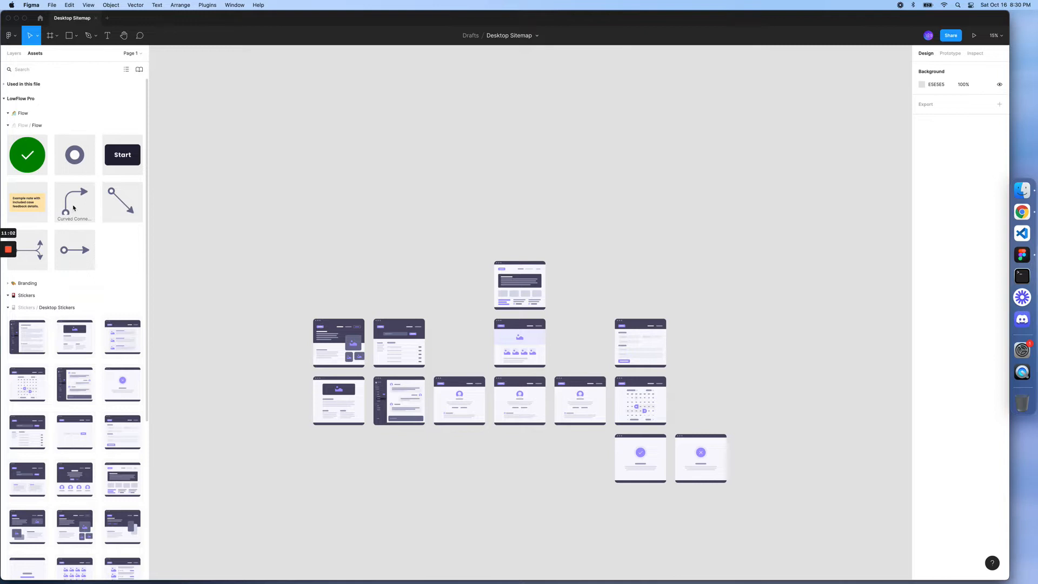
pyautogui.moveTo(362, 235); pyautogui.dragTo(425, 267)
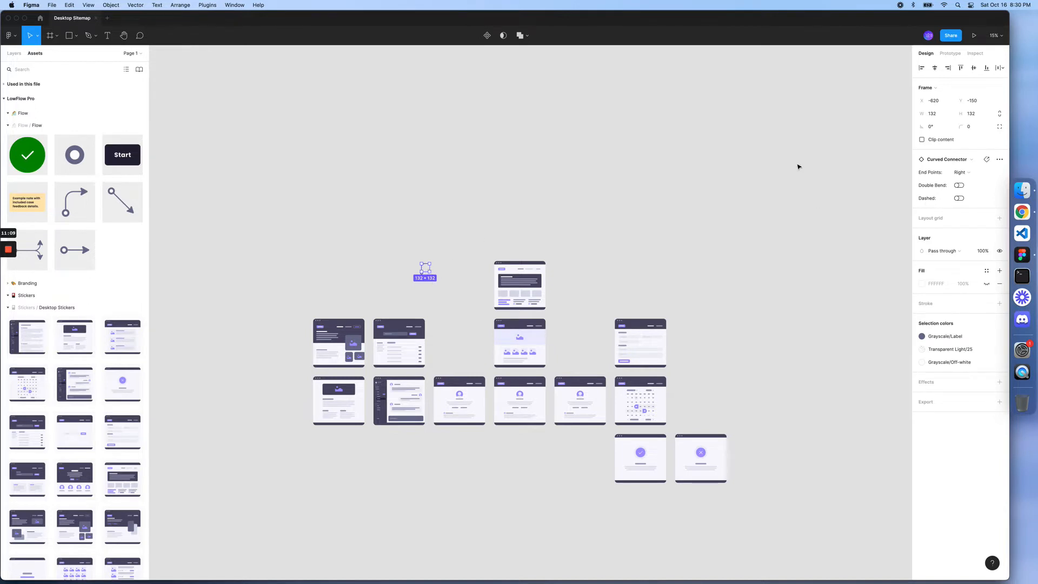
pyautogui.click(999, 115)
pyautogui.click(981, 114)
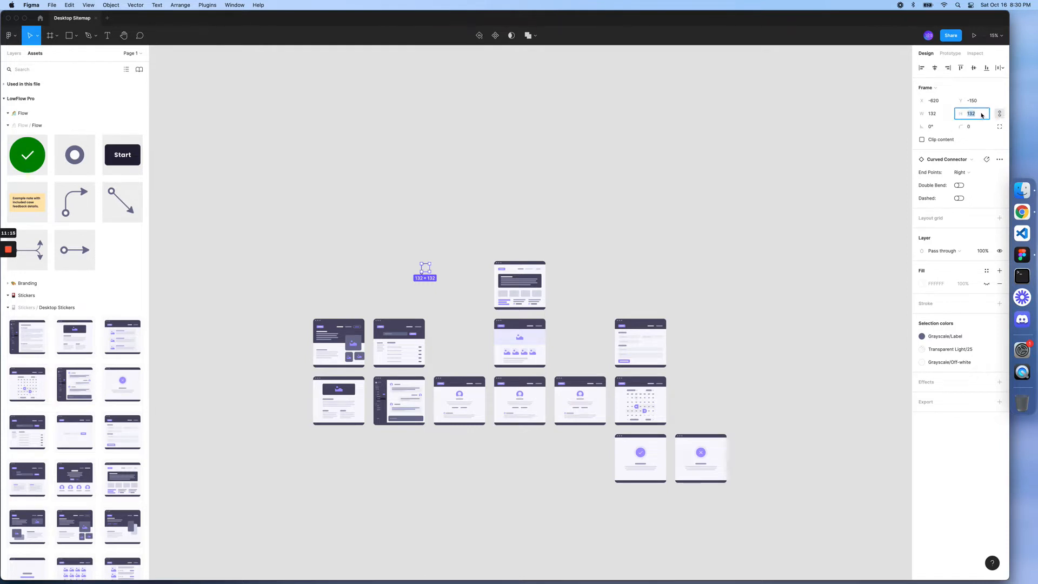
pyautogui.write('400')
pyautogui.press('Return')
pyautogui.click(474, 279)
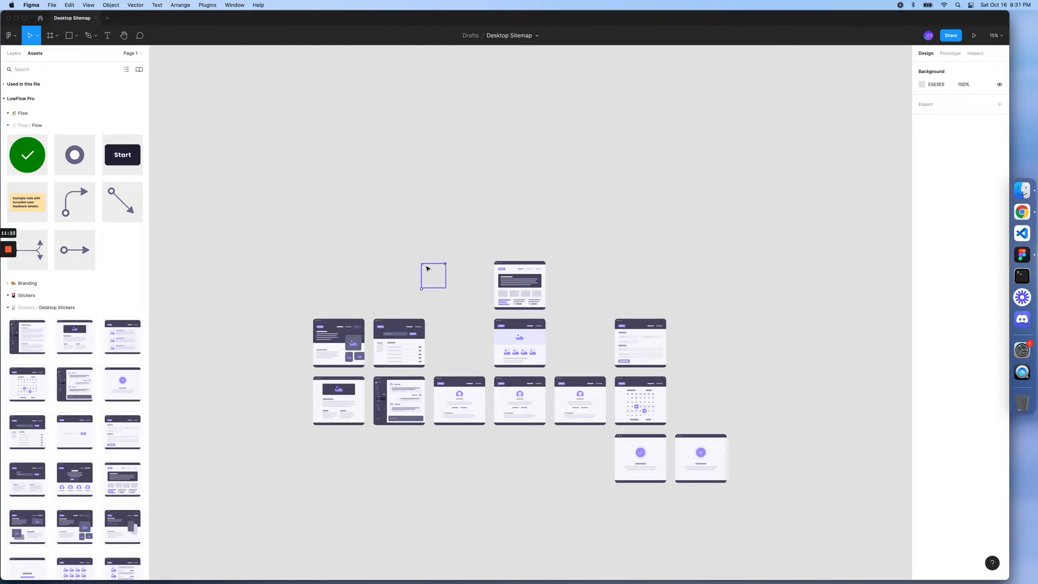
# Step: Move the curved connector next to the home page and turn on Double Bend
pyautogui.scroll(3, 427, 268)
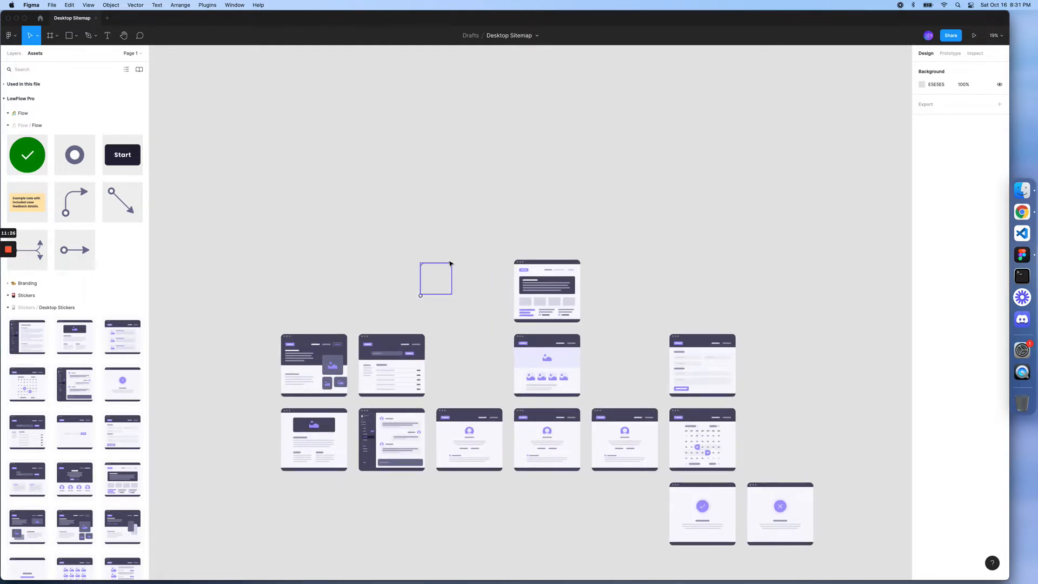
pyautogui.click(421, 264)
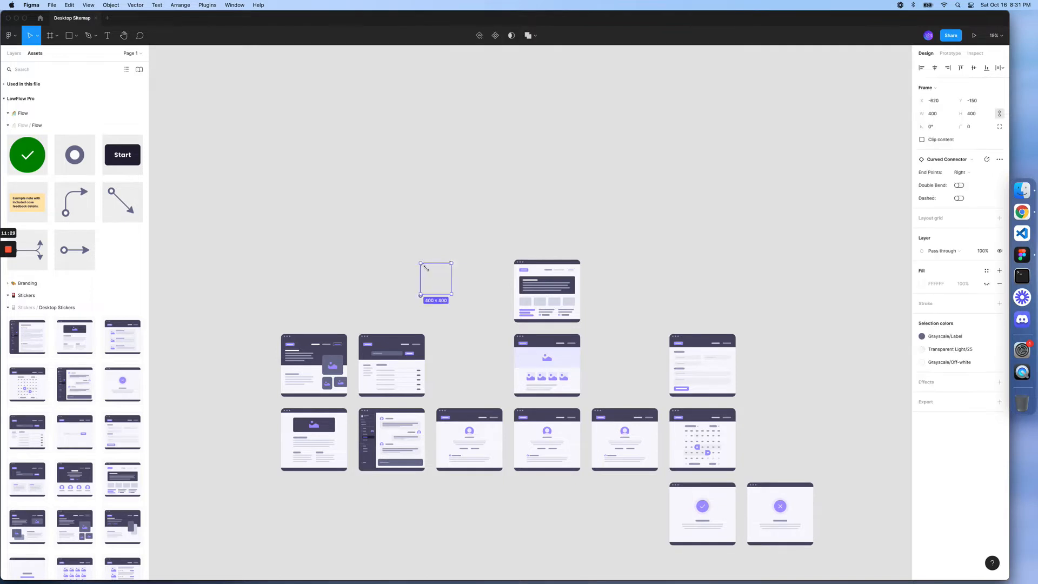
pyautogui.moveTo(425, 272); pyautogui.dragTo(481, 297)
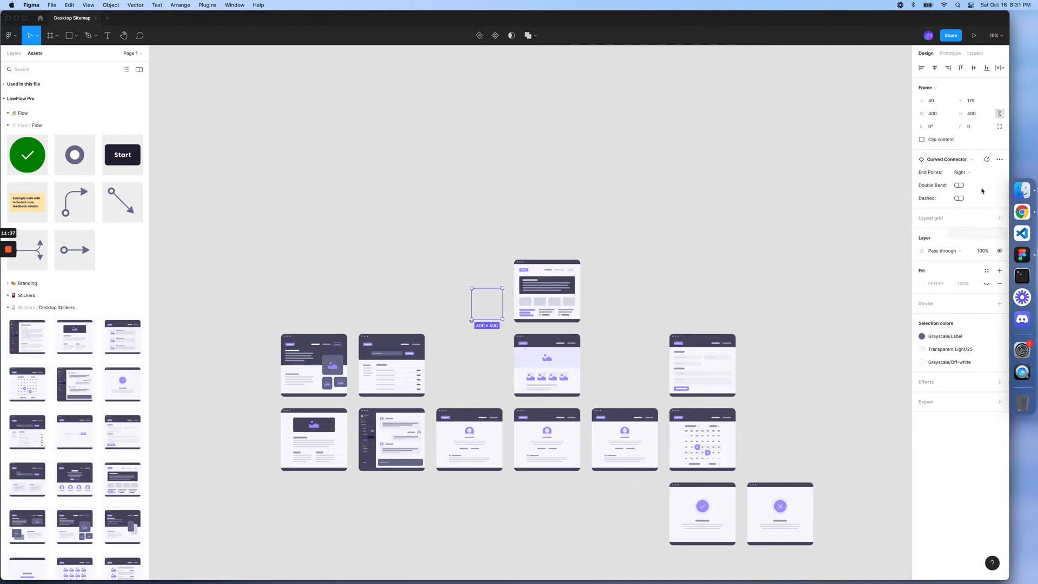
pyautogui.click(959, 186)
# Step: Position the connector at X 1359 so its start point sits on the last header link of the home page
pyautogui.moveTo(592, 316); pyautogui.dragTo(587, 279)
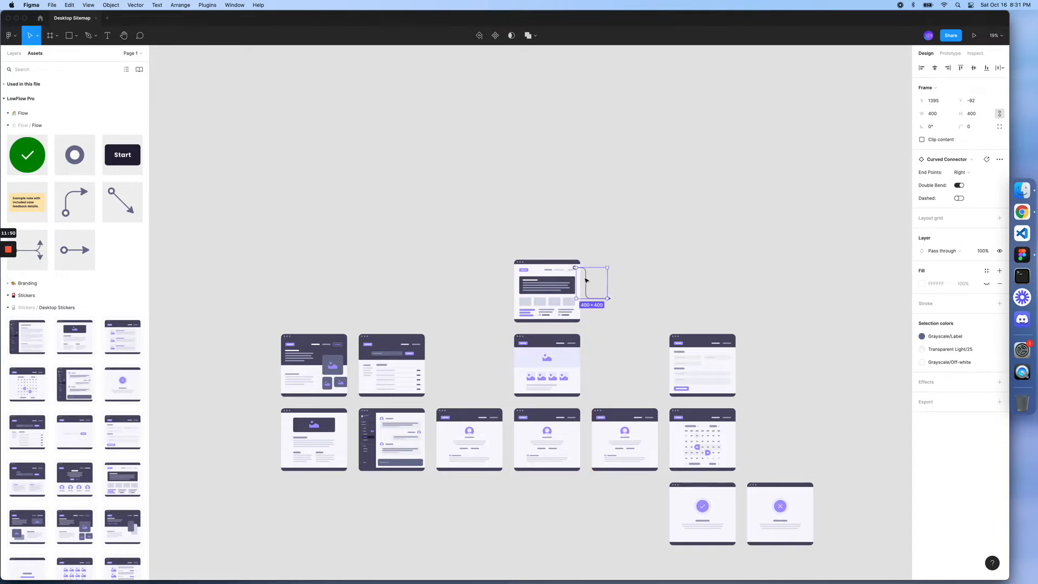
pyautogui.press('Left')
pyautogui.press('Down')
pyautogui.hotkey('shift', 'Left')
pyautogui.hotkey('shift', 'Down')
pyautogui.hotkey('shift', 'Left')
pyautogui.hotkey('shift', 'Down')
pyautogui.hotkey('shift', 'Left')
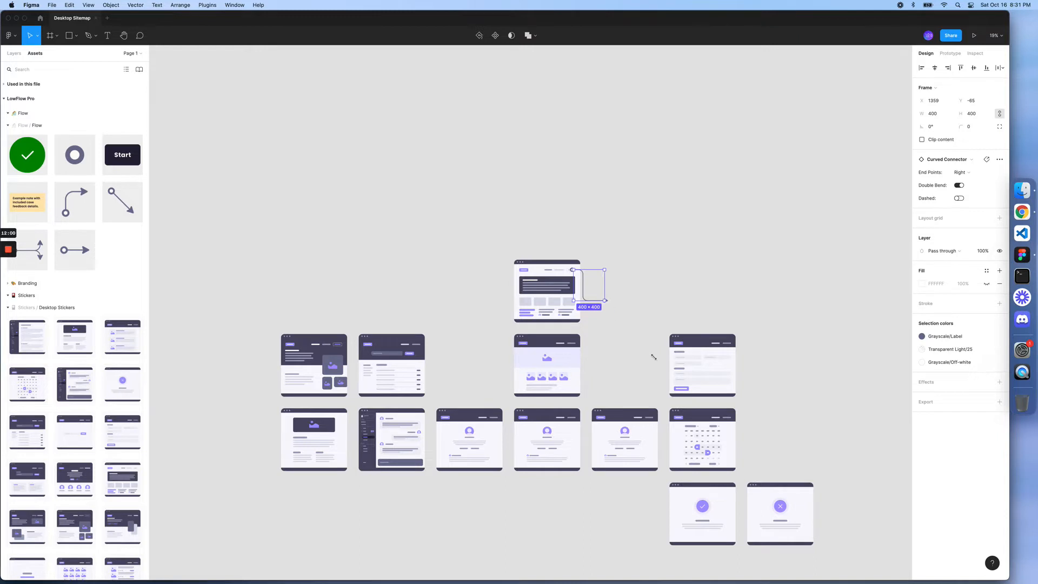
# Step: Stretch the connector to about 1091 × 1239 so its arrow ends just before the Form Submit page
pyautogui.moveTo(654, 356); pyautogui.dragTo(664, 366)
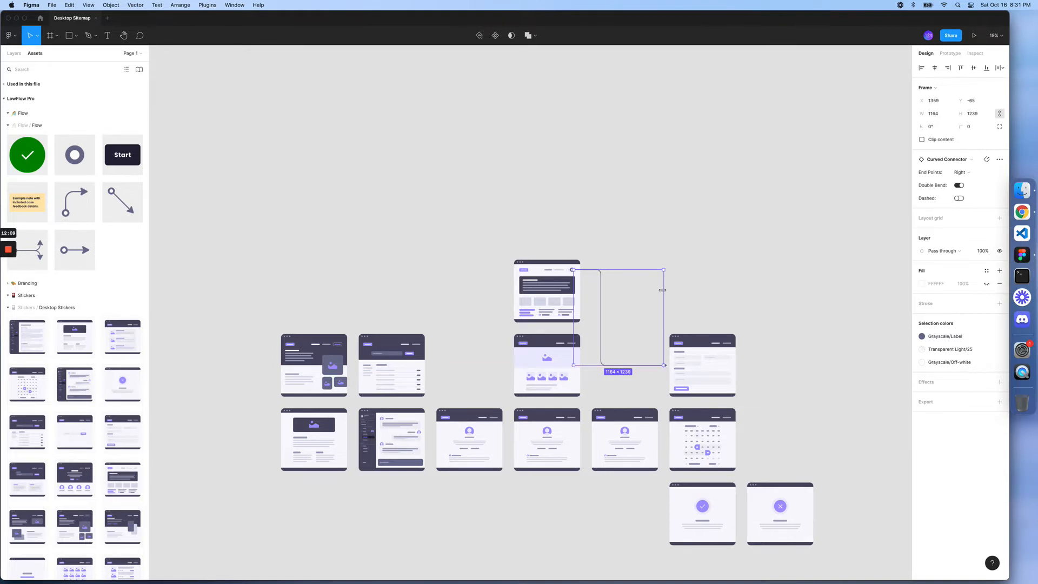
pyautogui.moveTo(657, 290); pyautogui.dragTo(657, 289)
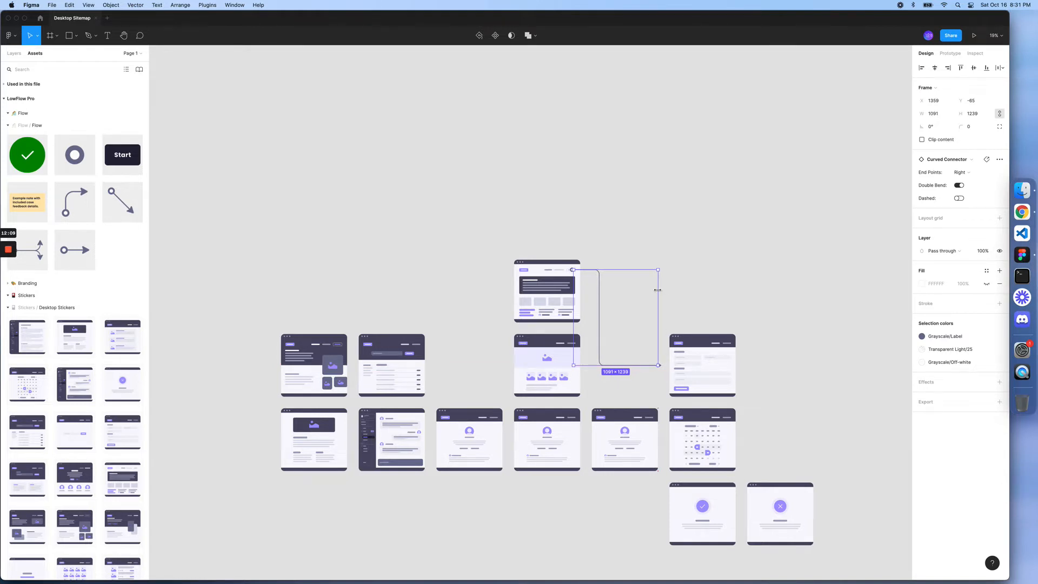
pyautogui.click(706, 255)
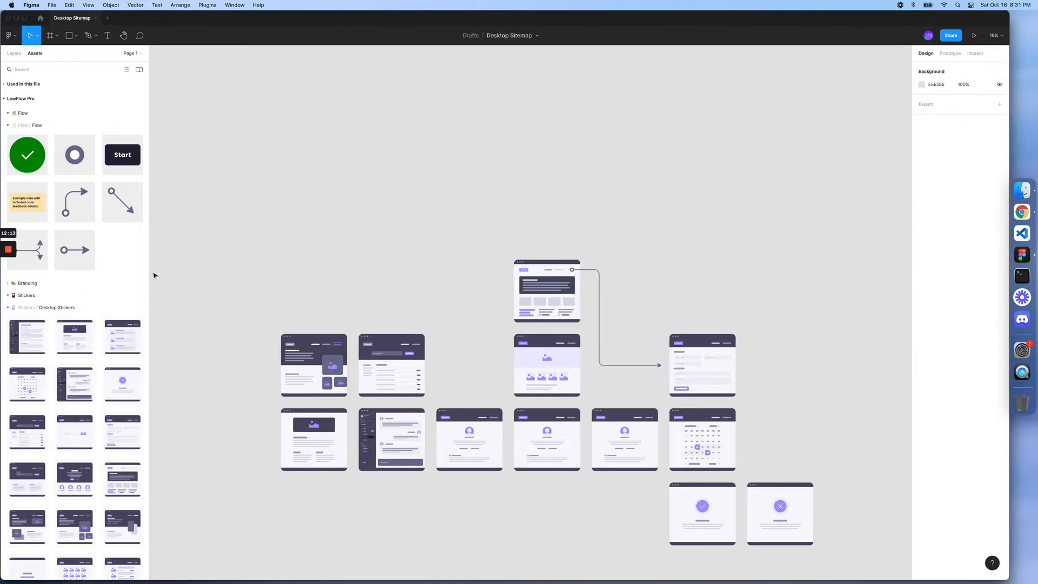
# Step: Duplicate the connector, flip it horizontally and stretch it to about 1443 × 1239, running from the home page header to the FAQ Search page
pyautogui.click(603, 296)
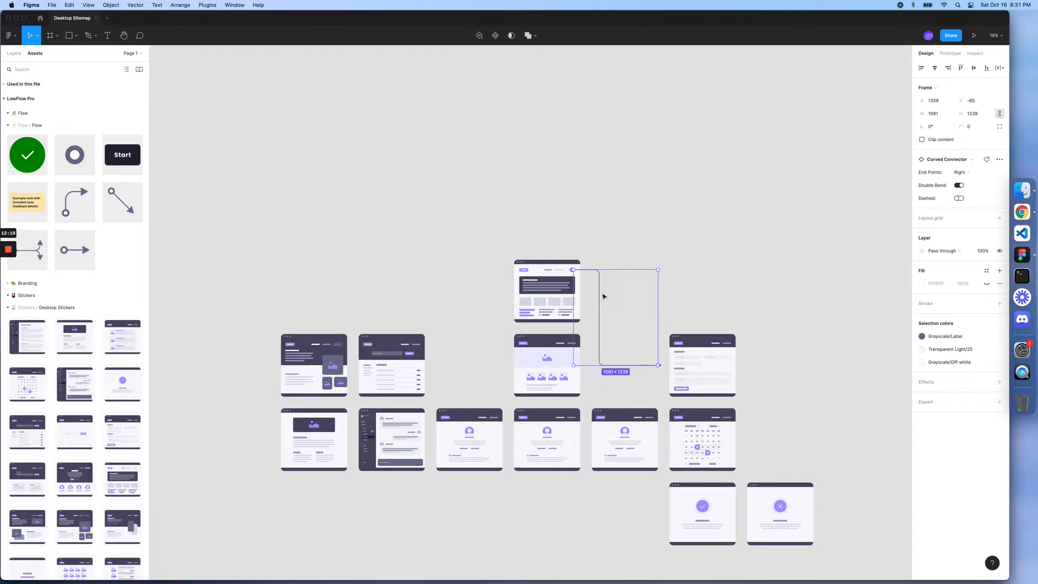
pyautogui.press('super+d')
pyautogui.hotkey('shift', 'h')
pyautogui.moveTo(631, 300); pyautogui.dragTo(548, 305)
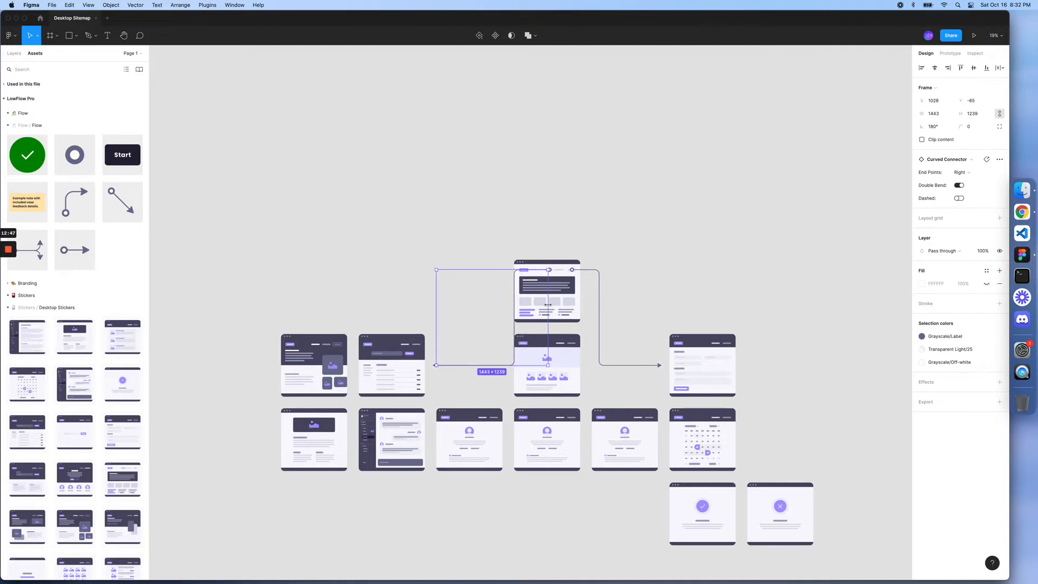
pyautogui.click(392, 248)
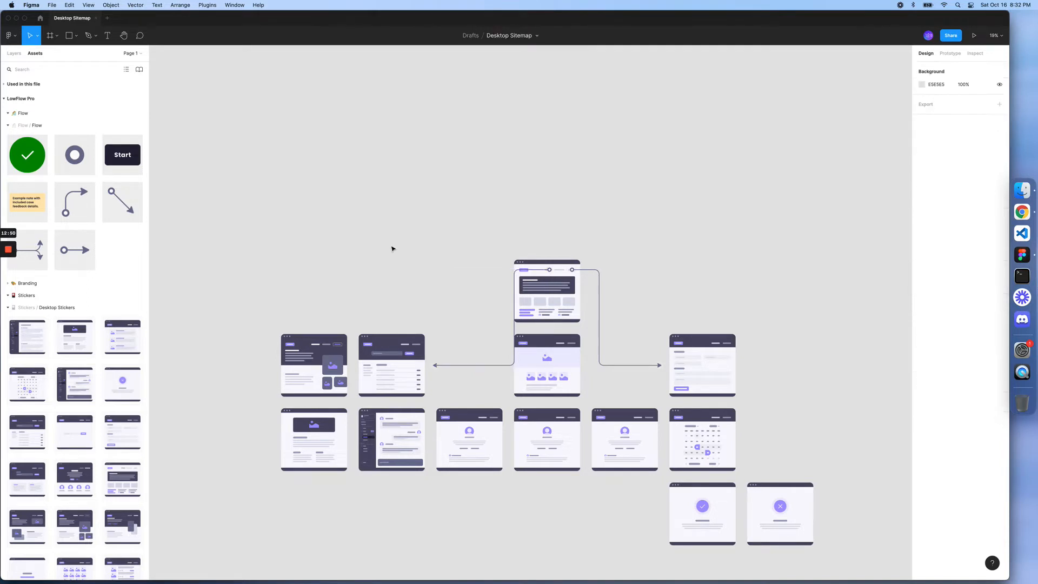
pyautogui.click(507, 365)
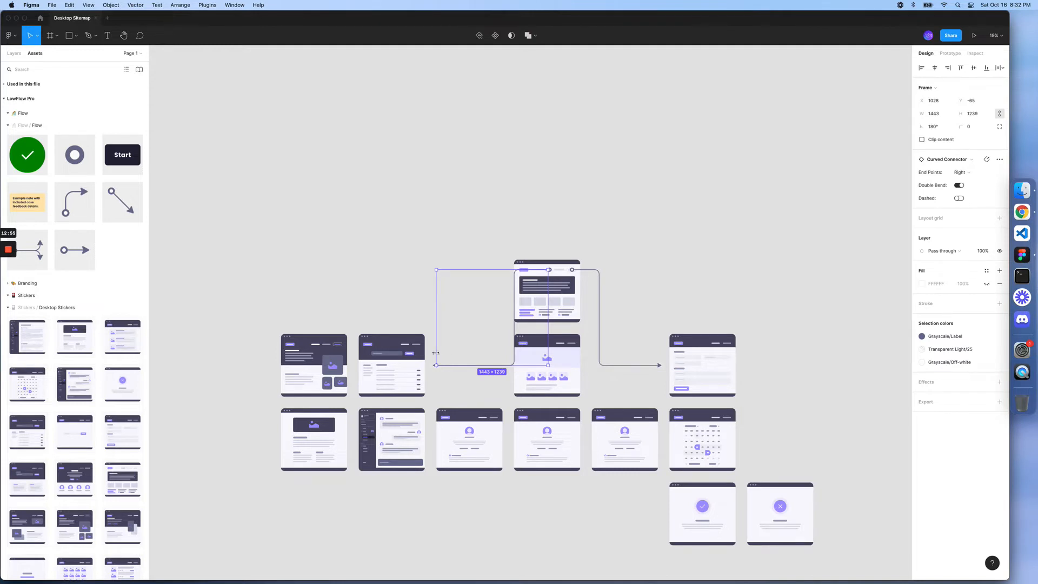
pyautogui.click(410, 308)
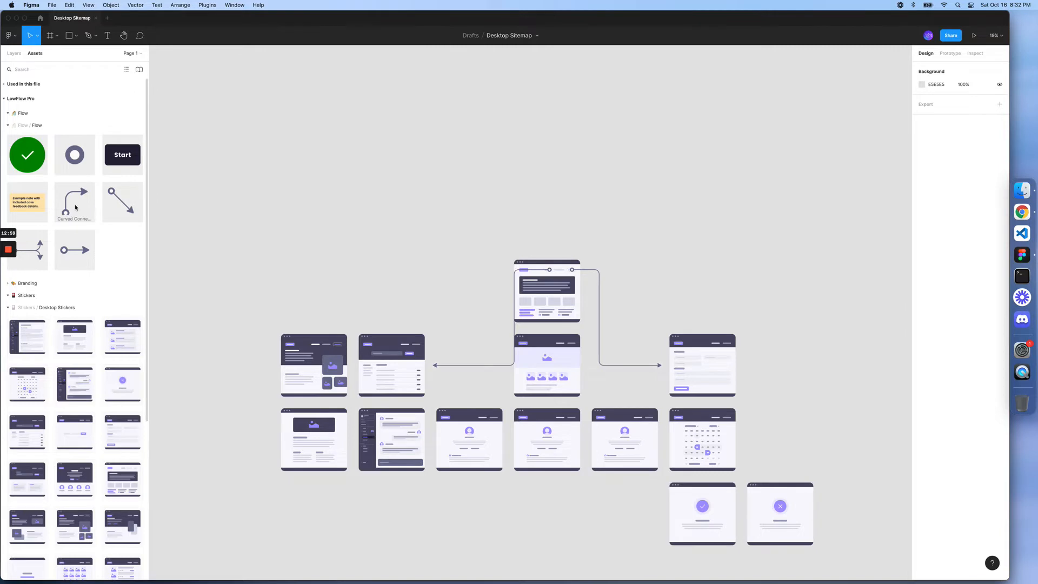
# Step: Place another Curved Connector above the FAQ Search page and set its size to 300 × 300 with constrained proportions
pyautogui.moveTo(76, 207); pyautogui.dragTo(446, 278)
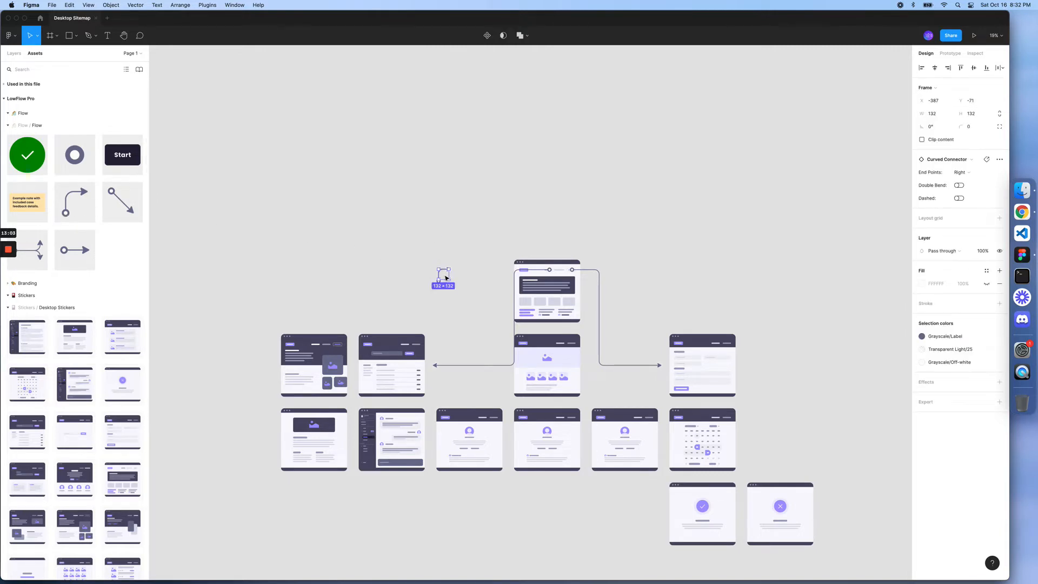
pyautogui.click(1000, 114)
pyautogui.click(974, 114)
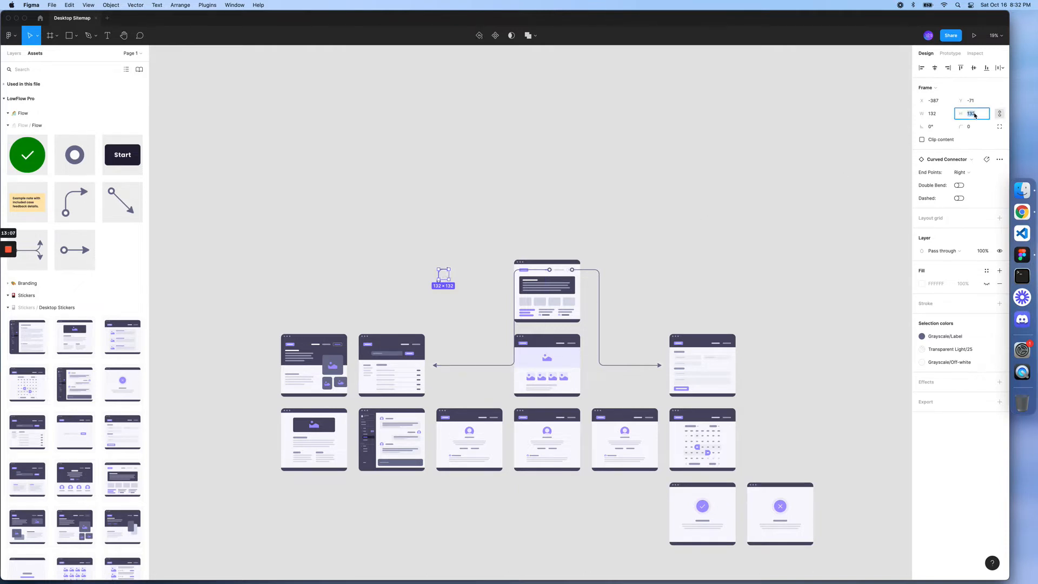
pyautogui.write('300')
pyautogui.press('Return')
# Step: Try orienting the new connector with a 90° rotation and End Points set to Left
pyautogui.click(933, 126)
pyautogui.write('9')
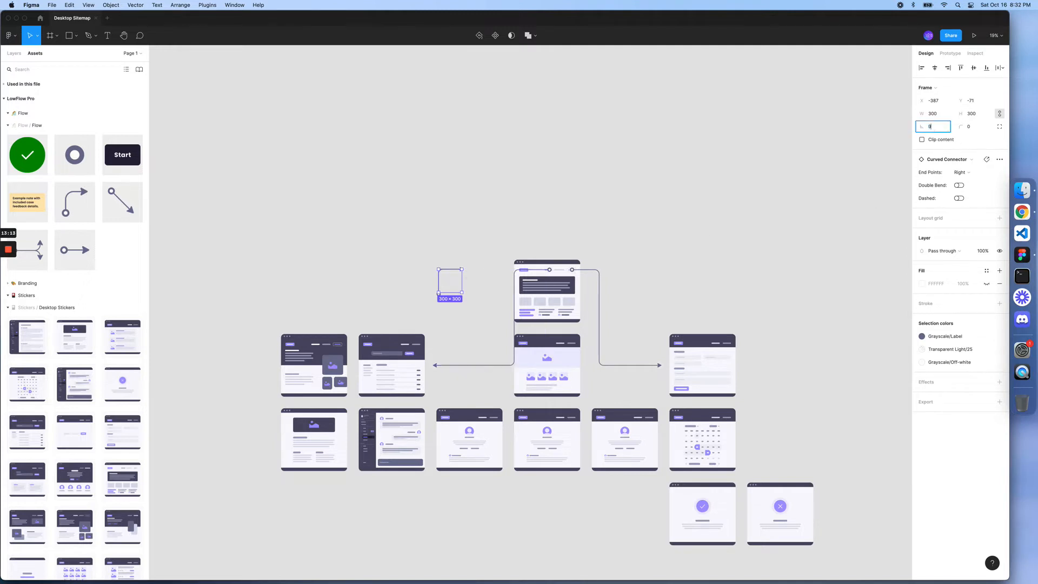
pyautogui.write('0')
pyautogui.press('Return')
pyautogui.click(967, 177)
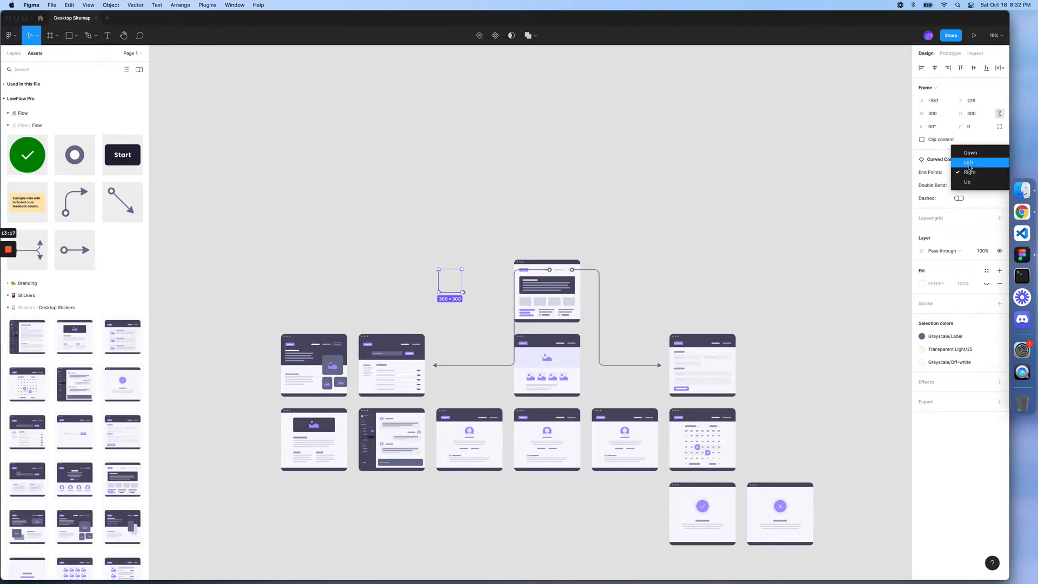
pyautogui.click(969, 163)
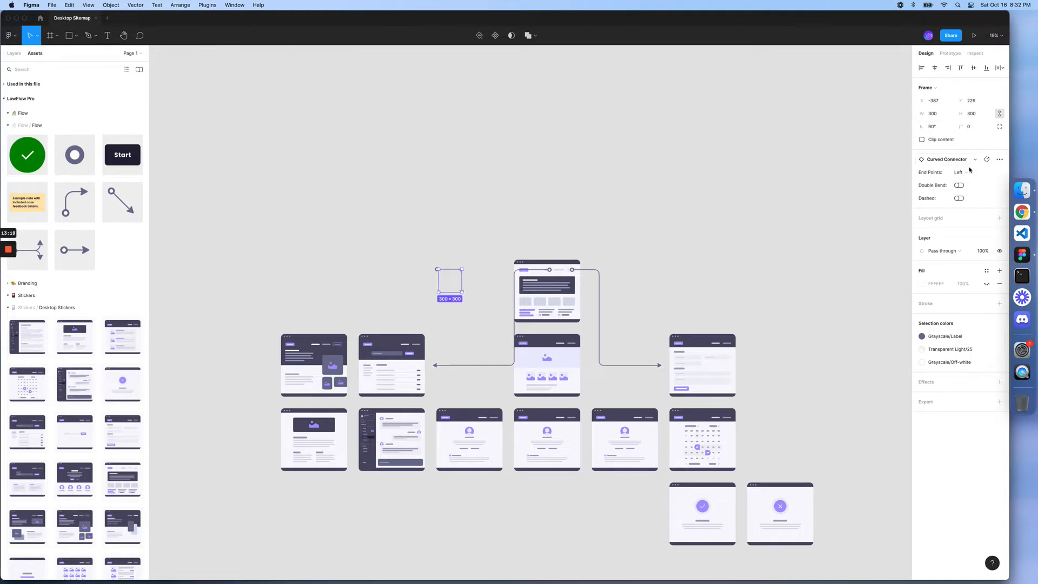
# Step: Set the new connector's End Points to Down and its rotation to 0°
pyautogui.click(968, 172)
pyautogui.click(971, 163)
pyautogui.click(933, 127)
pyautogui.write('0')
pyautogui.press('Return')
# Step: Flip the connector horizontally and place it above the Home Page 4 page, with its arrow end centred over that page
pyautogui.click(960, 199)
pyautogui.click(960, 199)
pyautogui.hotkey('shift', 'h')
pyautogui.hotkey('shift', 'v')
pyautogui.hotkey('shift', 'v')
pyautogui.moveTo(455, 301); pyautogui.dragTo(336, 307)
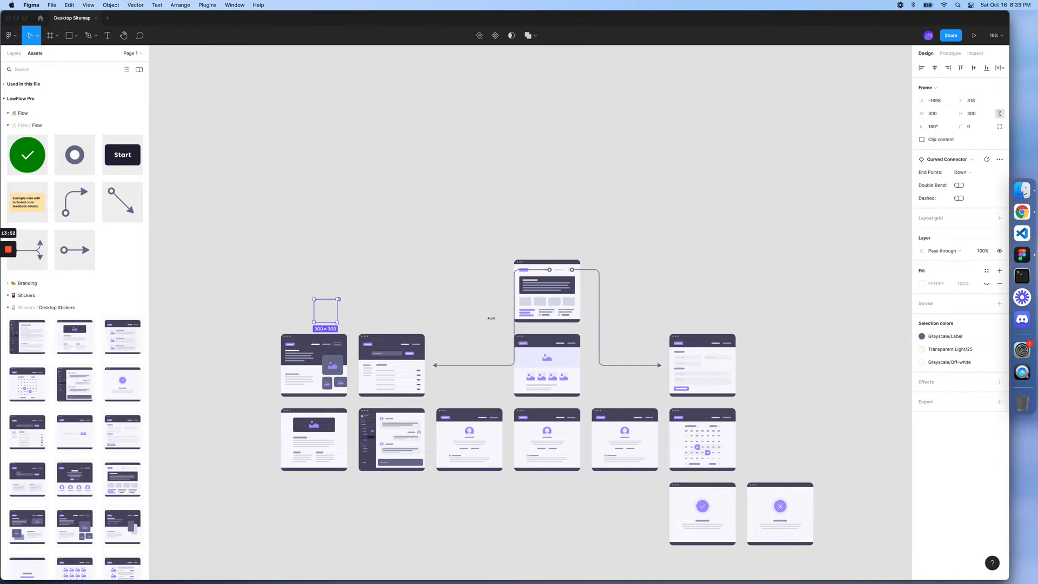
# Step: Stretch the connector to about 2711 × 261 so it starts on the first card of the home page
pyautogui.moveTo(491, 318)
pyautogui.mouseDown()
pyautogui.moveTo(505, 320)
pyautogui.moveTo(494, 302)
pyautogui.mouseUp()
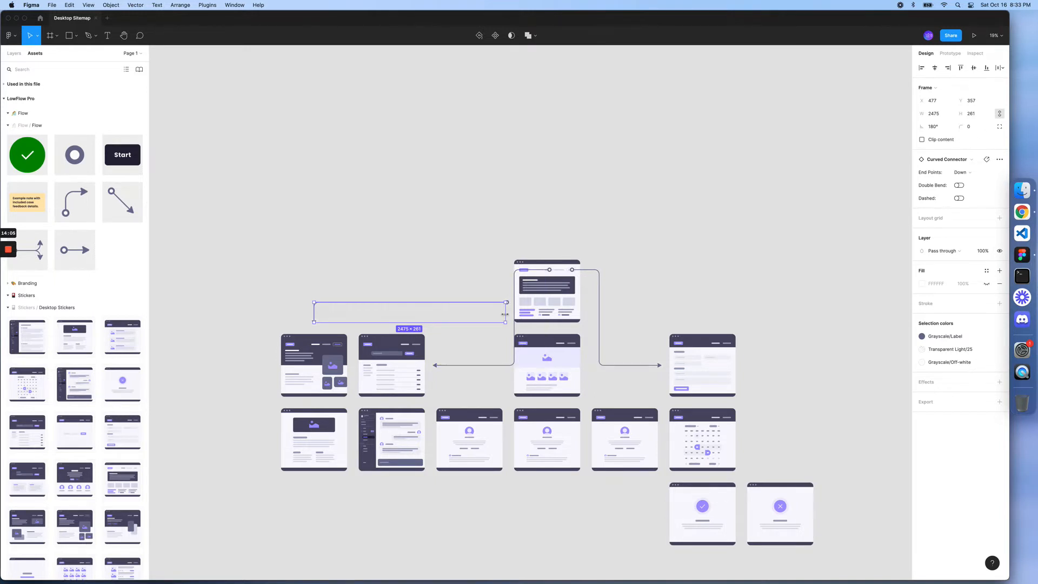
pyautogui.moveTo(510, 314); pyautogui.dragTo(523, 314)
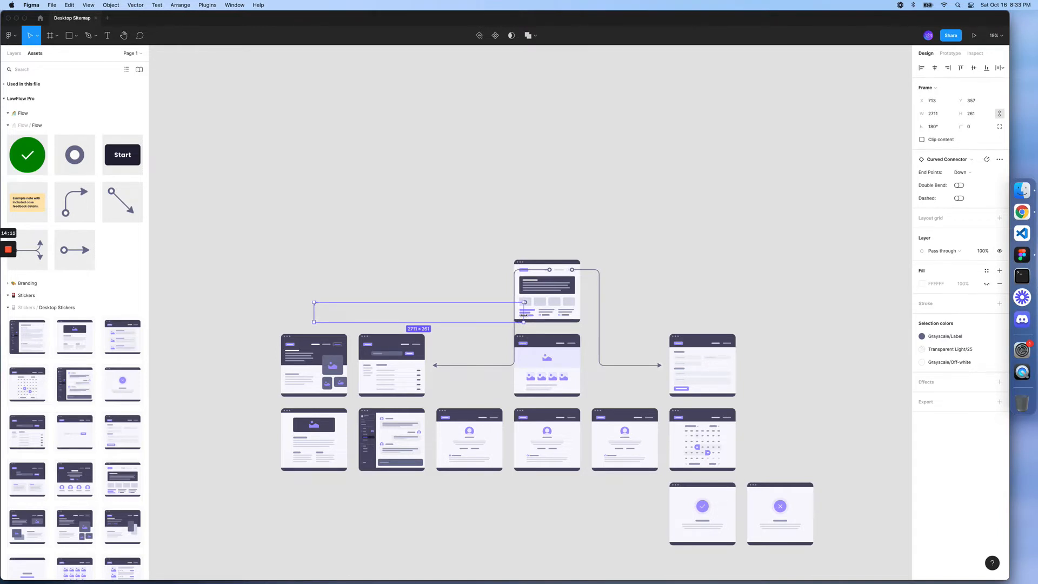
pyautogui.click(447, 267)
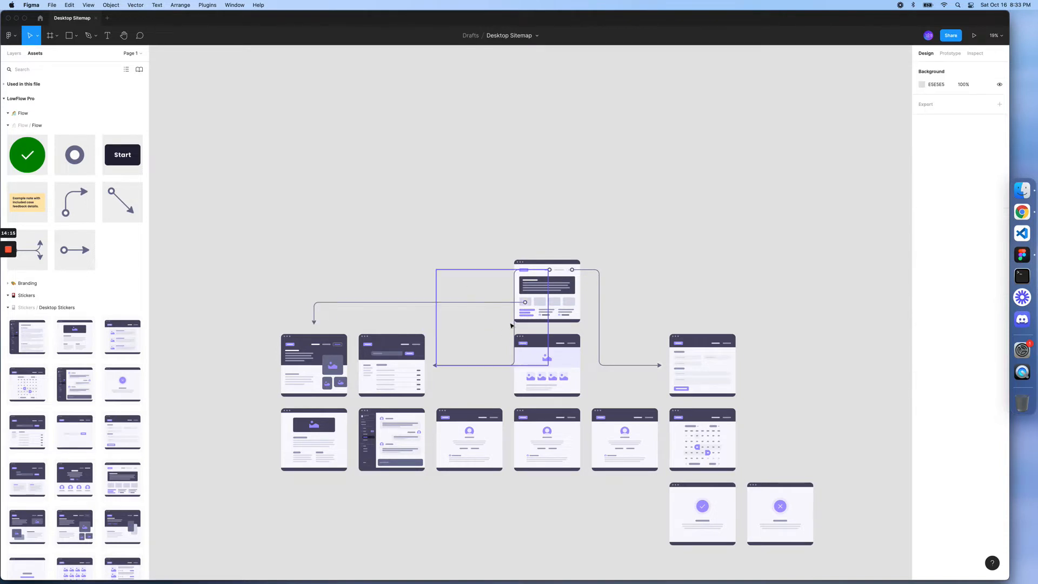
# Step: Reduce the width of the connector leading to Home Page 4 to 2701
pyautogui.scroll(3, 518, 313)
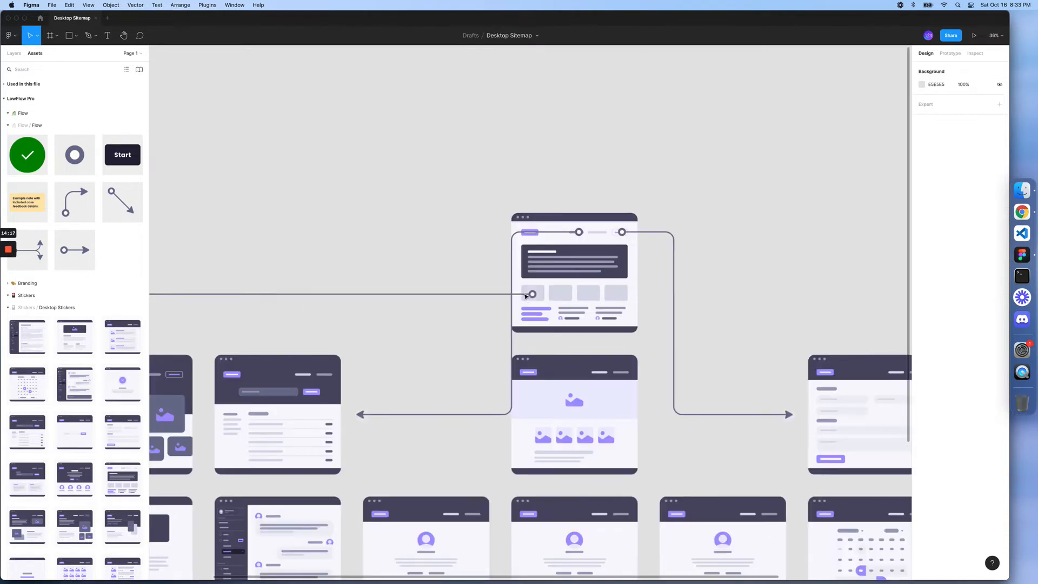
pyautogui.click(532, 305)
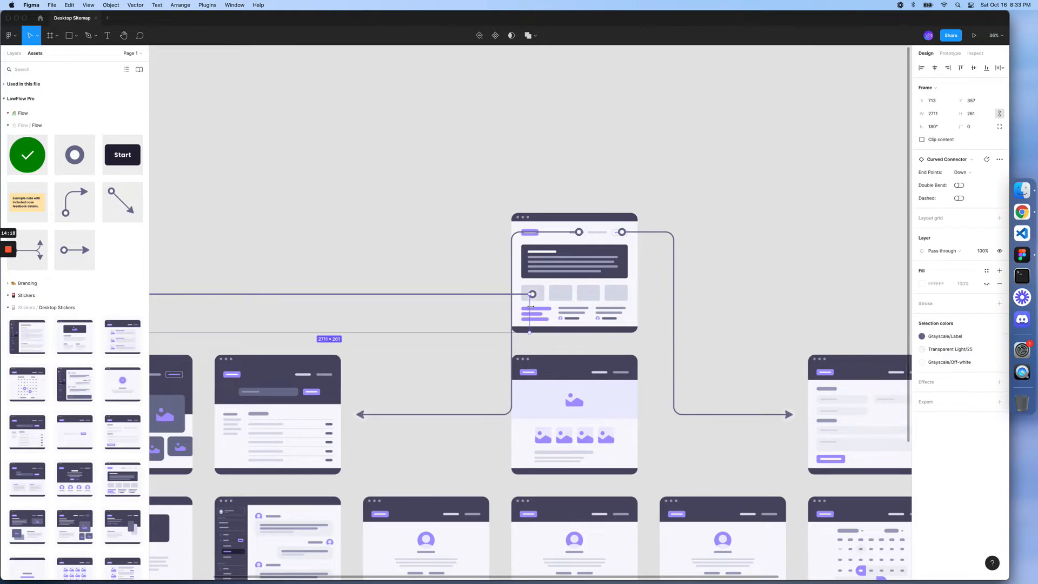
pyautogui.click(942, 116)
pyautogui.hotkey('shift', 'Down')
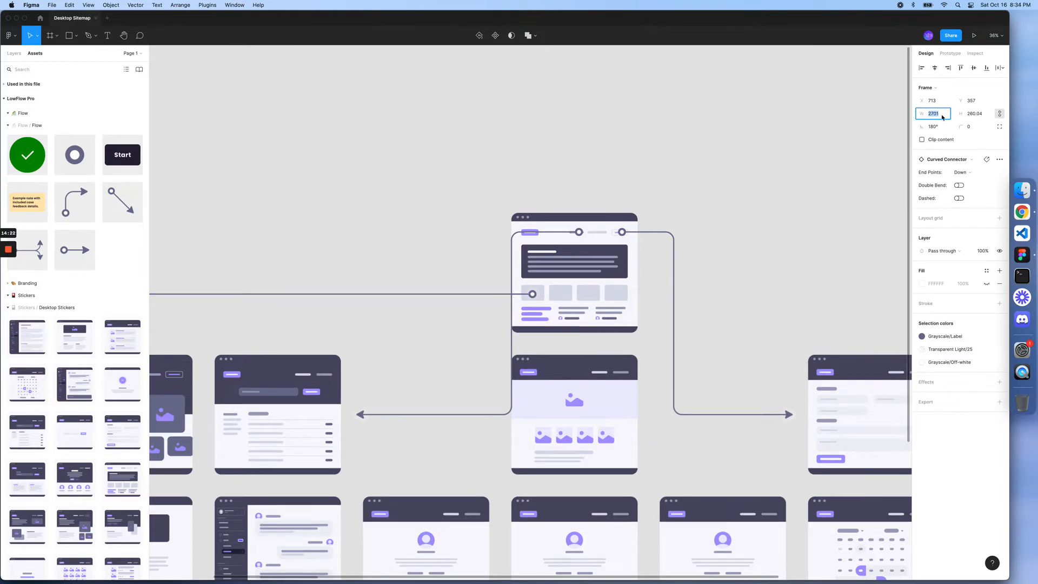
pyautogui.click(481, 296)
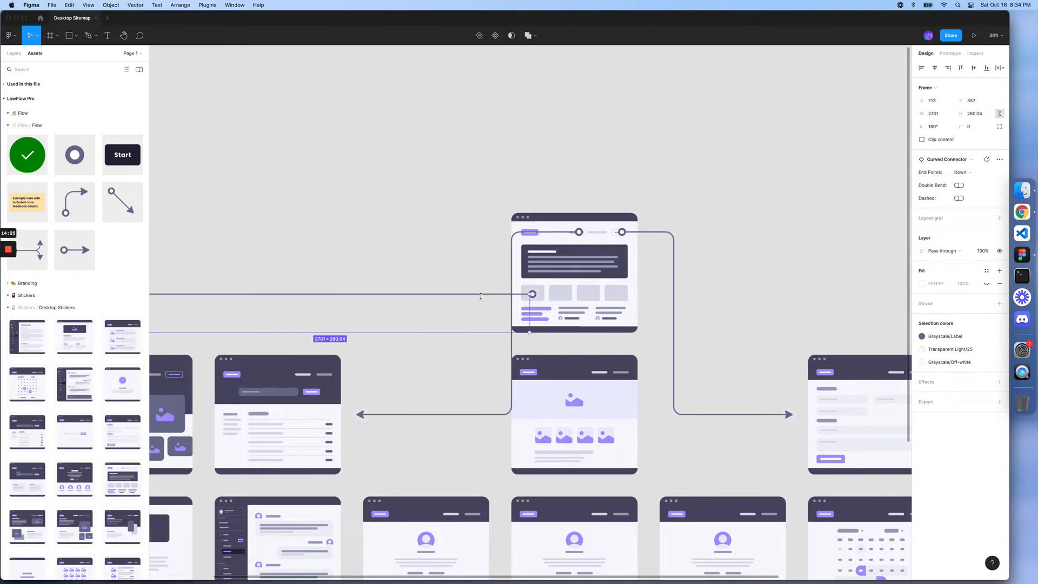
# Step: Nudge the curved connector leading to Home Page 4 up to Y 351 so its start sits centred on the home page's first card
pyautogui.press('Up')
pyautogui.press('Up')
pyautogui.press('Up')
pyautogui.press('Up')
pyautogui.press('Up')
pyautogui.press('Up')
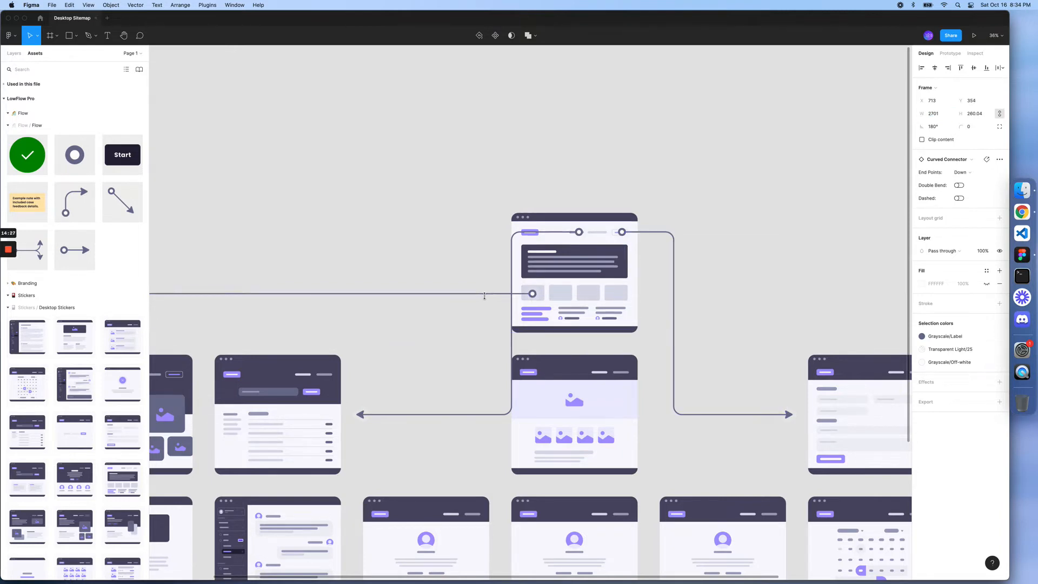
# Step: Delete the double-bend curved connector that runs from the home page to the search results page
pyautogui.scroll(-5, 485, 297)
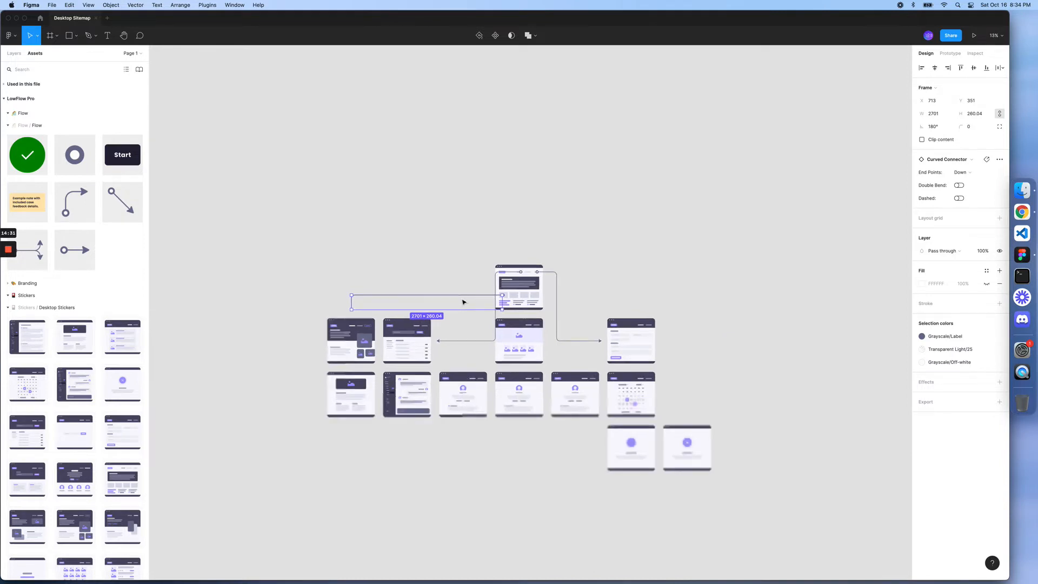
pyautogui.scroll(3, 461, 299)
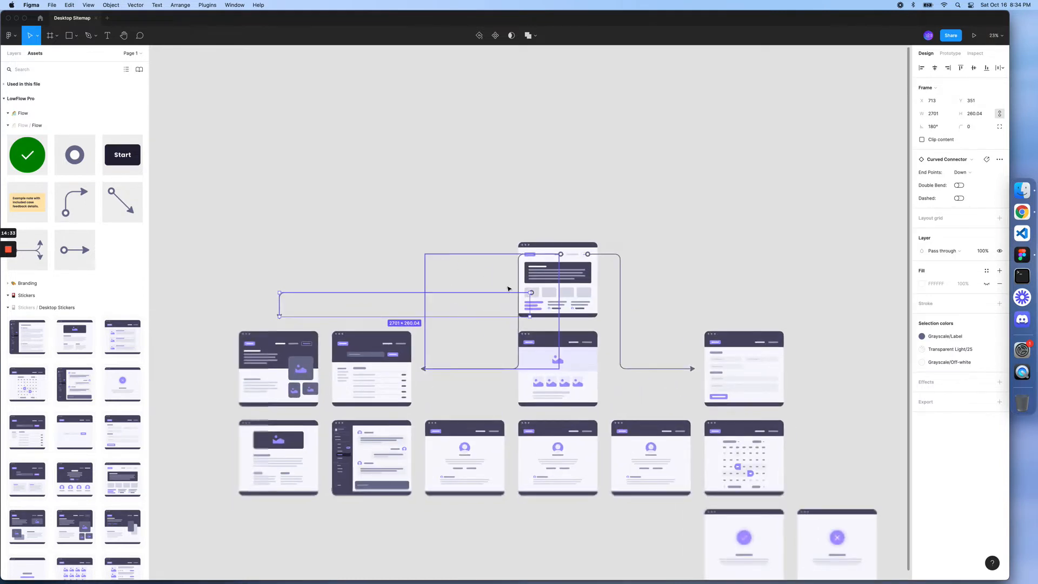
pyautogui.click(520, 338)
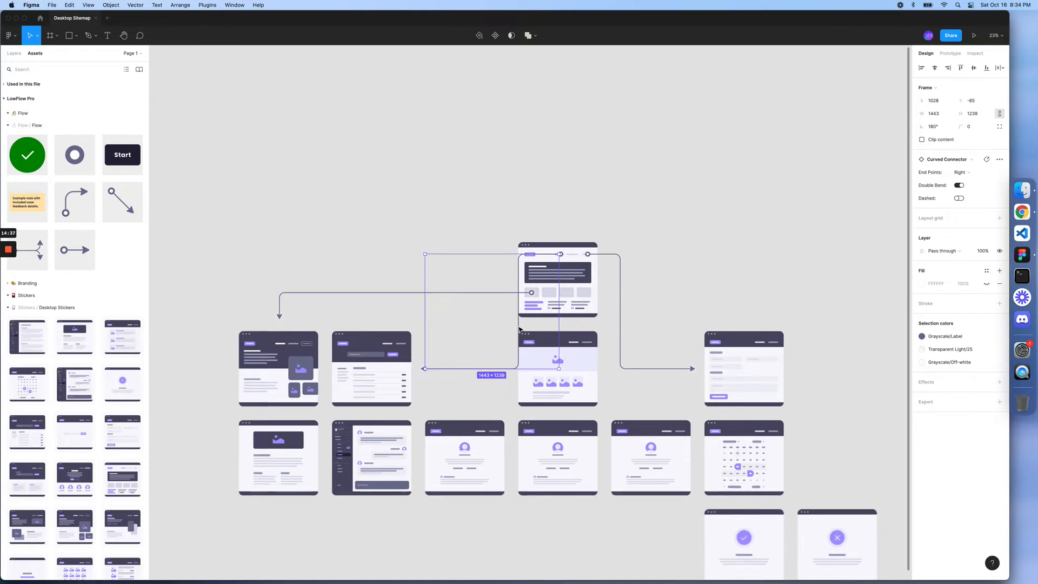
pyautogui.press('Delete')
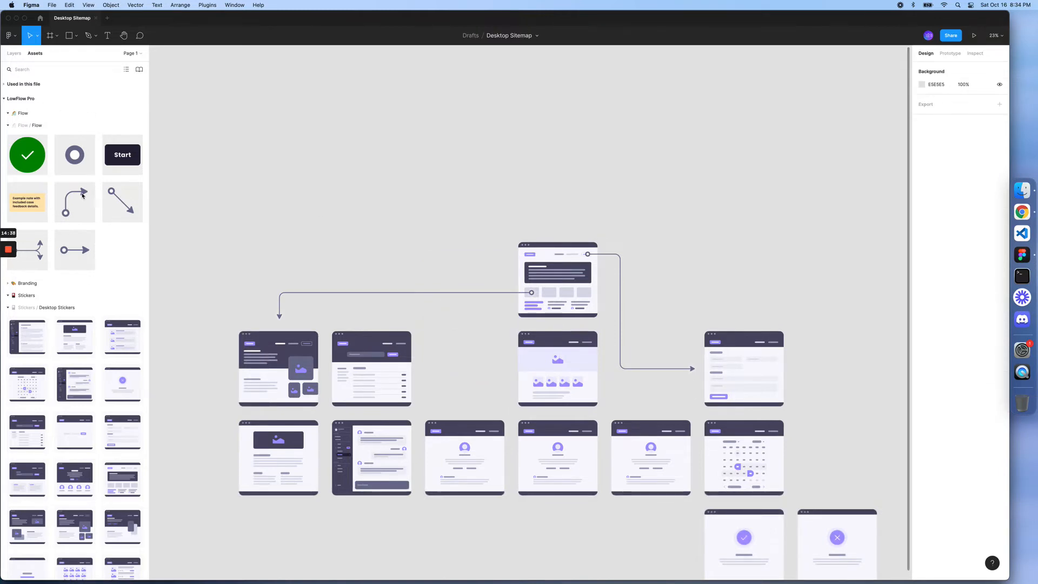
# Step: Add a Diagonal Connector beside the home page and set its End Points to Bottom-Left
pyautogui.moveTo(474, 271); pyautogui.dragTo(474, 272)
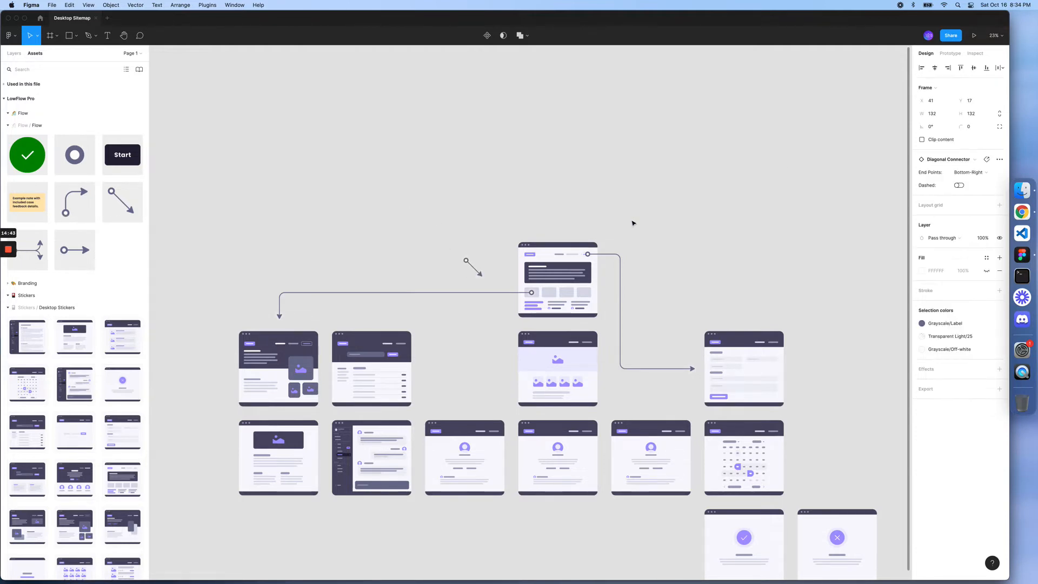
pyautogui.click(472, 266)
pyautogui.click(968, 173)
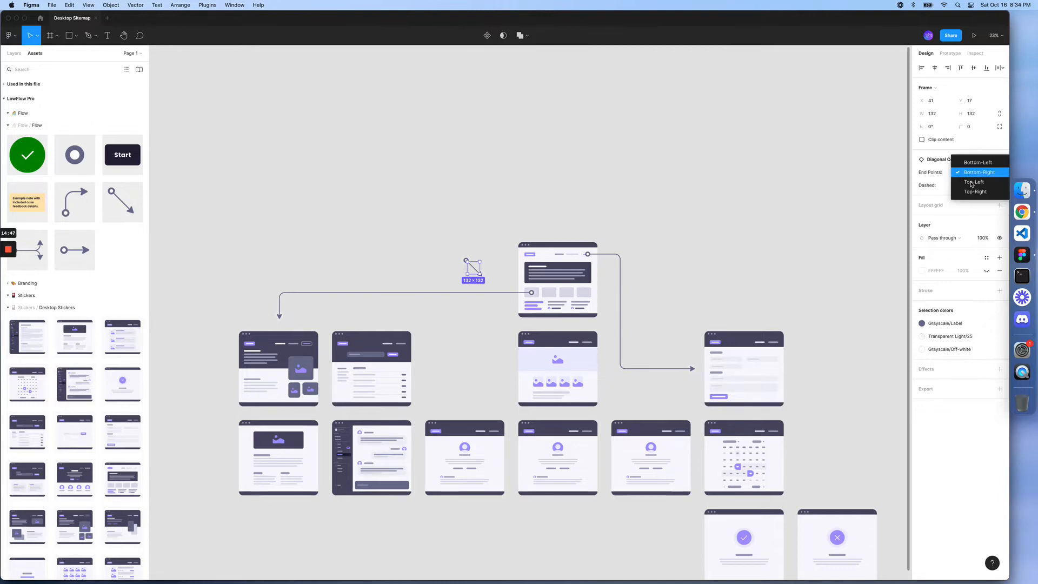
pyautogui.click(970, 162)
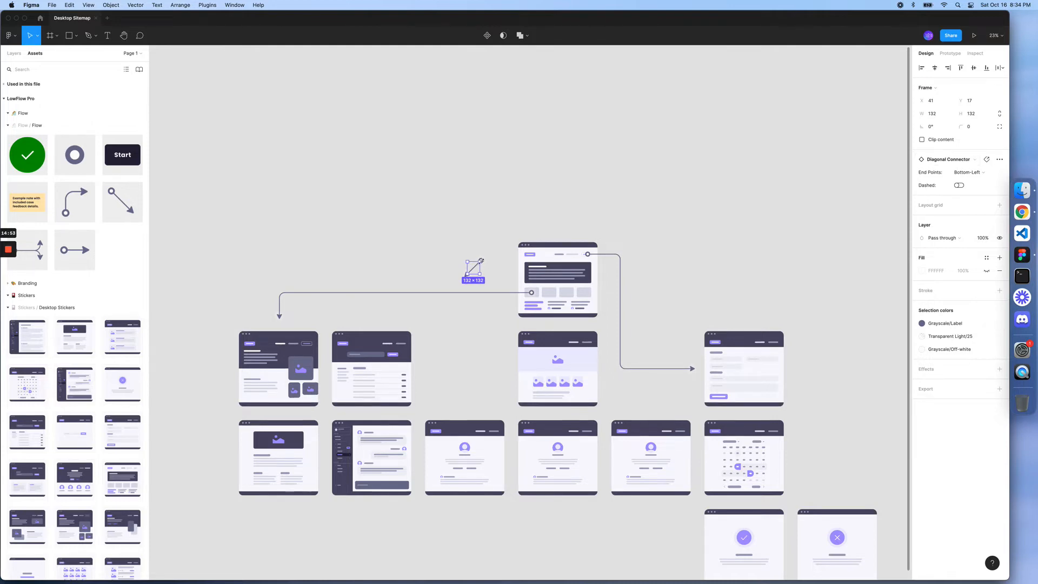
# Step: Stretch the diagonal connector to about 937 × 937 and place its start circle on the home page's first navigation link
pyautogui.moveTo(482, 260); pyautogui.dragTo(503, 252)
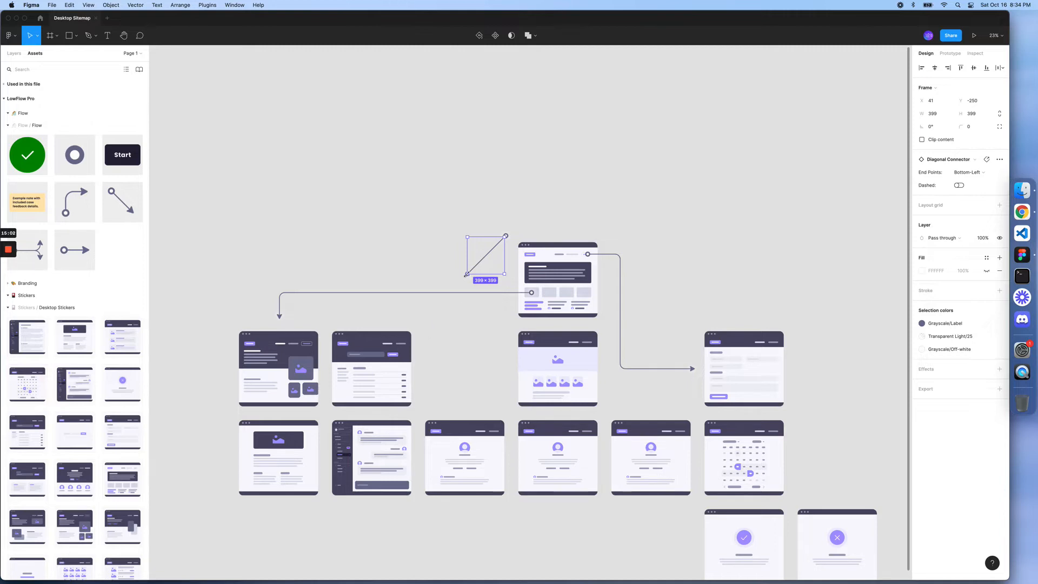
pyautogui.moveTo(426, 323); pyautogui.dragTo(417, 323)
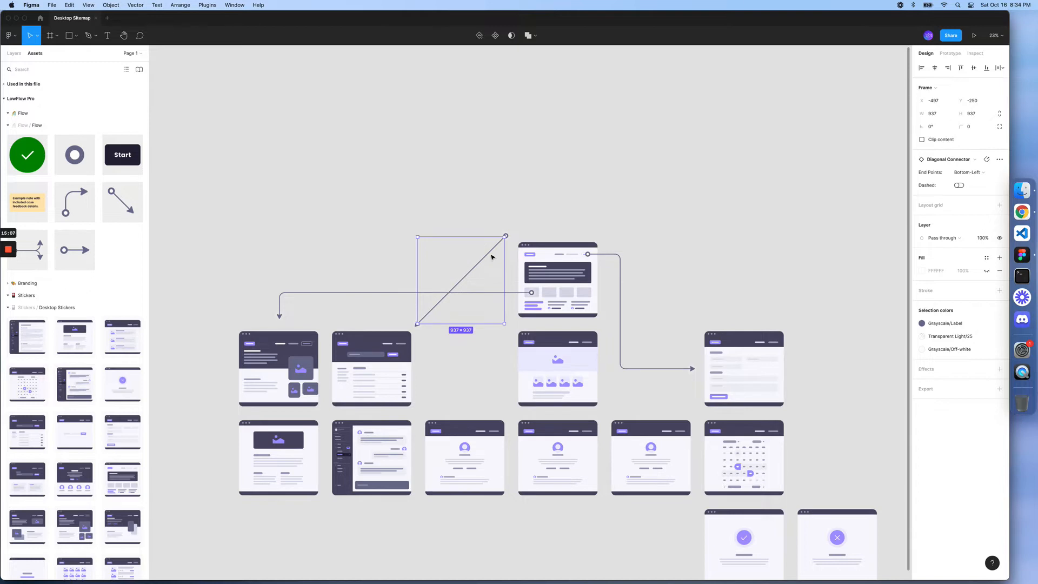
pyautogui.hotkey('shift', 'Right')
pyautogui.hotkey('shift', 'Right')
pyautogui.hotkey('shift', 'Right')
pyautogui.hotkey('shift', 'Right')
pyautogui.hotkey('shift', 'Down')
pyautogui.hotkey('shift', 'Down')
pyautogui.hotkey('shift', 'Right')
pyautogui.hotkey('shift', 'Right')
pyautogui.hotkey('shift', 'Down')
pyautogui.hotkey('shift', 'Down')
pyautogui.hotkey('shift', 'Down')
pyautogui.hotkey('shift', 'Right')
pyautogui.hotkey('shift', 'Right')
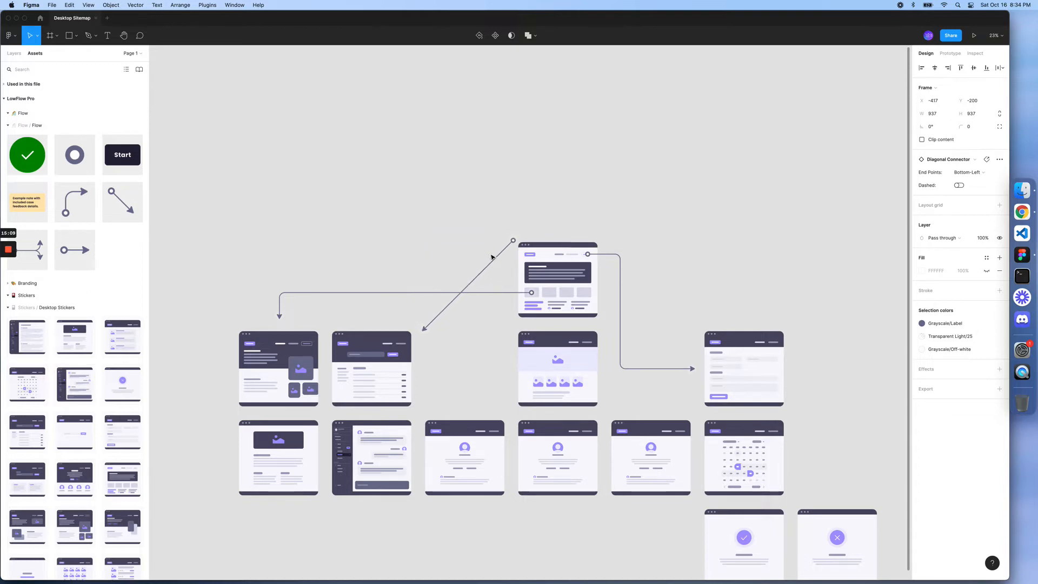
pyautogui.hotkey('shift', 'Right')
pyautogui.hotkey('shift', 'Right')
pyautogui.hotkey('shift', 'Right')
pyautogui.hotkey('shift', 'Right')
pyautogui.hotkey('shift', 'Right')
pyautogui.hotkey('shift', 'Right')
pyautogui.hotkey('shift', 'Right')
pyautogui.hotkey('shift', 'Right')
pyautogui.hotkey('shift', 'Right')
pyautogui.hotkey('shift', 'Right')
pyautogui.hotkey('shift', 'Right')
pyautogui.hotkey('shift', 'Right')
pyautogui.hotkey('shift', 'Right')
pyautogui.hotkey('shift', 'Right')
pyautogui.hotkey('shift', 'Right')
pyautogui.hotkey('shift', 'Right')
pyautogui.hotkey('shift', 'Right')
pyautogui.hotkey('shift', 'Right')
pyautogui.hotkey('shift', 'Right')
pyautogui.hotkey('shift', 'Right')
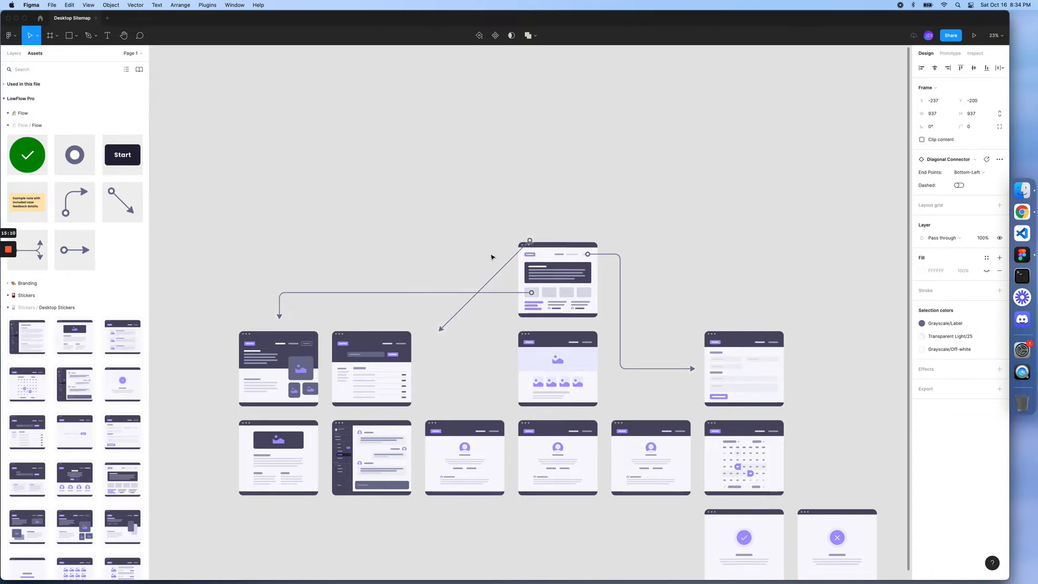
pyautogui.hotkey('shift', 'Right')
pyautogui.hotkey('shift', 'Right')
pyautogui.hotkey('shift', 'Right')
pyautogui.hotkey('shift', 'Right')
pyautogui.hotkey('shift', 'Right')
pyautogui.hotkey('shift', 'Right')
pyautogui.hotkey('shift', 'Right')
pyautogui.hotkey('shift', 'Right')
pyautogui.hotkey('shift', 'Right')
pyautogui.hotkey('shift', 'Right')
pyautogui.hotkey('shift', 'Right')
pyautogui.hotkey('shift', 'Right')
pyautogui.hotkey('shift', 'Right')
pyautogui.hotkey('shift', 'Right')
pyautogui.hotkey('shift', 'Right')
pyautogui.hotkey('shift', 'Right')
pyautogui.hotkey('shift', 'Right')
pyautogui.hotkey('shift', 'Right')
pyautogui.hotkey('shift', 'Right')
pyautogui.hotkey('shift', 'Right')
pyautogui.hotkey('shift', 'Down')
pyautogui.hotkey('shift', 'Down')
pyautogui.hotkey('shift', 'Down')
pyautogui.hotkey('shift', 'Down')
pyautogui.hotkey('shift', 'Down')
pyautogui.hotkey('shift', 'Down')
pyautogui.hotkey('shift', 'Down')
pyautogui.hotkey('shift', 'Down')
pyautogui.hotkey('shift', 'Down')
pyautogui.hotkey('shift', 'Down')
pyautogui.hotkey('shift', 'Right')
pyautogui.hotkey('shift', 'Right')
pyautogui.hotkey('shift', 'Down')
pyautogui.hotkey('shift', 'Down')
pyautogui.hotkey('shift', 'Down')
pyautogui.hotkey('shift', 'Down')
pyautogui.hotkey('shift', 'Down')
pyautogui.hotkey('shift', 'Down')
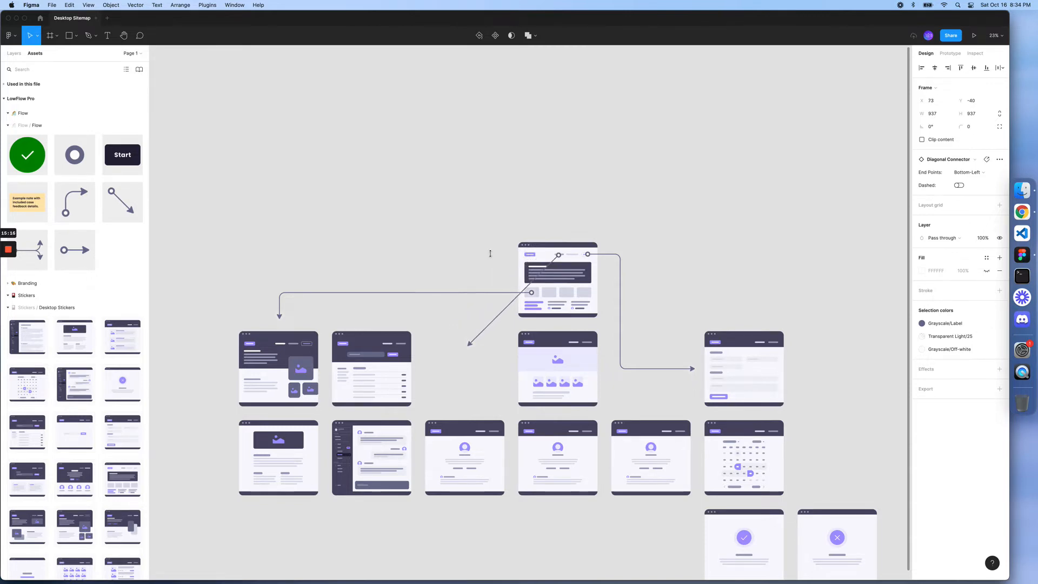
pyautogui.press('Up')
pyautogui.press('Up')
pyautogui.press('Up')
pyautogui.press('Up')
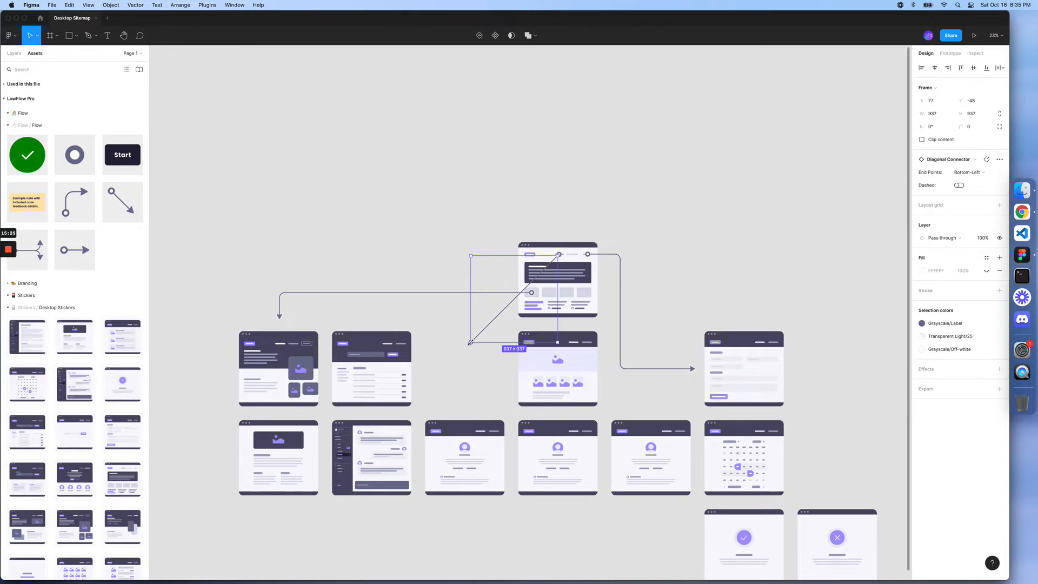
# Step: Enlarge the diagonal connector to about 1285 × 1285 and rotate it to about -4.32° so it points towards the search results page
pyautogui.moveTo(471, 342); pyautogui.dragTo(438, 373)
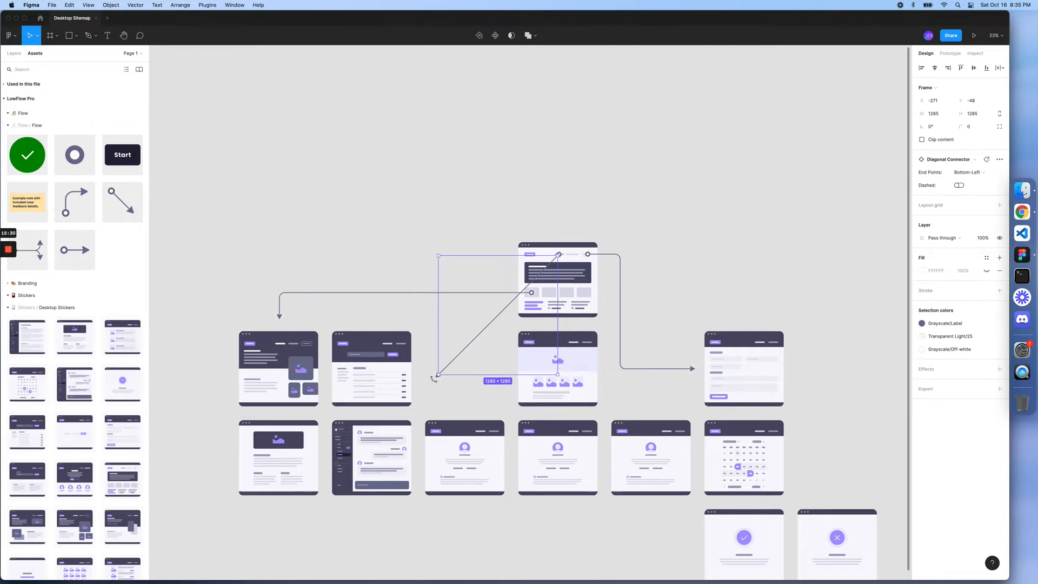
pyautogui.moveTo(430, 378); pyautogui.dragTo(431, 379)
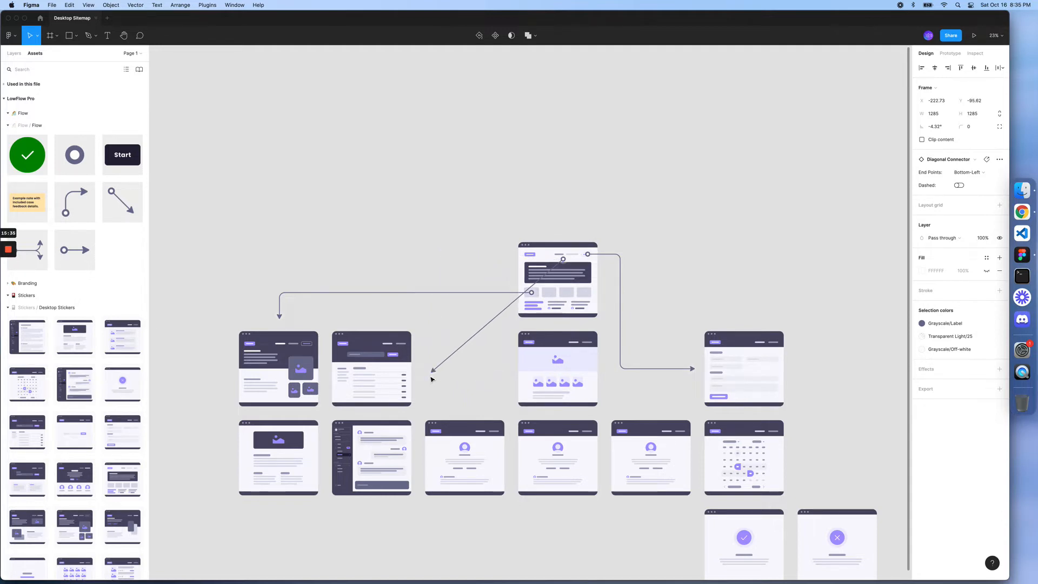
pyautogui.press('Up')
pyautogui.press('Up')
pyautogui.press('Up')
pyautogui.press('Left')
pyautogui.press('Left')
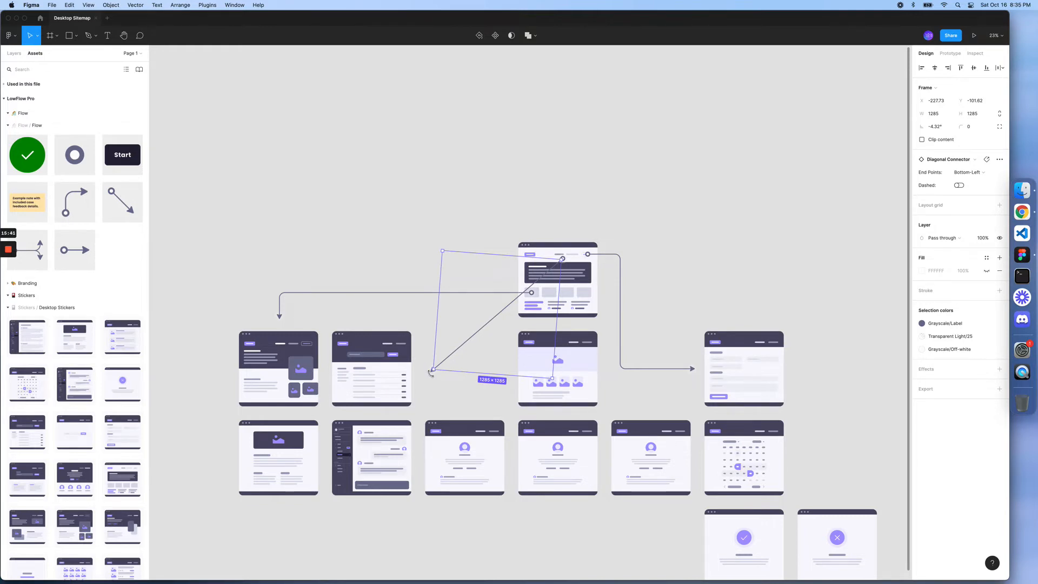
# Step: Adjust the diagonal connector to about 1239 × 1239 at -5.18° and realign its start circle with the home page's first navigation link
pyautogui.moveTo(431, 372); pyautogui.dragTo(443, 365)
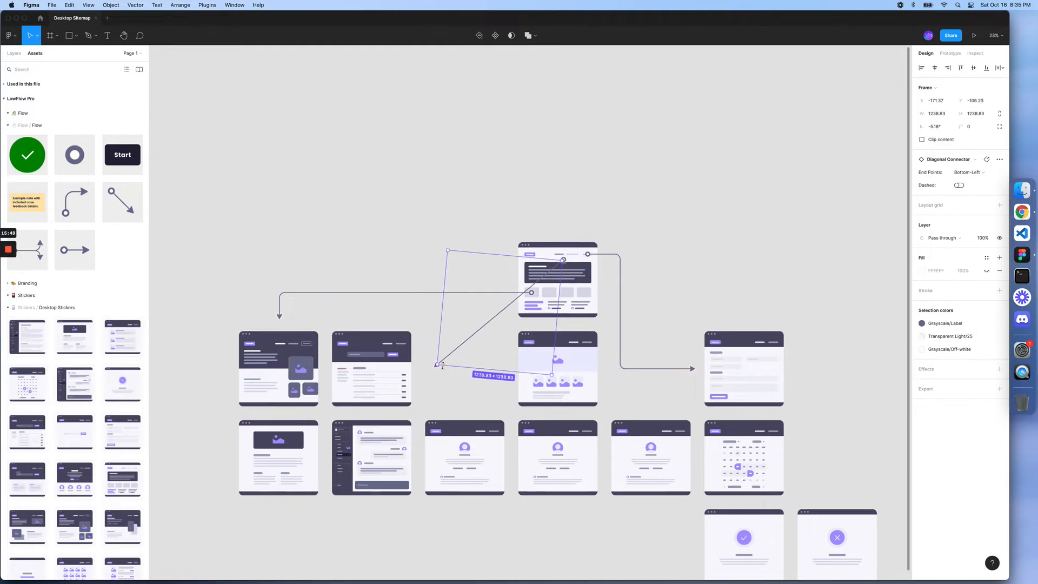
pyautogui.hotkey('shift', 'Left')
pyautogui.hotkey('shift', 'Up')
pyautogui.hotkey('shift', 'Left')
pyautogui.hotkey('shift', 'Up')
pyautogui.hotkey('shift', 'Up')
pyautogui.hotkey('shift', 'Up')
pyautogui.hotkey('shift', 'Up')
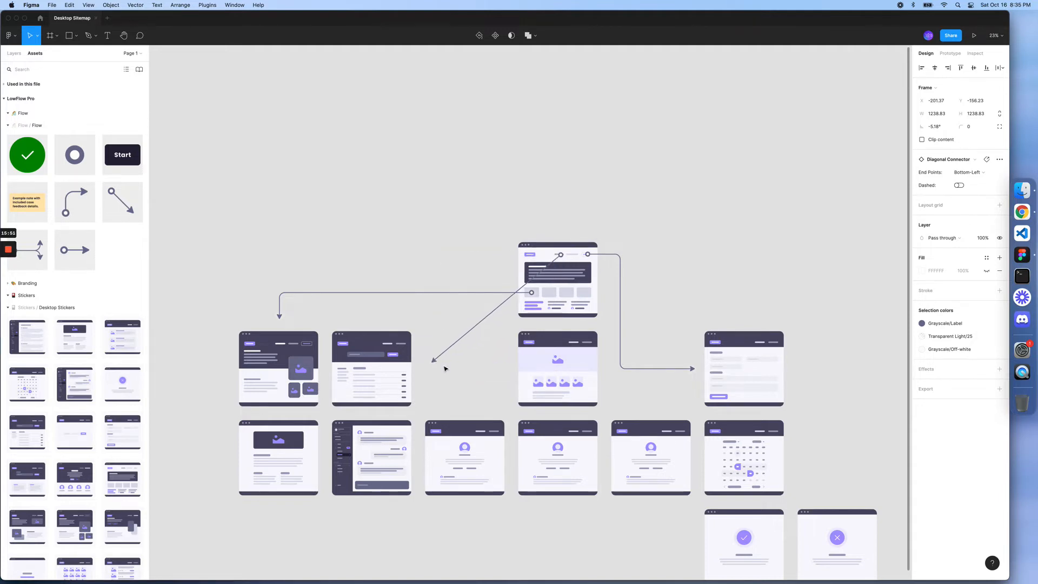
pyautogui.hotkey('shift', 'Up')
pyautogui.hotkey('shift', 'Up')
pyautogui.hotkey('shift', 'Up')
pyautogui.hotkey('shift', 'Left')
pyautogui.hotkey('shift', 'Left')
pyautogui.hotkey('shift', 'Right')
pyautogui.hotkey('shift', 'Down')
pyautogui.press('Left')
pyautogui.press('Left')
pyautogui.press('Left')
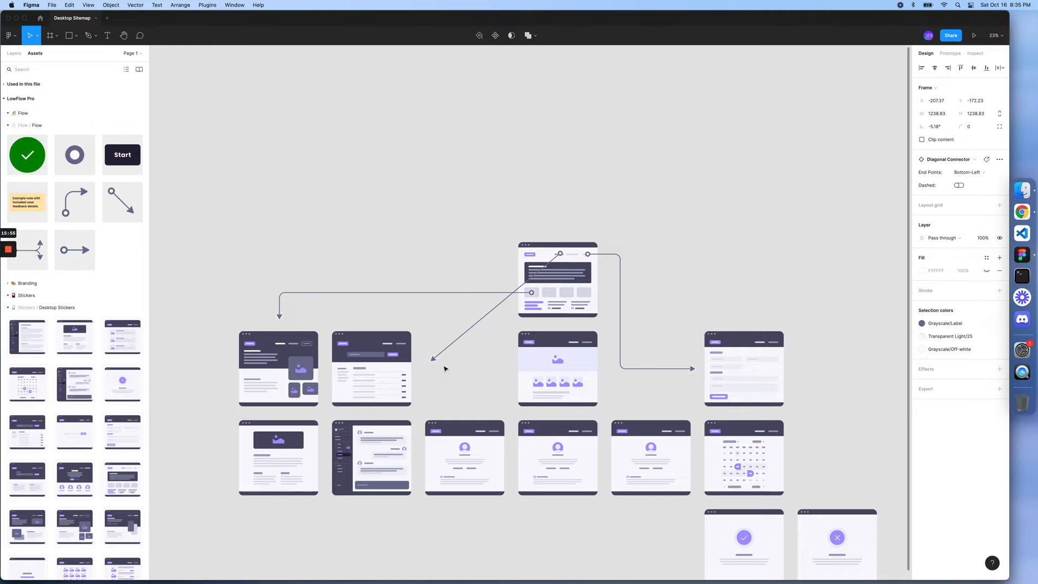
pyautogui.press('Down')
pyautogui.press('Down')
pyautogui.press('Down')
pyautogui.press('Up')
# Step: Stretch the diagonal connector to about 1301 × 1301 so its arrow ends beside the search results page
pyautogui.moveTo(432, 361); pyautogui.dragTo(425, 367)
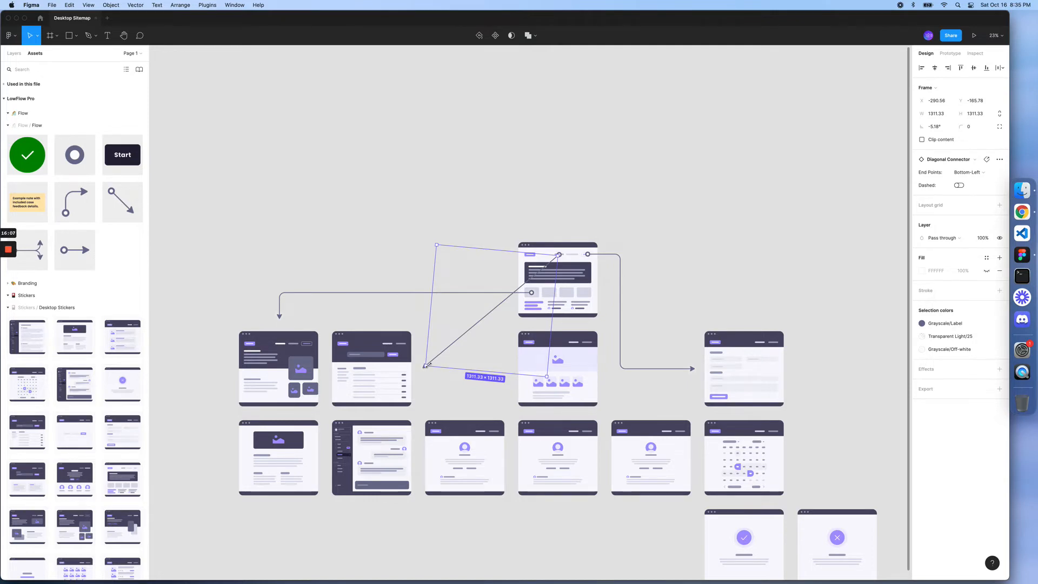
pyautogui.moveTo(425, 366); pyautogui.dragTo(427, 365)
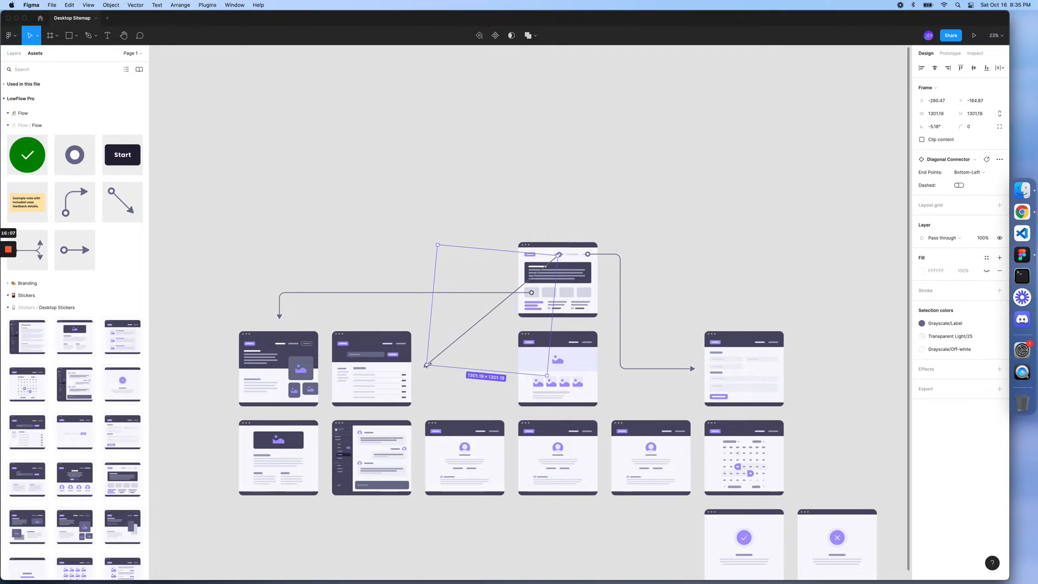
pyautogui.click(400, 238)
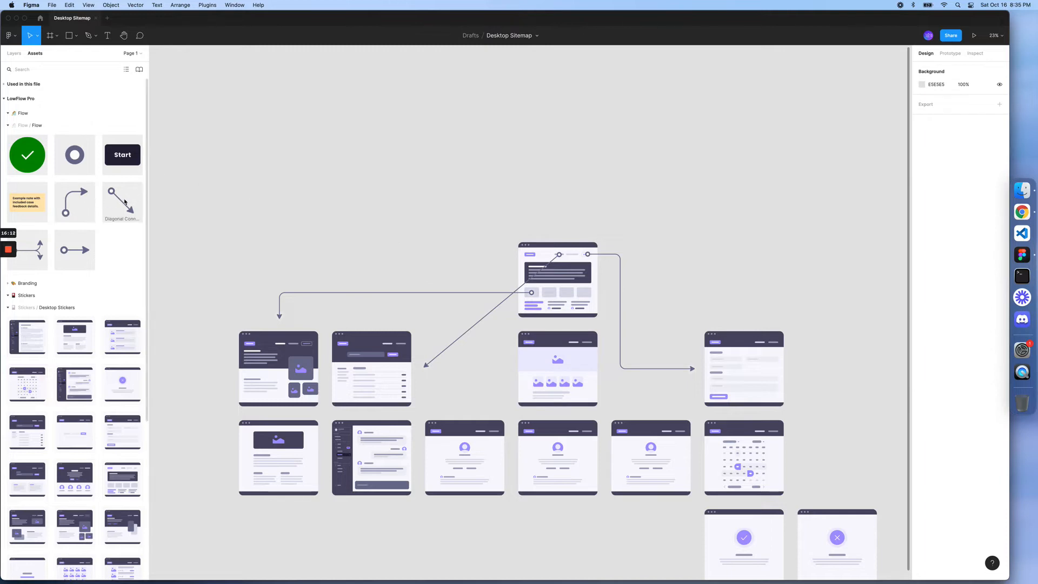
# Step: Add a dashed Straight Connector with End Points set to Down, starting on the second thumbnail of the gallery page below the home page
pyautogui.moveTo(548, 417); pyautogui.dragTo(554, 413)
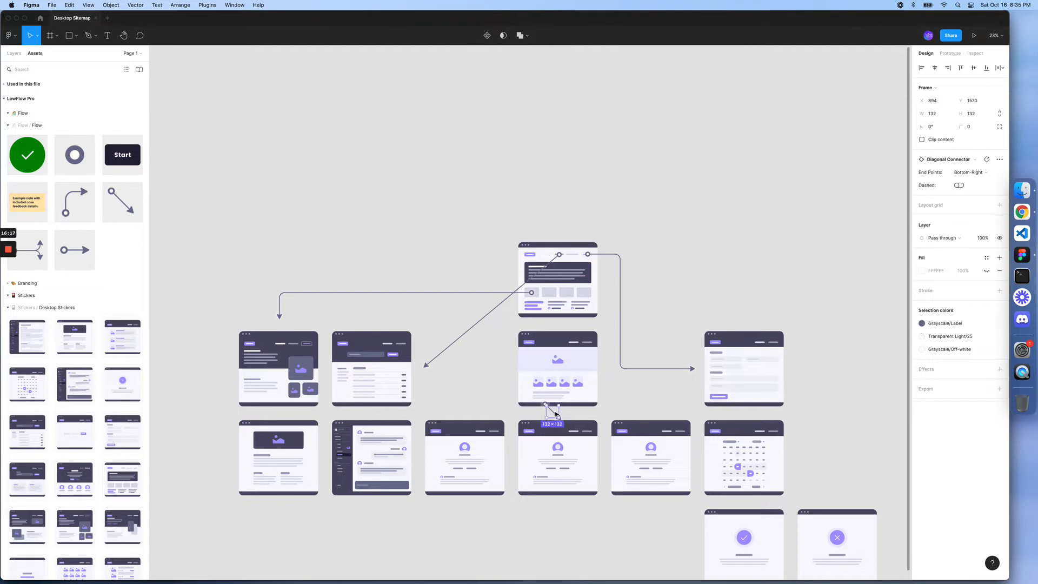
pyautogui.press('BackSpace')
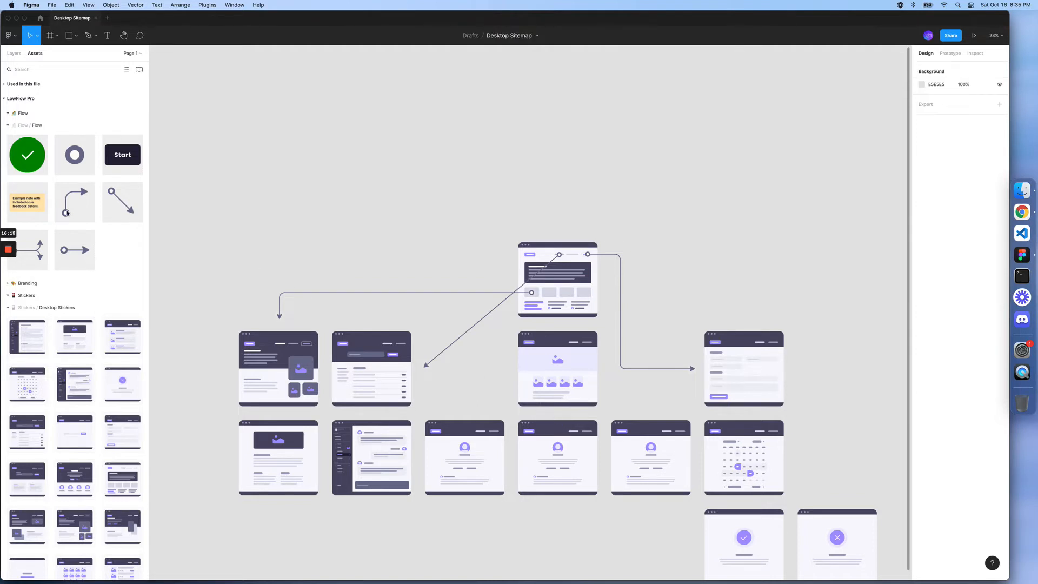
pyautogui.moveTo(74, 245); pyautogui.dragTo(565, 408)
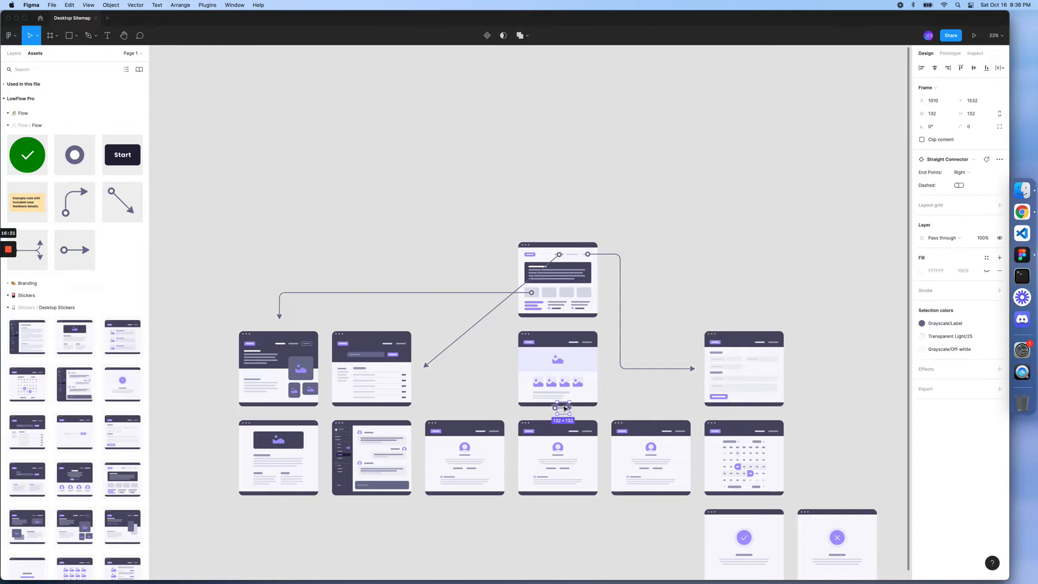
pyautogui.click(961, 173)
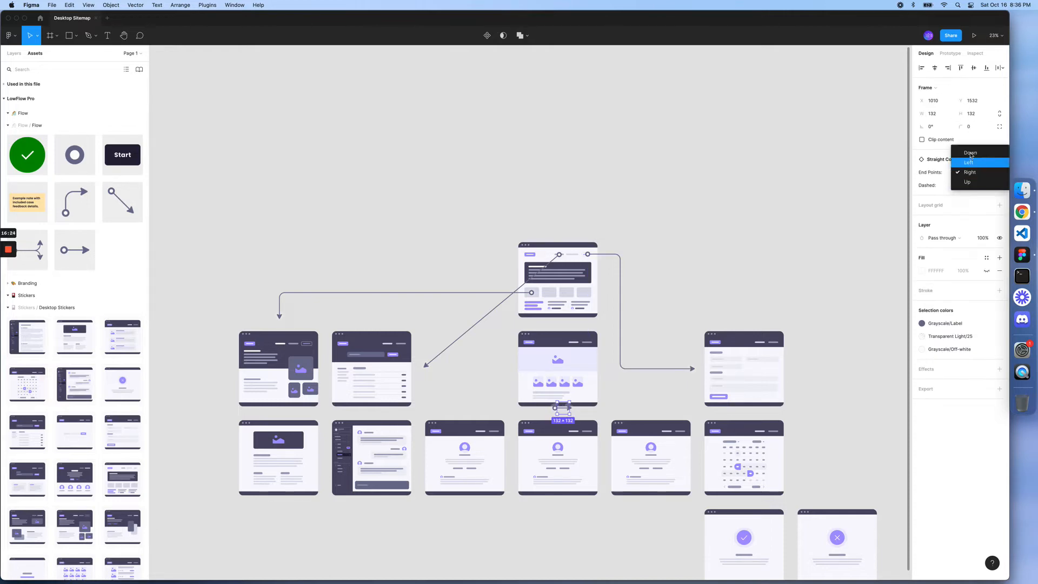
pyautogui.click(969, 153)
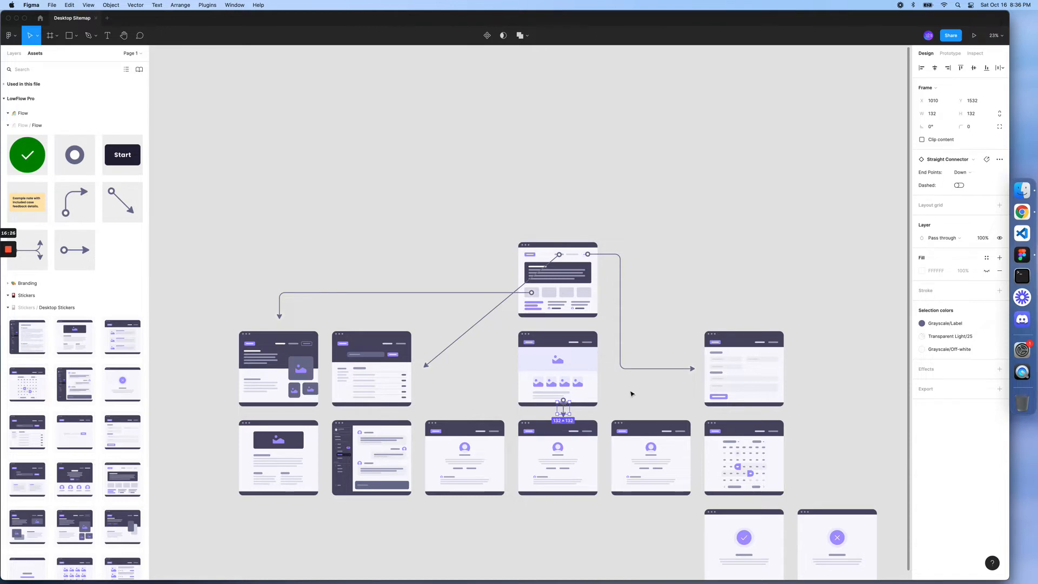
pyautogui.click(959, 185)
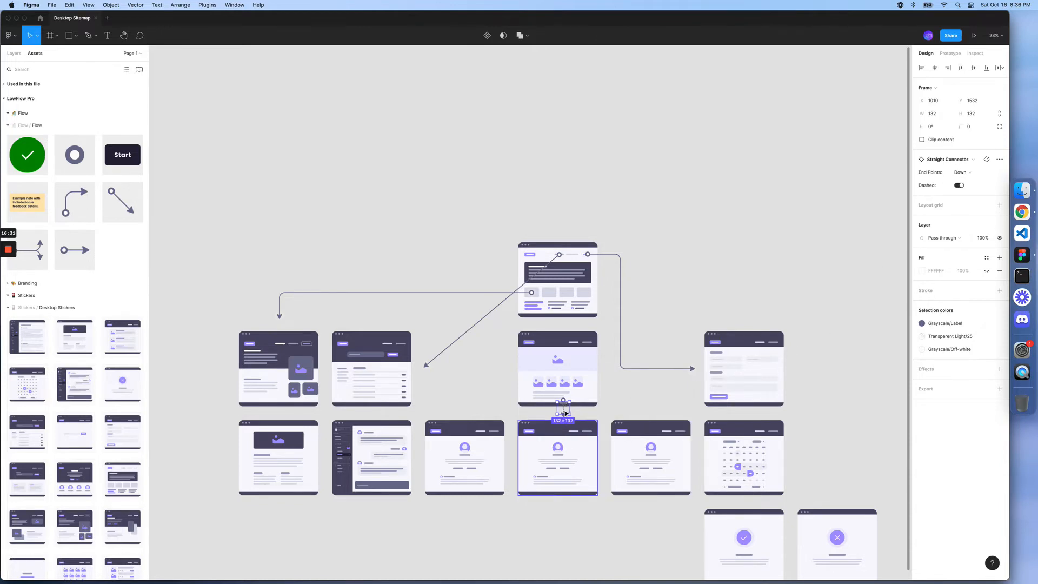
pyautogui.moveTo(558, 396)
pyautogui.mouseDown()
pyautogui.moveTo(537, 401)
pyautogui.moveTo(551, 395)
pyautogui.mouseUp()
# Step: Duplicate the middle Profile page and place the copy directly below it at Y 2692, aligned with the success and error pages' row
pyautogui.click(568, 453)
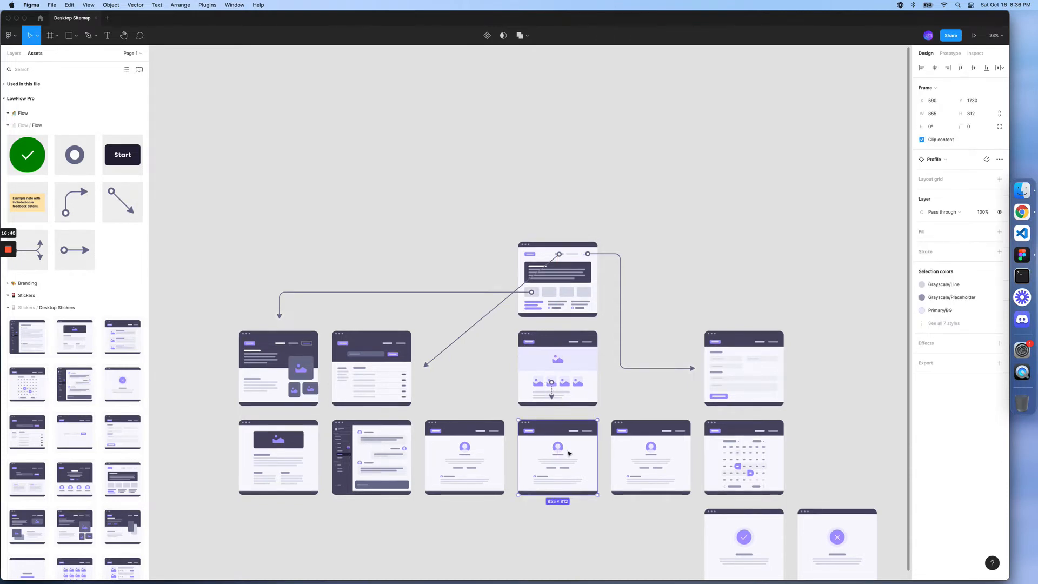
pyautogui.scroll(-4, 569, 453)
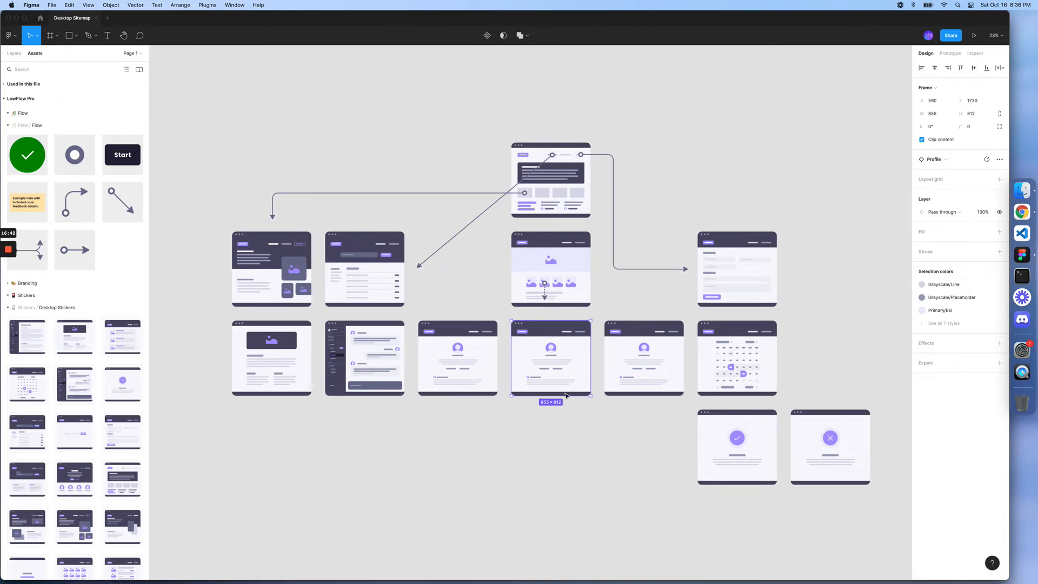
pyautogui.press('super+d')
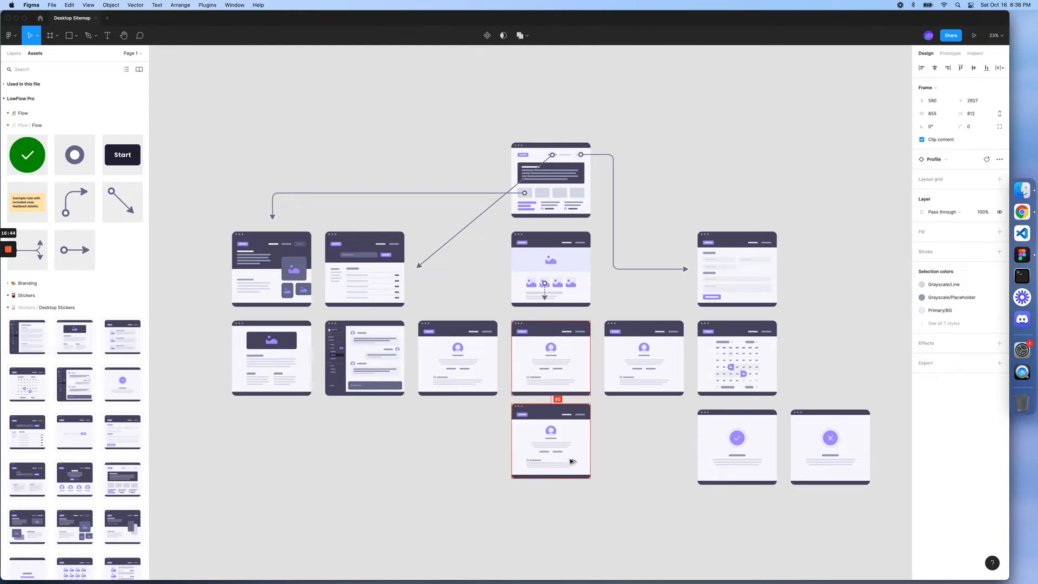
pyautogui.moveTo(572, 461); pyautogui.dragTo(573, 464)
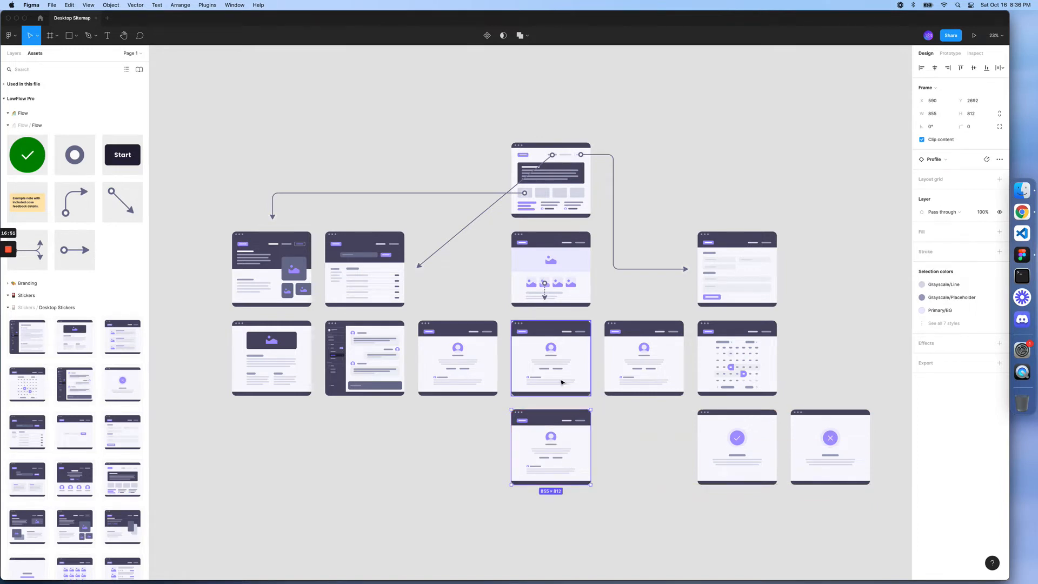
# Step: Stretch the dashed straight connector on the second thumbnail to a height of 284, ending its arrow above the middle Profile page
pyautogui.click(545, 296)
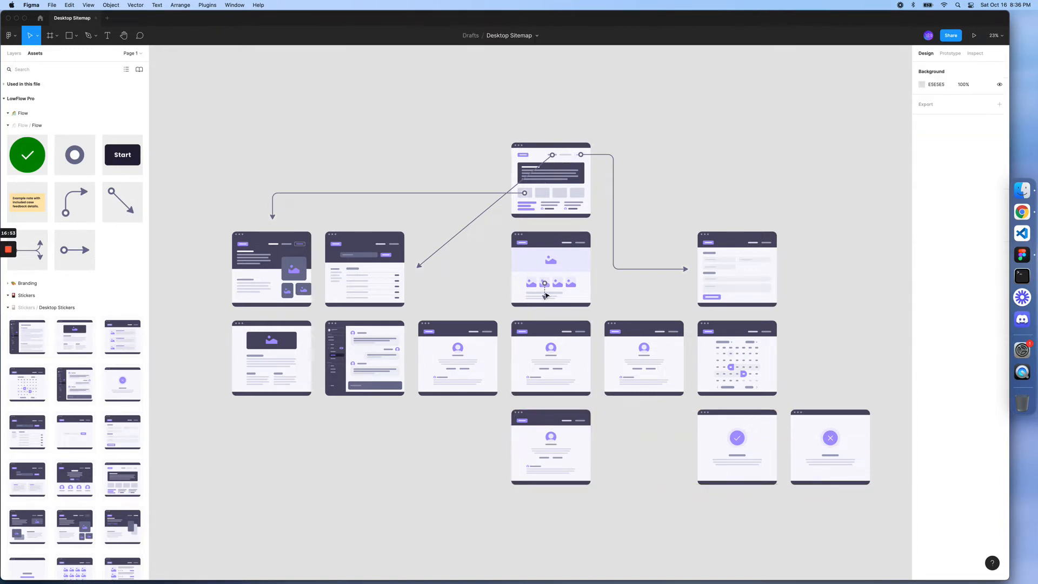
pyautogui.click(546, 295)
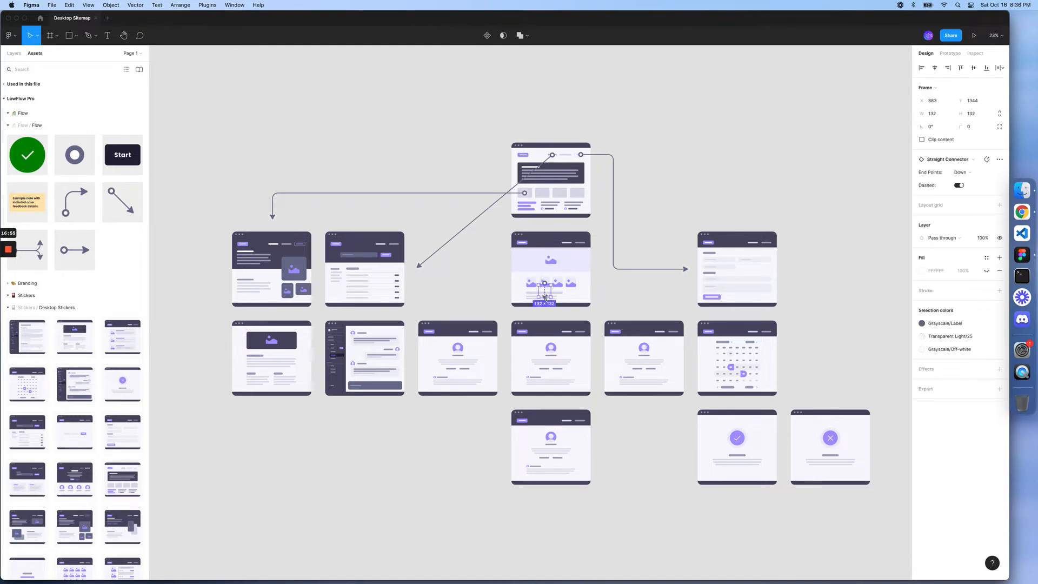
pyautogui.moveTo(547, 309); pyautogui.dragTo(545, 311)
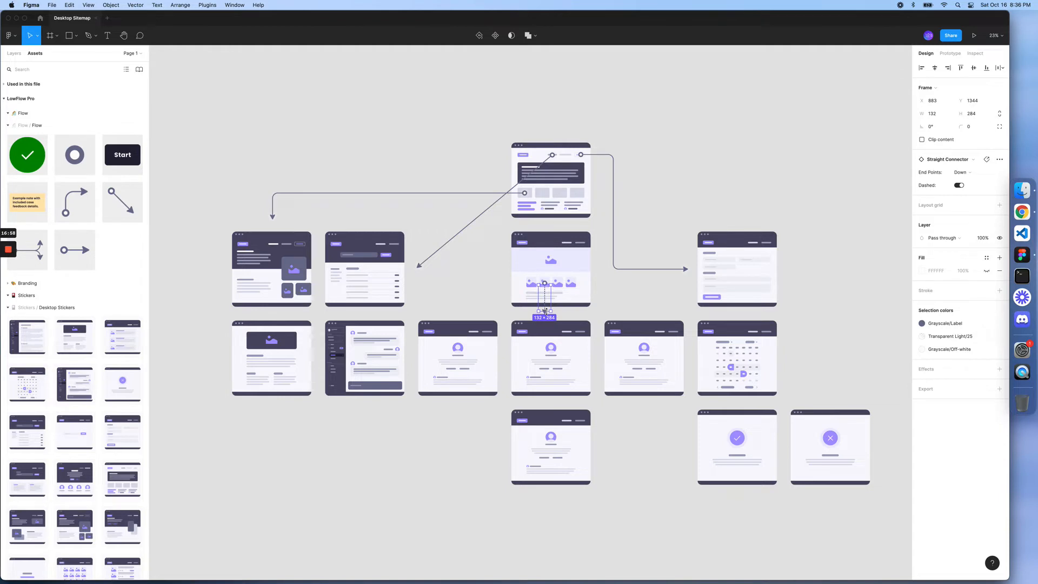
# Step: Paste a copy of the dashed straight connector and move it onto the gallery page's third thumbnail at X 1024, Y 1334
pyautogui.press('super+v')
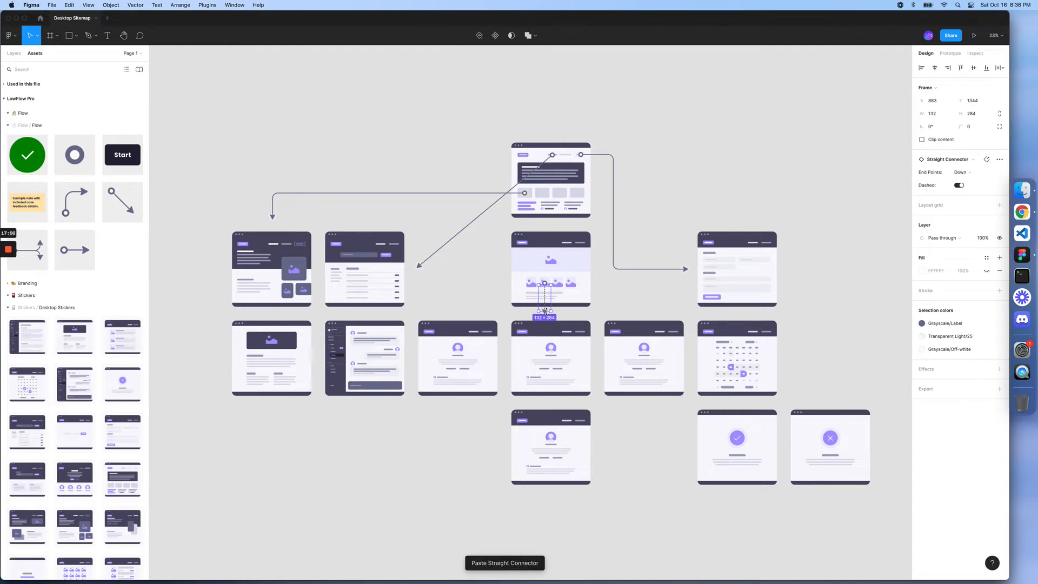
pyautogui.hotkey('shift', 'Up')
pyautogui.hotkey('shift', 'Right')
pyautogui.hotkey('shift', 'Right')
pyautogui.hotkey('shift', 'Right')
pyautogui.hotkey('shift', 'Right')
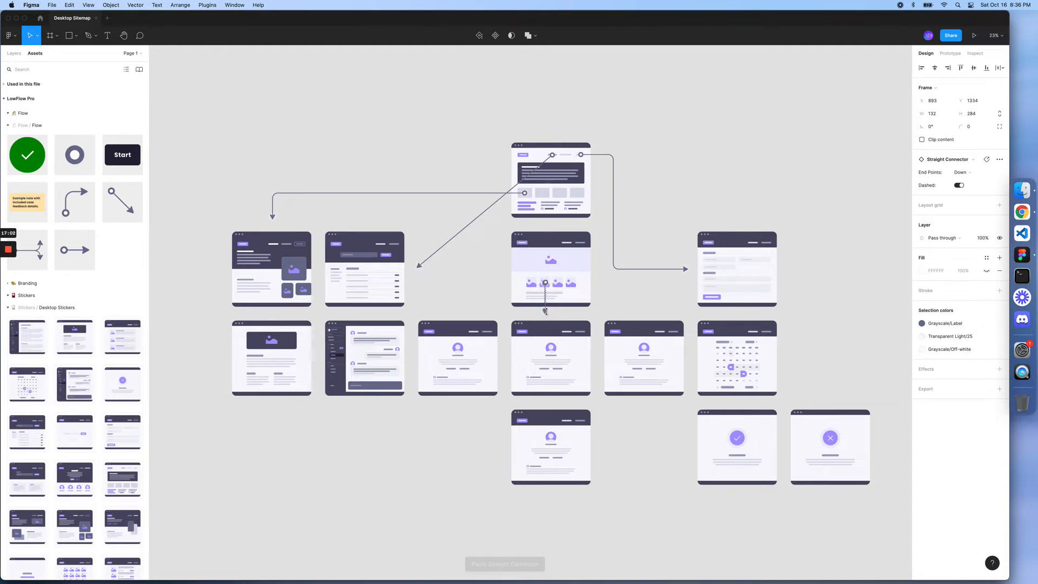
pyautogui.hotkey('shift', 'Right')
pyautogui.hotkey('shift', 'Right')
pyautogui.hotkey('shift', 'Right')
pyautogui.hotkey('shift', 'Right')
pyautogui.hotkey('shift', 'Right')
pyautogui.hotkey('shift', 'Right')
pyautogui.hotkey('shift', 'Right')
pyautogui.hotkey('shift', 'Right')
pyautogui.hotkey('shift', 'Right')
pyautogui.hotkey('shift', 'Right')
pyautogui.hotkey('shift', 'Right')
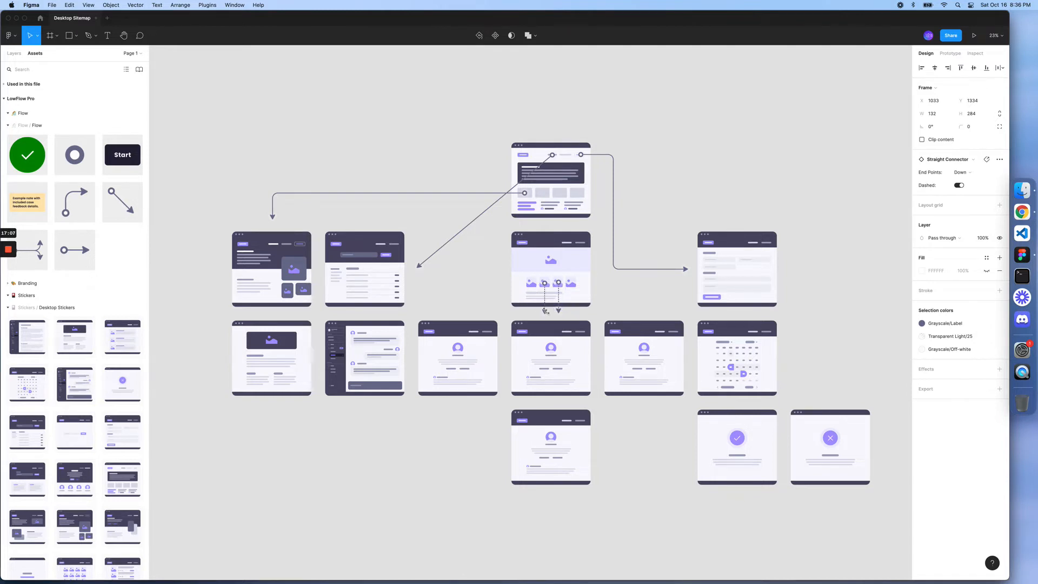
pyautogui.press('Left')
# Step: Raise the second thumbnail's connector to Y 1334 and lengthen the third thumbnail's connector to a height of 1272, ending above the lowest Profile page
pyautogui.click(547, 302)
pyautogui.hotkey('shift', 'Up')
pyautogui.click(558, 309)
pyautogui.moveTo(558, 393); pyautogui.dragTo(559, 403)
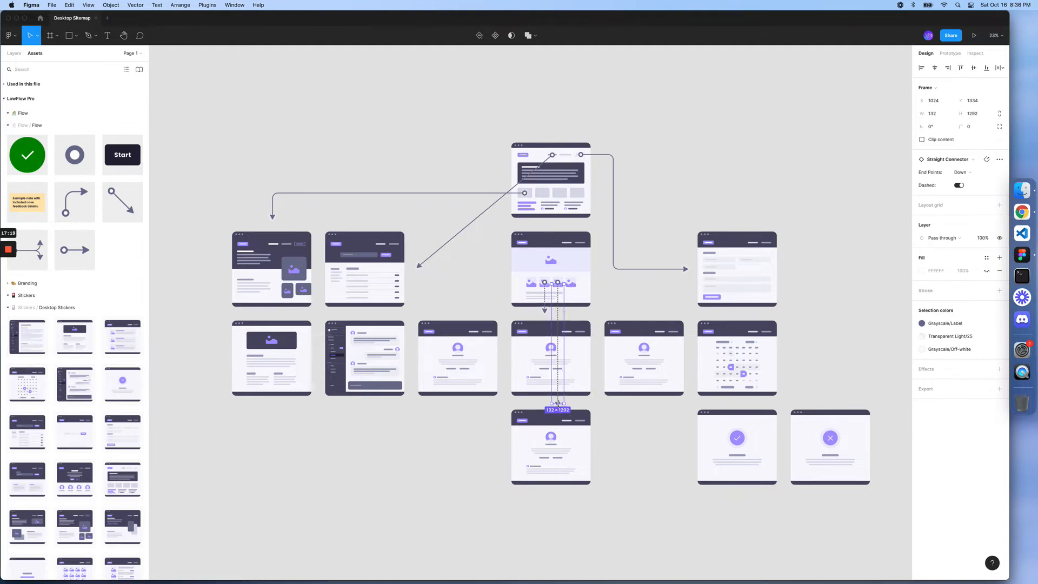
pyautogui.click(972, 113)
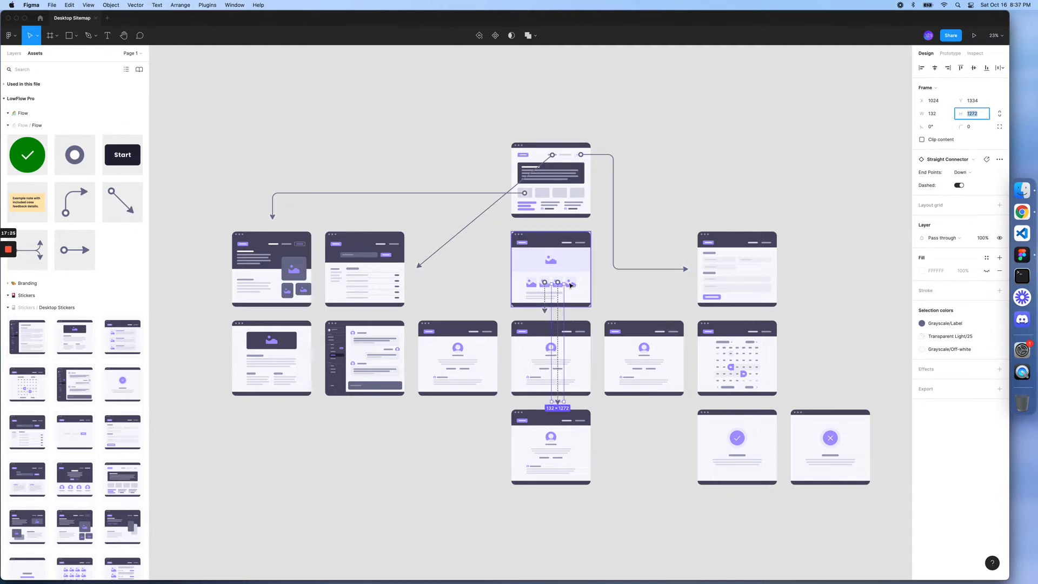
pyautogui.click(545, 293)
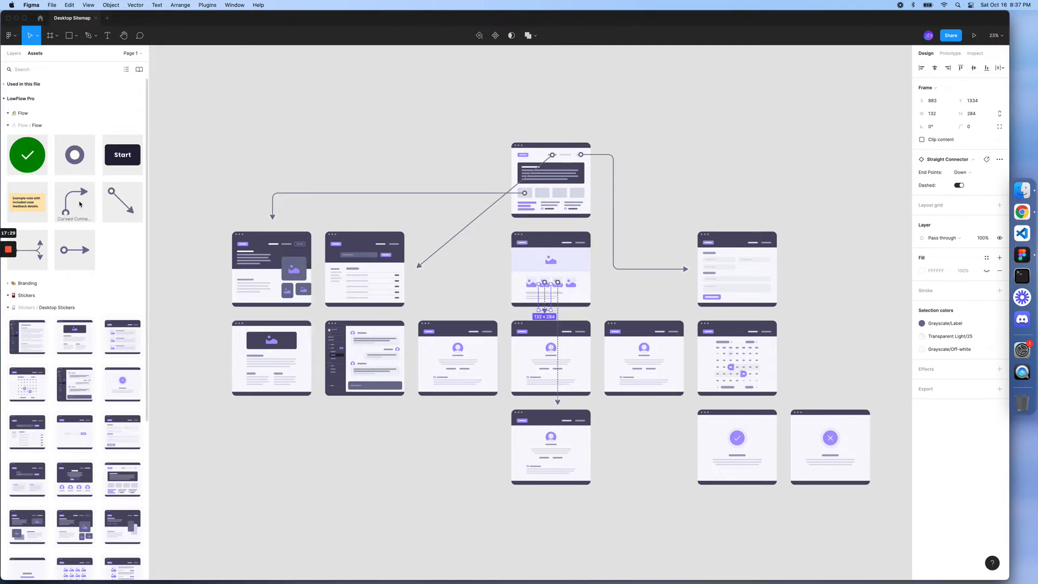
# Step: Add a Curved Connector beside the gallery page with End Points set to Down, flip it horizontally and stretch it to about 552 wide
pyautogui.moveTo(495, 327); pyautogui.dragTo(508, 299)
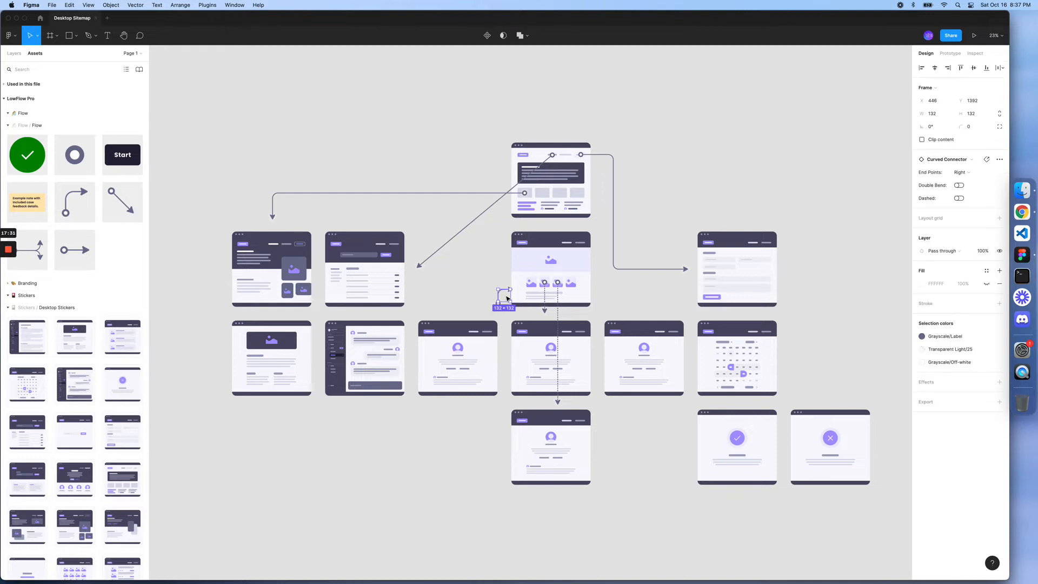
pyautogui.click(961, 171)
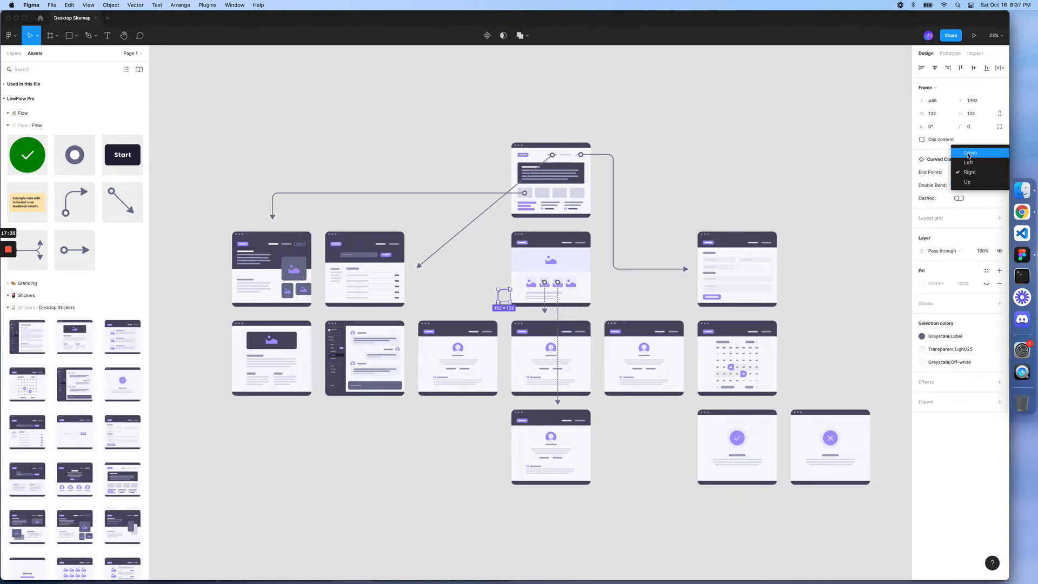
pyautogui.click(970, 153)
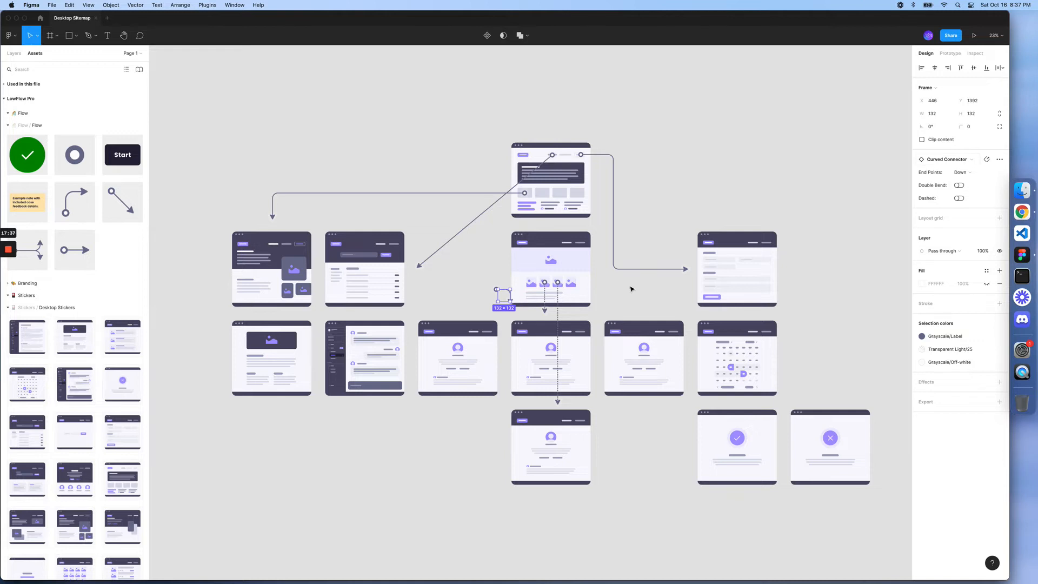
pyautogui.hotkey('shift', 'h')
pyautogui.moveTo(497, 298); pyautogui.dragTo(459, 302)
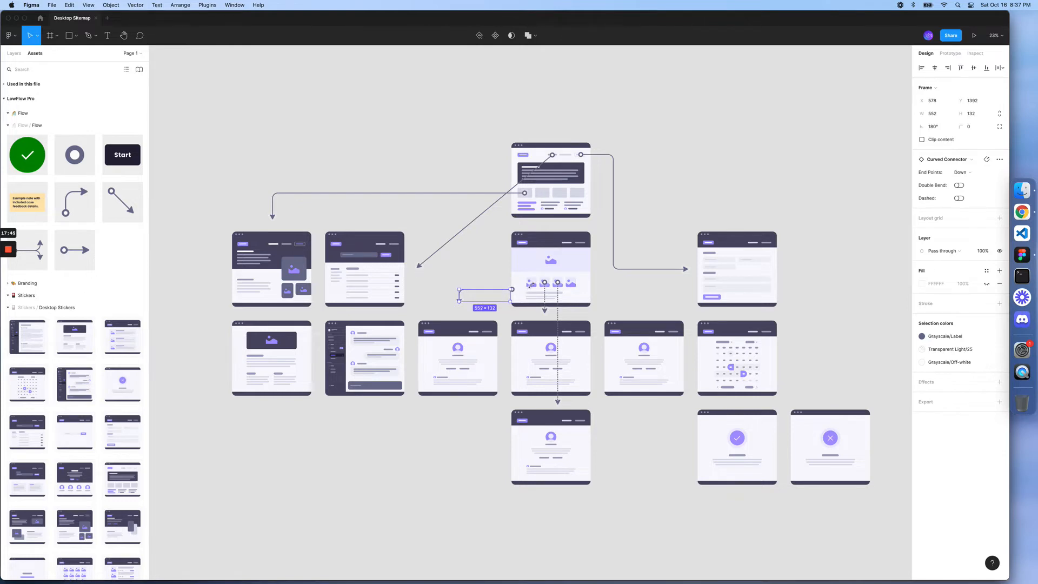
# Step: Start the curved connector on the gallery page's first thumbnail and size it to 761 × 300, ending above the leftmost Profile page
pyautogui.moveTo(512, 290); pyautogui.dragTo(530, 282)
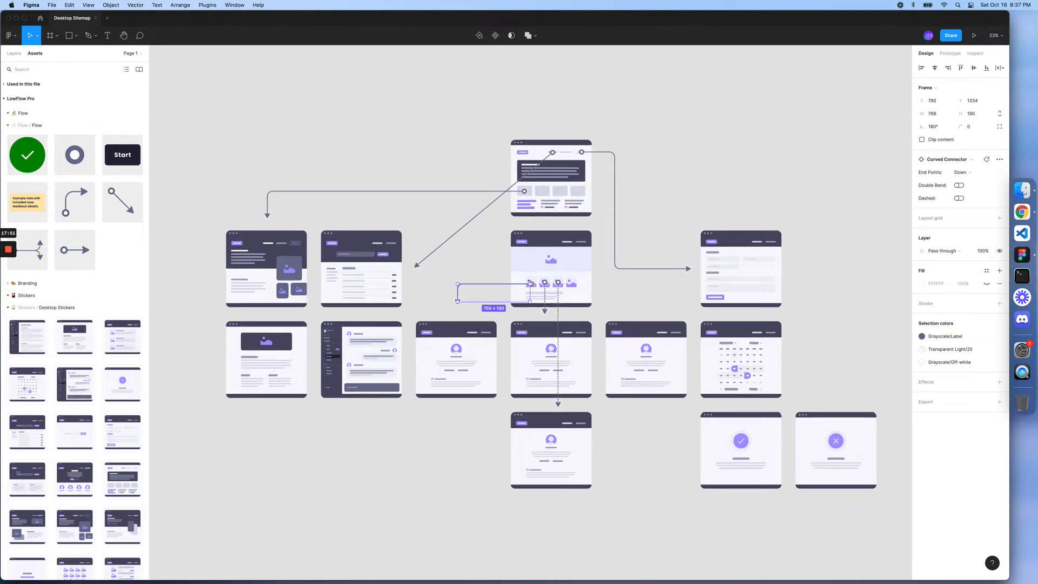
pyautogui.scroll(10, 530, 284)
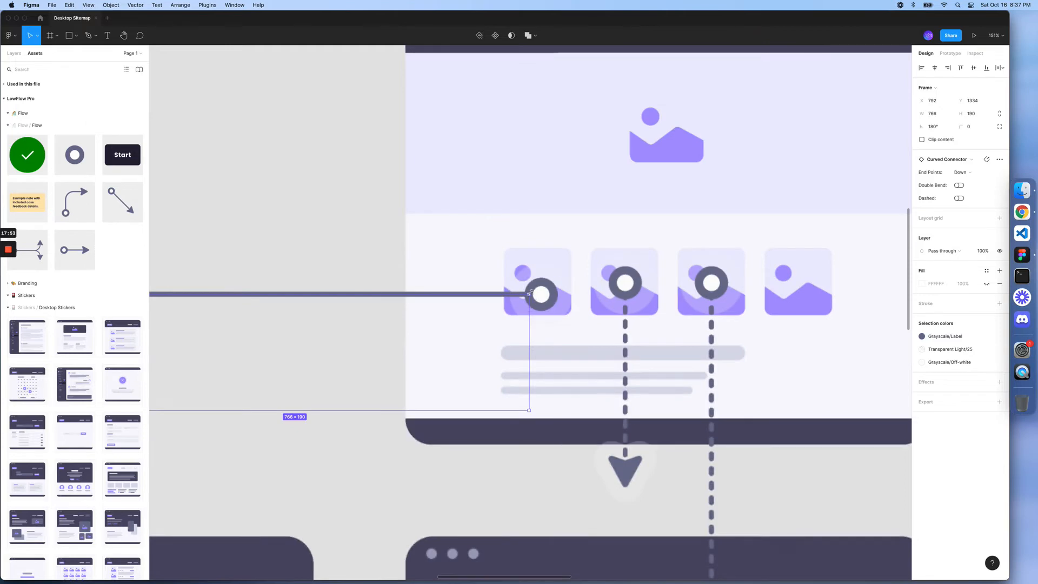
pyautogui.moveTo(531, 283); pyautogui.dragTo(526, 284)
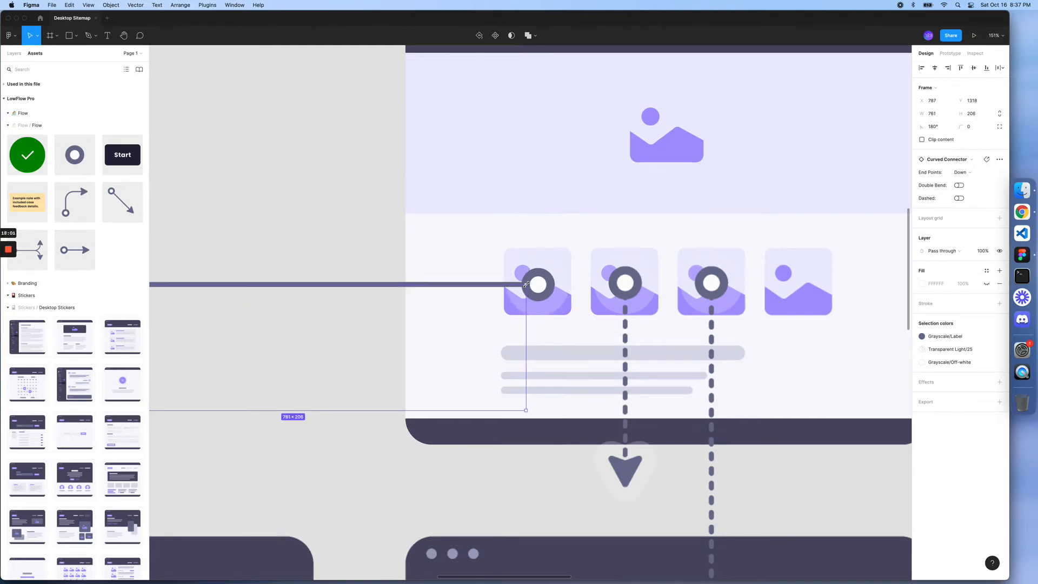
pyautogui.scroll(-10, 526, 284)
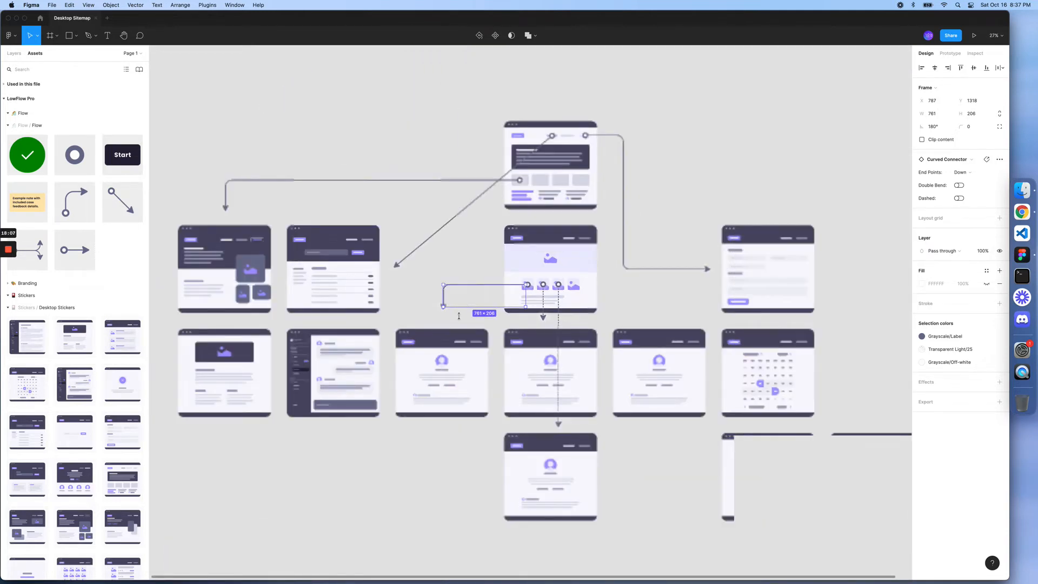
pyautogui.moveTo(459, 314); pyautogui.dragTo(459, 316)
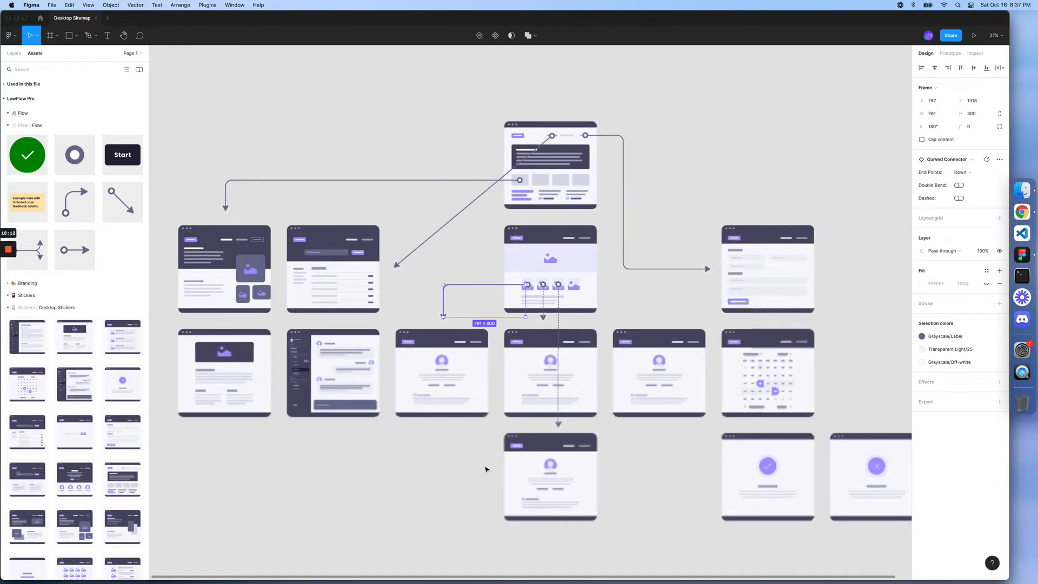
pyautogui.click(464, 426)
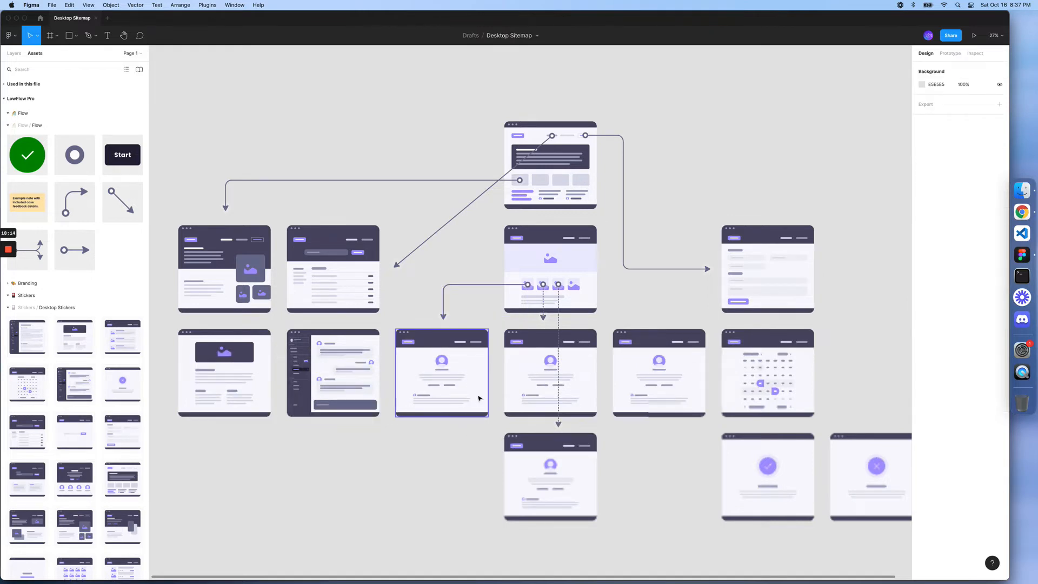
# Step: Make the curved connector dashed with a Double Bend and reduce its height to 284, with its upper edge at Y 1334
pyautogui.click(445, 299)
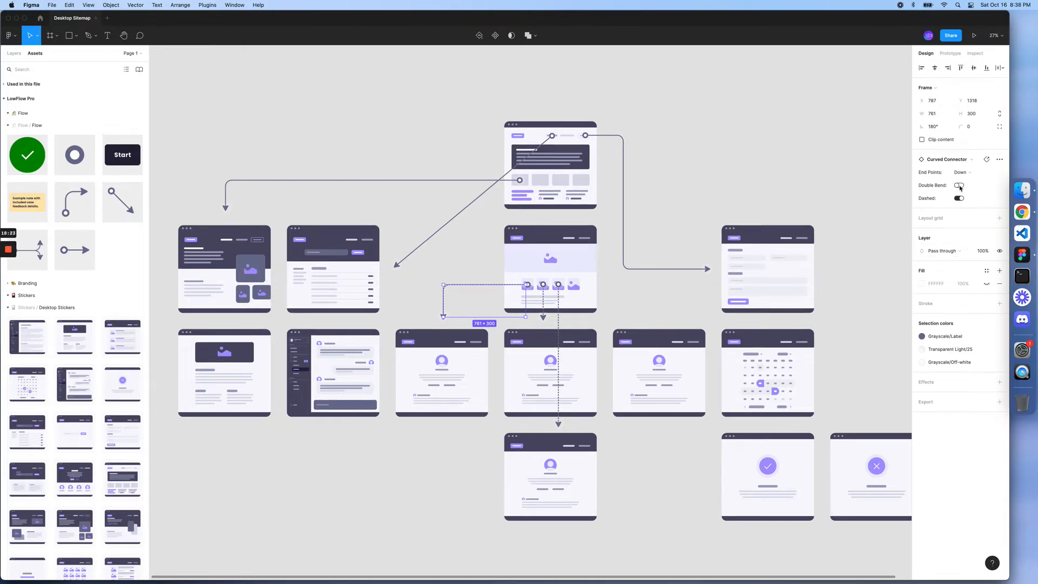
pyautogui.click(960, 186)
pyautogui.moveTo(498, 284); pyautogui.dragTo(498, 286)
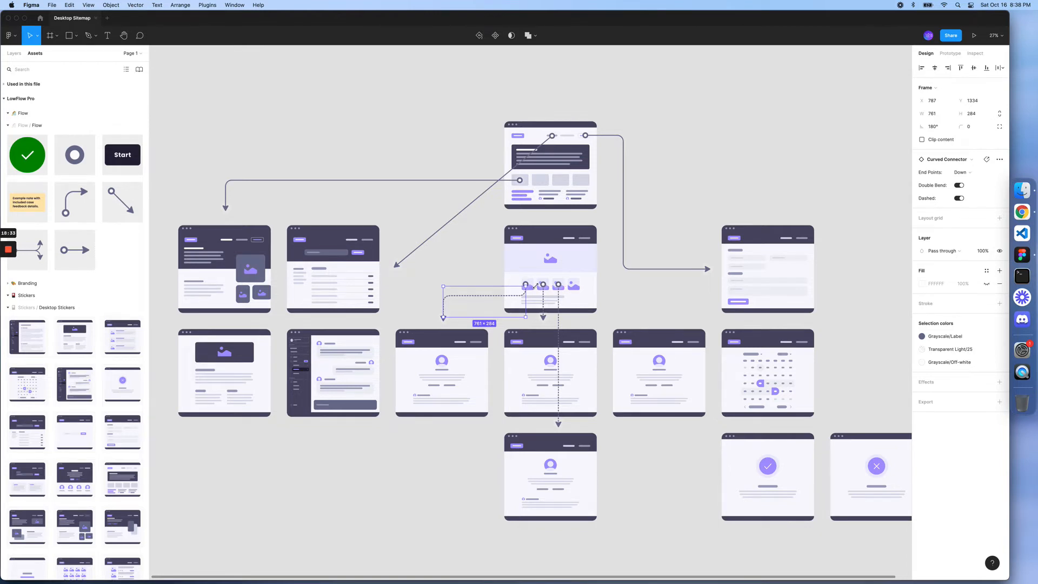
# Step: Widen the dashed curved connector to 785 and shift it to X 806 so its start circle is centred on the first thumbnail
pyautogui.scroll(5, 537, 287)
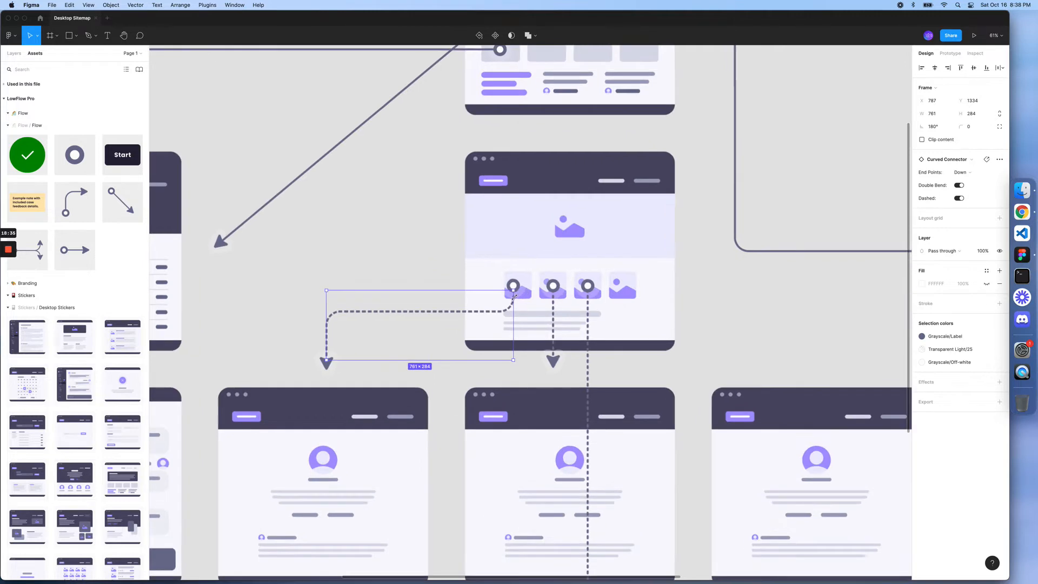
pyautogui.moveTo(513, 292); pyautogui.dragTo(506, 290)
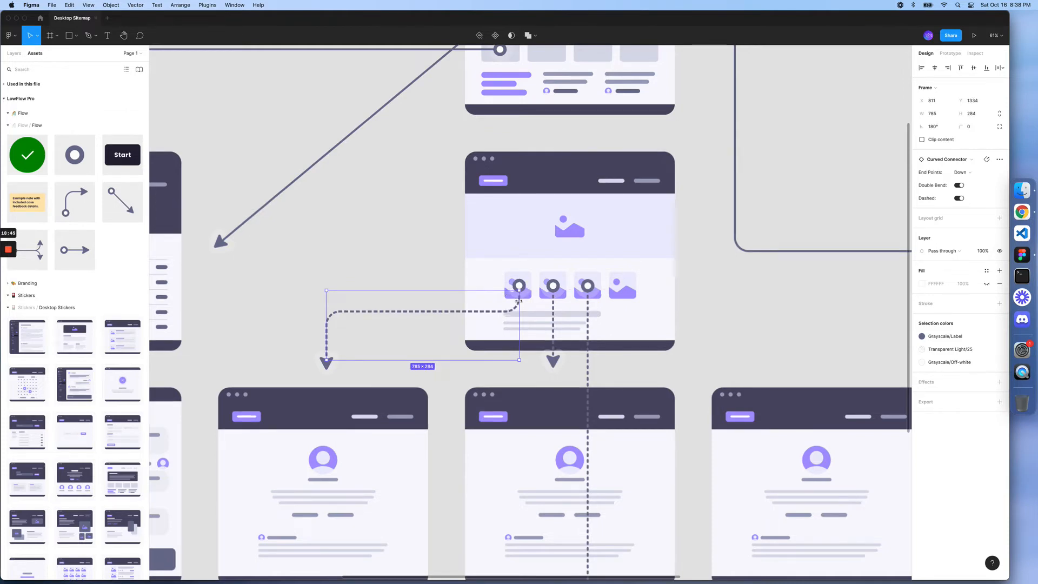
pyautogui.hotkey('shift', 'Left')
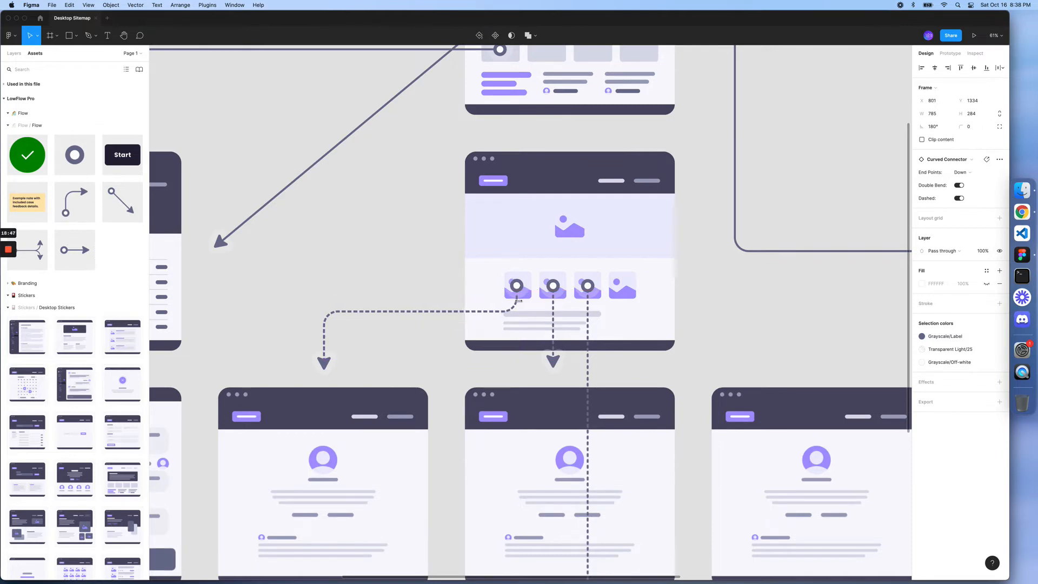
pyautogui.press('Right')
pyautogui.press('Right')
pyautogui.press('Right')
pyautogui.press('Right')
pyautogui.press('Right')
pyautogui.scroll(-5, 518, 301)
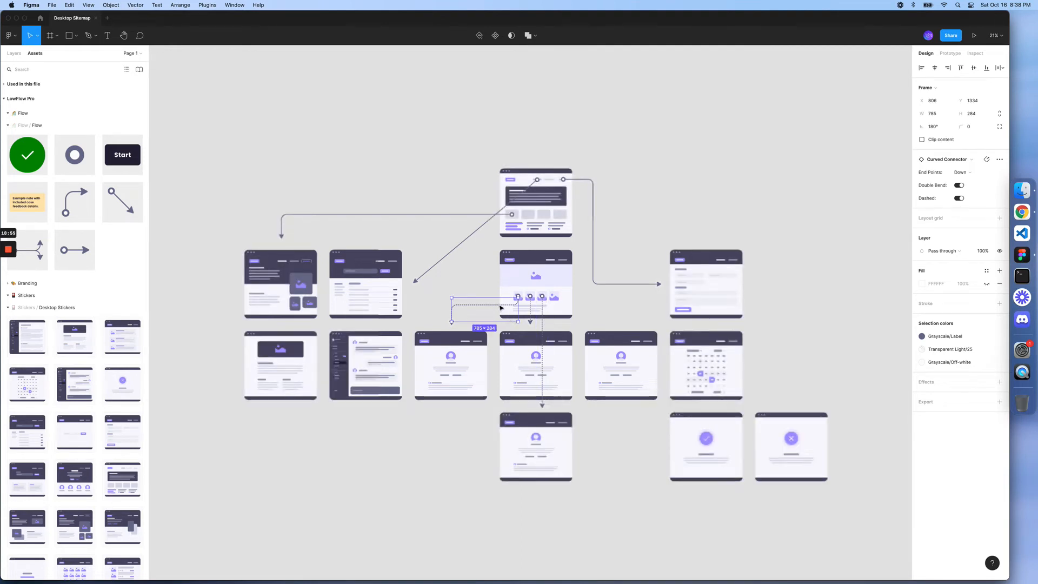
# Step: Duplicate the dashed curved connector, flip the copy horizontally and move it to X 1230, linking the fourth thumbnail to the rightmost Profile page
pyautogui.press('super+d')
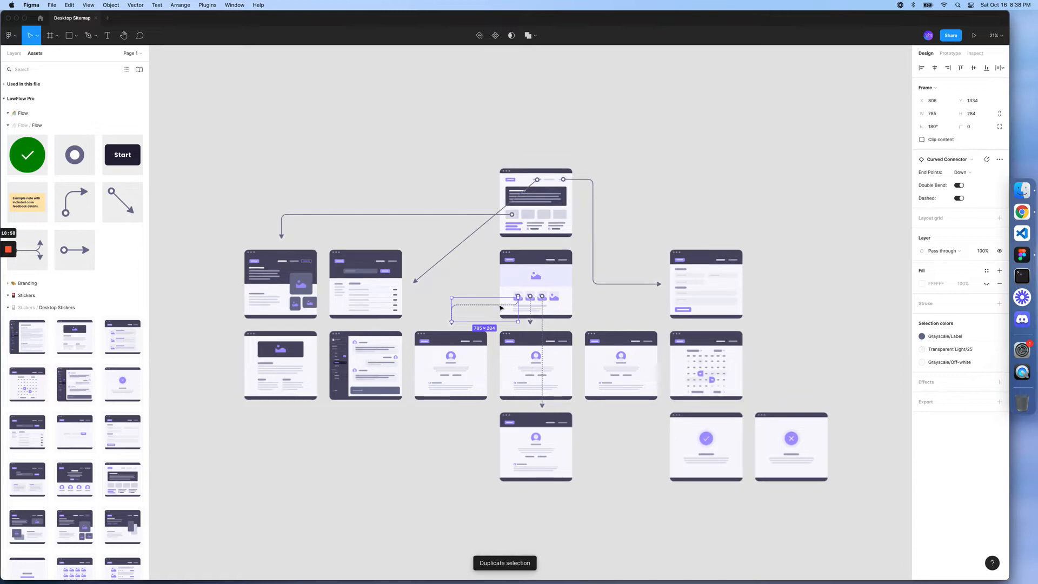
pyautogui.hotkey('shift', 'h')
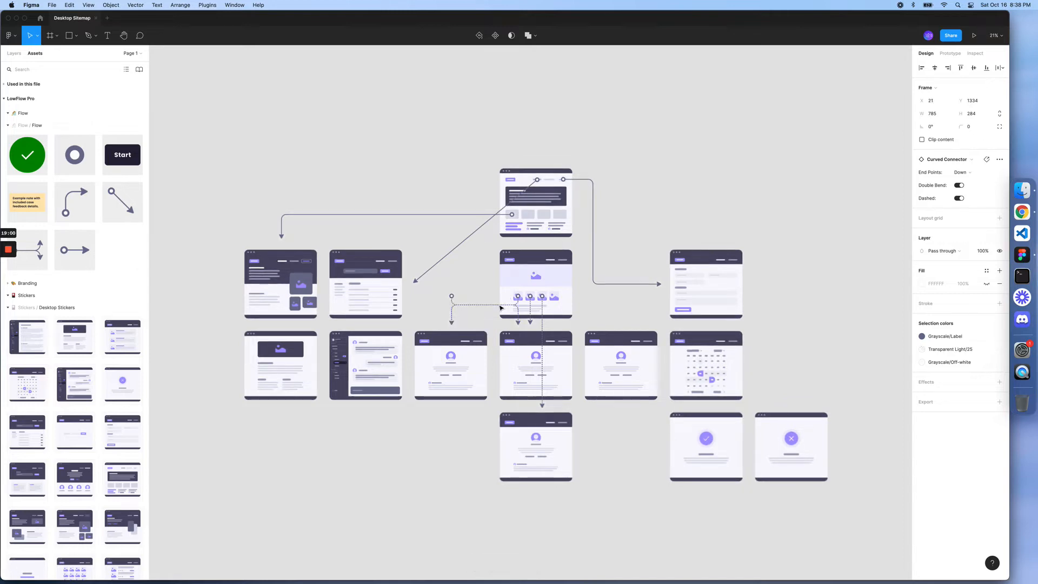
pyautogui.hotkey('shift', 'Right')
pyautogui.hotkey('shift', 'Right')
pyautogui.hotkey('shift', 'Right')
pyautogui.hotkey('shift', 'Right')
pyautogui.hotkey('shift', 'Right')
pyautogui.hotkey('shift', 'Right')
pyautogui.hotkey('shift', 'Right')
pyautogui.hotkey('shift', 'Right')
pyautogui.hotkey('shift', 'Right')
pyautogui.hotkey('shift', 'Right')
pyautogui.hotkey('shift', 'Right')
pyautogui.hotkey('shift', 'Right')
pyautogui.hotkey('shift', 'Right')
pyautogui.hotkey('shift', 'Right')
pyautogui.hotkey('shift', 'Right')
pyautogui.hotkey('shift', 'Right')
pyautogui.hotkey('shift', 'Right')
pyautogui.hotkey('shift', 'Right')
pyautogui.hotkey('shift', 'Right')
pyautogui.hotkey('shift', 'Right')
pyautogui.hotkey('shift', 'Right')
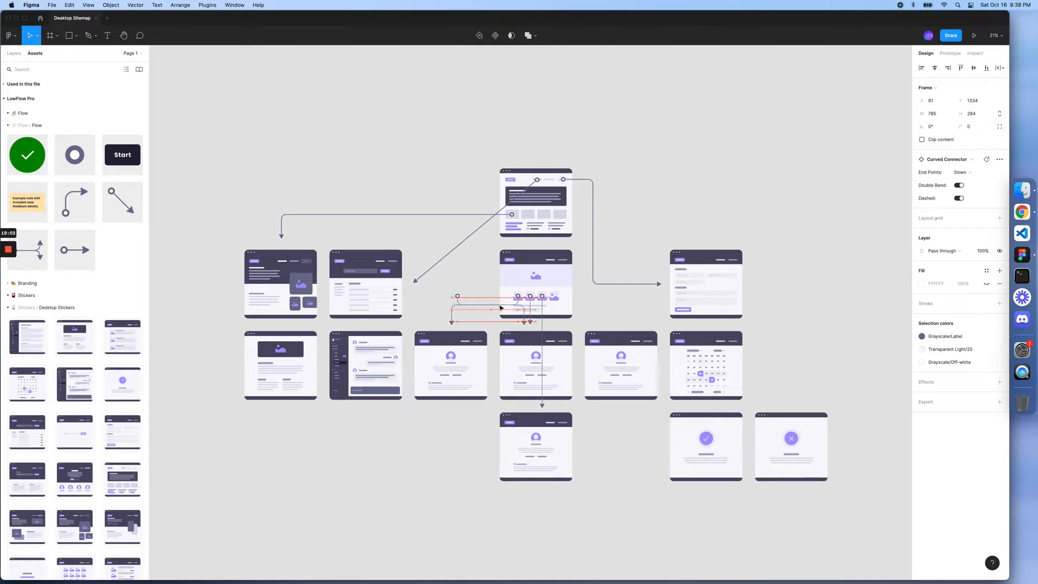
pyautogui.hotkey('shift', 'Right')
pyautogui.hotkey('shift', 'Right')
pyautogui.hotkey('shift', 'Right')
pyautogui.hotkey('shift', 'Right')
pyautogui.hotkey('shift', 'Right')
pyautogui.hotkey('shift', 'Right')
pyautogui.hotkey('shift', 'Right')
pyautogui.hotkey('shift', 'Right')
pyautogui.hotkey('shift', 'Right')
pyautogui.hotkey('shift', 'Right')
pyautogui.hotkey('shift', 'Right')
pyautogui.hotkey('shift', 'Right')
pyautogui.hotkey('shift', 'Right')
pyautogui.hotkey('shift', 'Right')
pyautogui.hotkey('shift', 'Right')
pyautogui.hotkey('shift', 'Right')
pyautogui.hotkey('shift', 'Right')
pyautogui.hotkey('shift', 'Right')
pyautogui.hotkey('shift', 'Right')
pyautogui.hotkey('shift', 'Right')
pyautogui.hotkey('shift', 'Right')
pyautogui.hotkey('shift', 'Right')
pyautogui.hotkey('shift', 'Right')
pyautogui.hotkey('shift', 'Right')
pyautogui.hotkey('shift', 'Right')
pyautogui.hotkey('shift', 'Right')
pyautogui.hotkey('shift', 'Right')
pyautogui.hotkey('shift', 'Right')
pyautogui.hotkey('shift', 'Right')
pyautogui.hotkey('shift', 'Right')
pyautogui.hotkey('shift', 'Right')
pyautogui.hotkey('shift', 'Right')
pyautogui.hotkey('shift', 'Right')
pyautogui.hotkey('shift', 'Right')
pyautogui.hotkey('shift', 'Right')
pyautogui.hotkey('shift', 'Right')
pyautogui.hotkey('shift', 'Right')
pyautogui.hotkey('shift', 'Right')
pyautogui.hotkey('shift', 'Right')
pyautogui.hotkey('shift', 'Right')
pyautogui.hotkey('shift', 'Right')
pyautogui.hotkey('shift', 'Right')
pyautogui.hotkey('shift', 'Right')
pyautogui.hotkey('shift', 'Right')
pyautogui.hotkey('shift', 'Right')
pyautogui.hotkey('shift', 'Right')
pyautogui.hotkey('shift', 'Right')
pyautogui.hotkey('shift', 'Right')
pyautogui.hotkey('shift', 'Right')
pyautogui.hotkey('shift', 'Right')
pyautogui.hotkey('shift', 'Right')
pyautogui.hotkey('shift', 'Right')
pyautogui.hotkey('shift', 'Right')
pyautogui.hotkey('shift', 'Right')
pyautogui.hotkey('shift', 'Right')
pyautogui.hotkey('shift', 'Right')
pyautogui.hotkey('shift', 'Right')
pyautogui.hotkey('shift', 'Right')
pyautogui.hotkey('shift', 'Right')
pyautogui.hotkey('shift', 'Right')
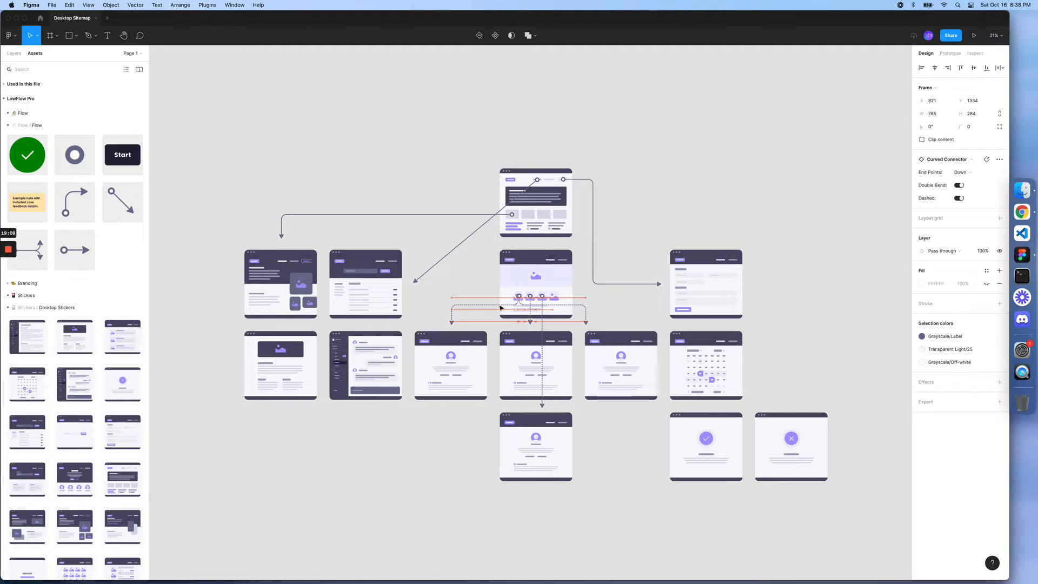
pyautogui.hotkey('shift', 'Right')
pyautogui.hotkey('shift', 'Right')
pyautogui.hotkey('shift', 'Right')
pyautogui.hotkey('shift', 'Right')
pyautogui.hotkey('shift', 'Right')
pyautogui.hotkey('shift', 'Right')
pyautogui.hotkey('shift', 'Right')
pyautogui.hotkey('shift', 'Right')
pyautogui.hotkey('shift', 'Right')
pyautogui.hotkey('shift', 'Right')
pyautogui.hotkey('shift', 'Right')
pyautogui.hotkey('shift', 'Right')
pyautogui.hotkey('shift', 'Right')
pyautogui.hotkey('shift', 'Right')
pyautogui.hotkey('shift', 'Right')
pyautogui.hotkey('shift', 'Right')
pyautogui.hotkey('shift', 'Right')
pyautogui.hotkey('shift', 'Right')
pyautogui.hotkey('shift', 'Right')
pyautogui.hotkey('shift', 'Right')
pyautogui.hotkey('shift', 'Left')
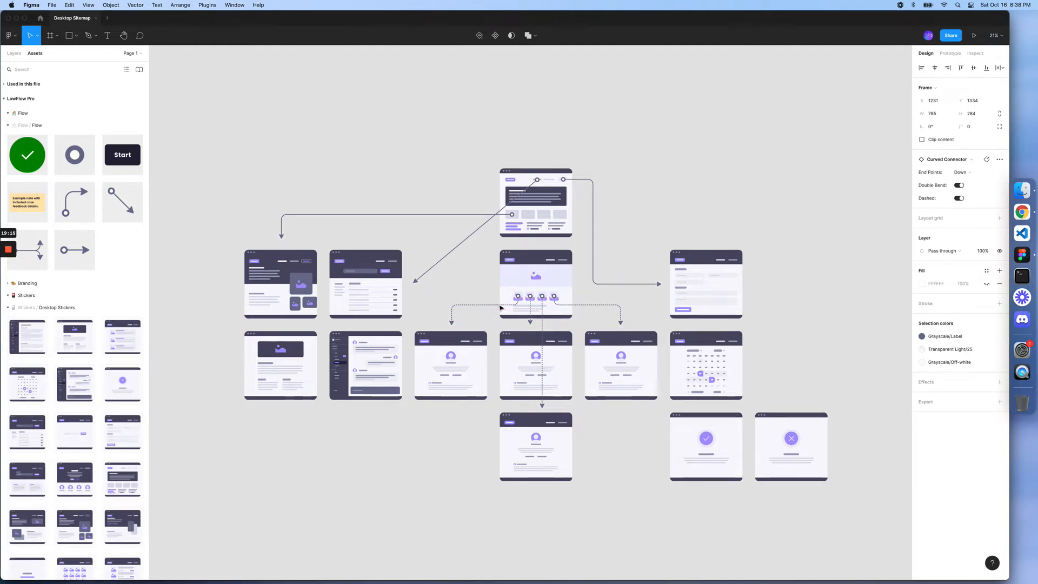
pyautogui.press('Left')
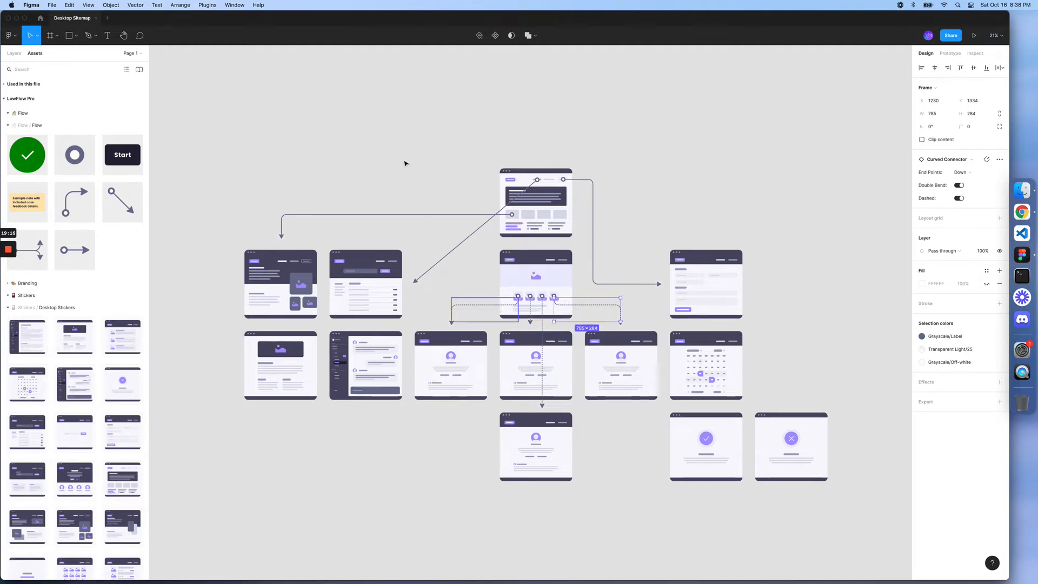
pyautogui.click(407, 165)
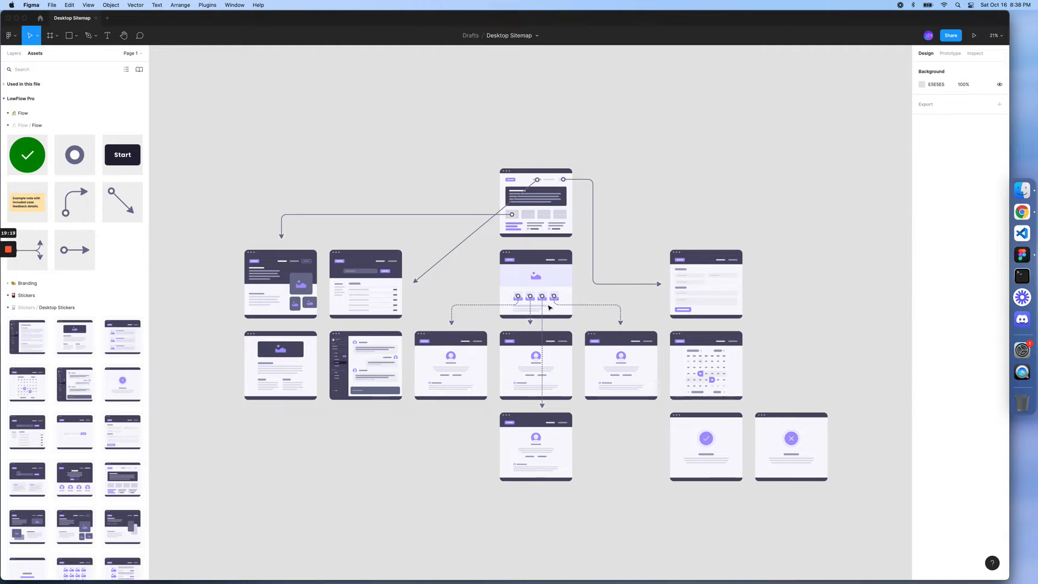
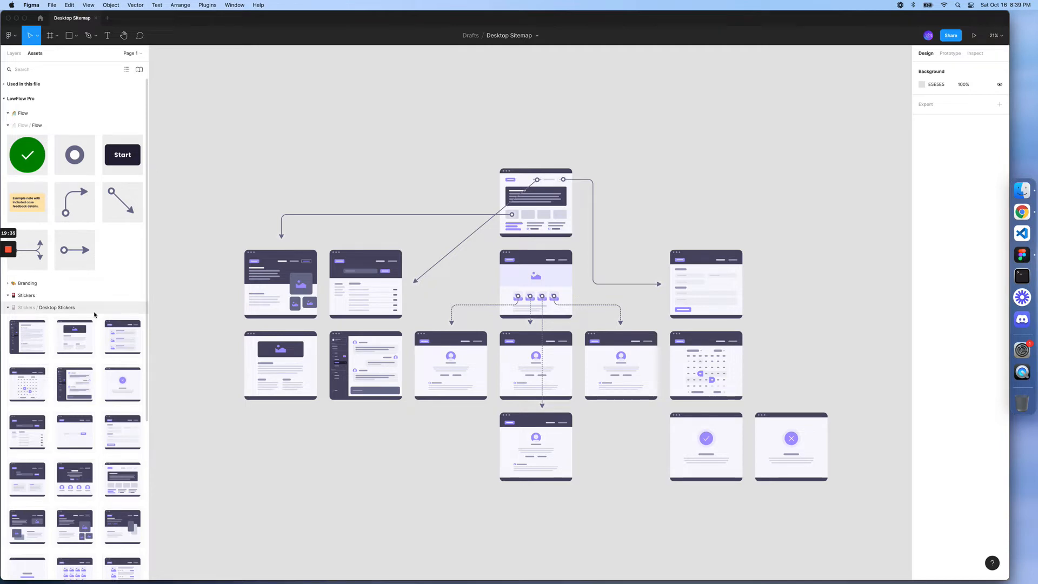
# Step: Copy the second thumbnail's straight connector to the form page's lower edge and shorten it to a height of 139, ending above the calendar page
pyautogui.click(532, 308)
pyautogui.press('super+c')
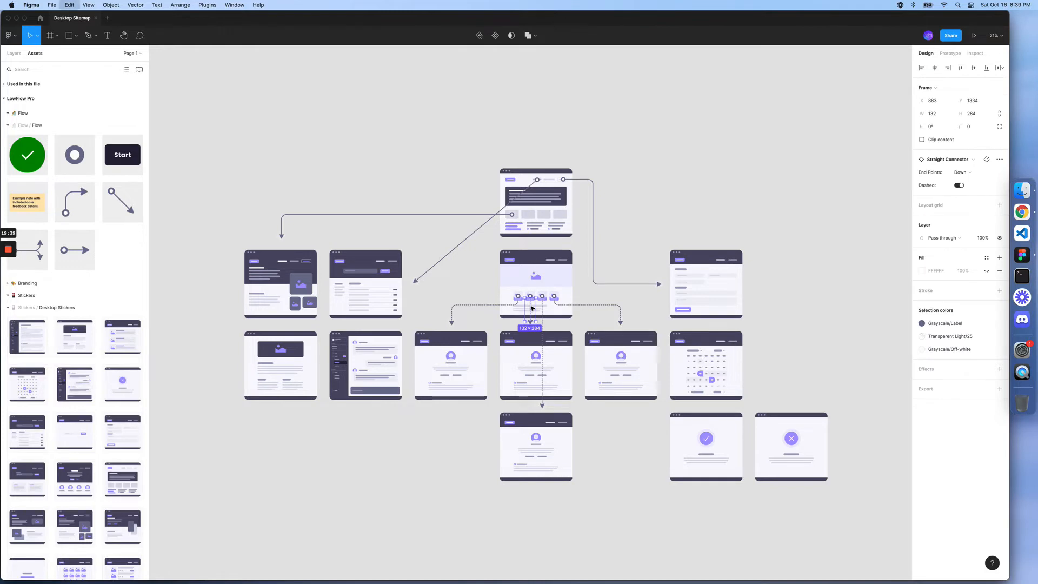
pyautogui.press('super+v')
pyautogui.moveTo(531, 308); pyautogui.dragTo(709, 310)
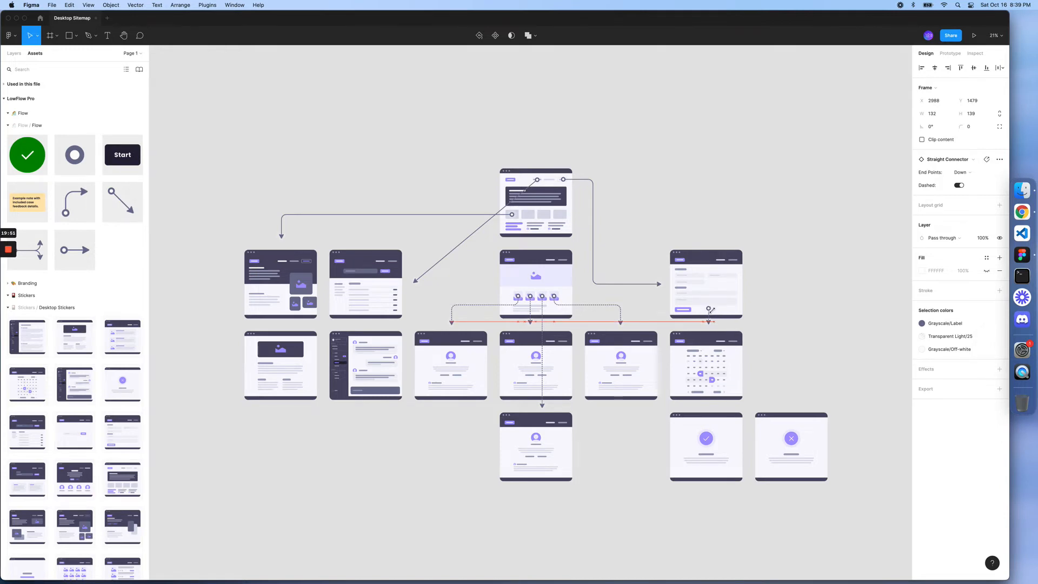
# Step: Shift the straight connector between the form and calendar pages to X 2688, starting on the form's submit button
pyautogui.hotkey('shift', 'Left')
pyautogui.hotkey('shift', 'Left')
pyautogui.hotkey('shift', 'Left')
pyautogui.hotkey('shift', 'Left')
pyautogui.hotkey('shift', 'Left')
pyautogui.hotkey('shift', 'Left')
pyautogui.hotkey('shift', 'Left')
pyautogui.hotkey('shift', 'Left')
pyautogui.hotkey('shift', 'Left')
pyautogui.hotkey('shift', 'Left')
pyautogui.hotkey('shift', 'Left')
pyautogui.hotkey('shift', 'Left')
pyautogui.hotkey('shift', 'Left')
pyautogui.hotkey('shift', 'Left')
pyautogui.hotkey('shift', 'Left')
pyautogui.hotkey('shift', 'Left')
pyautogui.hotkey('shift', 'Left')
pyautogui.hotkey('shift', 'Left')
pyautogui.hotkey('shift', 'Left')
pyautogui.hotkey('shift', 'Left')
pyautogui.hotkey('shift', 'Left')
pyautogui.hotkey('shift', 'Left')
pyautogui.hotkey('shift', 'Left')
pyautogui.hotkey('shift', 'Left')
pyautogui.hotkey('shift', 'Left')
pyautogui.hotkey('shift', 'Left')
pyautogui.hotkey('shift', 'Down')
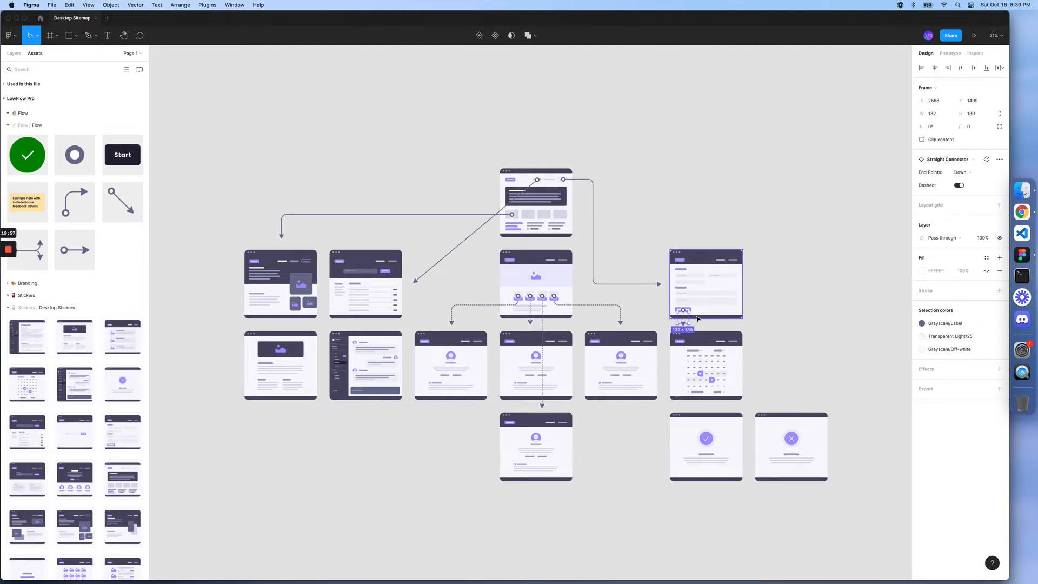
# Step: Paste a copy of the straight connector on the calendar page's lower edge and position it at X 3096, Y 2477
pyautogui.press('super+v')
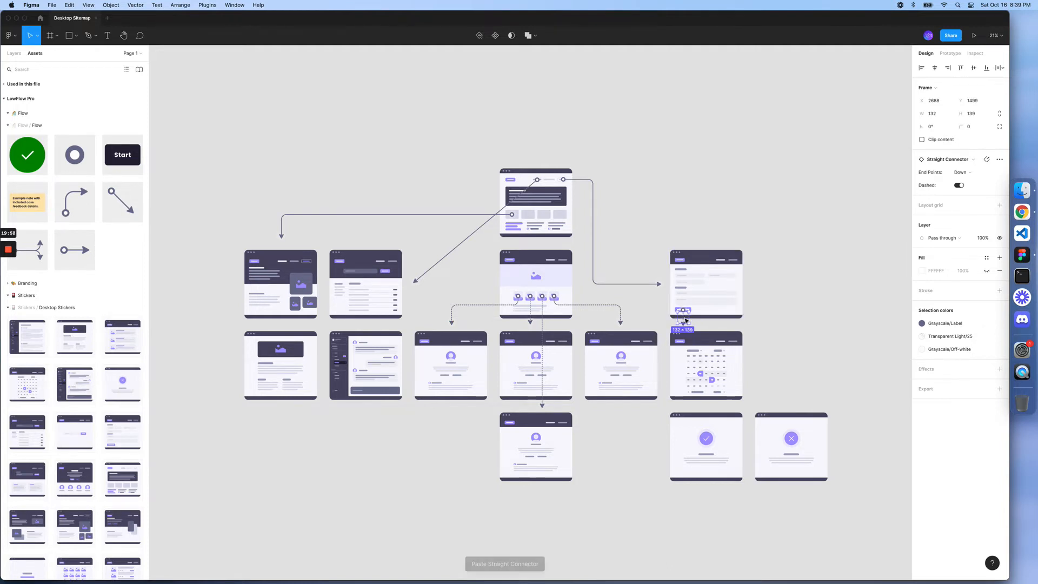
pyautogui.moveTo(684, 321); pyautogui.dragTo(685, 402)
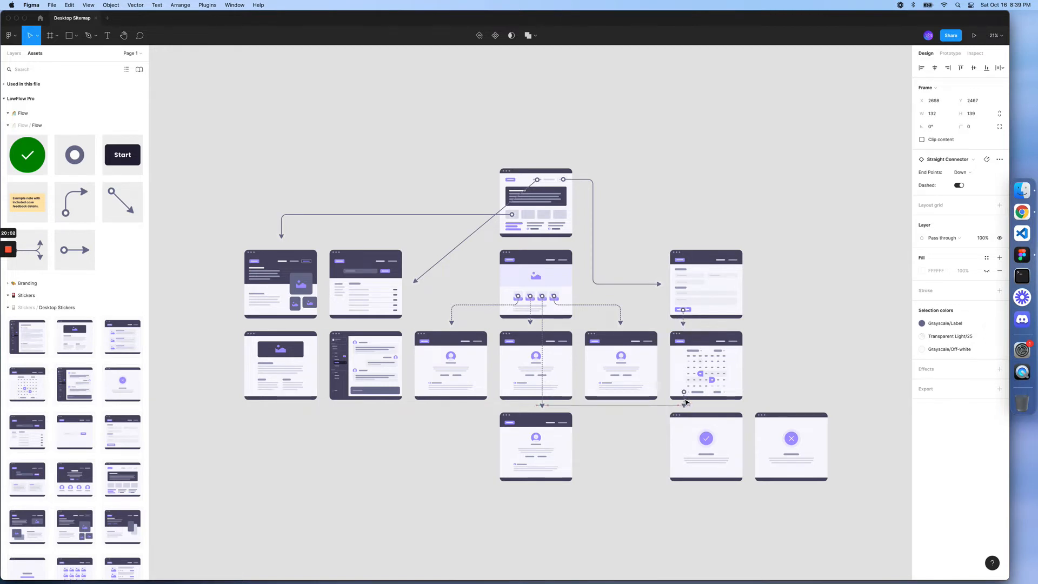
pyautogui.hotkey('shift', 'Right')
pyautogui.hotkey('shift', 'Right')
pyautogui.hotkey('shift', 'Right')
pyautogui.hotkey('shift', 'Right')
pyautogui.hotkey('shift', 'Right')
pyautogui.hotkey('shift', 'Right')
pyautogui.hotkey('shift', 'Right')
pyautogui.hotkey('shift', 'Right')
pyautogui.hotkey('shift', 'Right')
pyautogui.hotkey('shift', 'Right')
pyautogui.hotkey('shift', 'Right')
pyautogui.hotkey('shift', 'Right')
pyautogui.hotkey('shift', 'Right')
pyautogui.hotkey('shift', 'Right')
pyautogui.hotkey('shift', 'Right')
pyautogui.hotkey('shift', 'Right')
pyautogui.hotkey('shift', 'Right')
pyautogui.hotkey('shift', 'Right')
pyautogui.hotkey('shift', 'Right')
pyautogui.hotkey('shift', 'Right')
pyautogui.hotkey('shift', 'Right')
pyautogui.hotkey('shift', 'Right')
pyautogui.hotkey('shift', 'Right')
pyautogui.hotkey('shift', 'Right')
pyautogui.hotkey('shift', 'Right')
pyautogui.hotkey('shift', 'Right')
pyautogui.hotkey('shift', 'Right')
pyautogui.hotkey('shift', 'Right')
pyautogui.hotkey('shift', 'Right')
pyautogui.hotkey('shift', 'Right')
pyautogui.hotkey('shift', 'Right')
pyautogui.hotkey('shift', 'Right')
pyautogui.press('Left')
pyautogui.press('Left')
pyautogui.press('Left')
pyautogui.hotkey('shift', 'Left')
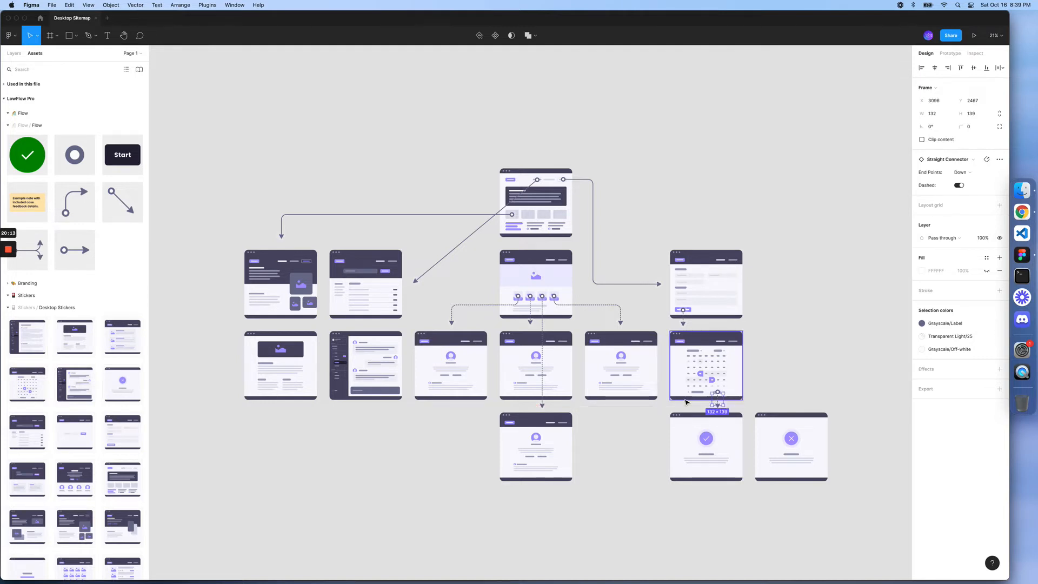
pyautogui.hotkey('shift', 'Down')
# Step: Move the Success and Error pages together to Y 2992, centring the pair below the calendar page
pyautogui.click(709, 430)
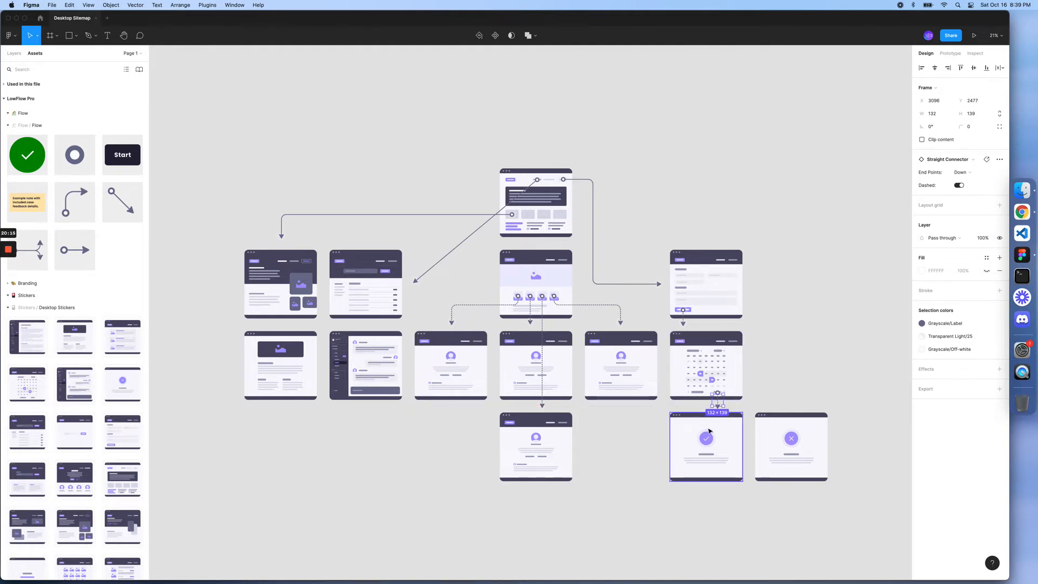
pyautogui.keyDown('shift'); pyautogui.click(781, 431); pyautogui.keyUp('shift')
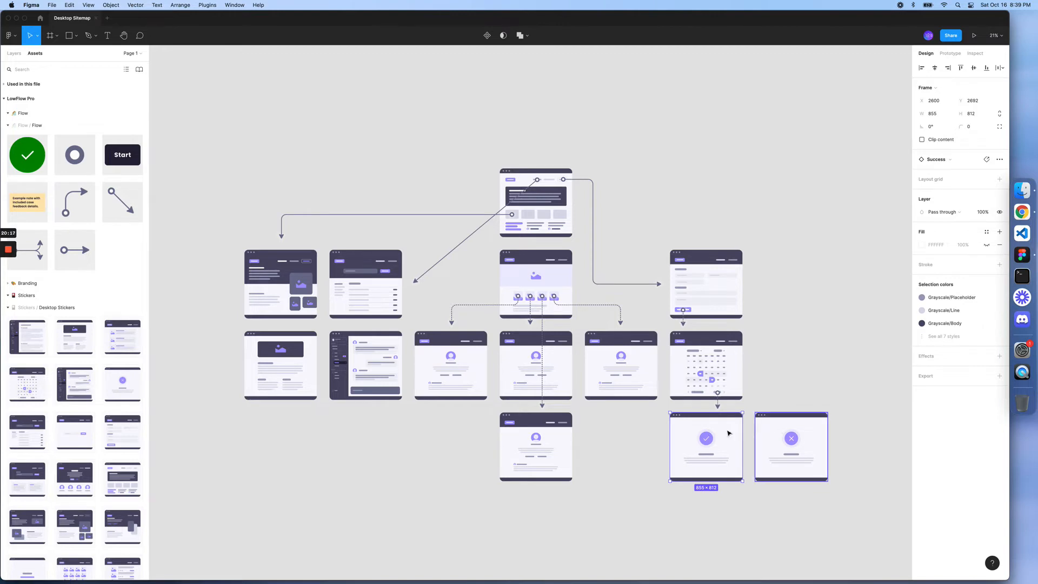
pyautogui.moveTo(680, 433); pyautogui.dragTo(676, 442)
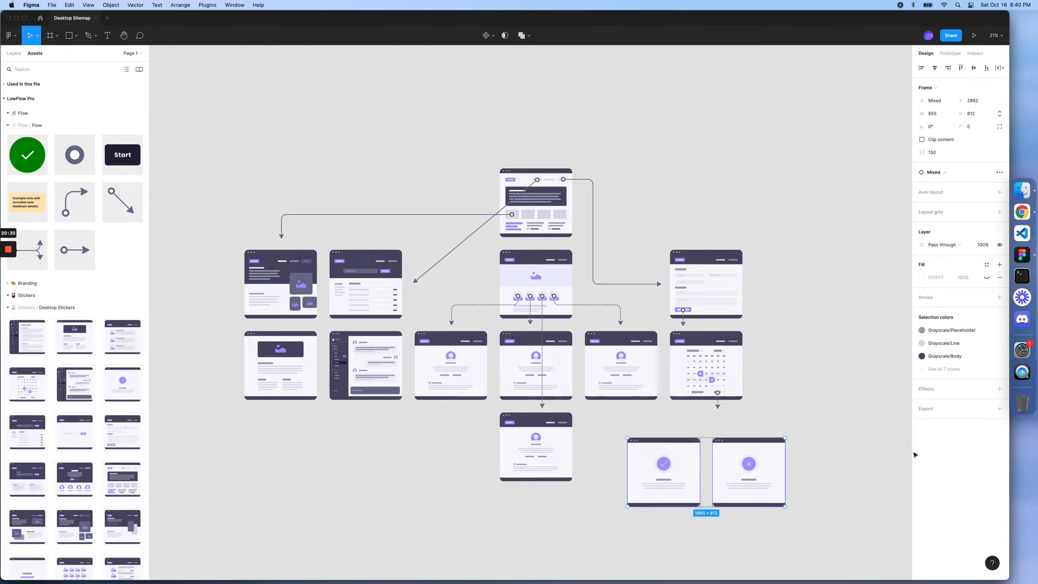
# Step: Add a Pin Square of type Diamond at X 2947, Y 2710, between the calendar page and the two result pages
pyautogui.moveTo(710, 415); pyautogui.dragTo(713, 417)
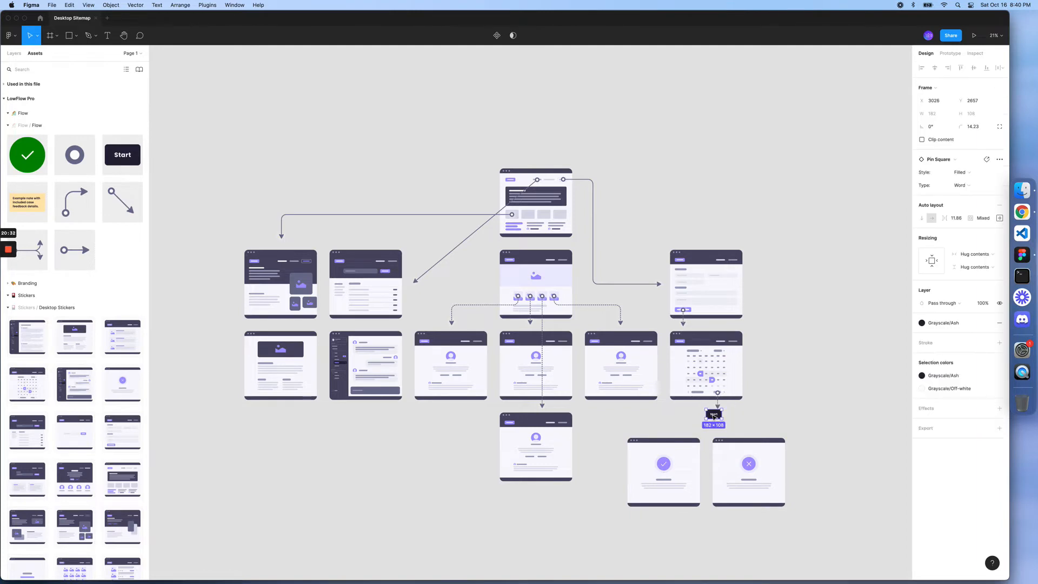
pyautogui.click(968, 175)
pyautogui.click(969, 175)
pyautogui.click(973, 185)
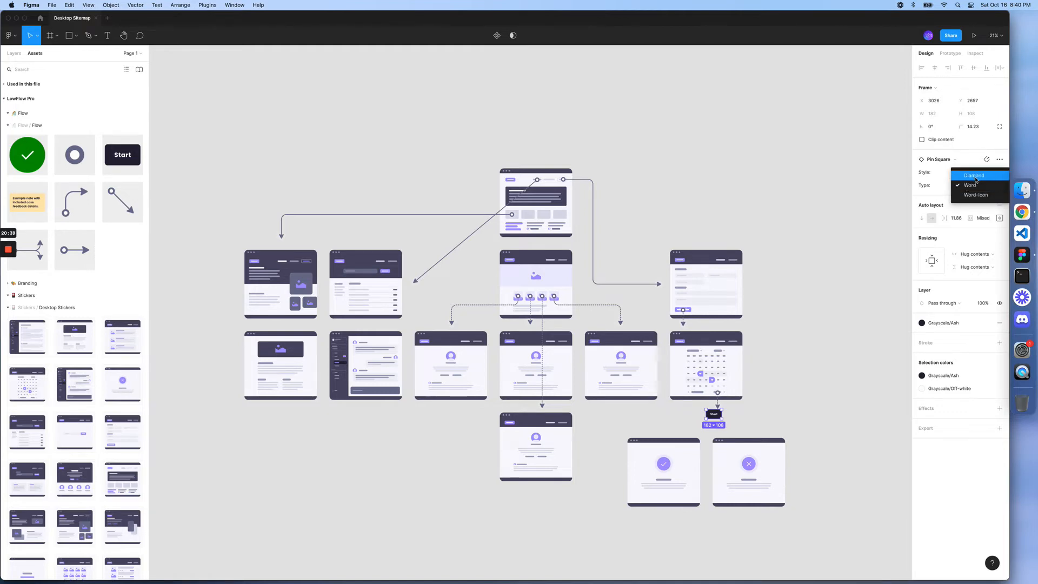
pyautogui.click(975, 176)
pyautogui.scroll(1, 713, 415)
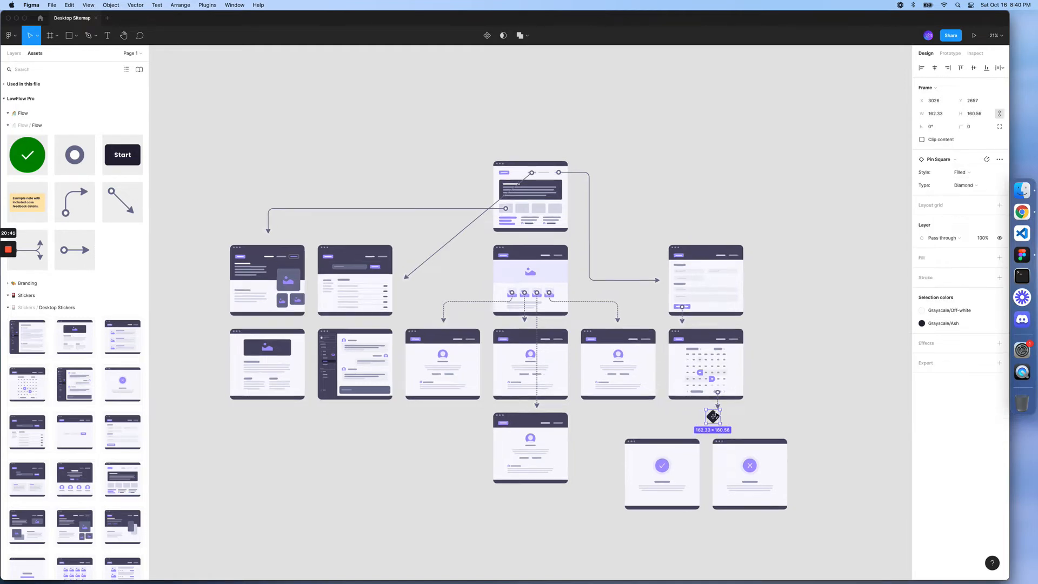
pyautogui.scroll(3, 712, 416)
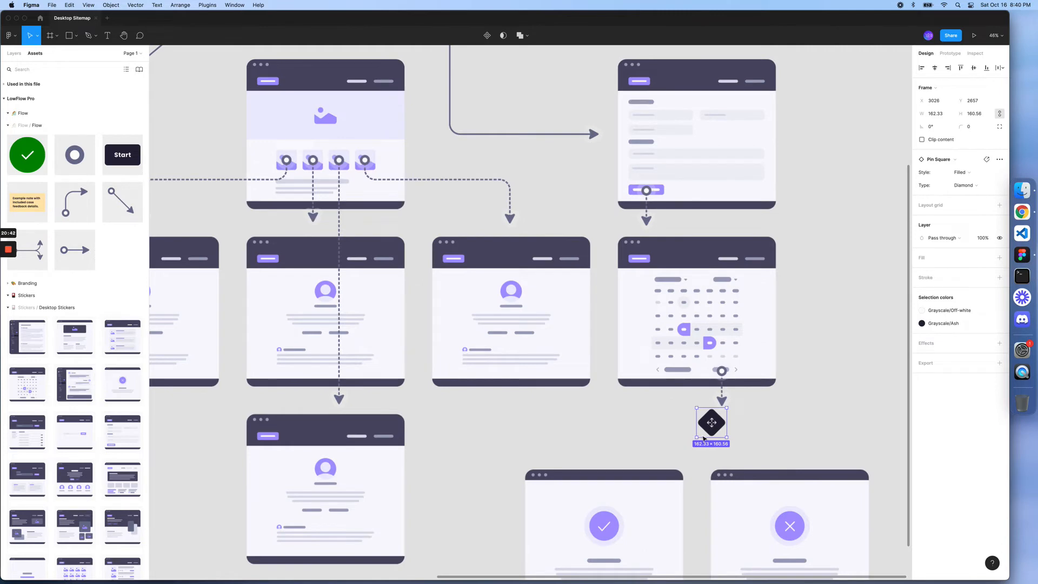
pyautogui.moveTo(702, 436); pyautogui.dragTo(698, 433)
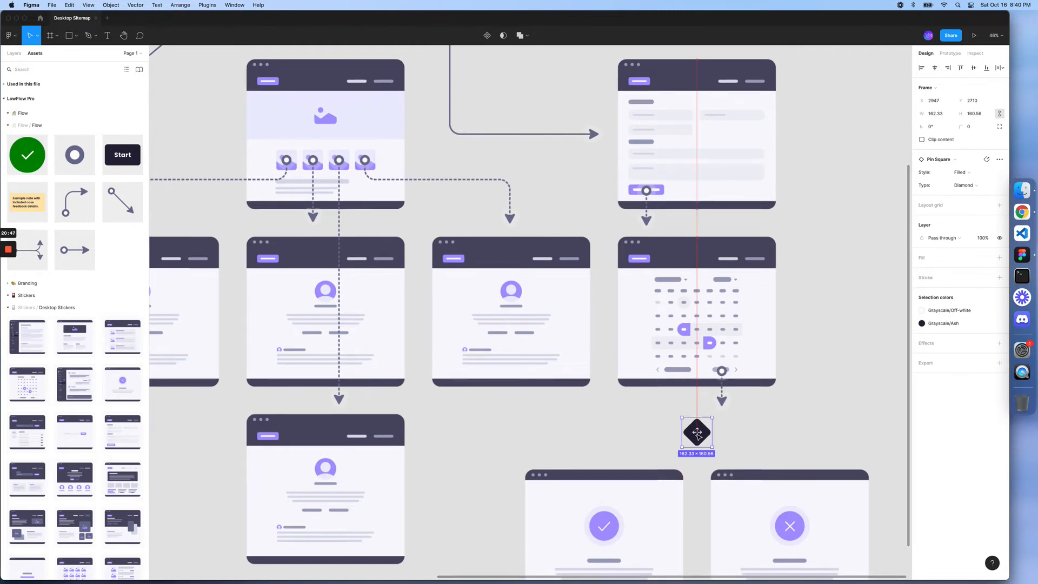
# Step: Replace the straight connector below the calendar page with a dashed Curved Connector whose end points down
pyautogui.click(722, 396)
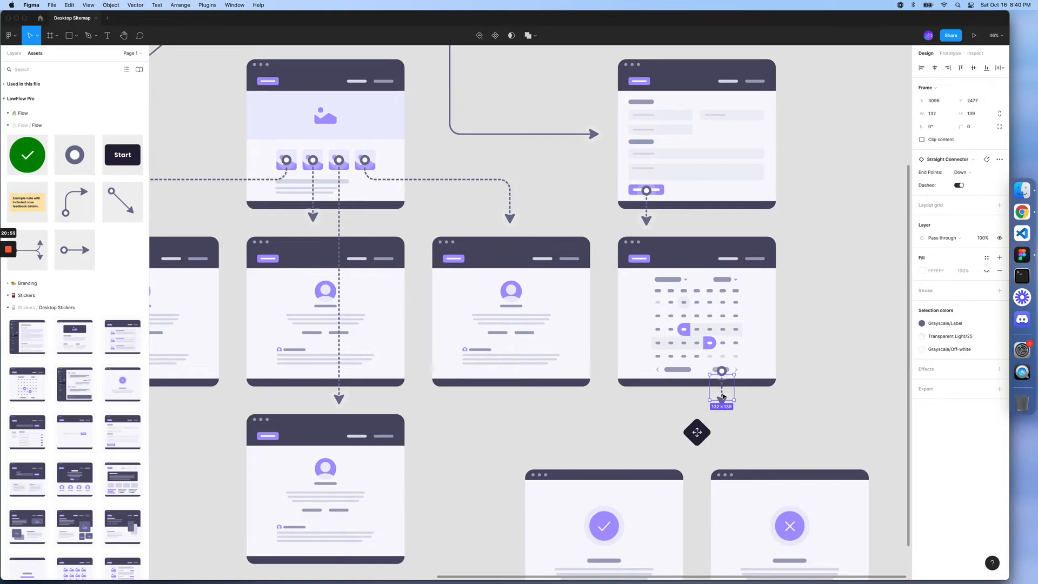
pyautogui.press('Escape')
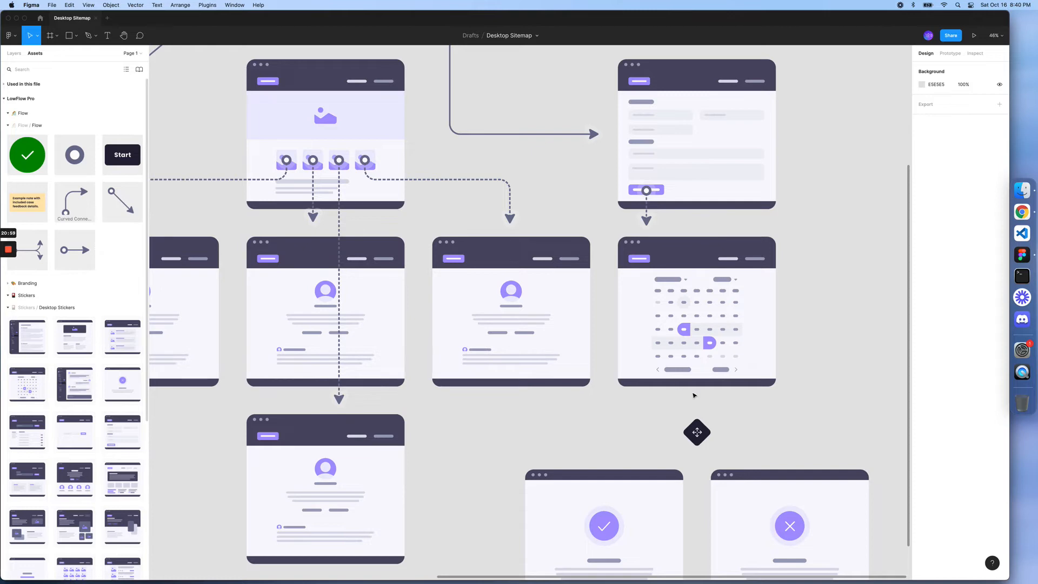
pyautogui.moveTo(694, 395); pyautogui.dragTo(707, 399)
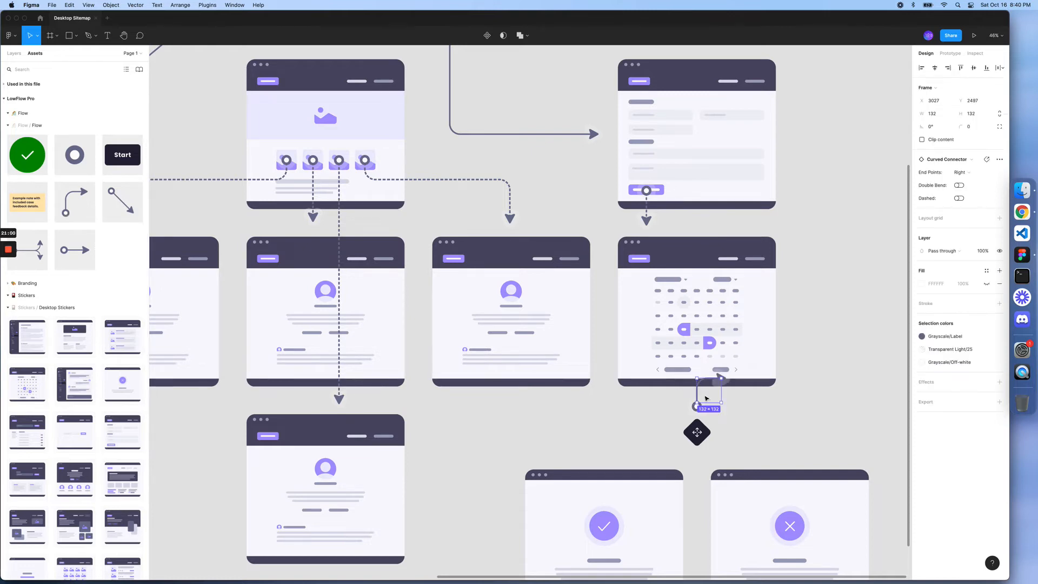
pyautogui.click(964, 173)
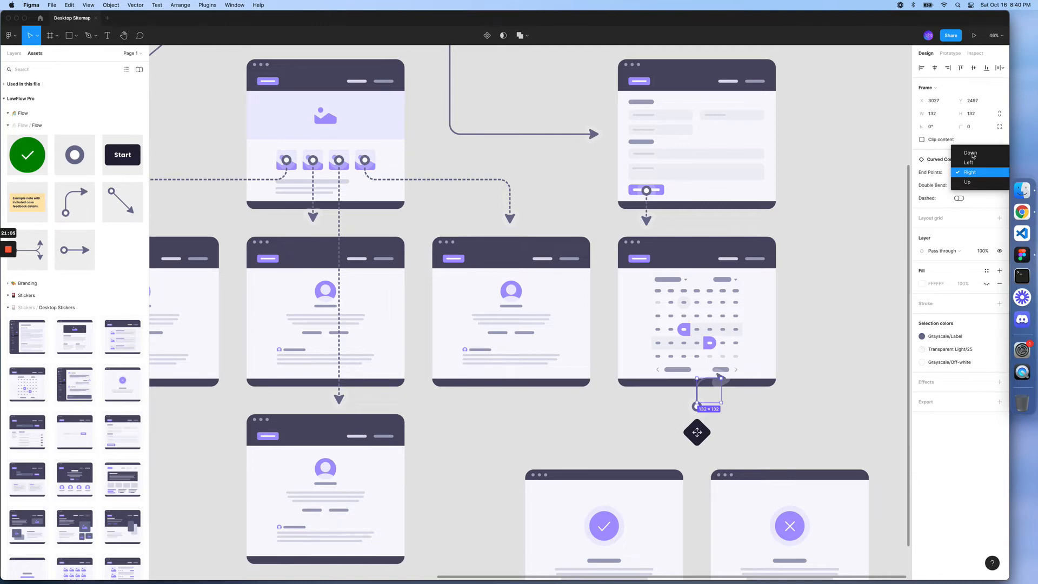
pyautogui.click(971, 153)
pyautogui.click(959, 198)
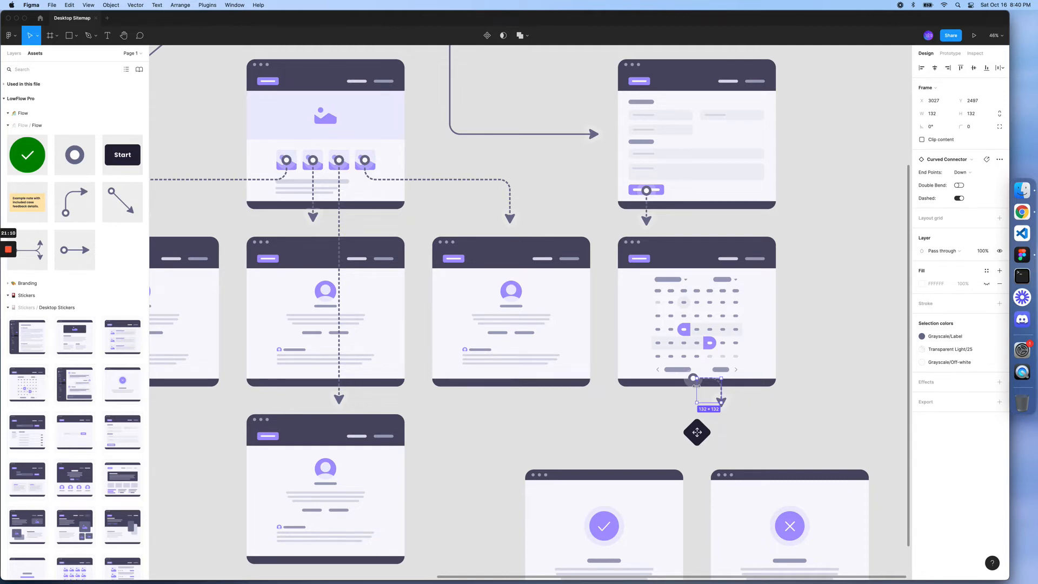
# Step: Flip the dashed curved connector horizontally and fit it to 114 × 164 at X 3138, Y 2455, pointing down at the diamond
pyautogui.hotkey('shift', 'h')
pyautogui.moveTo(713, 372); pyautogui.dragTo(714, 372)
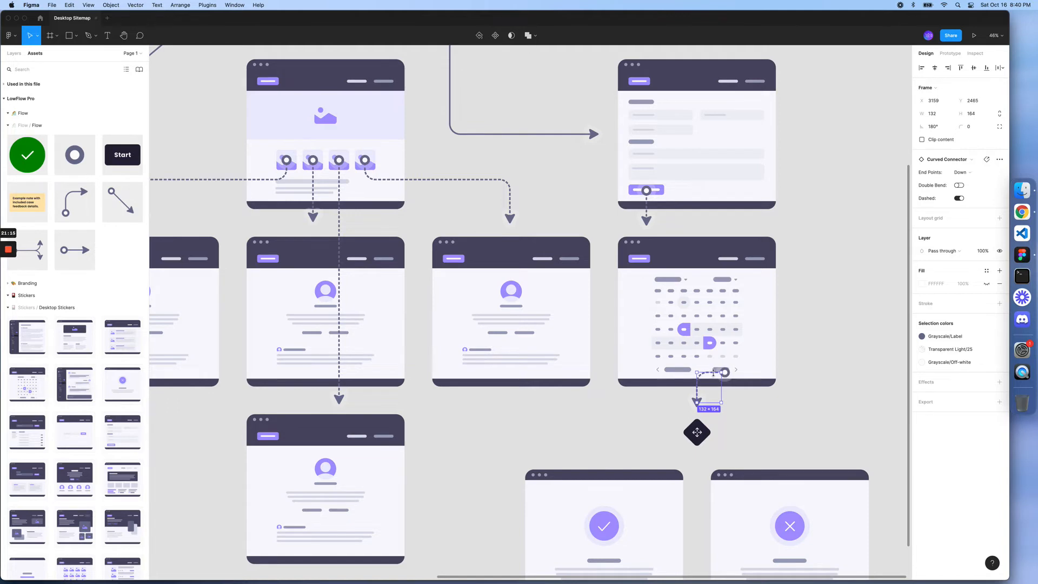
pyautogui.hotkey('shift', 'Left')
pyautogui.hotkey('shift', 'Left')
pyautogui.hotkey('shift', 'Up')
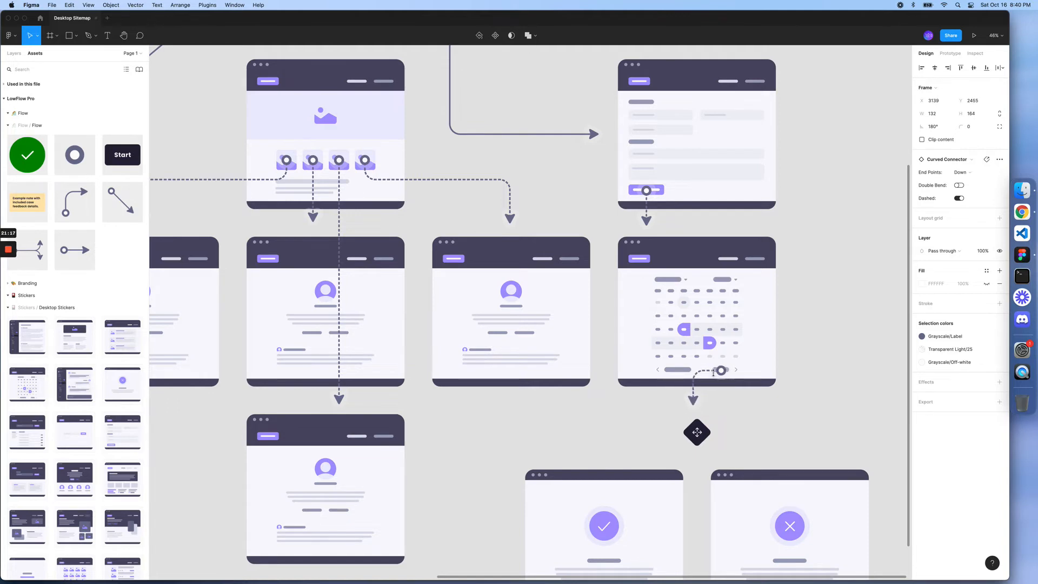
pyautogui.hotkey('shift', 'Right')
pyautogui.press('Right')
pyautogui.press('Right')
pyautogui.press('Right')
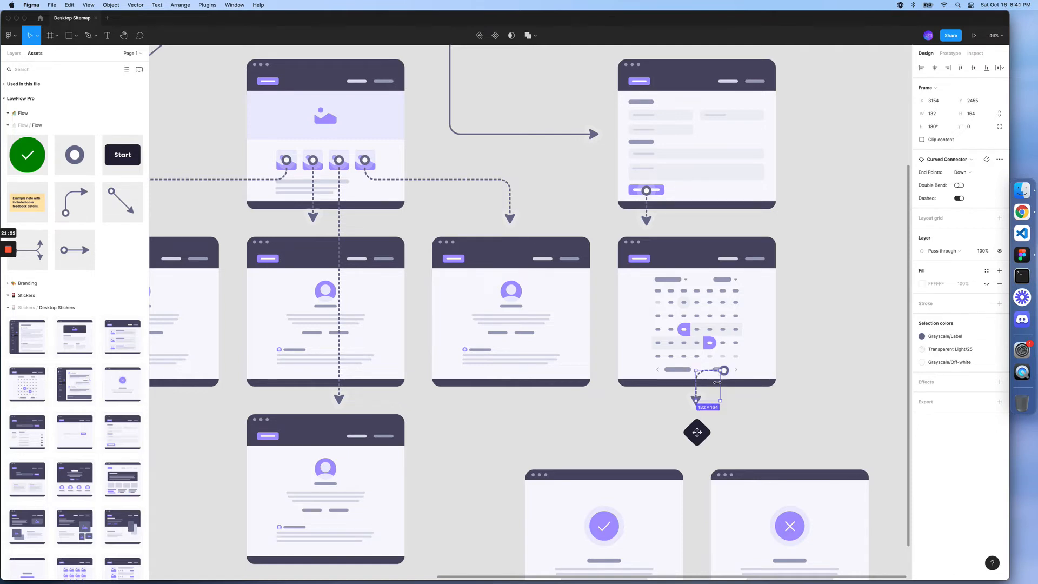
pyautogui.moveTo(720, 382); pyautogui.dragTo(717, 382)
pyautogui.press('Right')
pyautogui.press('Right')
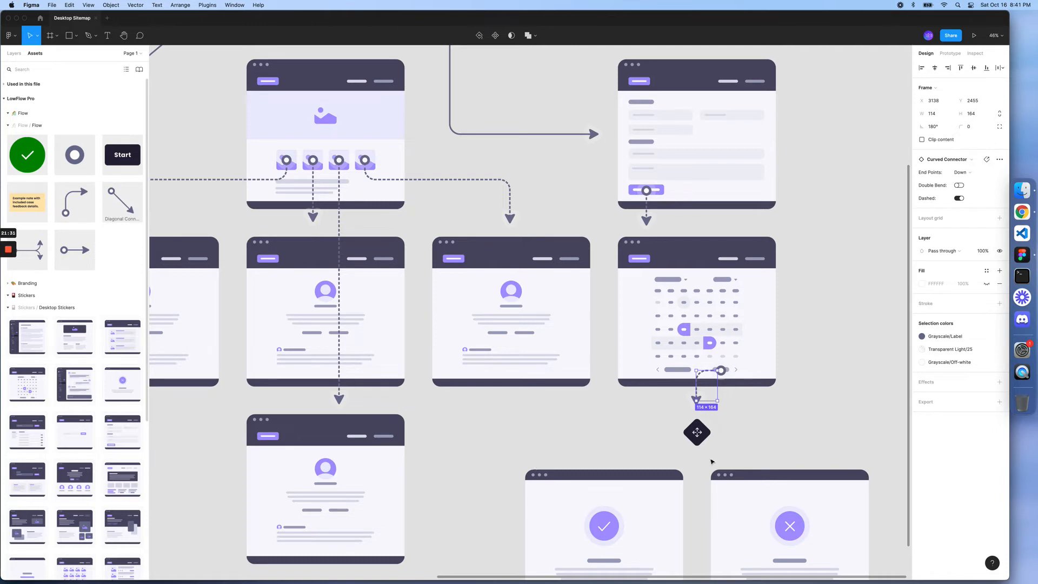
# Step: Add a dashed Diagonal Connector running from the diamond's edge toward the Error page
pyautogui.moveTo(122, 202); pyautogui.dragTo(725, 451)
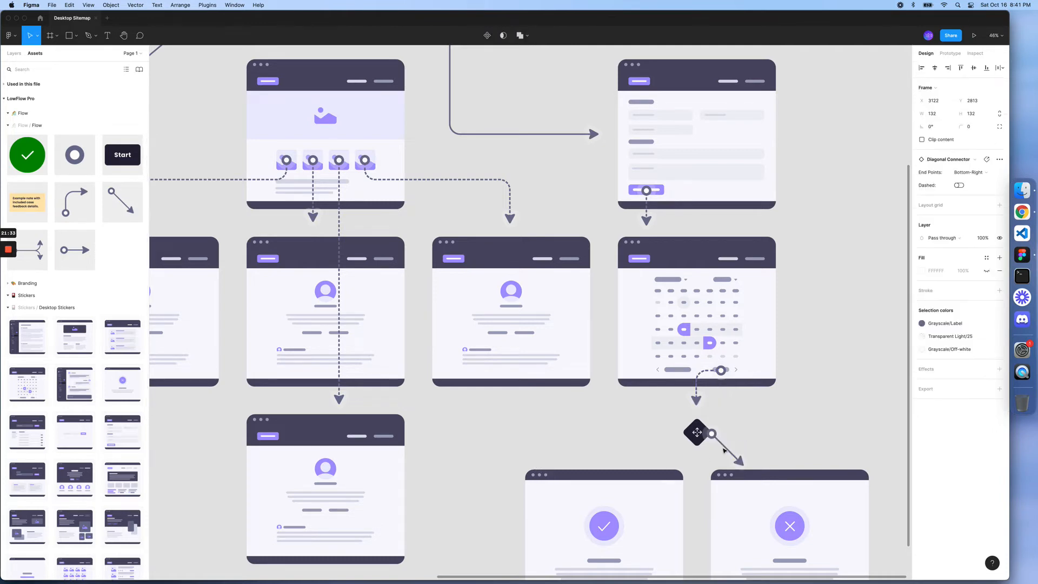
pyautogui.scroll(5, 725, 451)
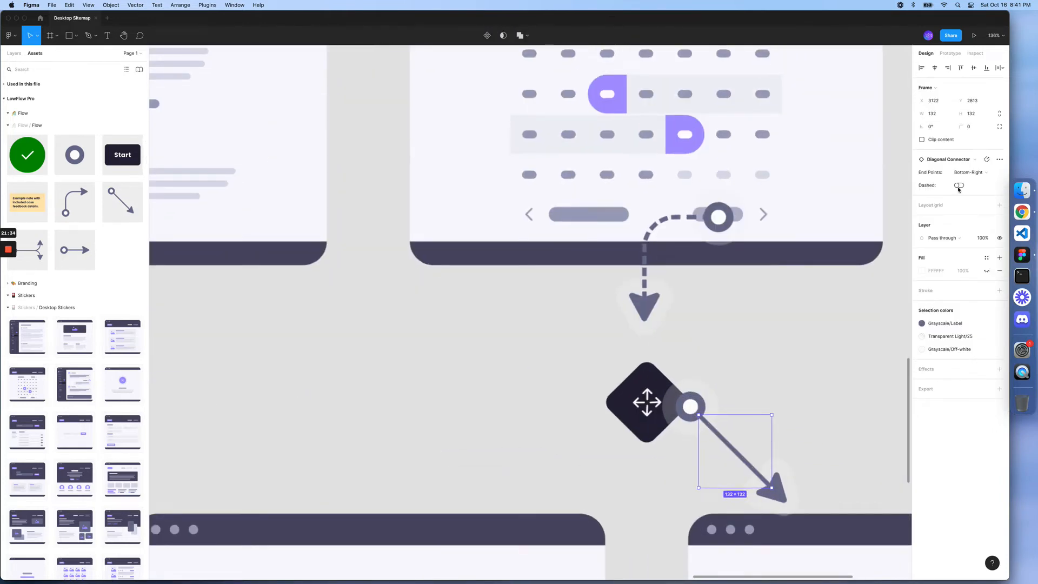
pyautogui.click(958, 186)
# Step: Move the Success and Error pages together down to Y 3092
pyautogui.scroll(-6, 709, 388)
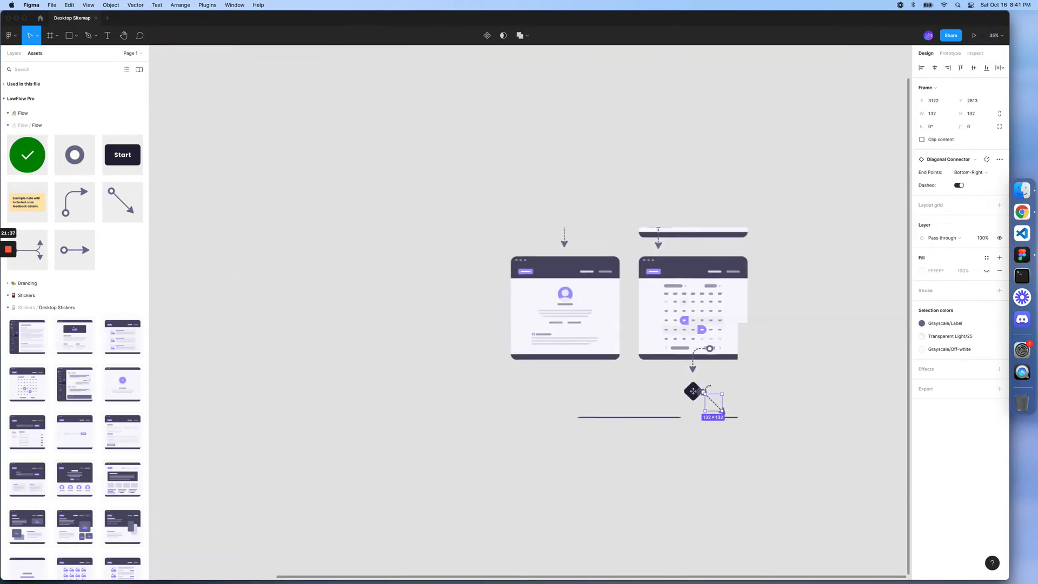
pyautogui.scroll(-2, 720, 418)
pyautogui.scroll(-3, 719, 418)
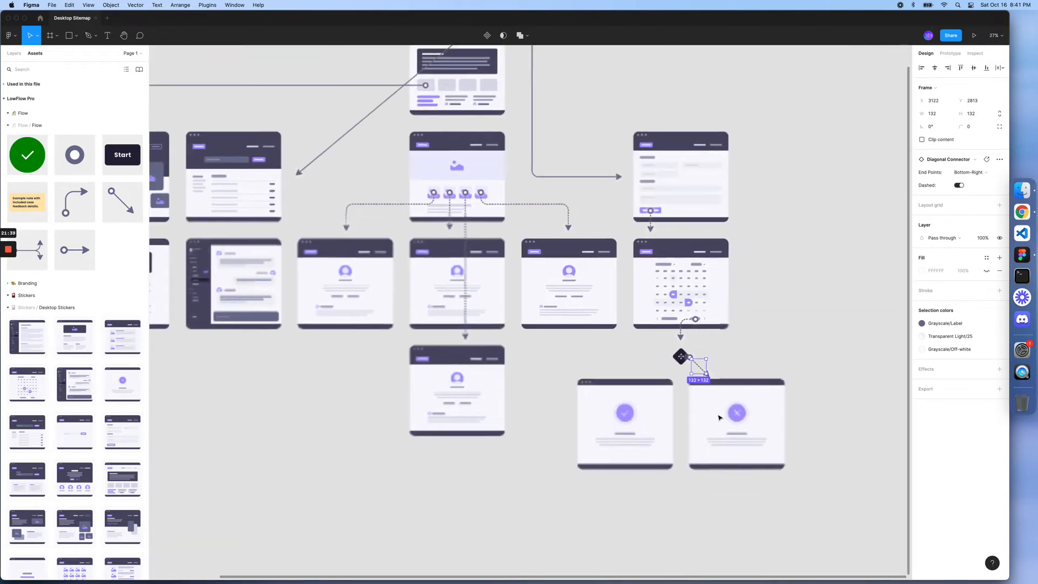
pyautogui.scroll(-2, 719, 418)
pyautogui.click(720, 400)
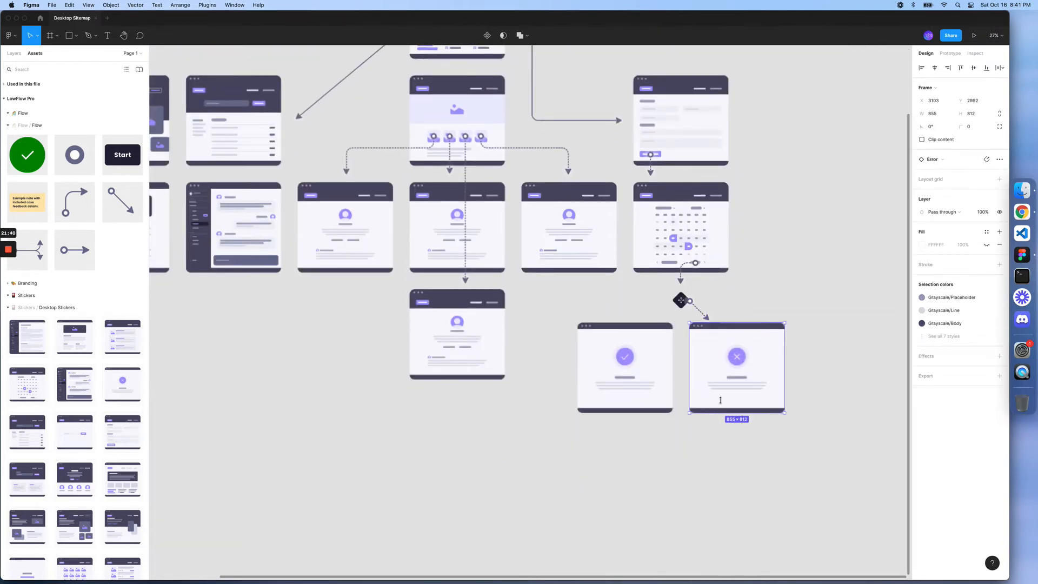
pyautogui.keyDown('shift'); pyautogui.click(647, 379); pyautogui.keyUp('shift')
pyautogui.hotkey('shift', 'Down')
pyautogui.hotkey('shift', 'Down')
pyautogui.hotkey('shift', 'Down')
pyautogui.hotkey('shift', 'Down')
pyautogui.hotkey('shift', 'Down')
pyautogui.hotkey('shift', 'Down')
pyautogui.hotkey('shift', 'Down')
pyautogui.hotkey('shift', 'Down')
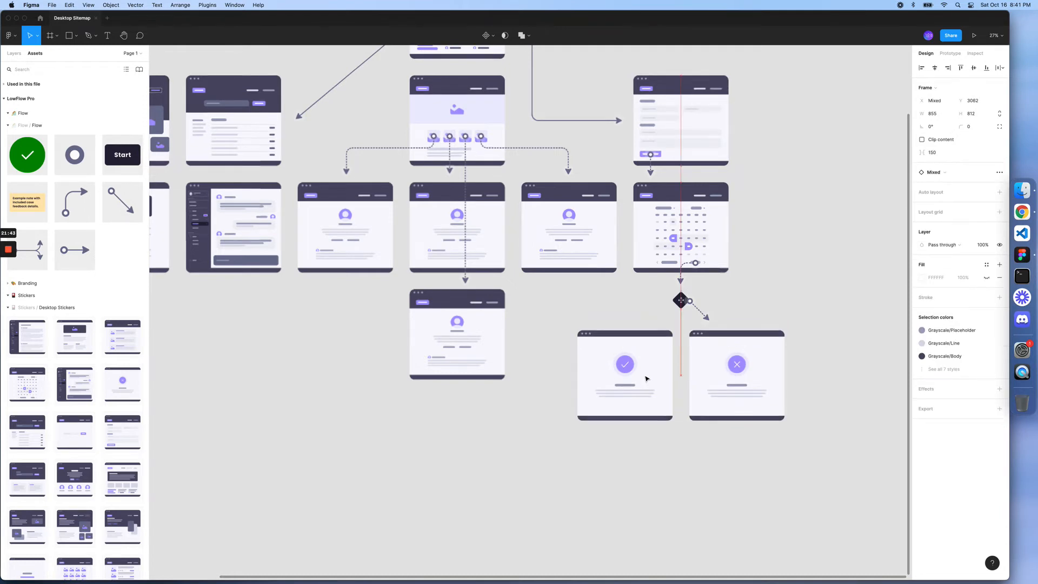
pyautogui.hotkey('shift', 'Down')
pyautogui.hotkey('shift', 'Down')
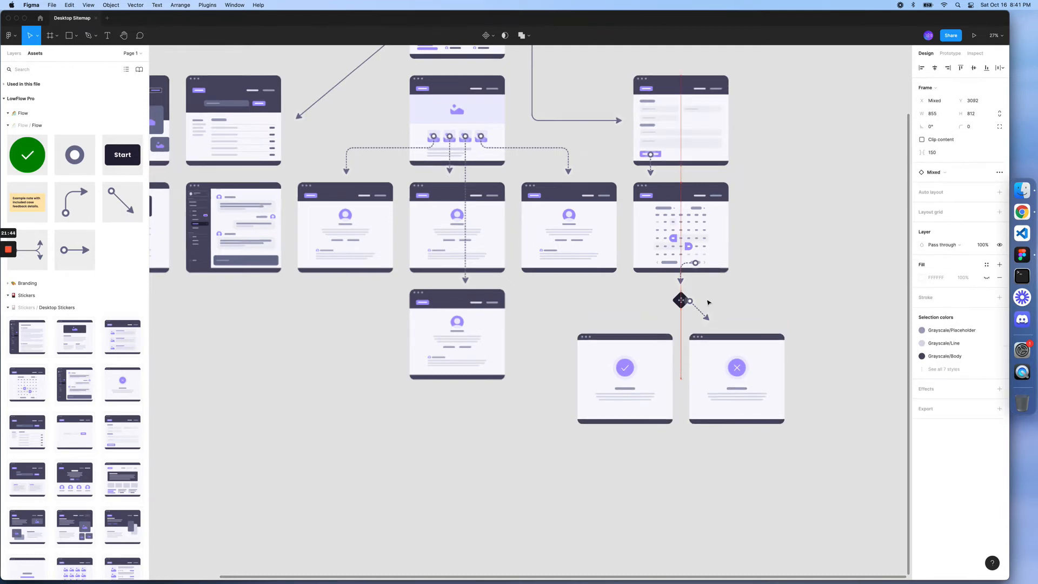
# Step: Replace the diagonal connector beside the diamond with a single-bend Curved Connector whose end points down
pyautogui.click(699, 312)
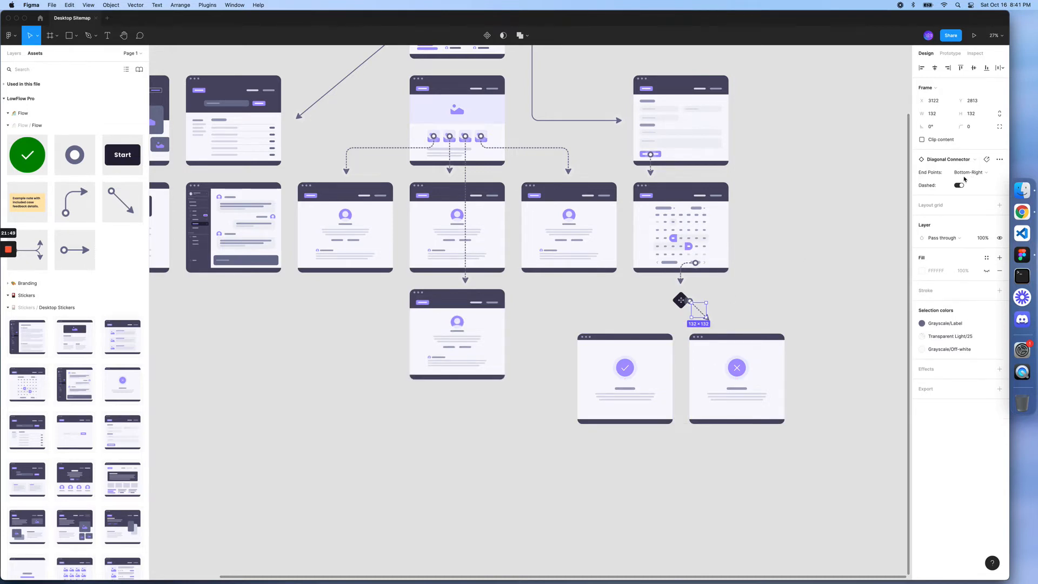
pyautogui.press('Delete')
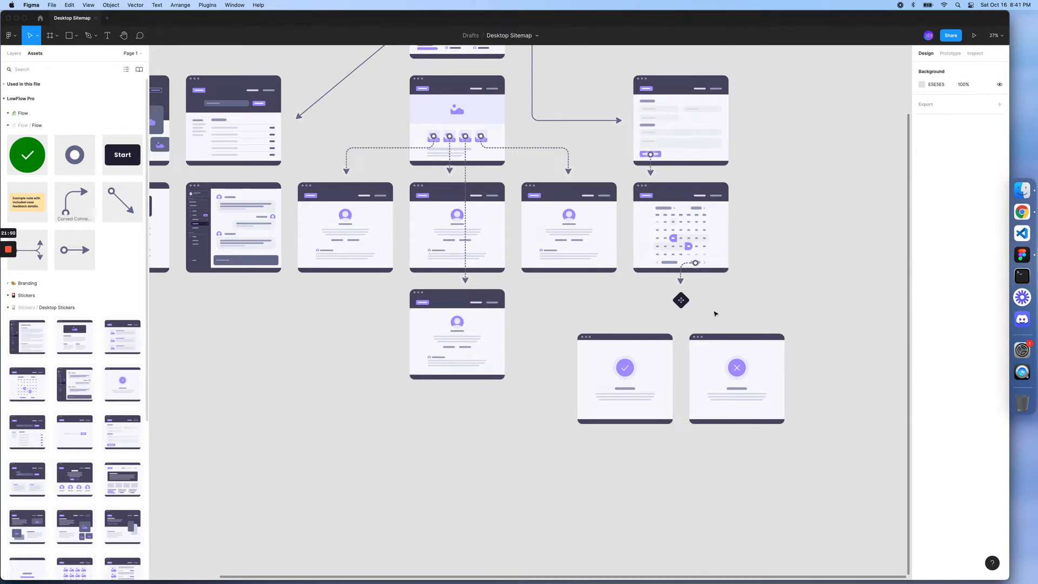
pyautogui.moveTo(75, 202); pyautogui.dragTo(714, 313)
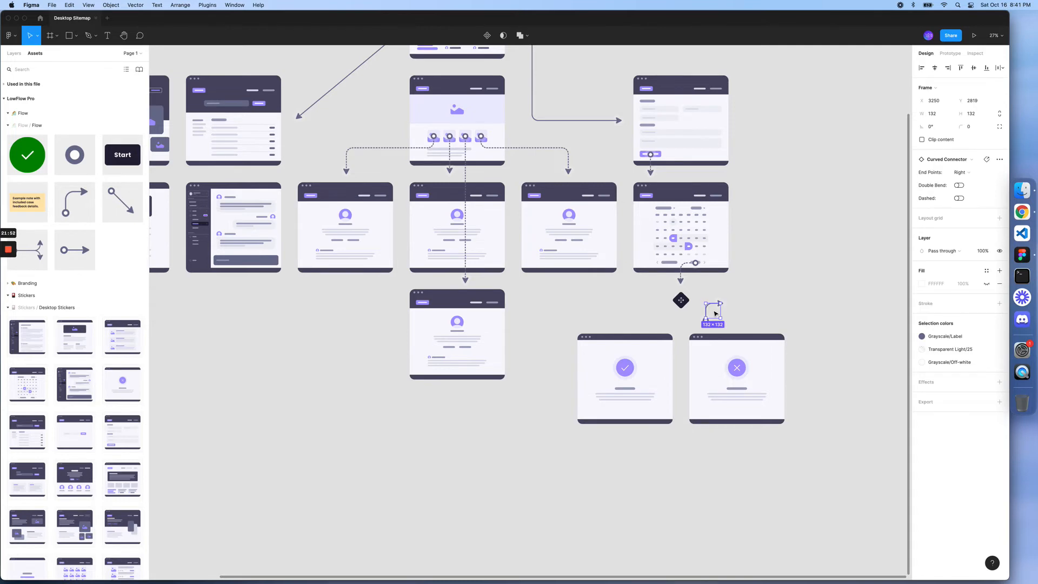
pyautogui.click(959, 185)
pyautogui.click(958, 185)
pyautogui.click(959, 186)
pyautogui.click(964, 174)
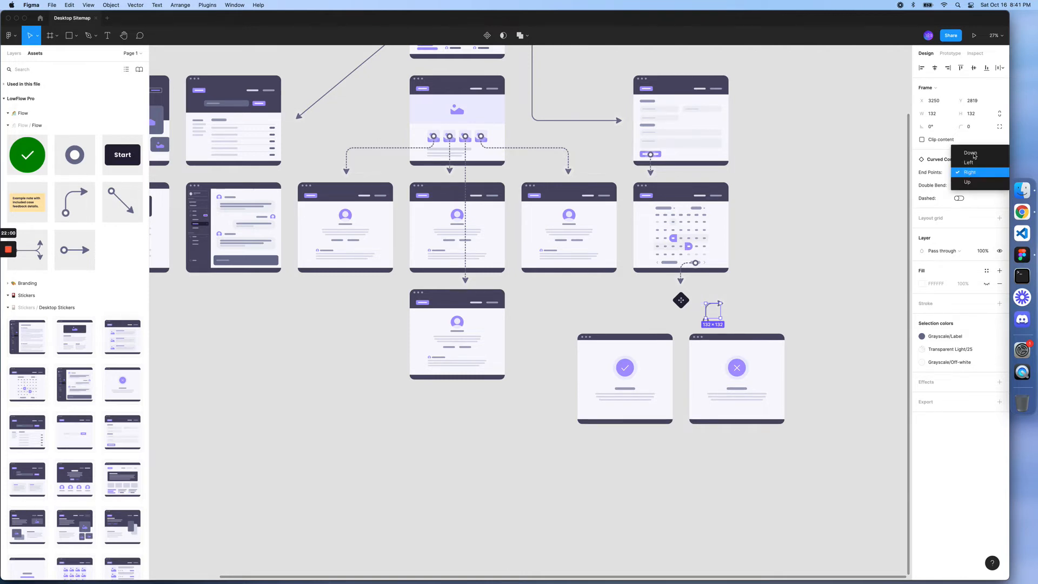
pyautogui.click(972, 153)
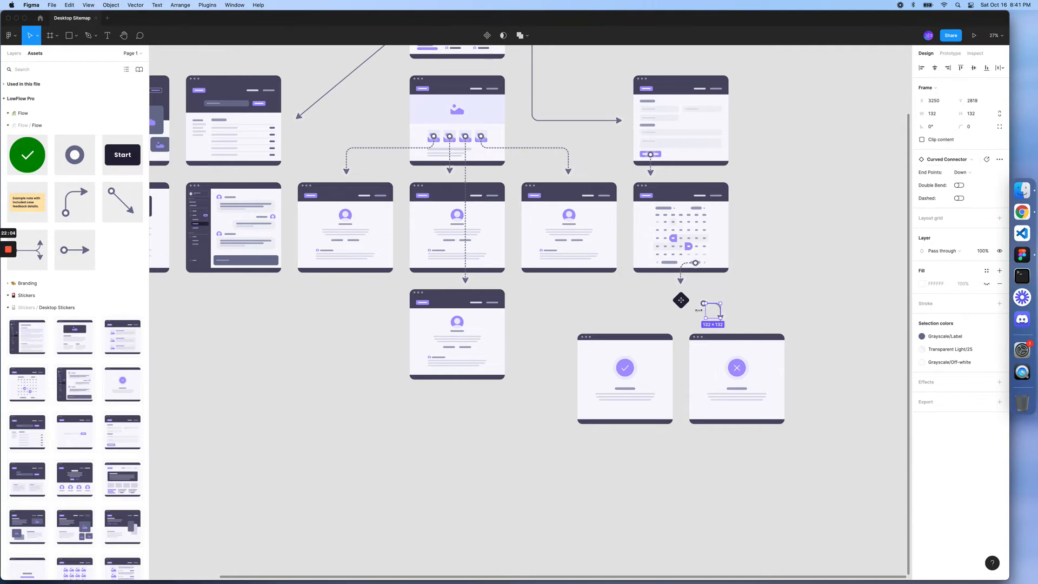
# Step: Resize the curved connector to 340 × 179 at X 3191, Y 2768, ending above the Error page's centre, and make it dashed
pyautogui.moveTo(701, 310); pyautogui.dragTo(731, 322)
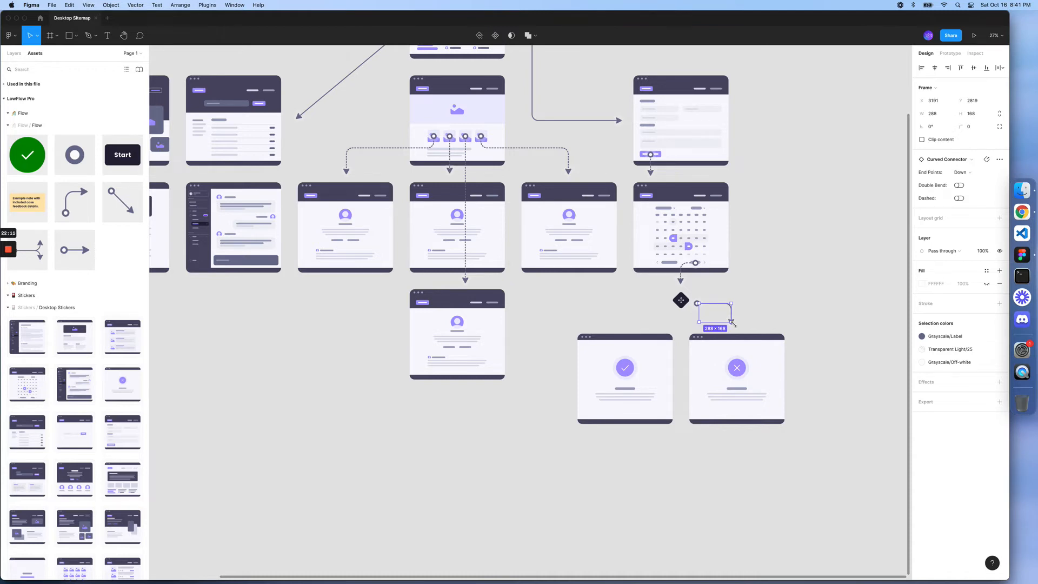
pyautogui.moveTo(732, 322); pyautogui.dragTo(737, 324)
pyautogui.press('Up')
pyautogui.hotkey('shift', 'Up')
pyautogui.hotkey('shift', 'Up')
pyautogui.hotkey('shift', 'Up')
pyautogui.hotkey('shift', 'Up')
pyautogui.hotkey('shift', 'Up')
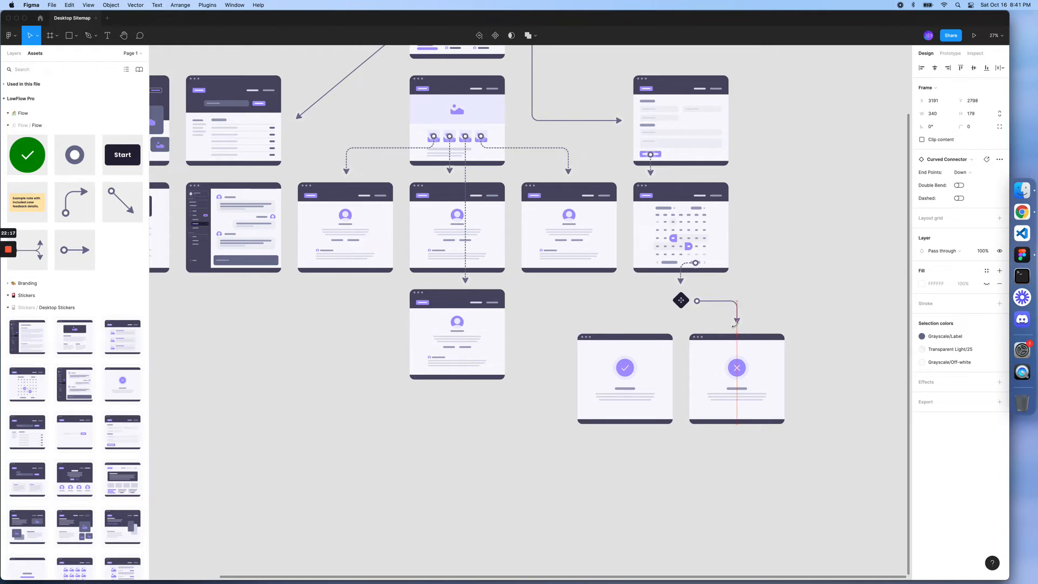
pyautogui.click(960, 198)
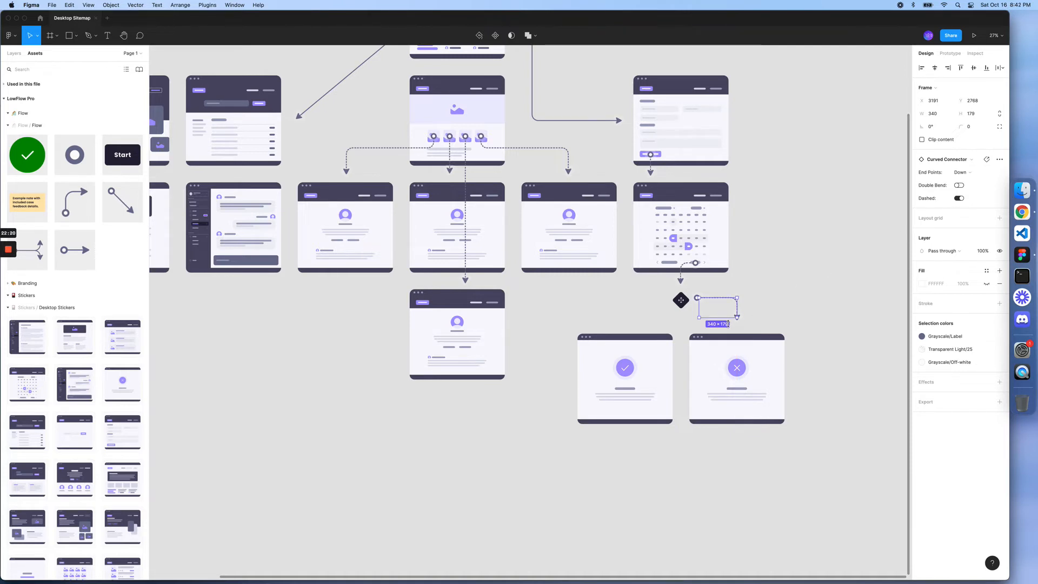
# Step: Lengthen the curved dashed connector above the error screen to a height of 223 and nudge it down
pyautogui.moveTo(728, 318); pyautogui.dragTo(727, 322)
pyautogui.hotkey('shift', 'Down')
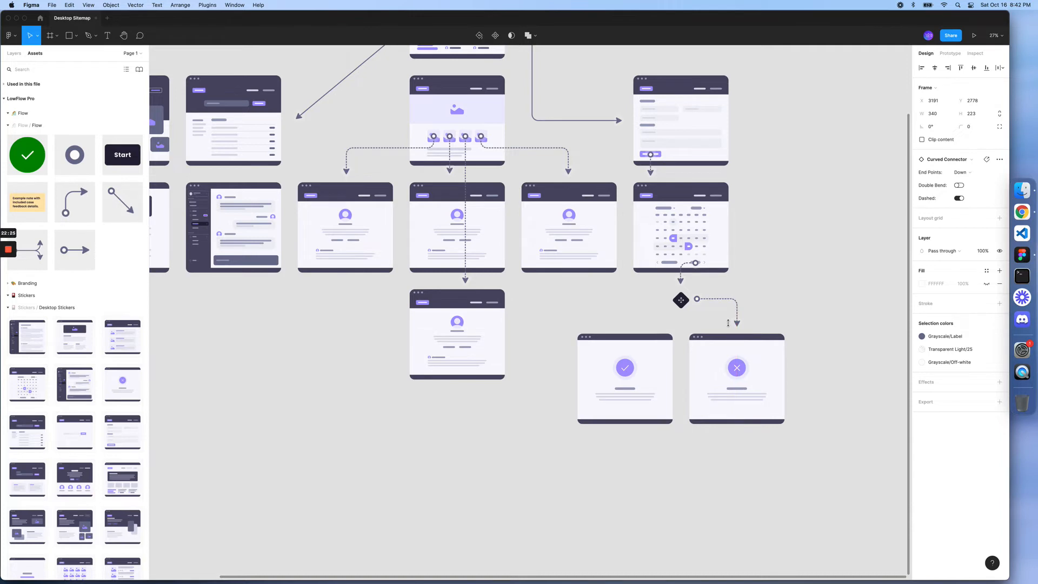
pyautogui.press('Down')
# Step: Move the decision diamond, its curved connector, and the success and error screens down together, putting the connector at Y 2838
pyautogui.click(680, 279)
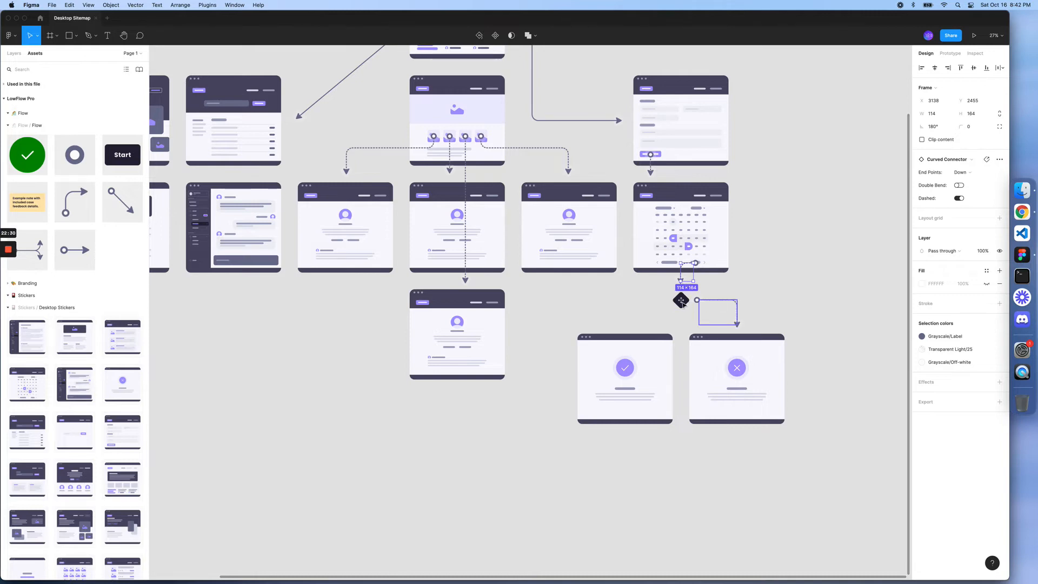
pyautogui.click(711, 300)
pyautogui.keyDown('shift'); pyautogui.click(684, 302); pyautogui.keyUp('shift')
pyautogui.keyDown('shift'); pyautogui.click(701, 353); pyautogui.keyUp('shift')
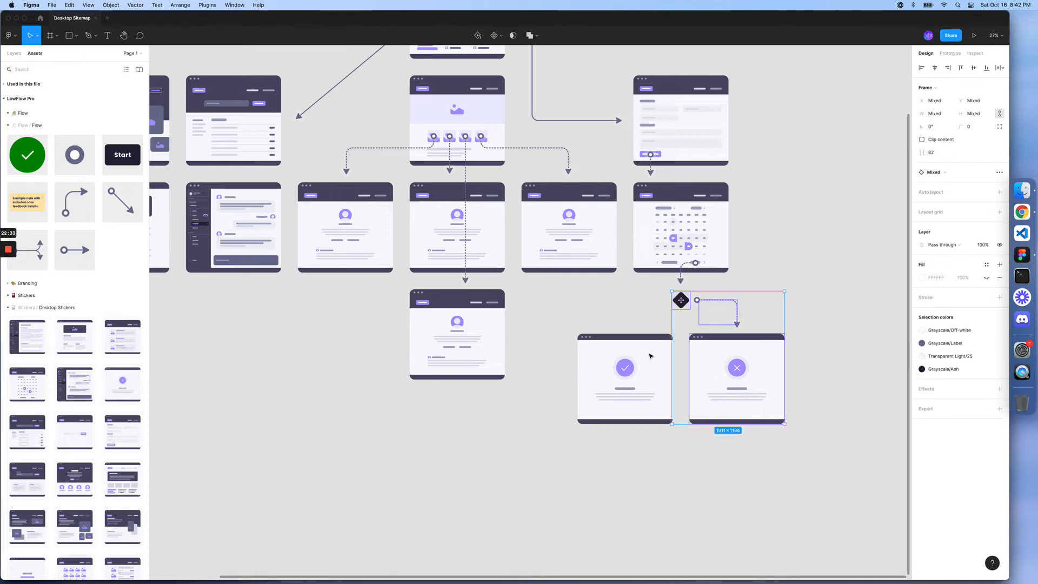
pyautogui.keyDown('shift'); pyautogui.click(651, 356); pyautogui.keyUp('shift')
pyautogui.hotkey('shift', 'Down')
pyautogui.hotkey('shift', 'Down')
pyautogui.hotkey('shift', 'Down')
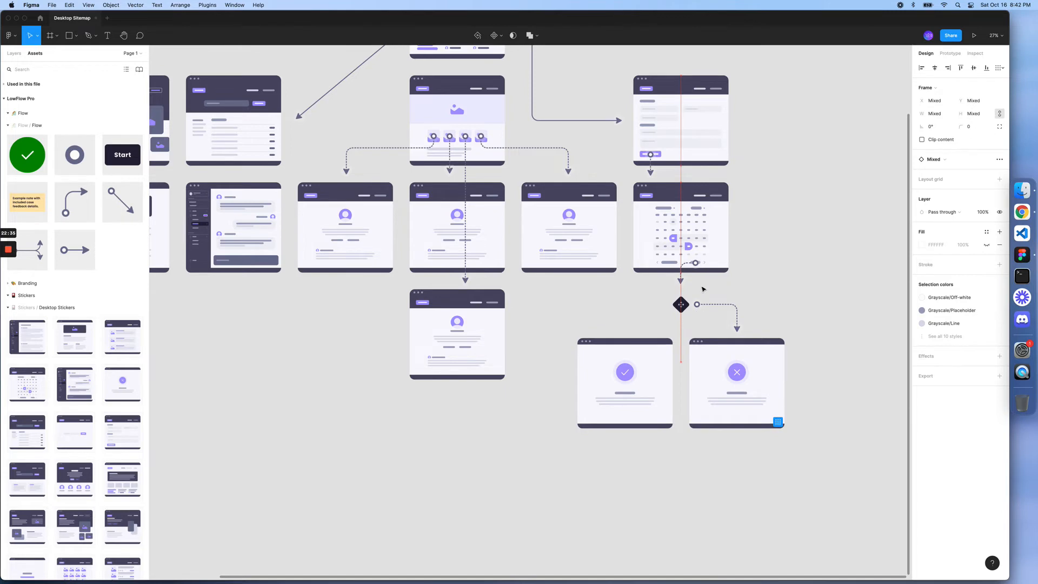
pyautogui.hotkey('shift', 'Down')
# Step: Lengthen the dashed connector below the calendar screen slightly so it reaches closer to the decision diamond
pyautogui.click(703, 289)
pyautogui.click(682, 303)
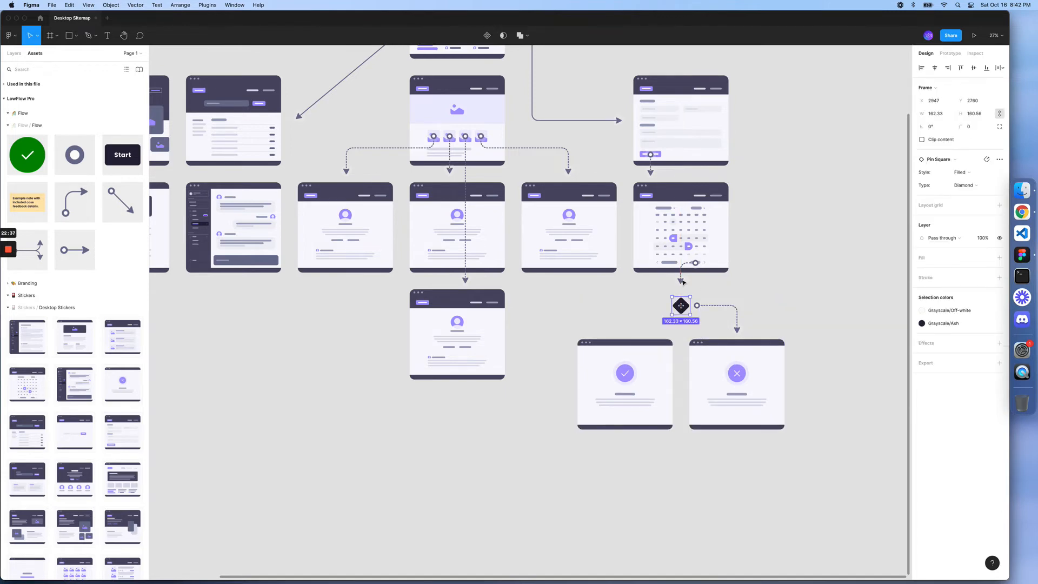
pyautogui.click(683, 281)
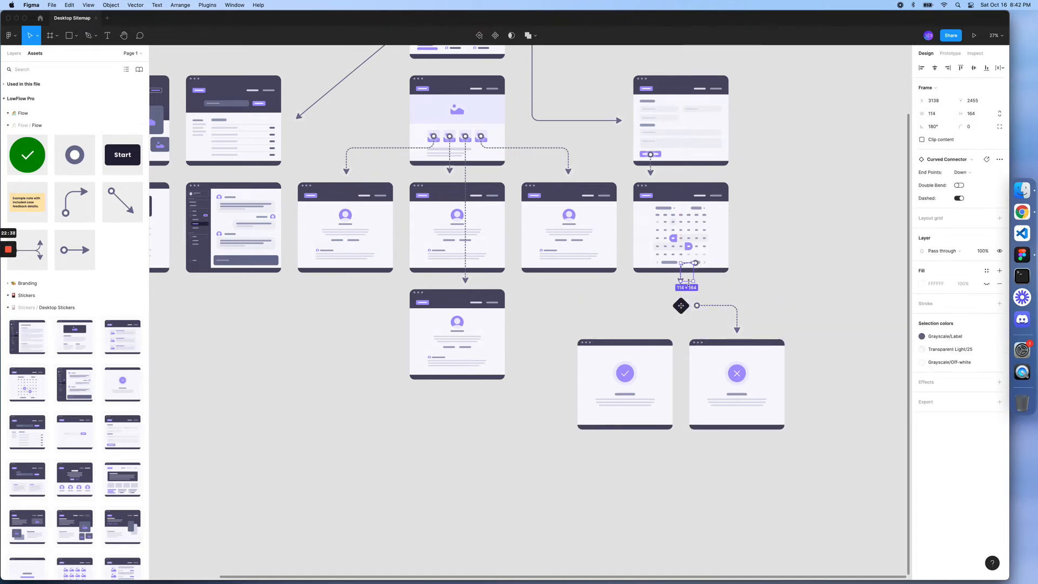
pyautogui.moveTo(688, 281); pyautogui.dragTo(689, 285)
# Step: Narrow the error-branch connector to 314 wide and place a horizontally flipped duplicate between the diamond and the success screen
pyautogui.click(705, 320)
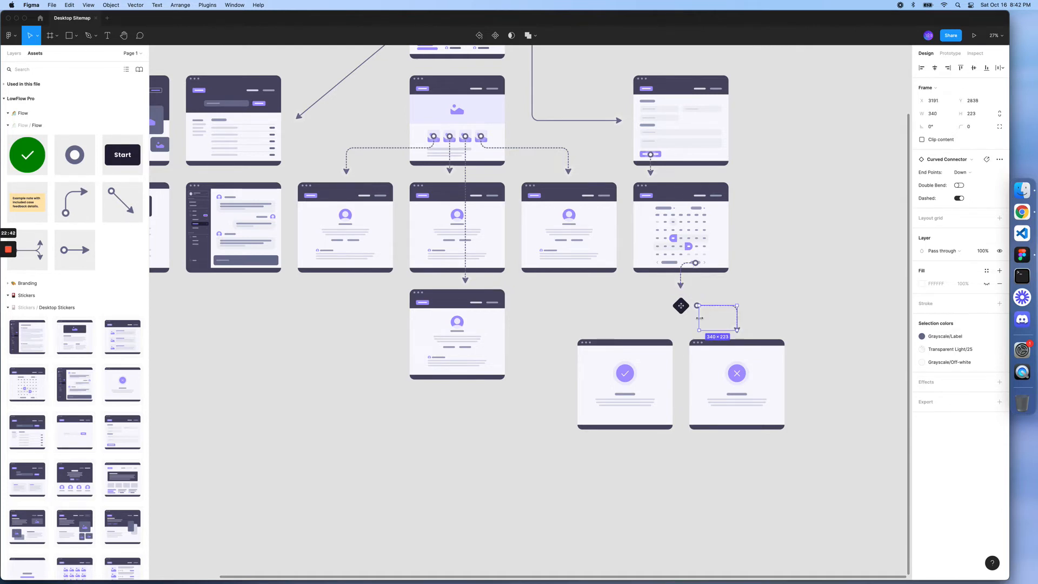
pyautogui.moveTo(700, 318); pyautogui.dragTo(703, 319)
pyautogui.press('super+d')
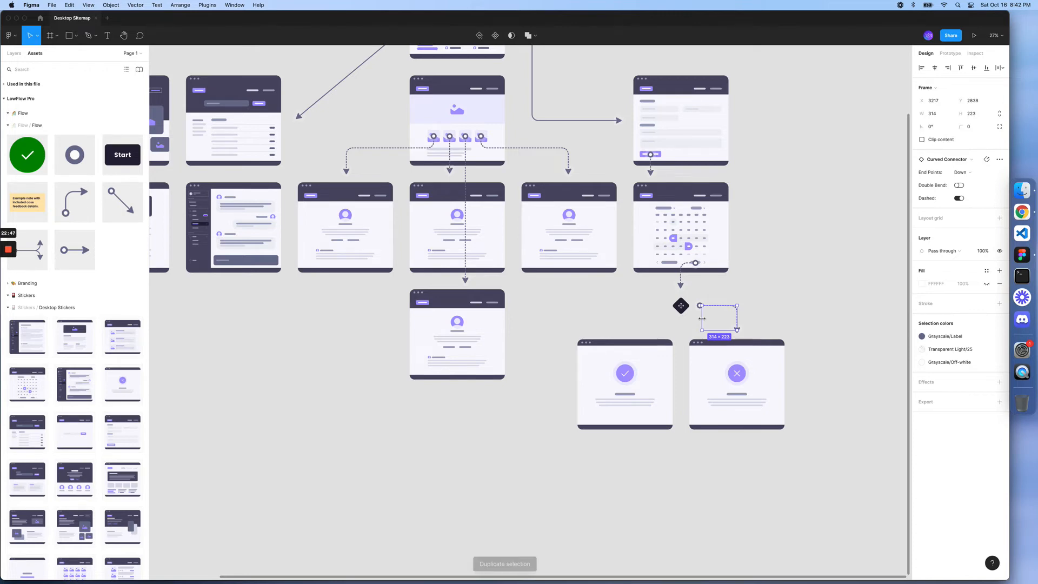
pyautogui.hotkey('shift', 'h')
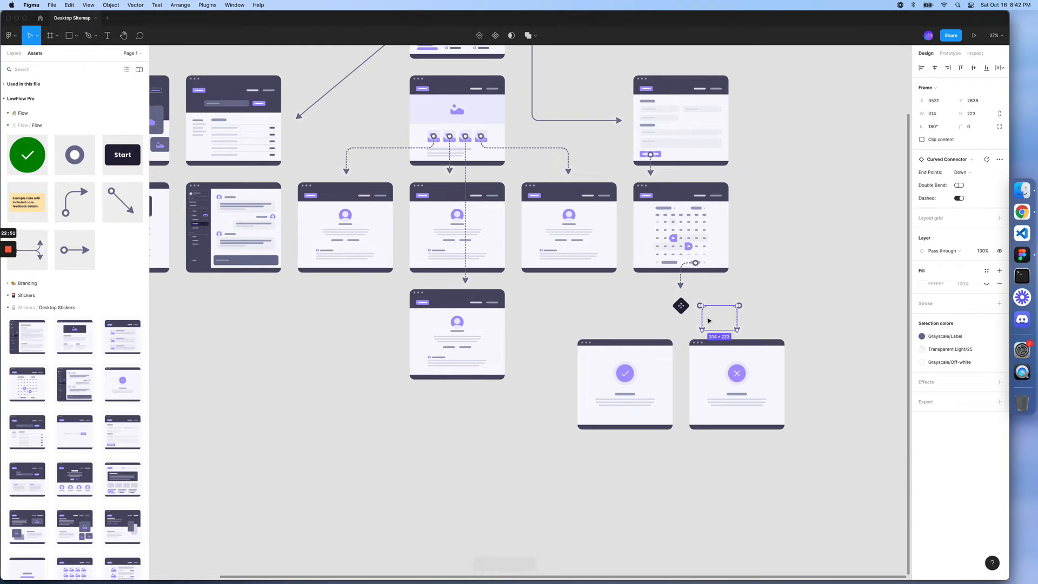
pyautogui.moveTo(701, 323); pyautogui.dragTo(632, 324)
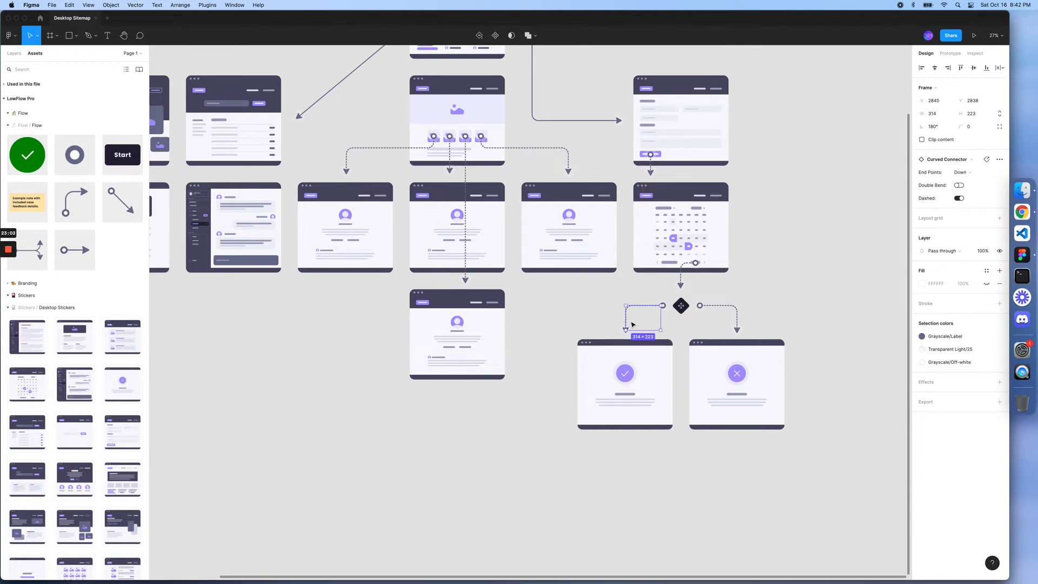
pyautogui.click(738, 497)
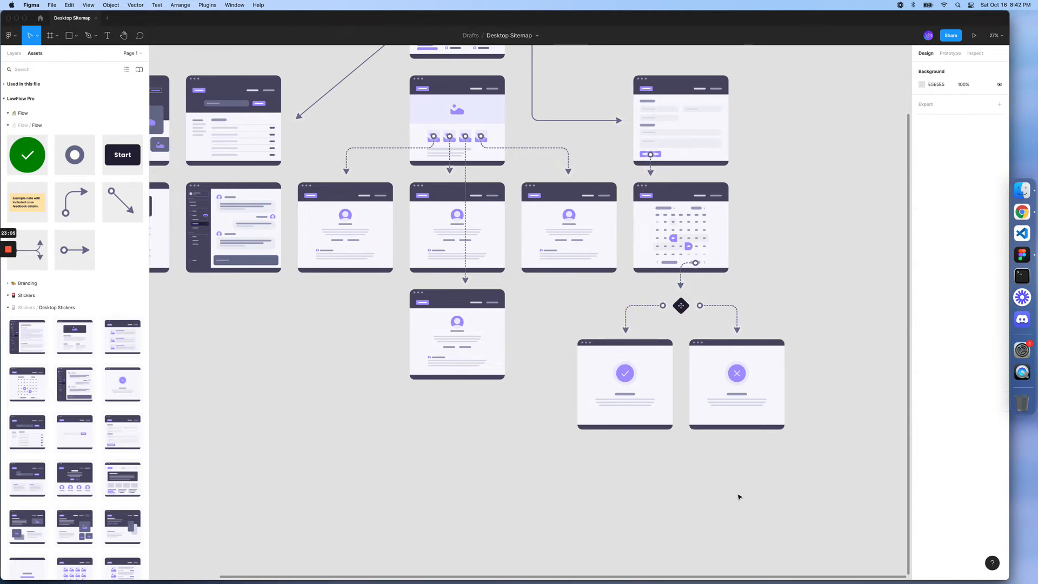
# Step: Place a copy of the form screen's dashed straight connector between the list and chat screens, extended upward to 345 high
pyautogui.scroll(-5, 738, 496)
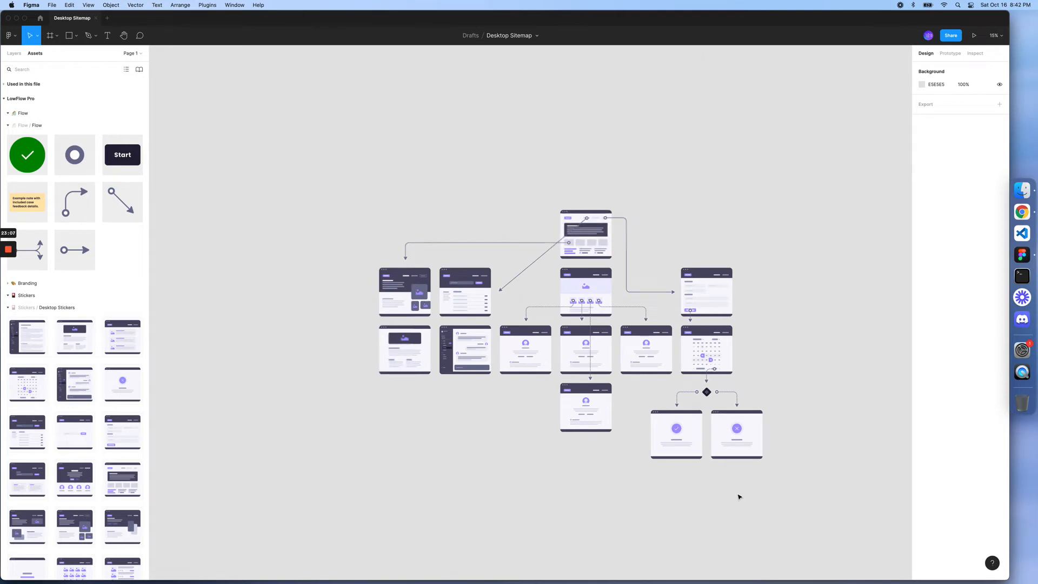
pyautogui.hscroll(-3, 738, 497)
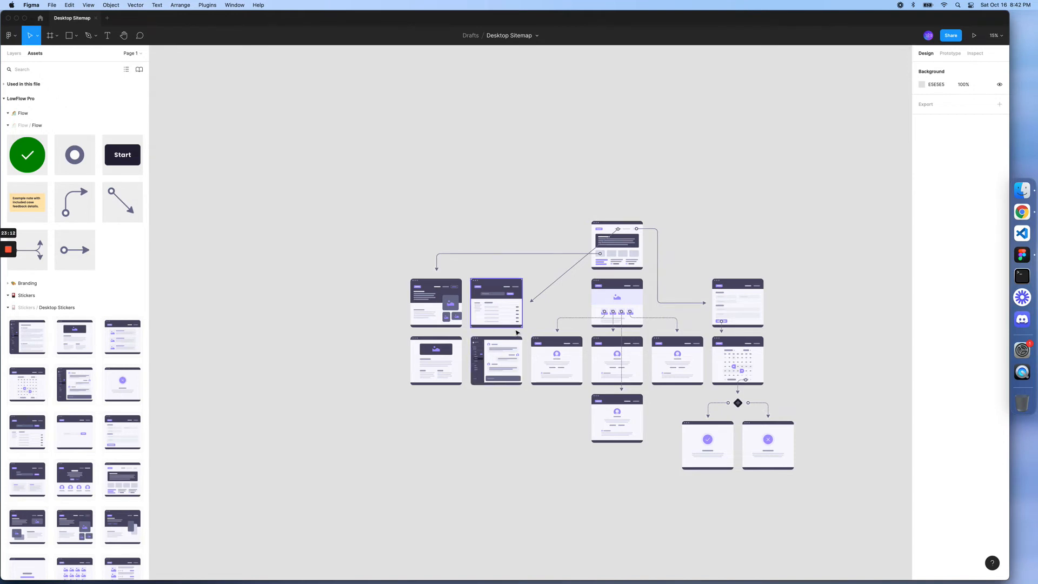
pyautogui.scroll(2, 514, 332)
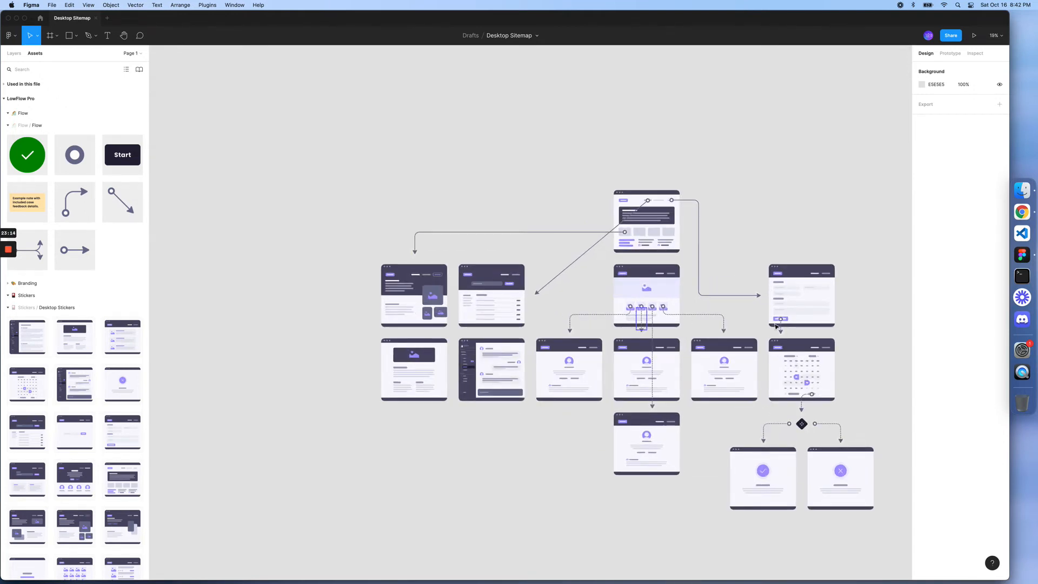
pyautogui.click(781, 327)
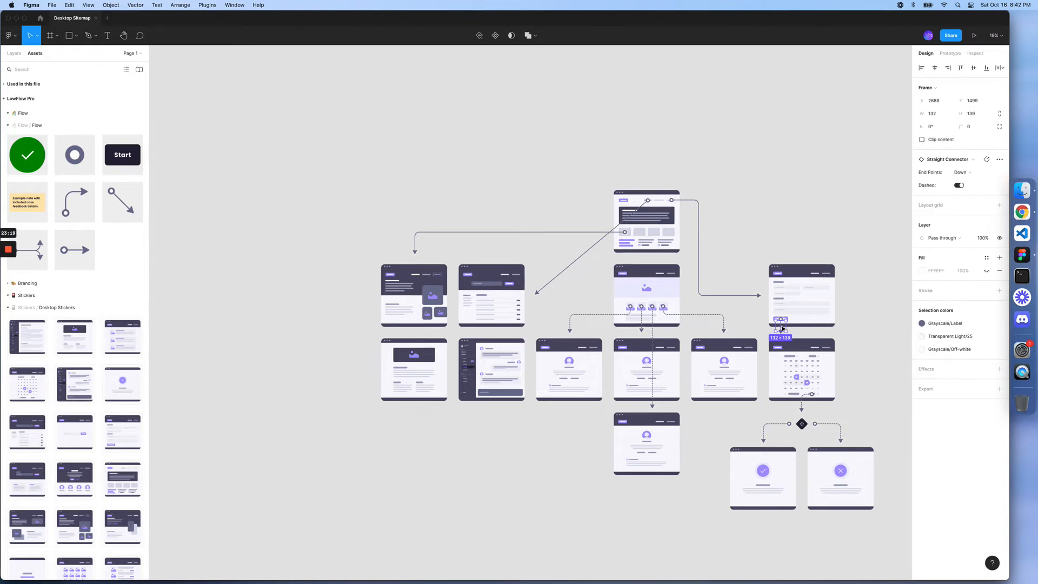
pyautogui.press('super+v')
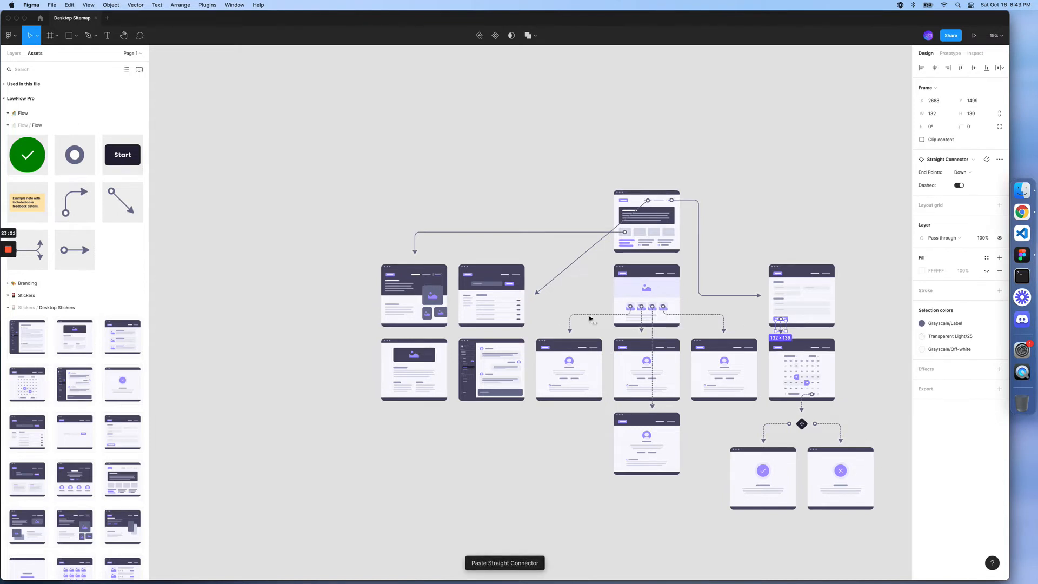
pyautogui.moveTo(781, 324); pyautogui.dragTo(487, 330)
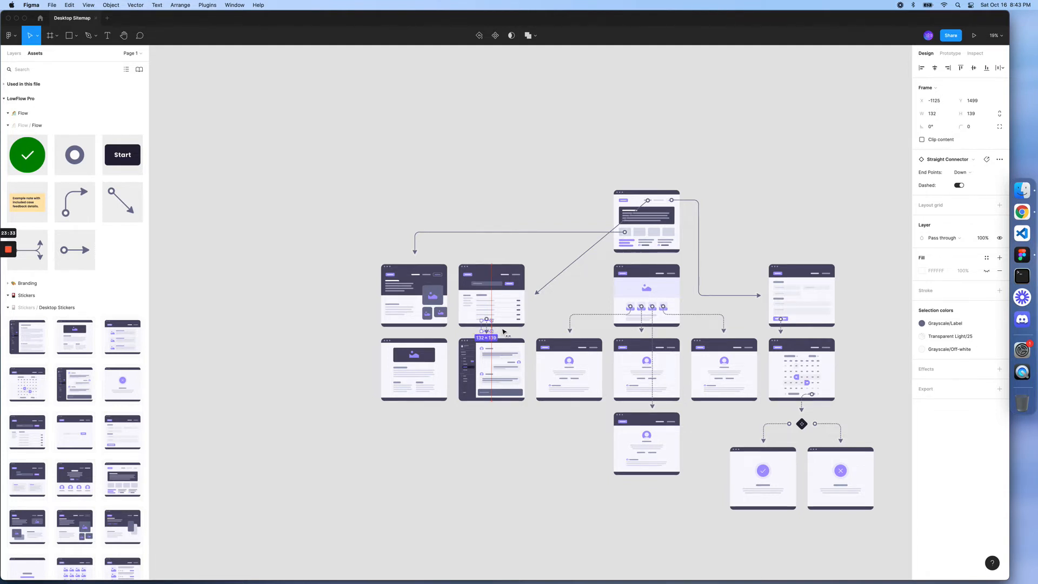
pyautogui.moveTo(478, 328); pyautogui.dragTo(469, 330)
pyautogui.hotkey('shift', 'Left')
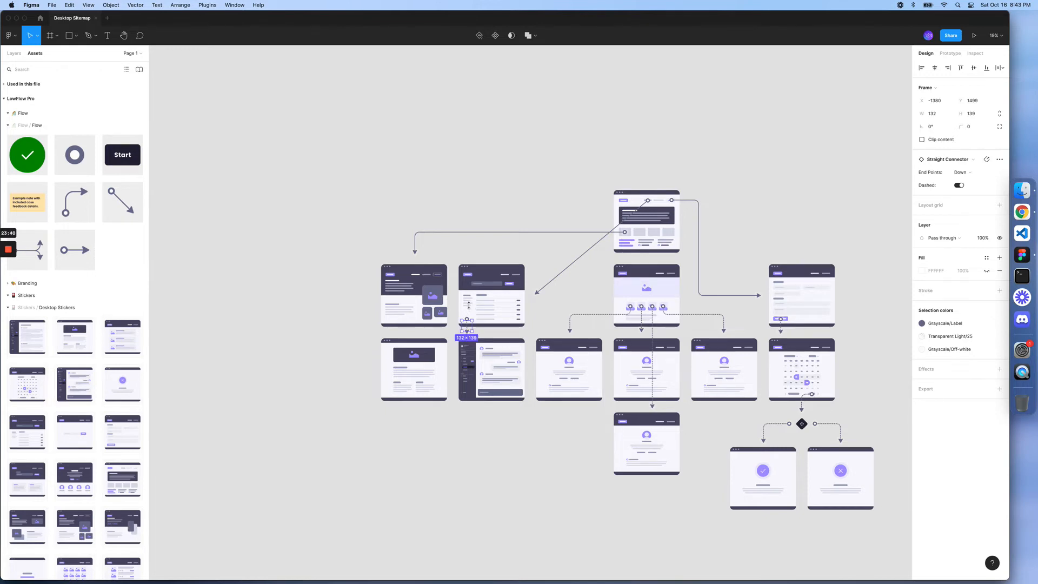
pyautogui.moveTo(468, 305); pyautogui.dragTo(468, 304)
pyautogui.moveTo(468, 304); pyautogui.dragTo(468, 305)
# Step: Paste another dashed straight connector between the leftmost landing and article screens and extend it upward to 464 high
pyautogui.press('super+v')
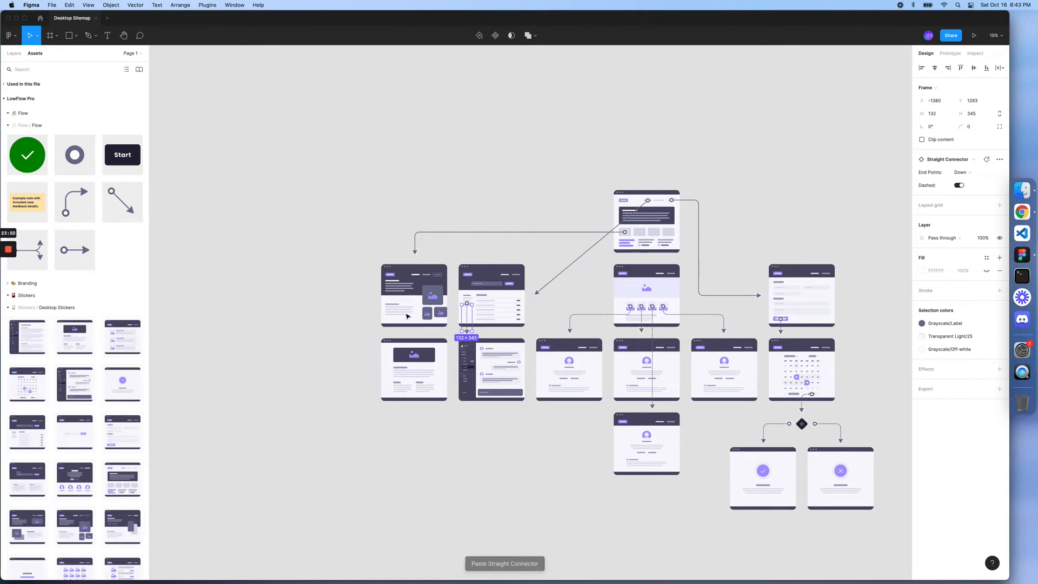
pyautogui.moveTo(469, 315); pyautogui.dragTo(430, 315)
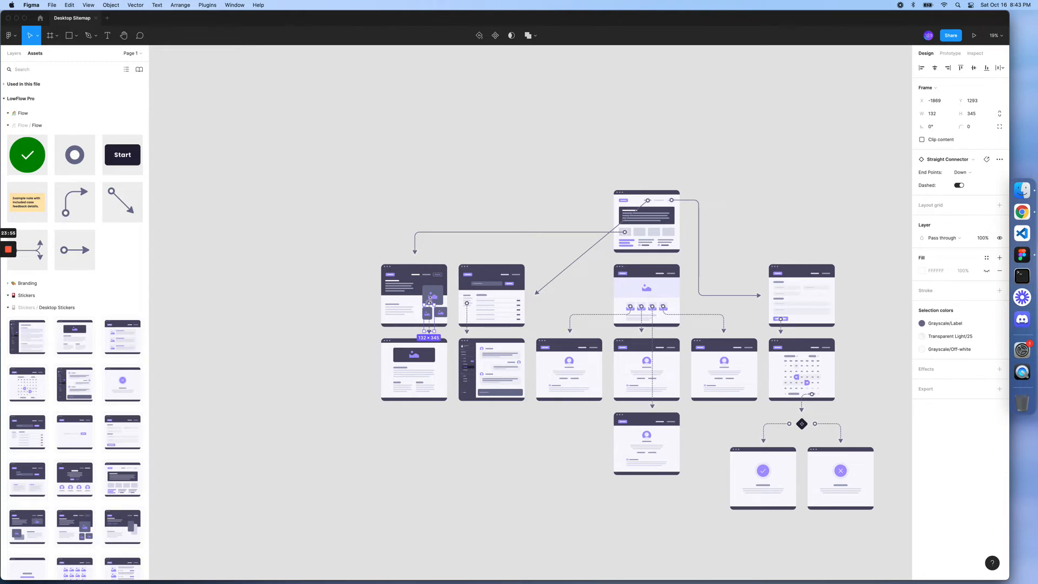
pyautogui.moveTo(430, 302); pyautogui.dragTo(431, 295)
pyautogui.click(319, 342)
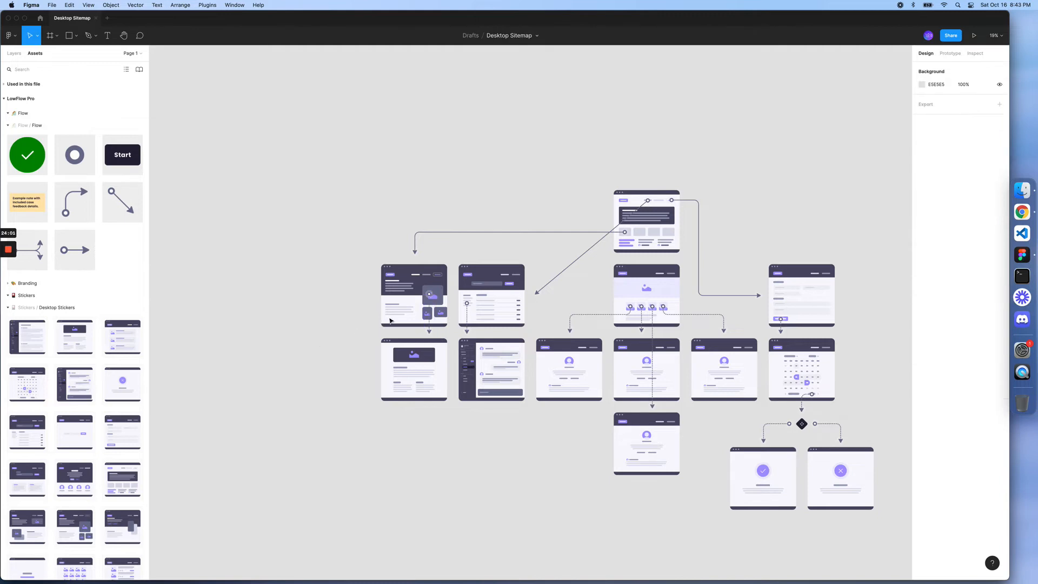
# Step: Shift the landing screen's dashed connector right to centre it on the large image, and resize it to 122 × 429
pyautogui.click(431, 312)
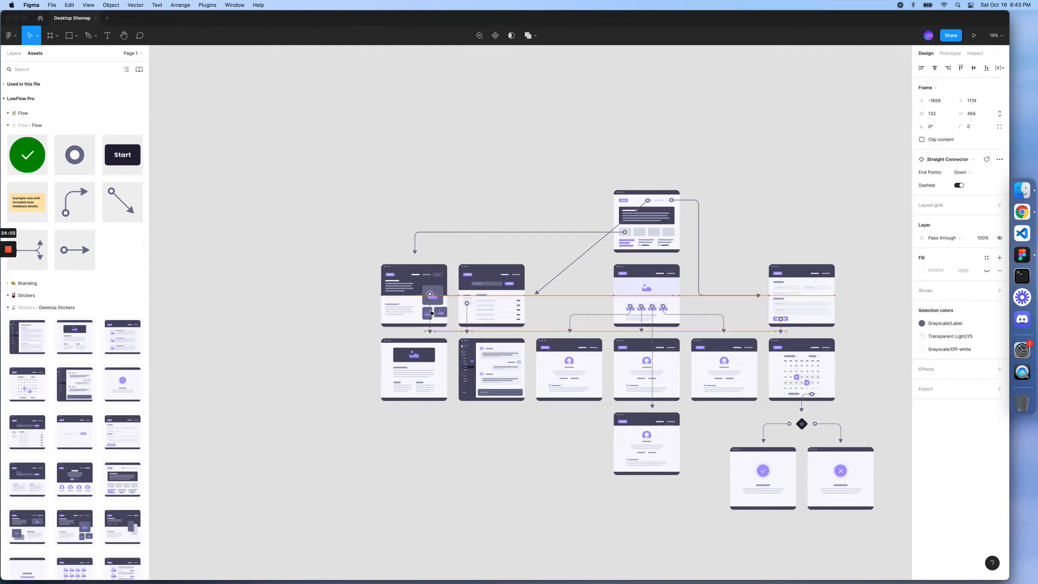
pyautogui.moveTo(431, 312); pyautogui.dragTo(432, 313)
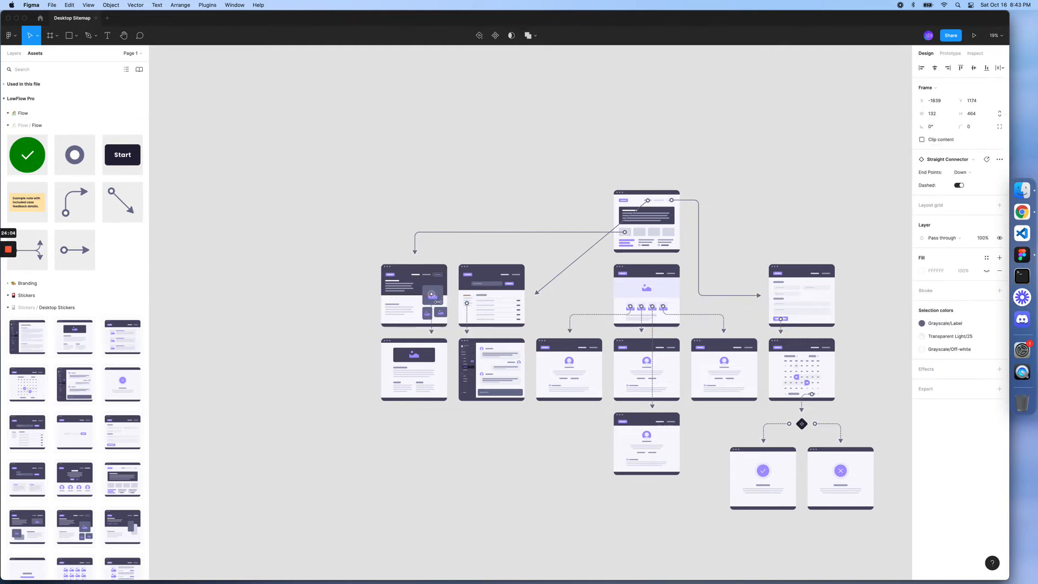
pyautogui.hotkey('shift', 'Right')
pyautogui.hotkey('shift', 'Right')
pyautogui.moveTo(433, 295); pyautogui.dragTo(434, 298)
pyautogui.click(378, 317)
pyautogui.click(434, 313)
pyautogui.click(351, 298)
pyautogui.click(434, 314)
pyautogui.scroll(5, 438, 298)
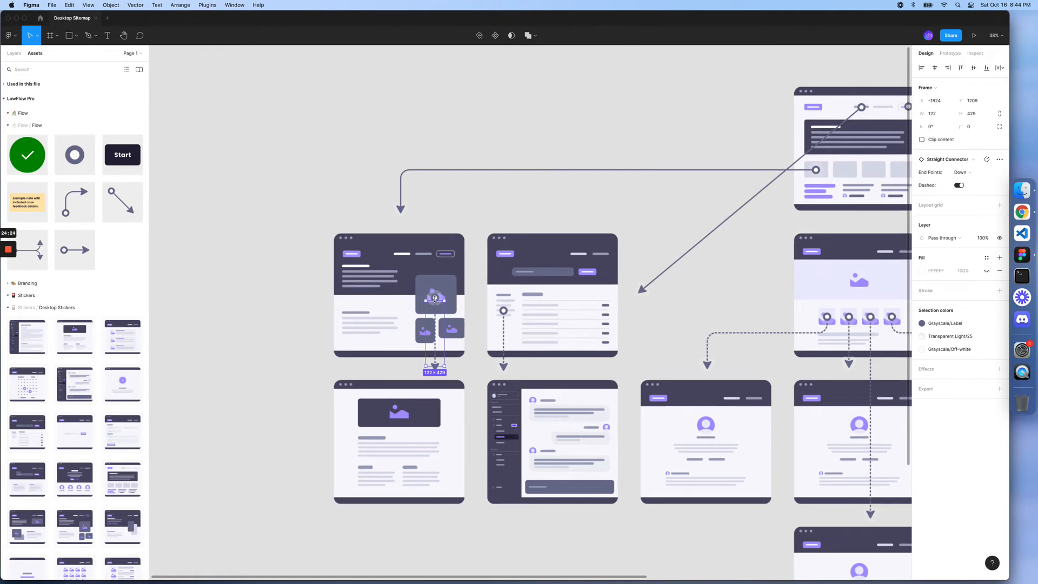
pyautogui.click(273, 303)
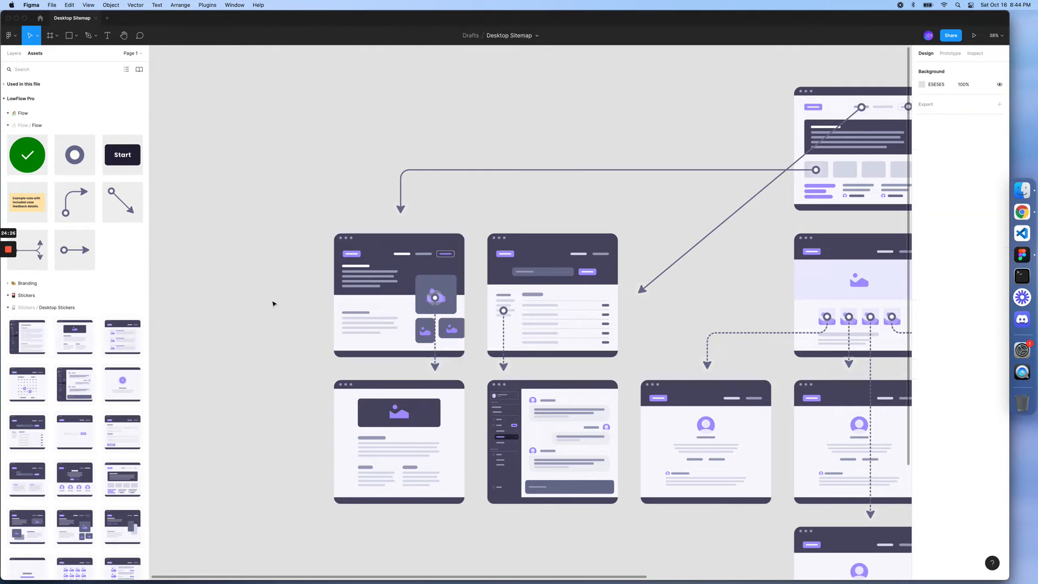
# Step: Add a Straight Connector from the Flow assets beside the home screen and set its End Points to Down
pyautogui.scroll(-6, 273, 303)
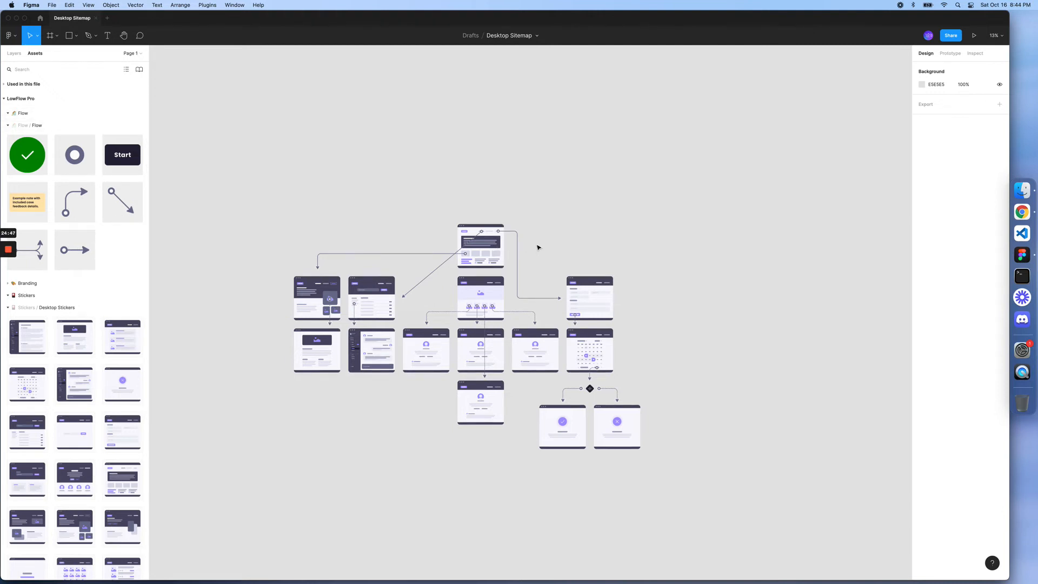
pyautogui.moveTo(75, 250); pyautogui.dragTo(538, 247)
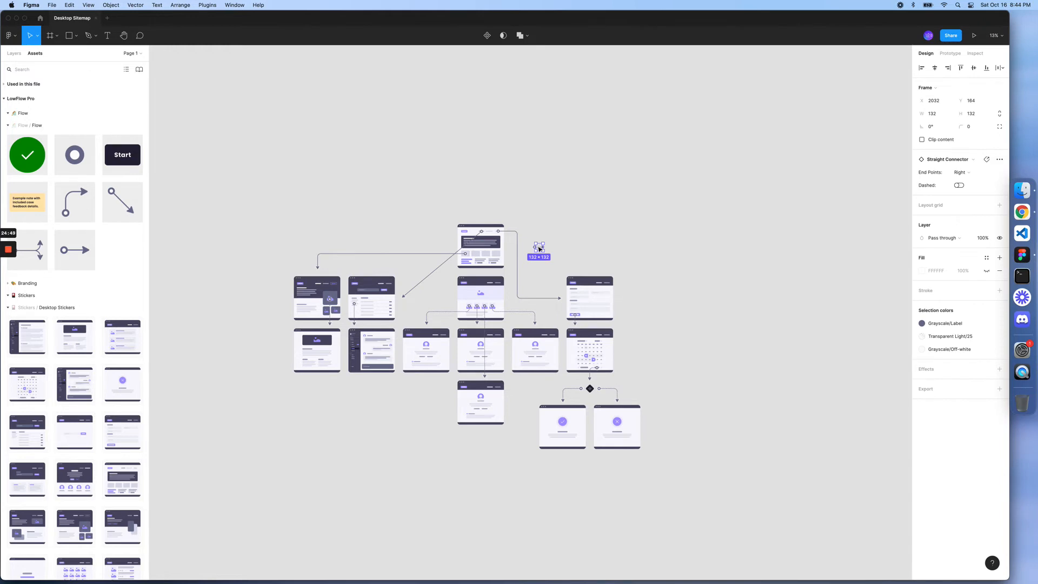
pyautogui.click(966, 173)
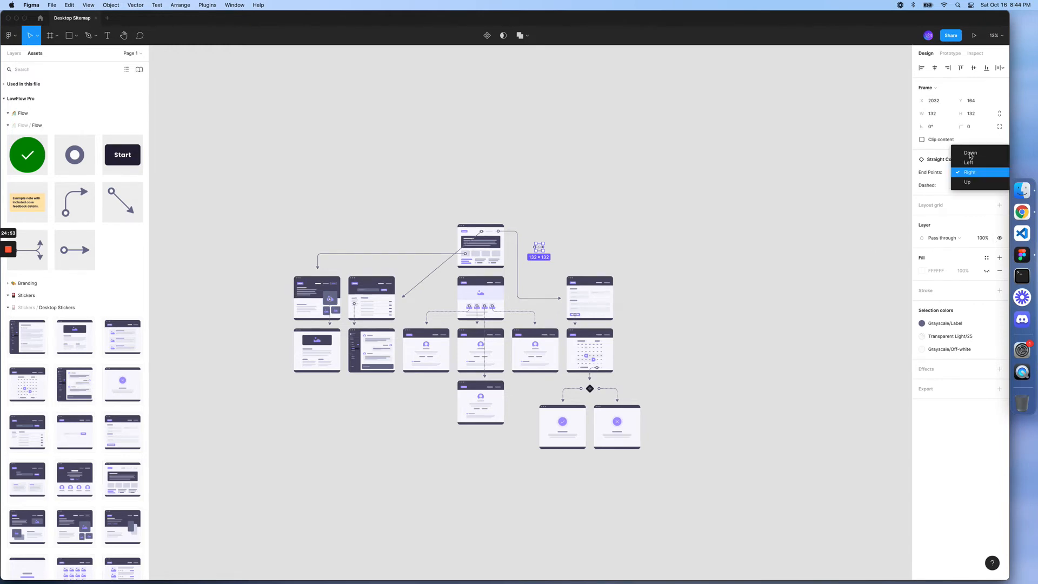
pyautogui.click(970, 154)
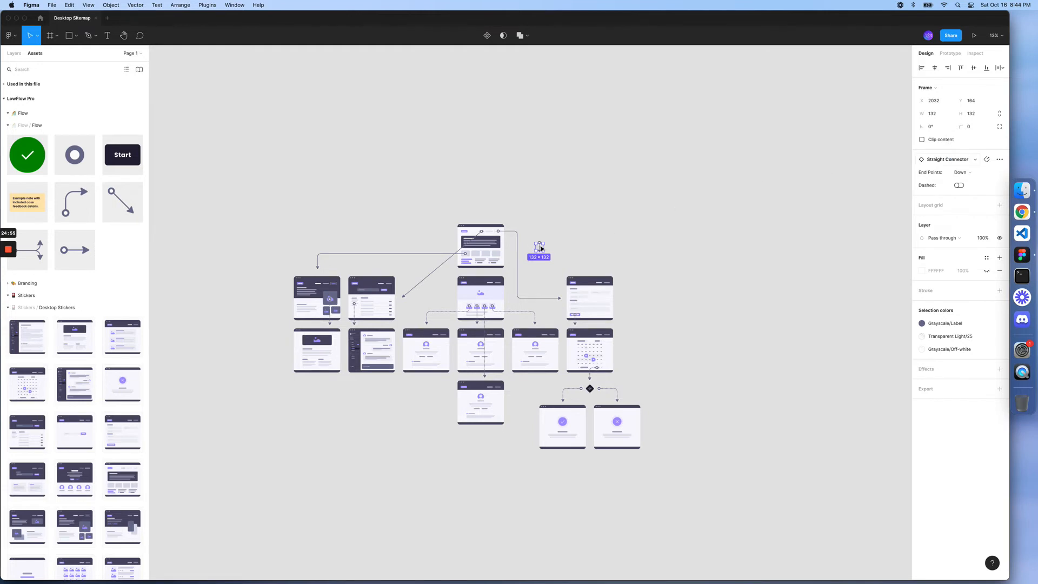
# Step: Position the new straight connector so it starts on the home screen's middle navigation link, at X 1097, Y -43
pyautogui.moveTo(539, 247); pyautogui.dragTo(489, 237)
pyautogui.scroll(5, 489, 237)
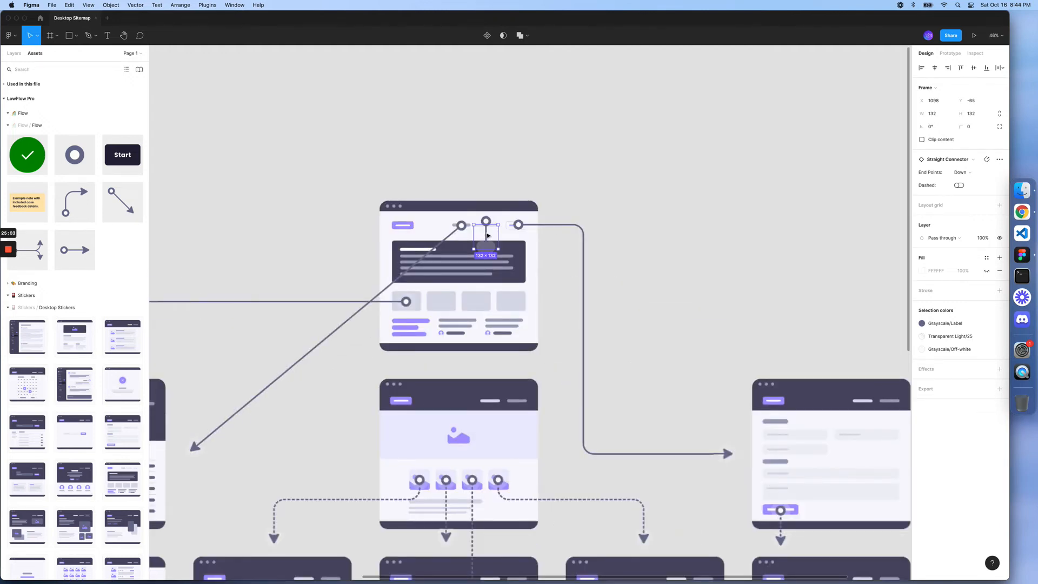
pyautogui.moveTo(487, 236); pyautogui.dragTo(487, 240)
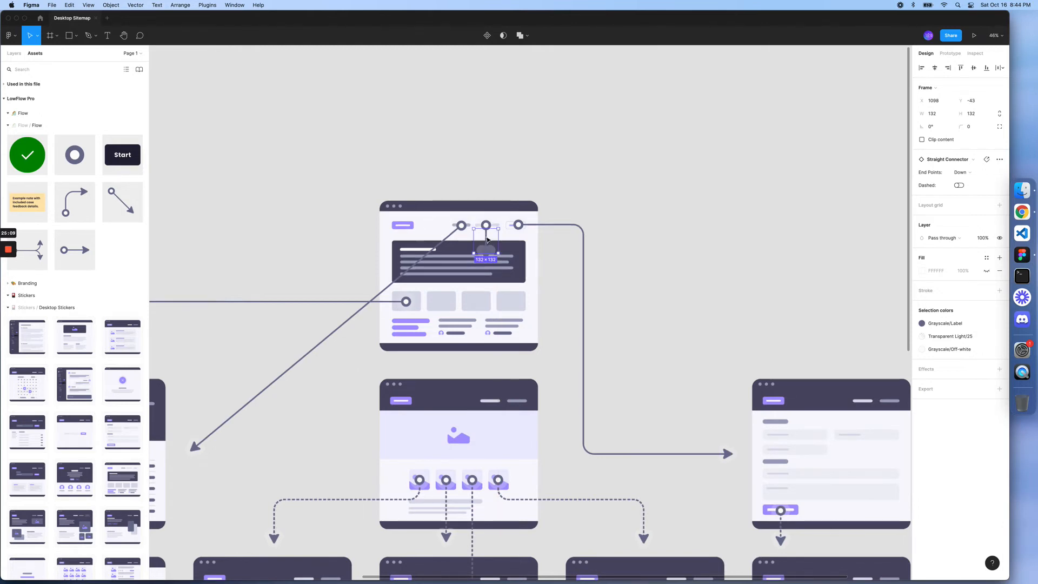
pyautogui.hotkey('shift', 'Right')
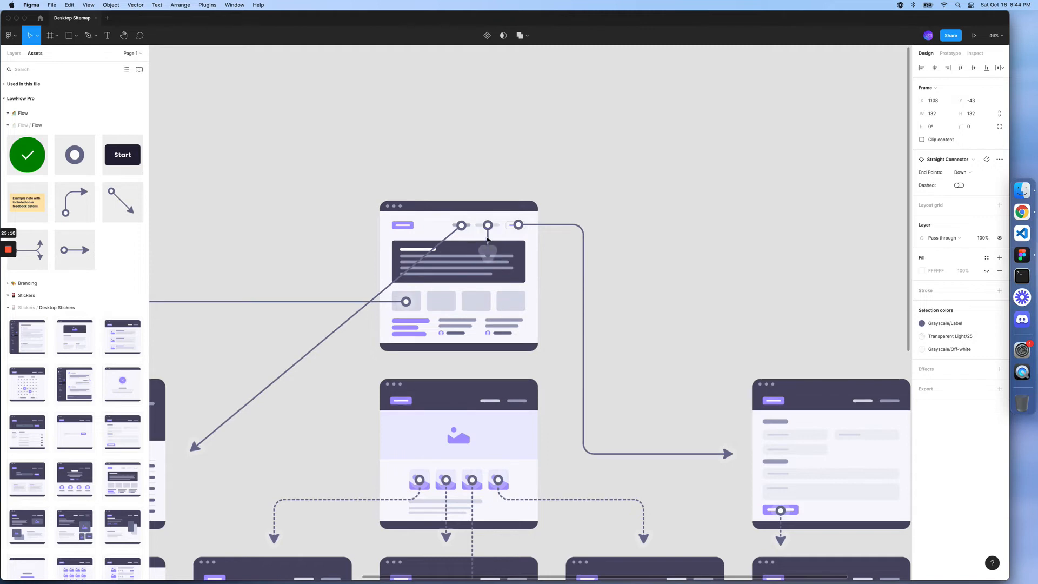
pyautogui.hotkey('shift', 'Left')
pyautogui.press('Left')
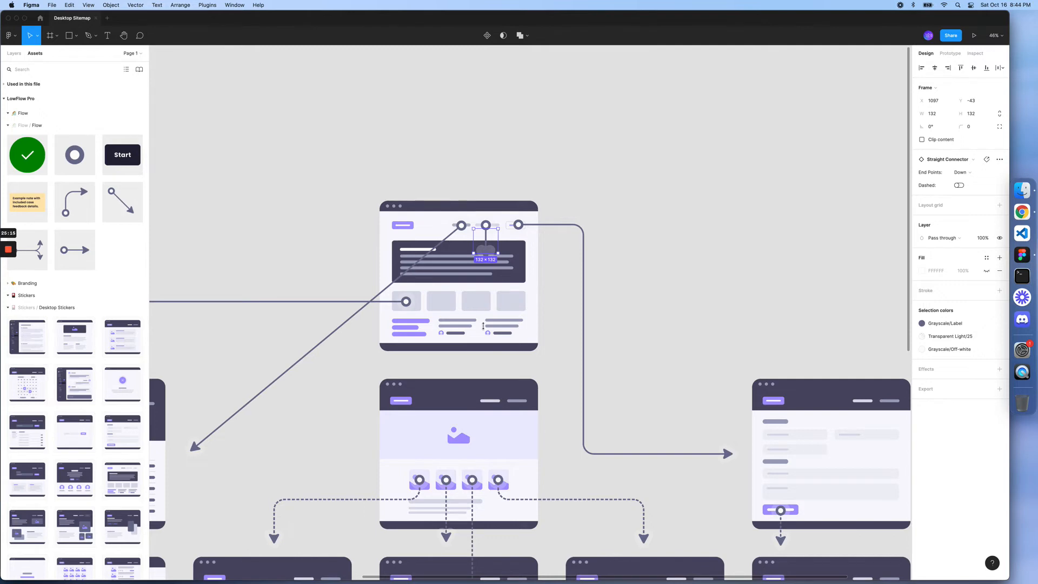
# Step: Stretch the straight connector down to a height of 738 so it ends just above the screen below the home screen
pyautogui.moveTo(484, 326); pyautogui.dragTo(485, 365)
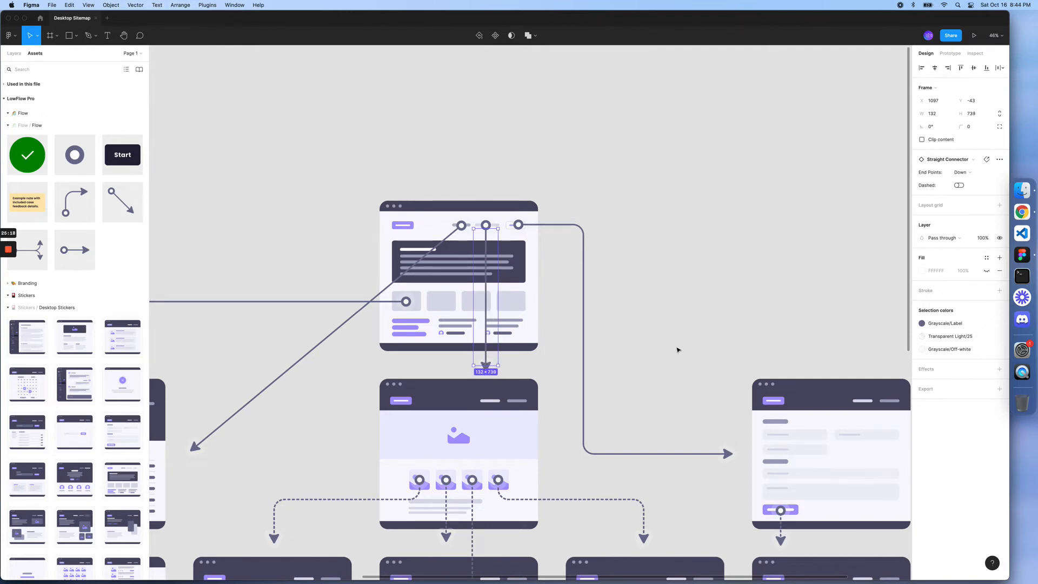
pyautogui.click(676, 349)
pyautogui.scroll(-5, 674, 351)
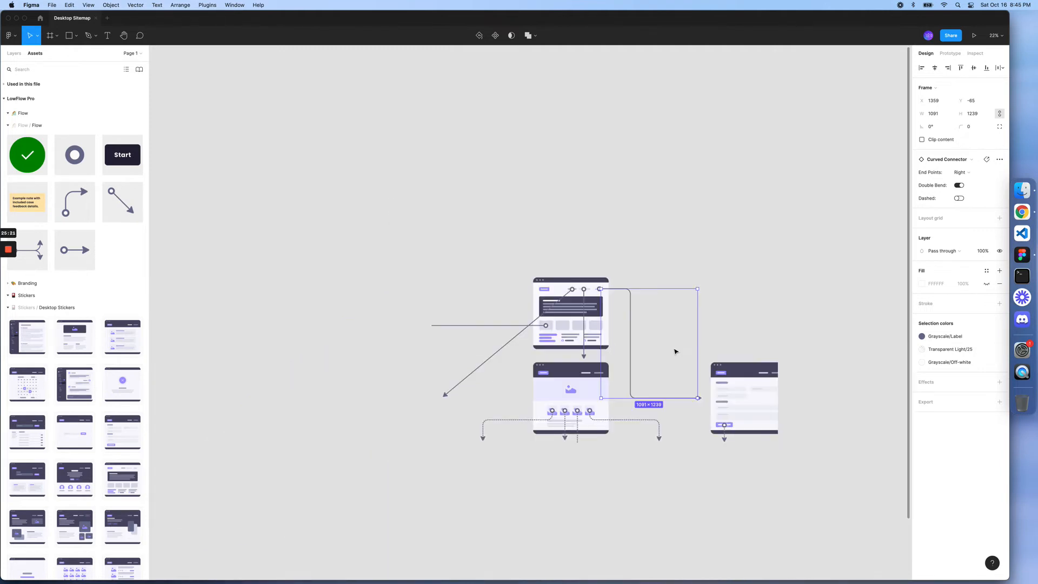
# Step: Add a Pin Circular from the Flow assets to the decision's right branch and duplicate it onto the left branch, at X 2626, Y 2777
pyautogui.scroll(-4, 599, 334)
pyautogui.hscroll(3, 598, 334)
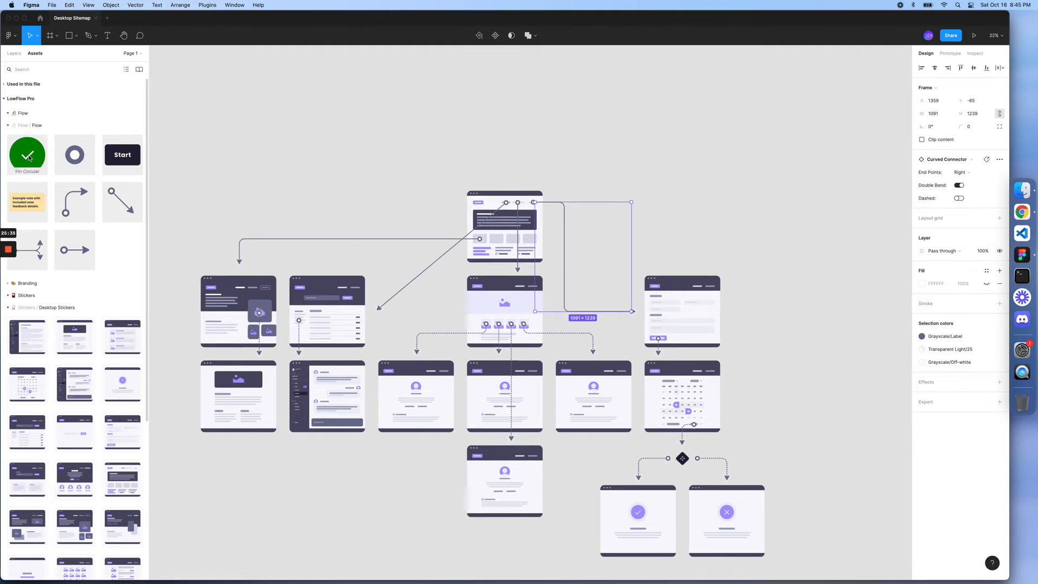
pyautogui.moveTo(720, 461); pyautogui.dragTo(725, 461)
pyautogui.scroll(5, 728, 461)
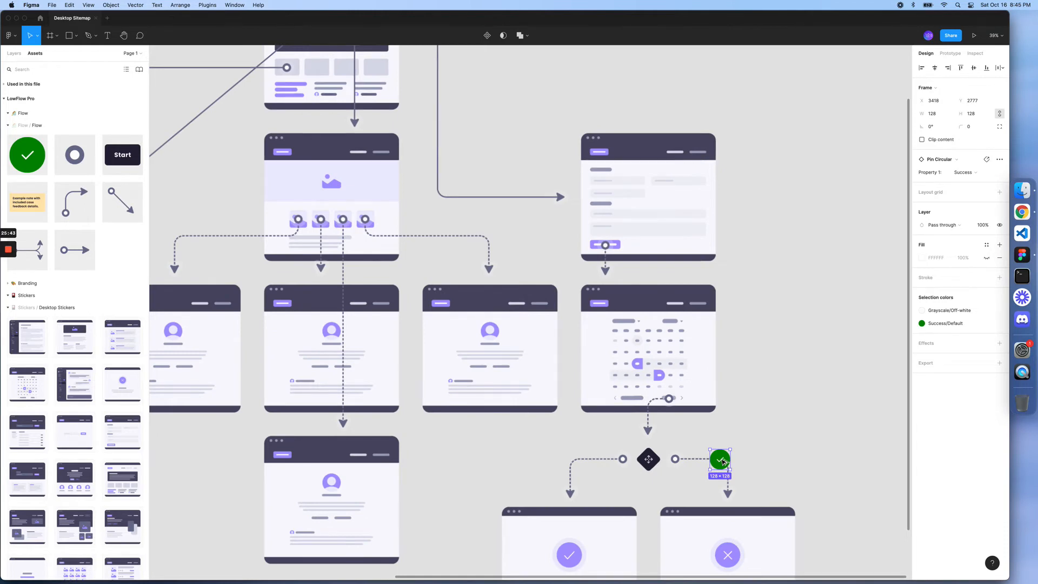
pyautogui.moveTo(722, 460); pyautogui.dragTo(602, 462)
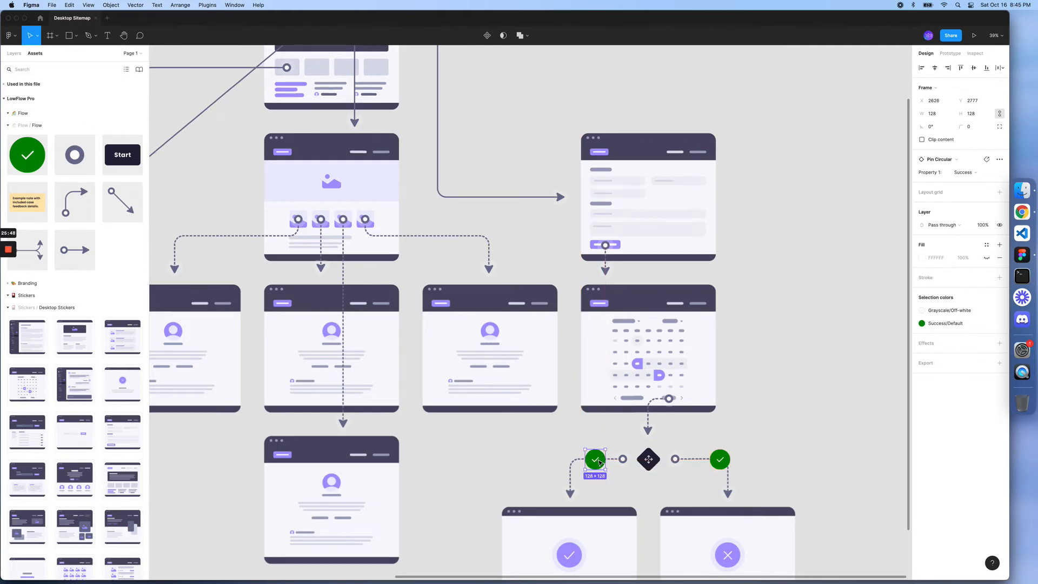
# Step: Change the right branch's circular pin to the Error variant
pyautogui.click(720, 461)
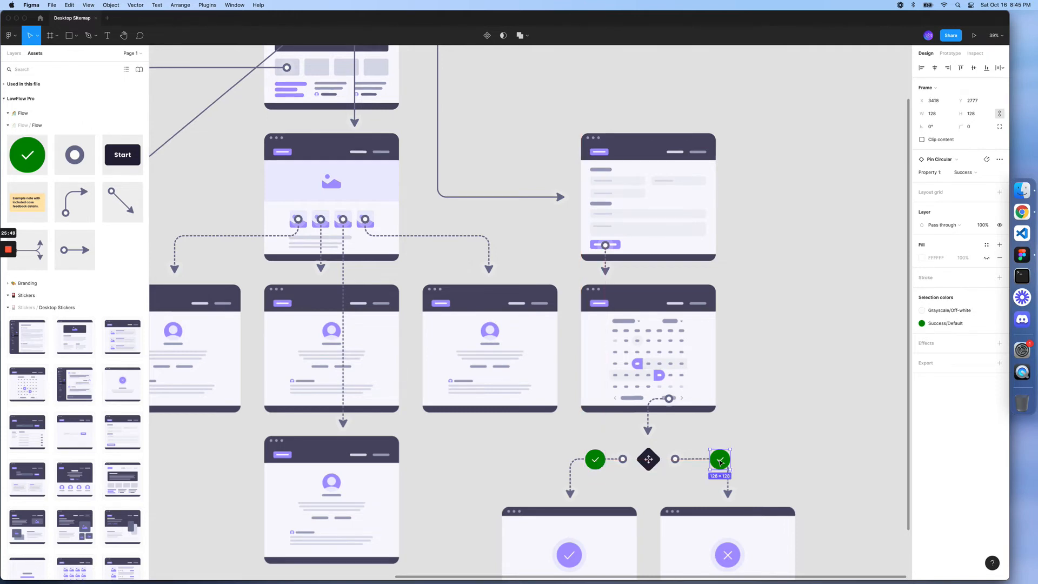
pyautogui.click(967, 173)
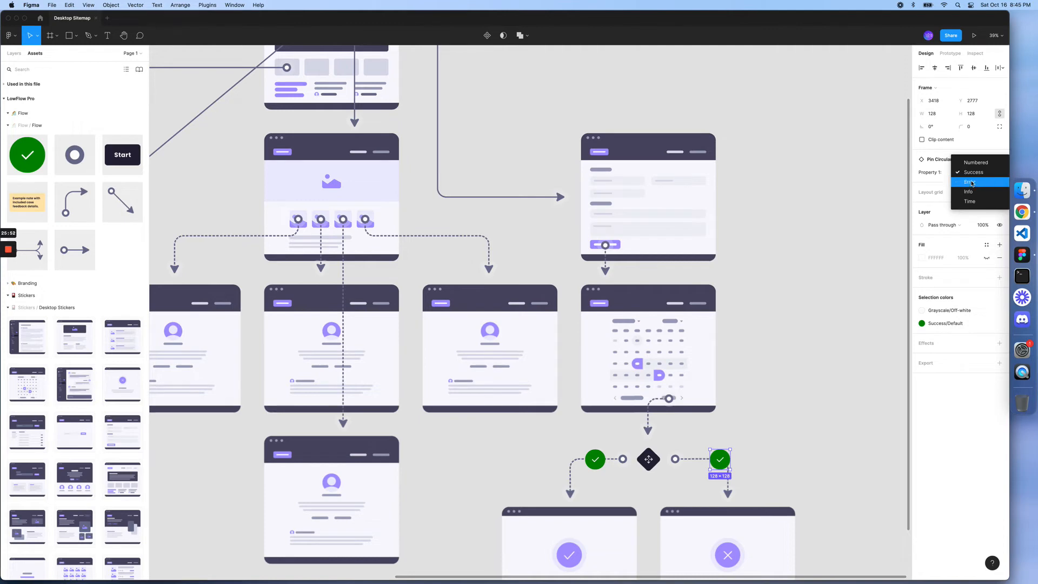
pyautogui.click(971, 184)
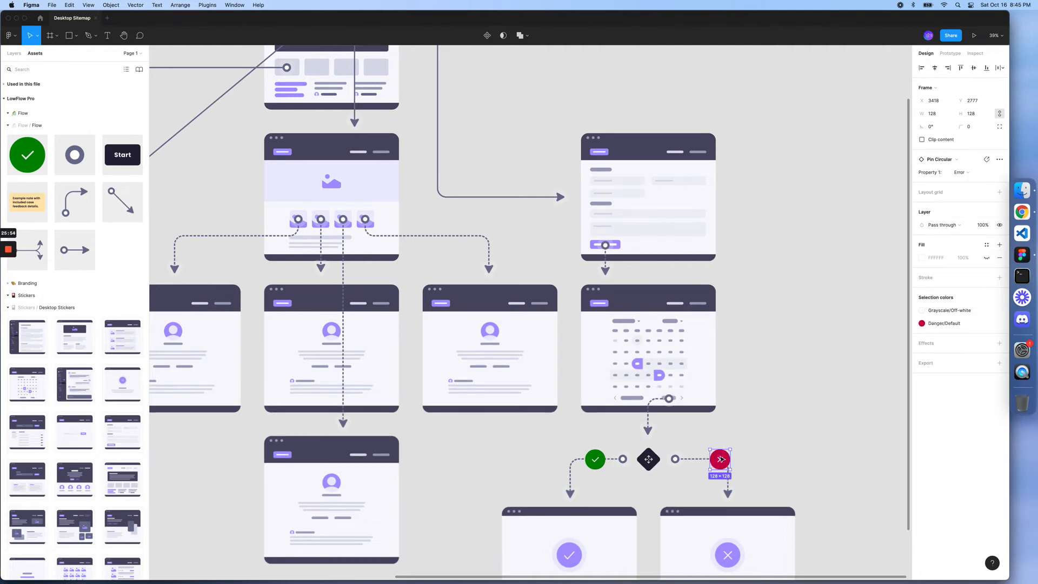
# Step: Shift the error pin left along its dashed connector to X 3305, closer to the decision diamond
pyautogui.moveTo(726, 454); pyautogui.dragTo(722, 459)
pyautogui.hotkey('shift', 'Left')
pyautogui.hotkey('shift', 'Left')
pyautogui.hotkey('shift', 'Left')
pyautogui.hotkey('shift', 'Left')
pyautogui.hotkey('shift', 'Left')
pyautogui.hotkey('shift', 'Left')
pyautogui.hotkey('shift', 'Left')
pyautogui.hotkey('shift', 'Left')
pyautogui.hotkey('shift', 'Left')
pyautogui.hotkey('shift', 'Left')
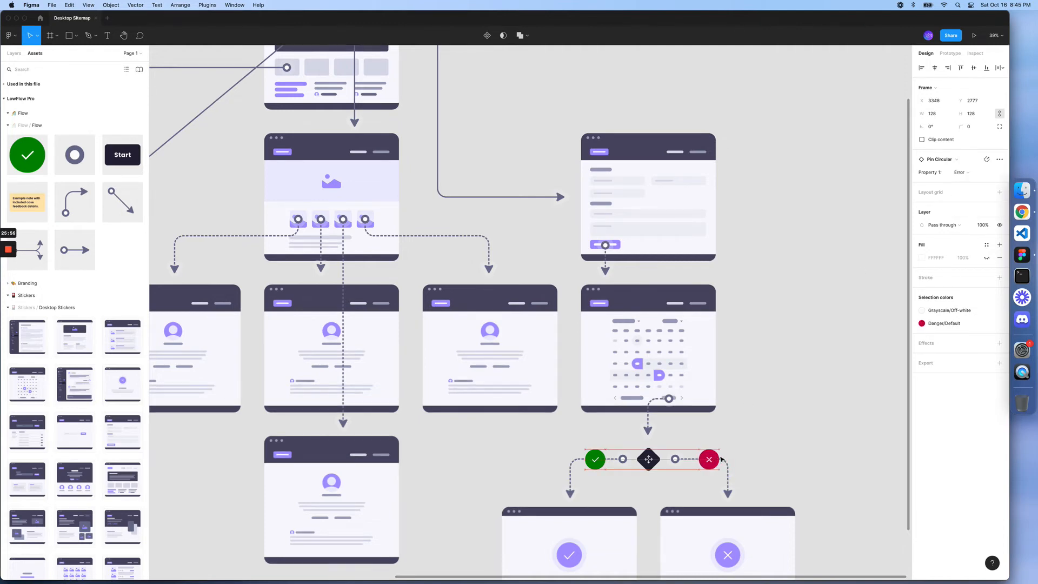
pyautogui.press('Right')
pyautogui.press('Right')
pyautogui.press('Right')
pyautogui.press('Right')
pyautogui.press('Right')
pyautogui.press('Right')
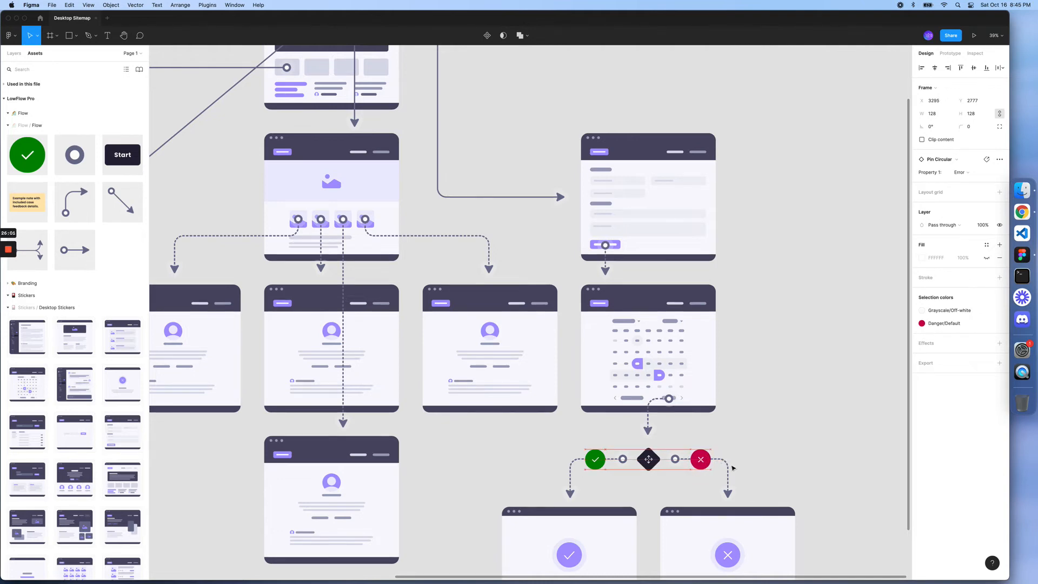
pyautogui.hotkey('shift', 'Right')
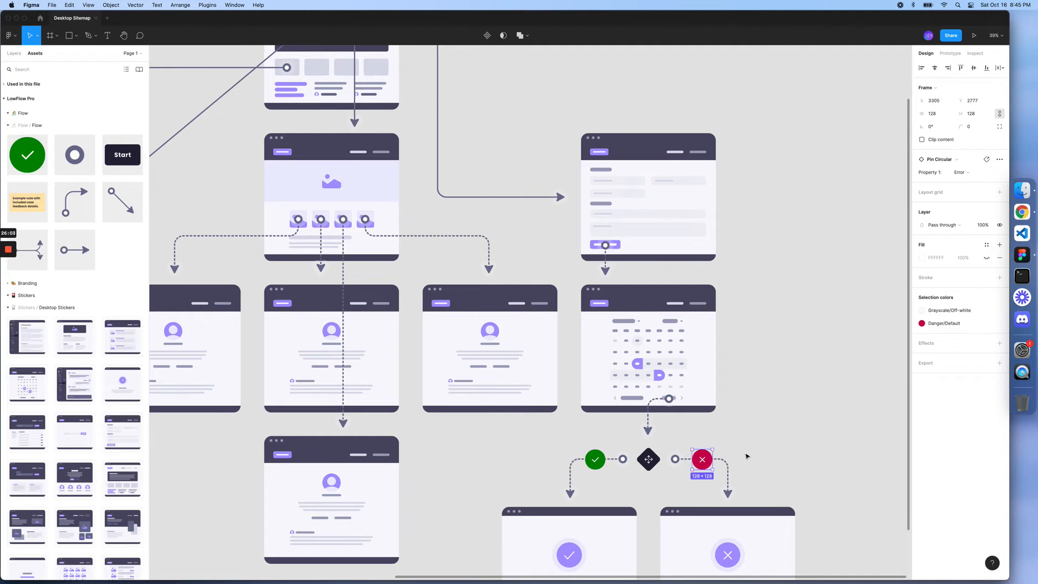
# Step: Duplicate the error pin onto the upper right corner of the search list screen, at X -638, Y 696, and set it to Info
pyautogui.scroll(-5, 746, 457)
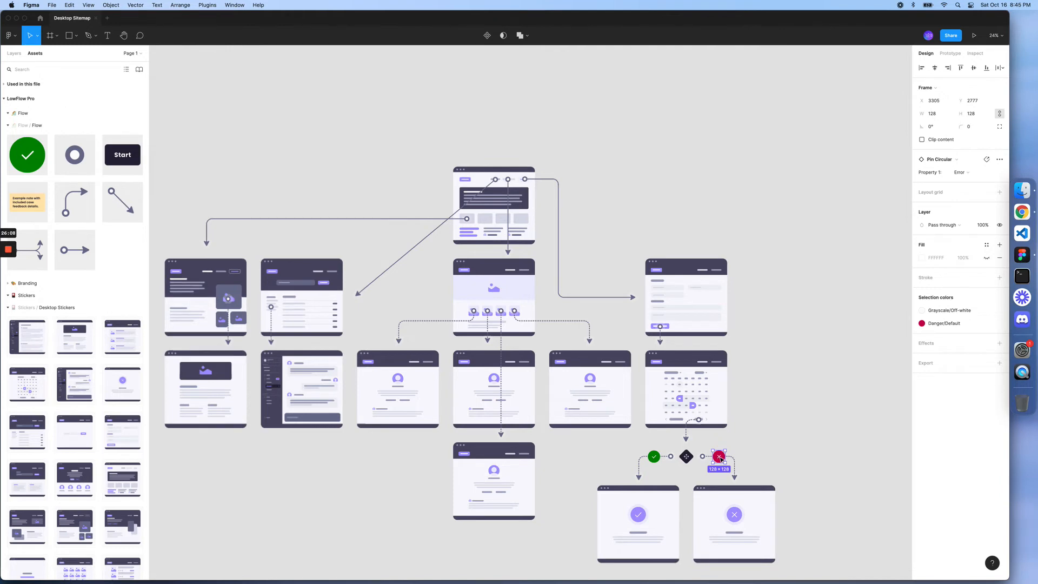
pyautogui.moveTo(640, 385); pyautogui.dragTo(345, 260)
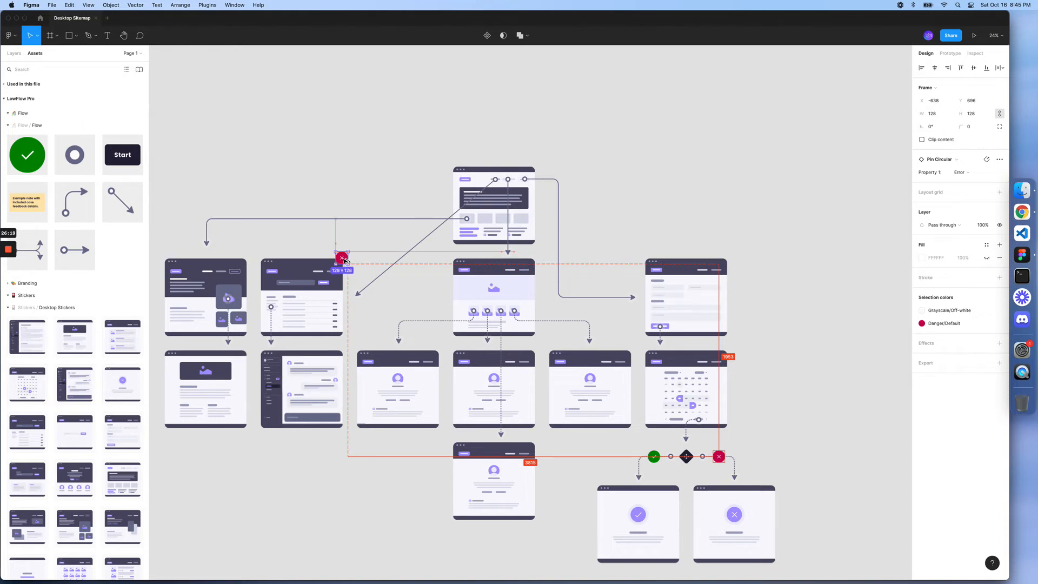
pyautogui.click(973, 173)
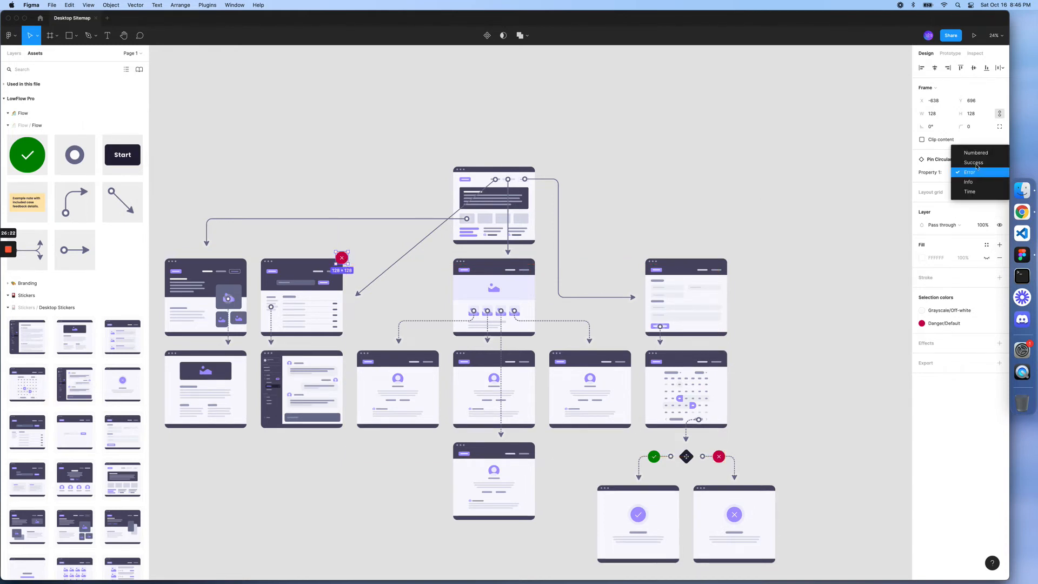
pyautogui.click(974, 182)
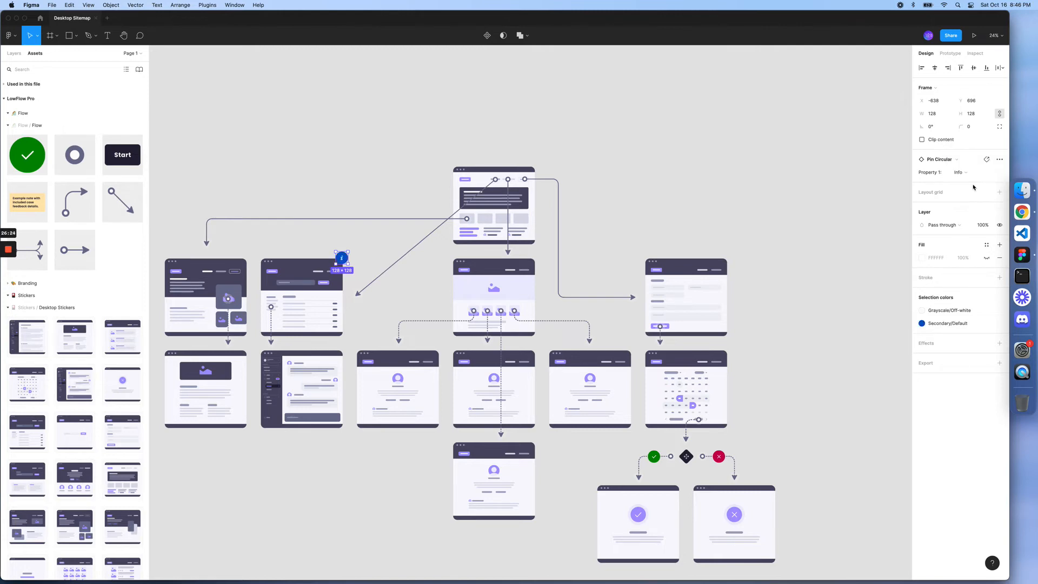
pyautogui.click(703, 228)
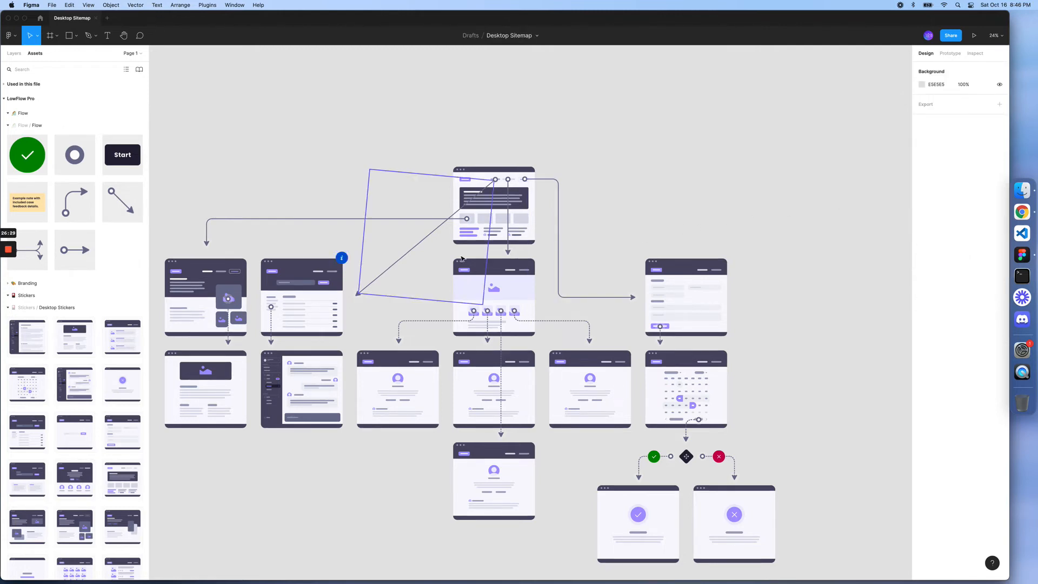
pyautogui.click(342, 259)
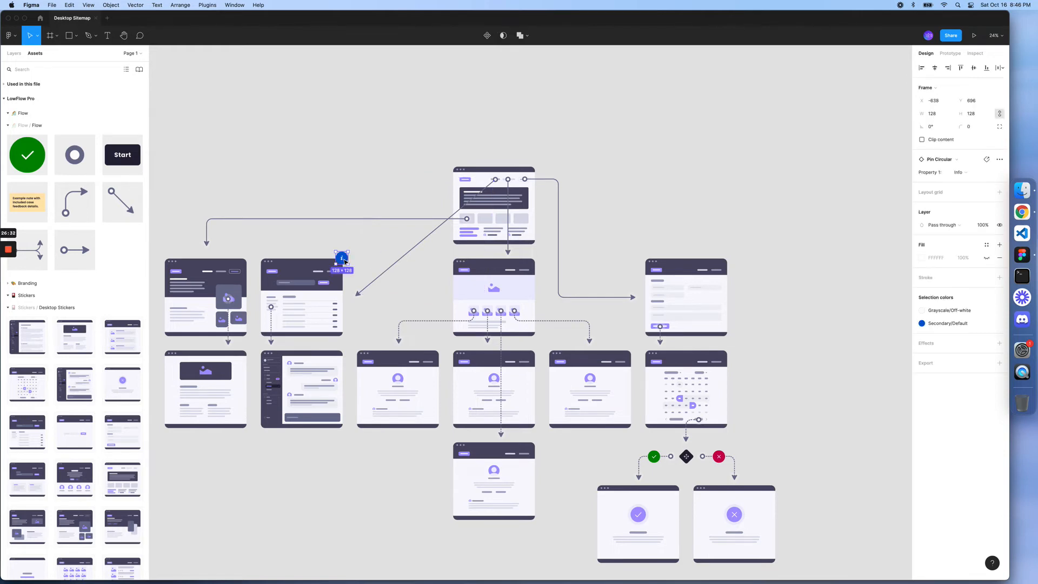
pyautogui.click(960, 173)
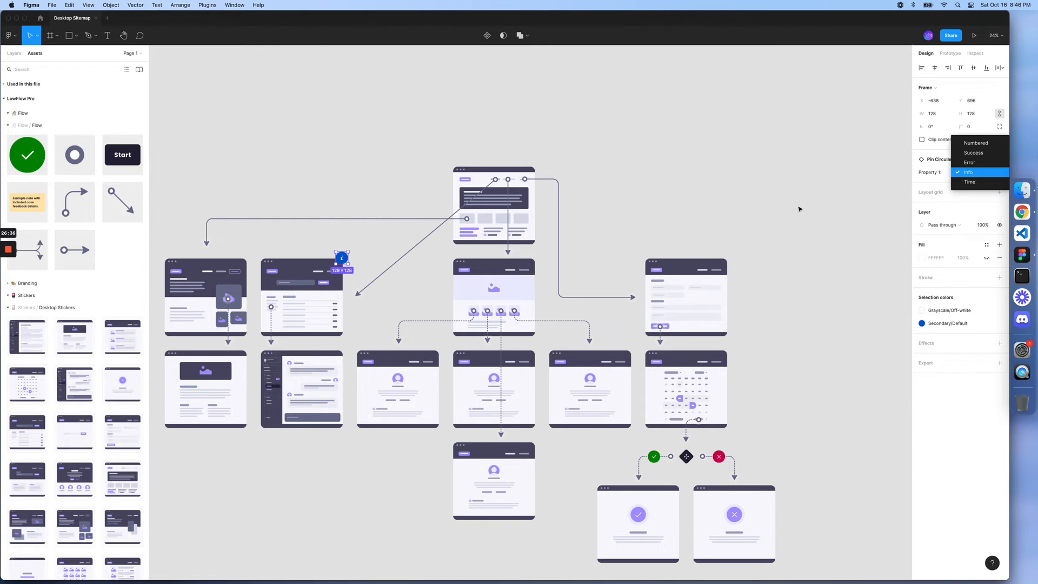
pyautogui.press('Escape')
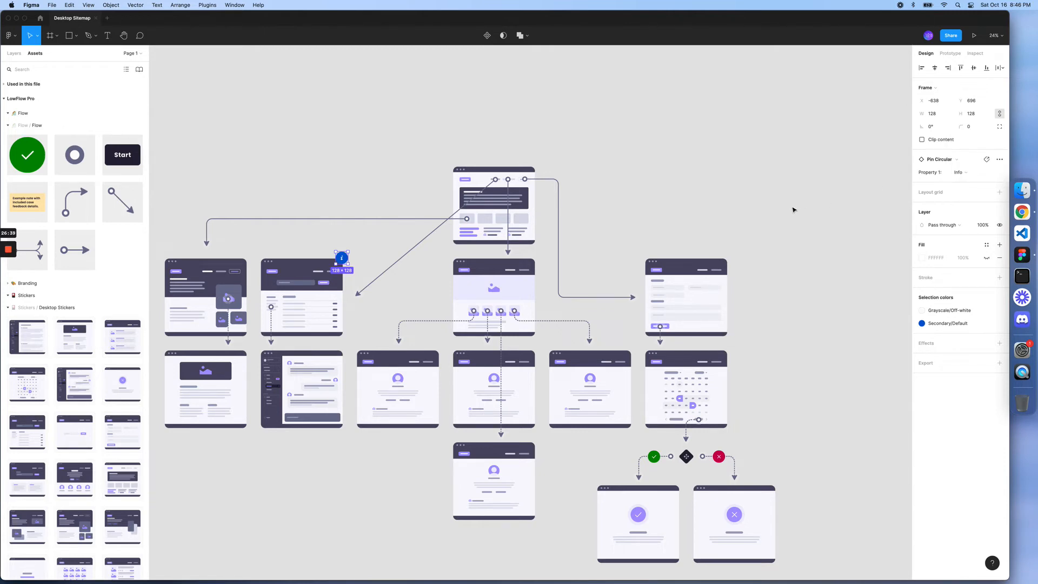
pyautogui.hscroll(-3, 793, 210)
pyautogui.scroll(-2, 793, 210)
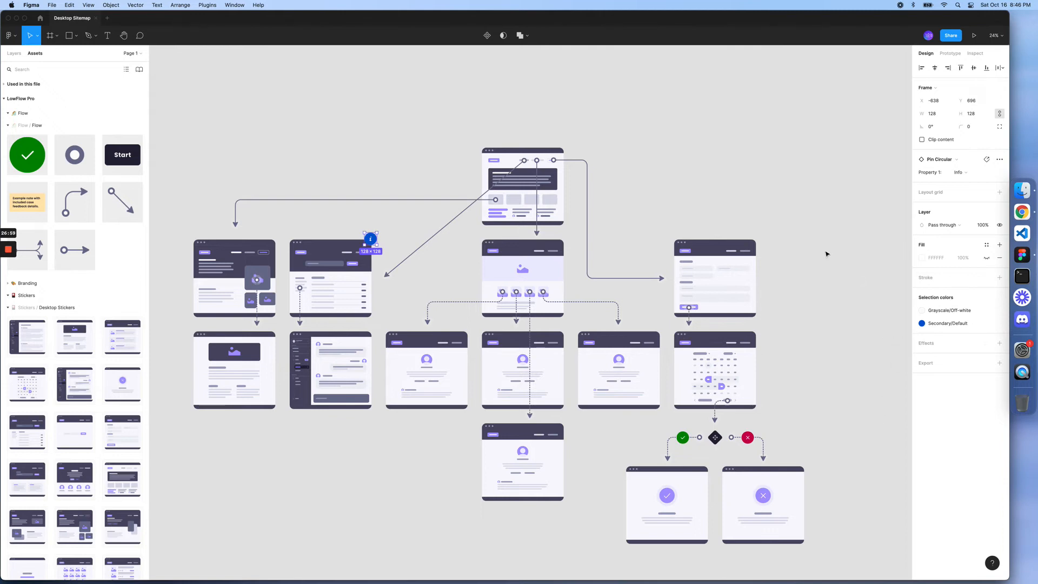
# Step: Add a Pin Square label reading Home Page and place it above the home screen, at X 878, Y -352
pyautogui.click(362, 157)
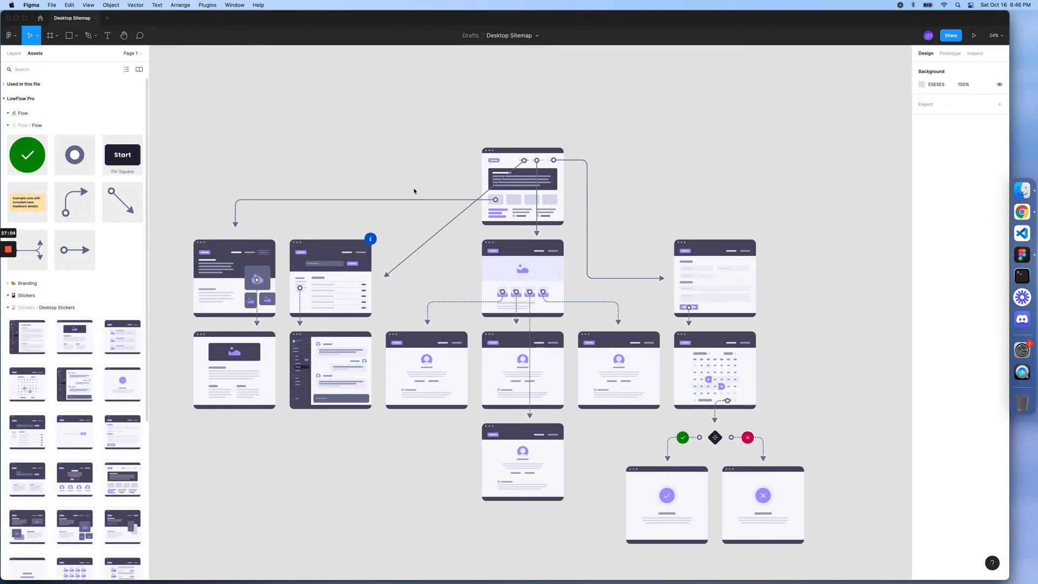
pyautogui.moveTo(414, 190); pyautogui.dragTo(457, 165)
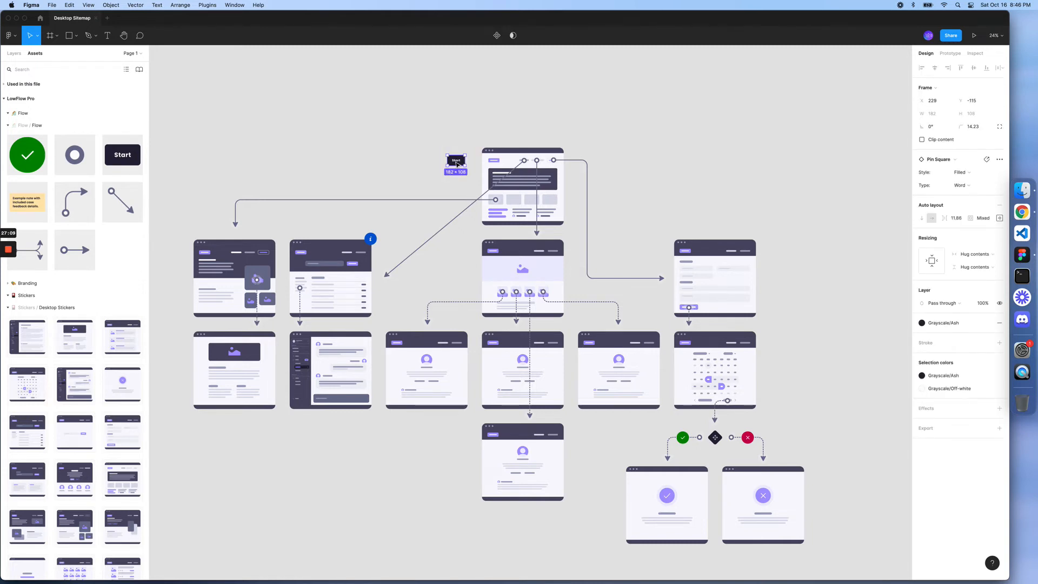
pyautogui.doubleClick(456, 161)
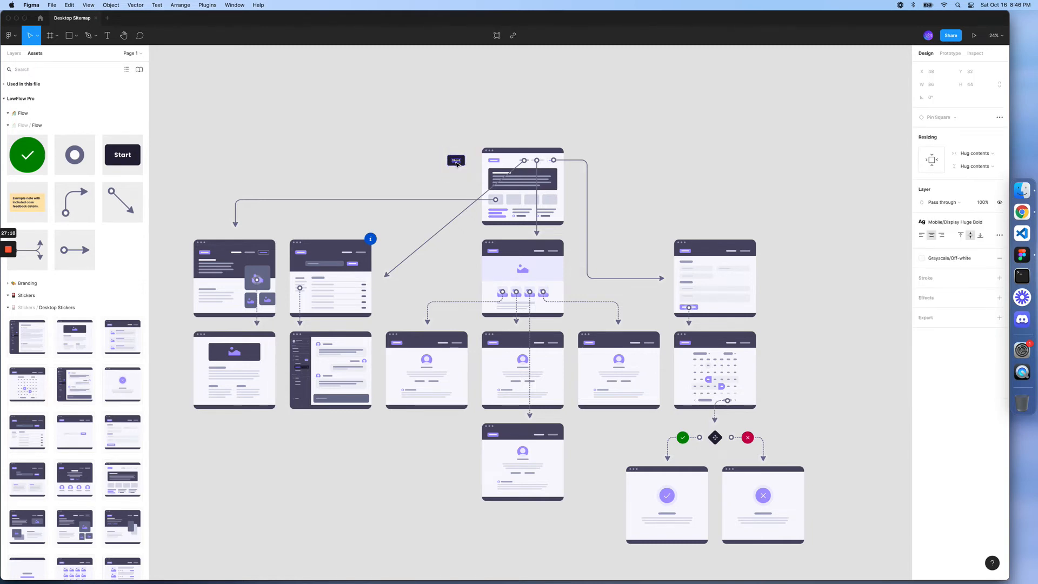
pyautogui.write('Home Page')
pyautogui.press('Escape')
pyautogui.click(460, 140)
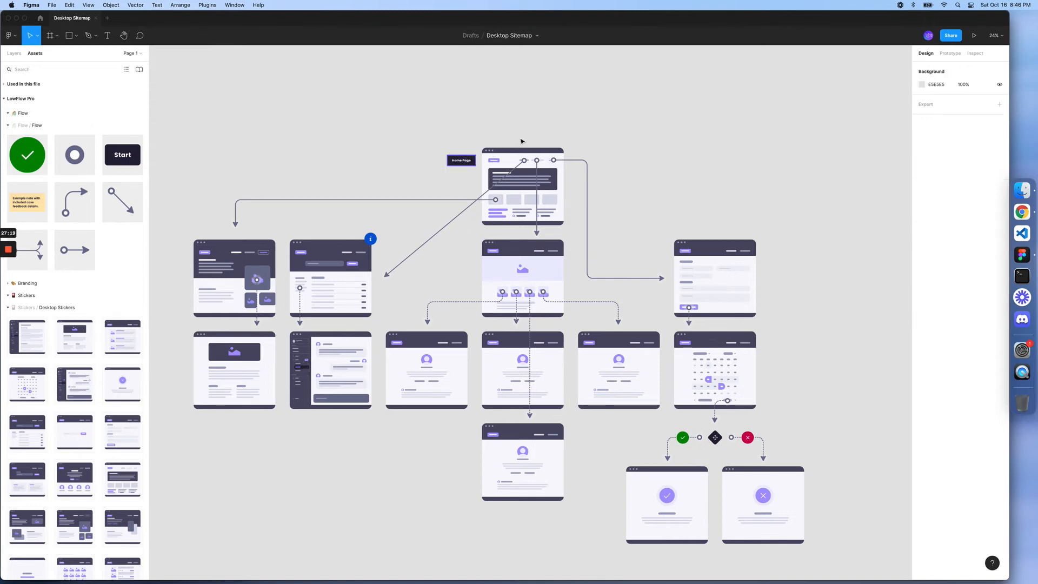
pyautogui.moveTo(521, 142); pyautogui.dragTo(523, 141)
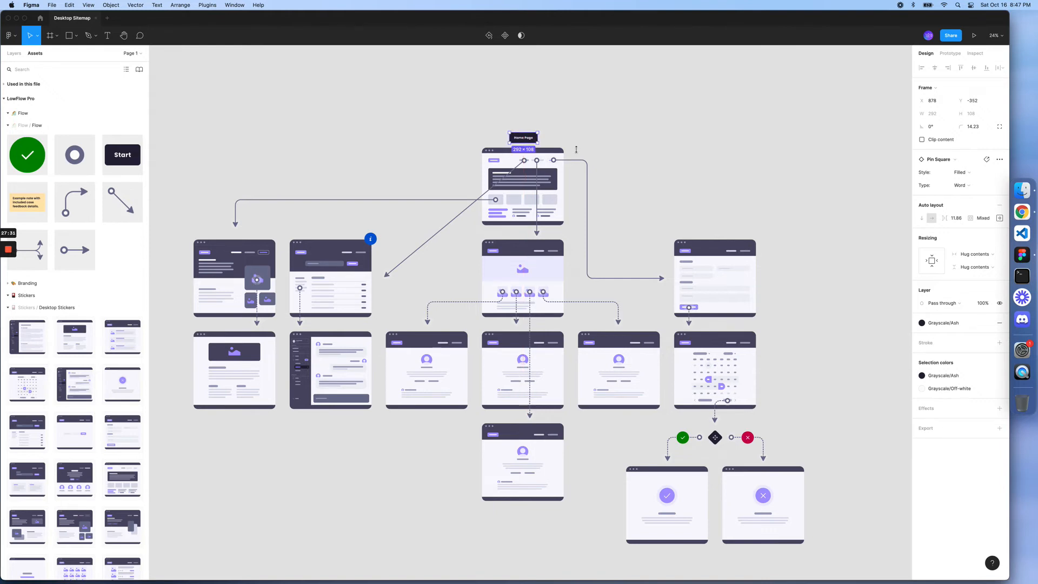
# Step: Try the Line, Subtle and Wireframe styles and the word-with-icon type on the Home Page label, and return it to Filled and Word
pyautogui.click(968, 173)
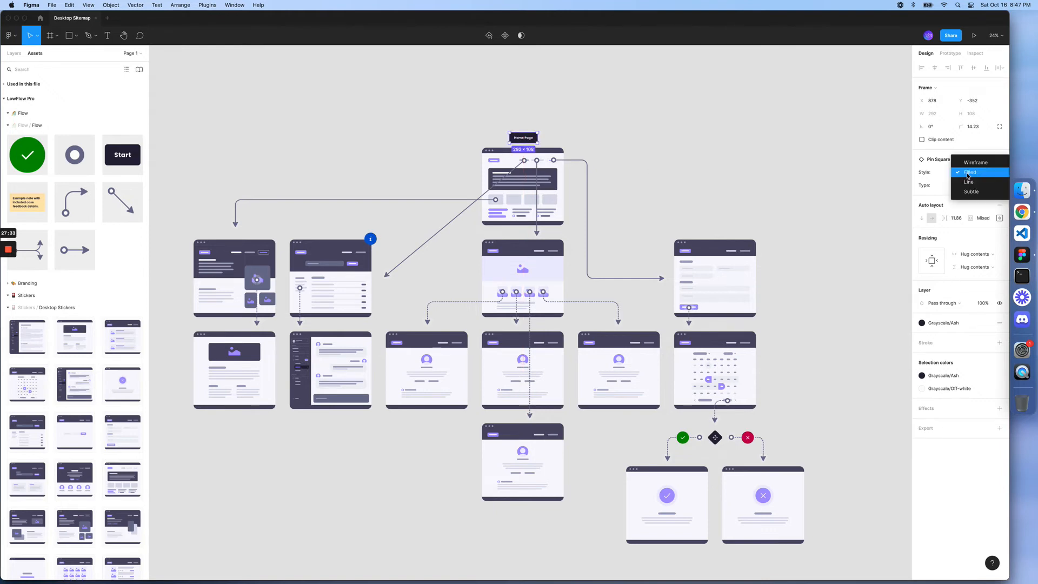
pyautogui.click(971, 183)
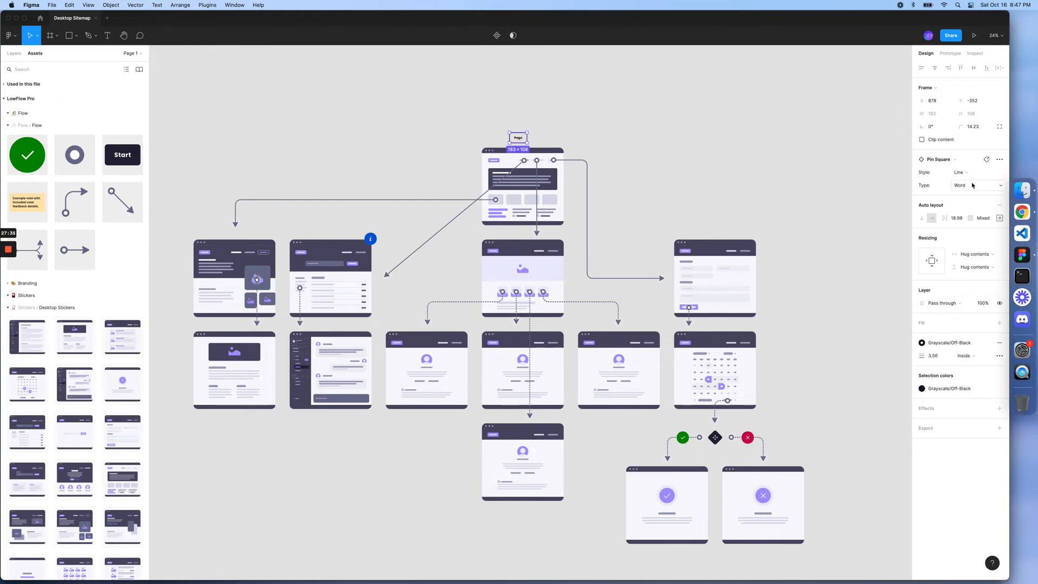
pyautogui.click(962, 174)
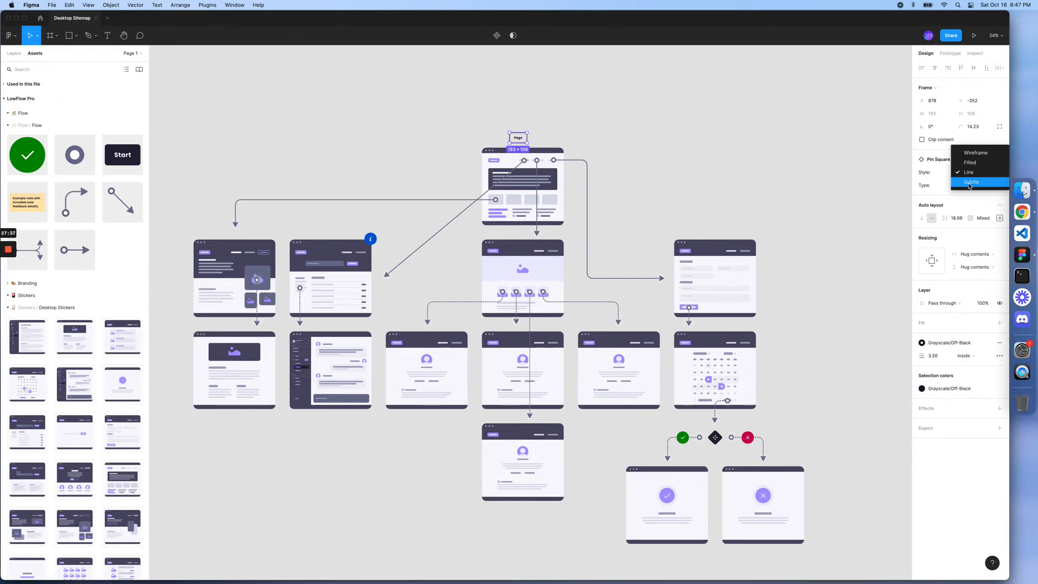
pyautogui.click(969, 185)
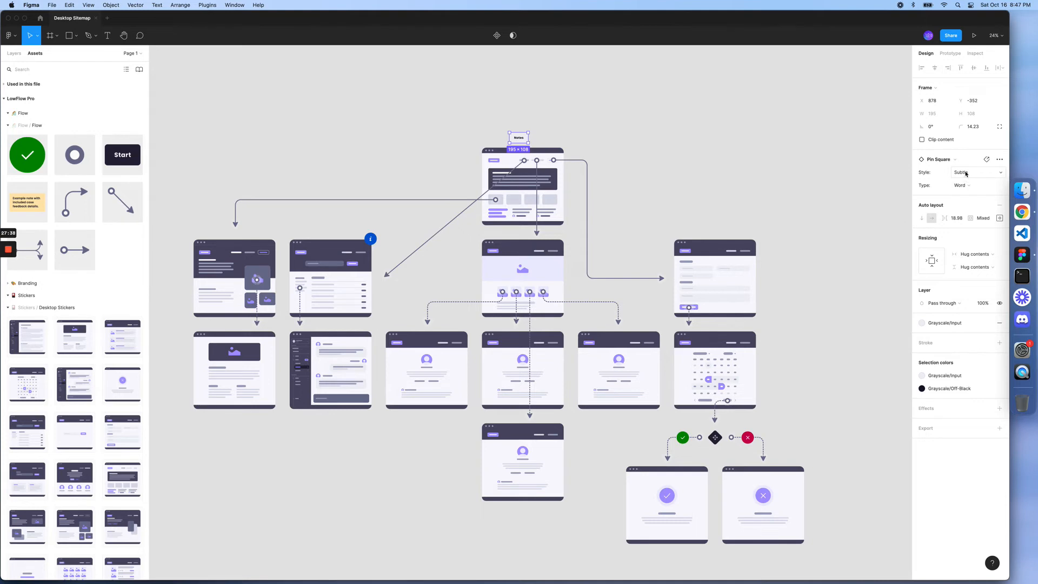
pyautogui.click(963, 172)
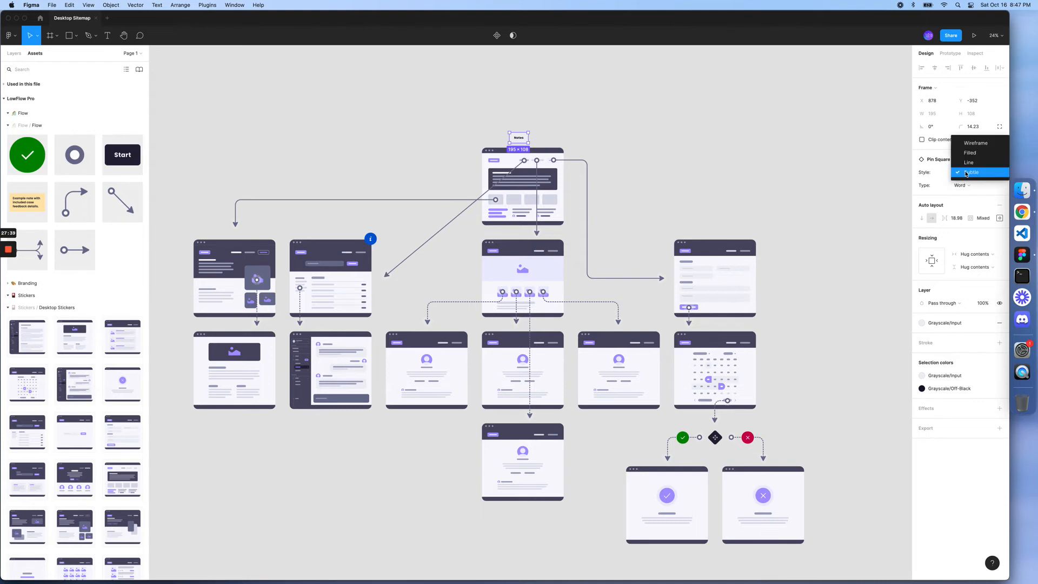
pyautogui.click(971, 144)
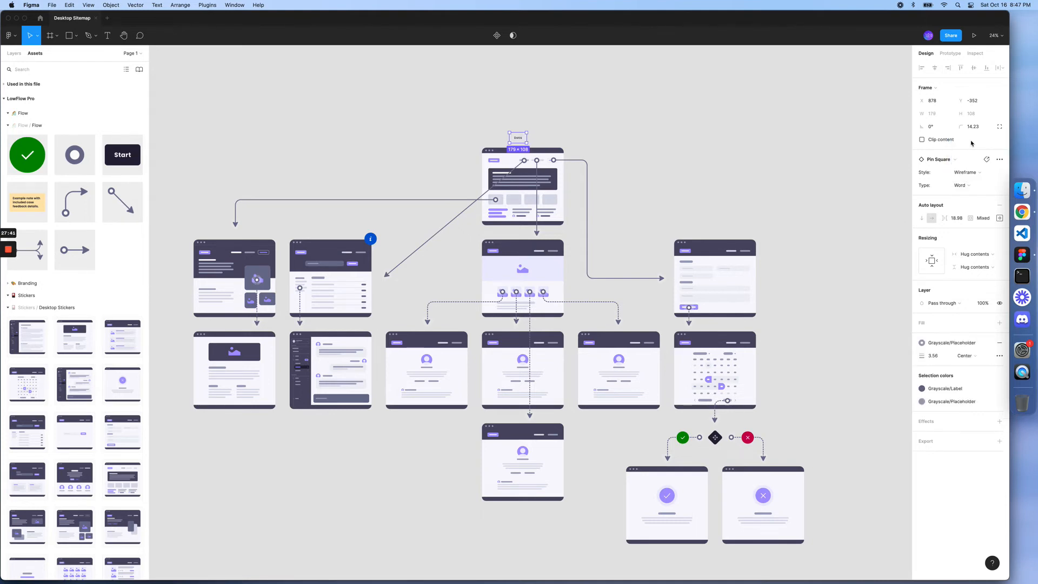
pyautogui.click(963, 187)
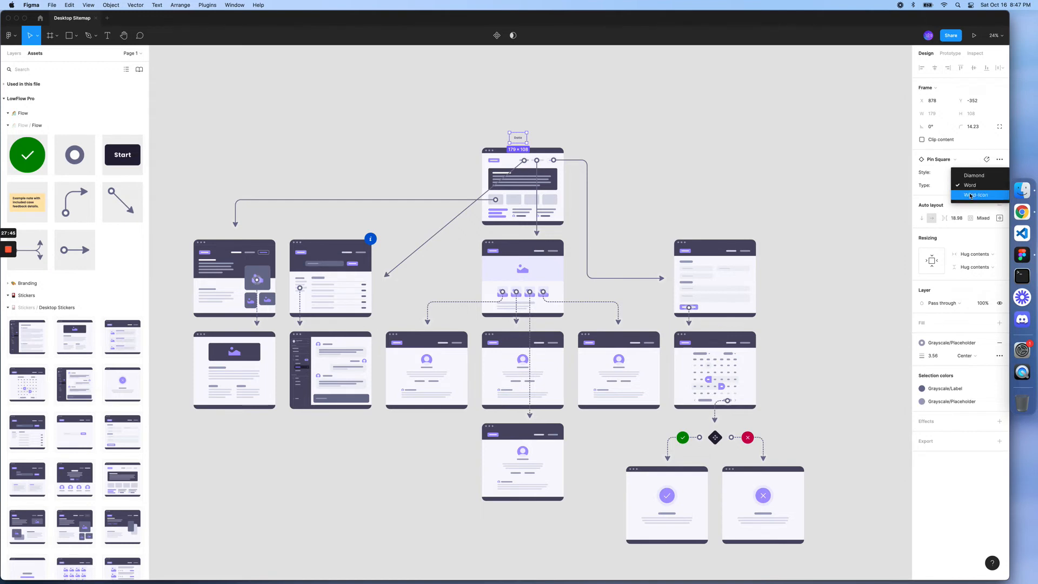
pyautogui.click(970, 195)
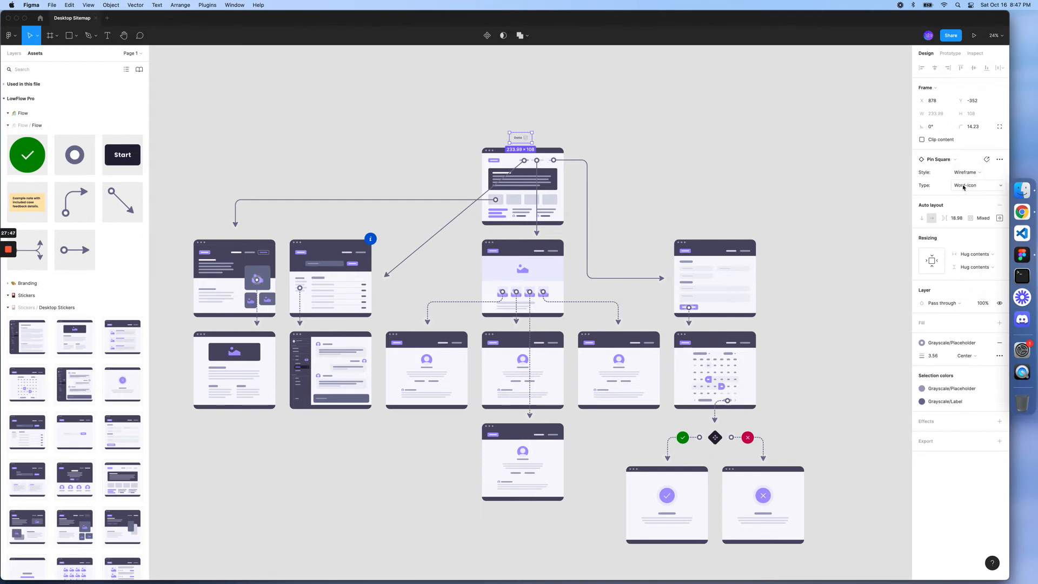
pyautogui.click(964, 187)
pyautogui.click(967, 178)
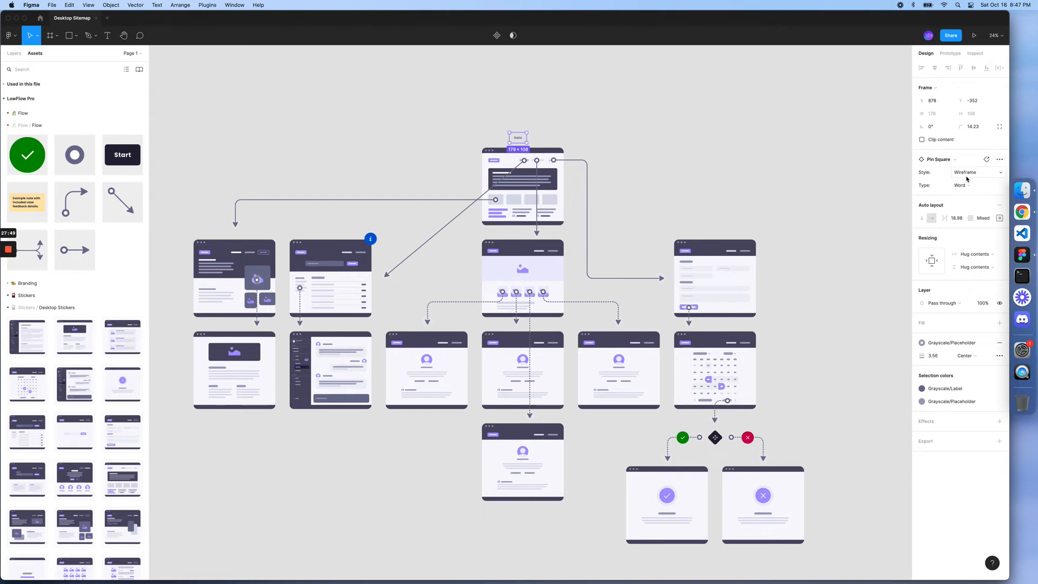
pyautogui.click(965, 173)
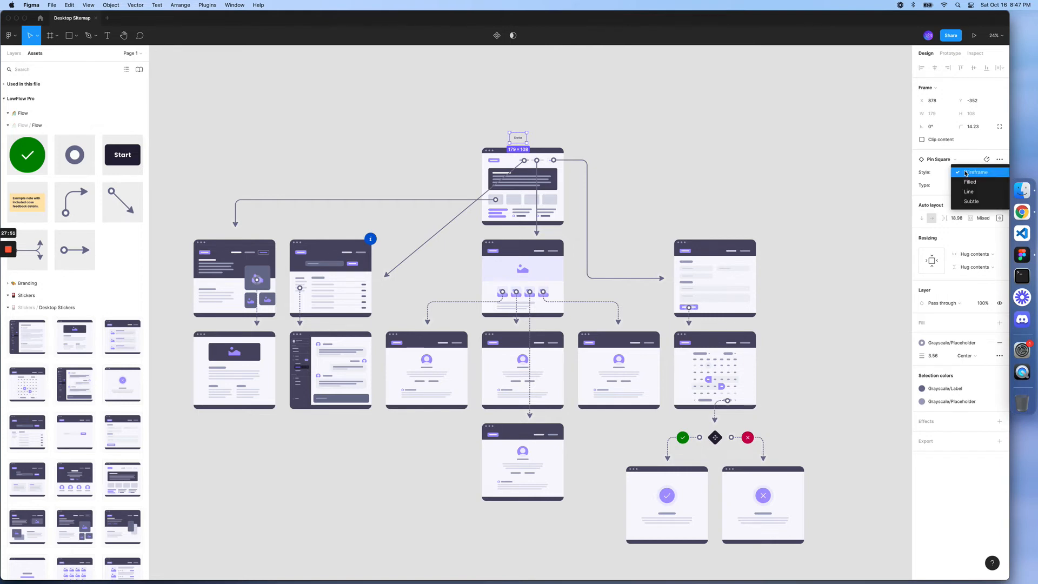
pyautogui.click(968, 182)
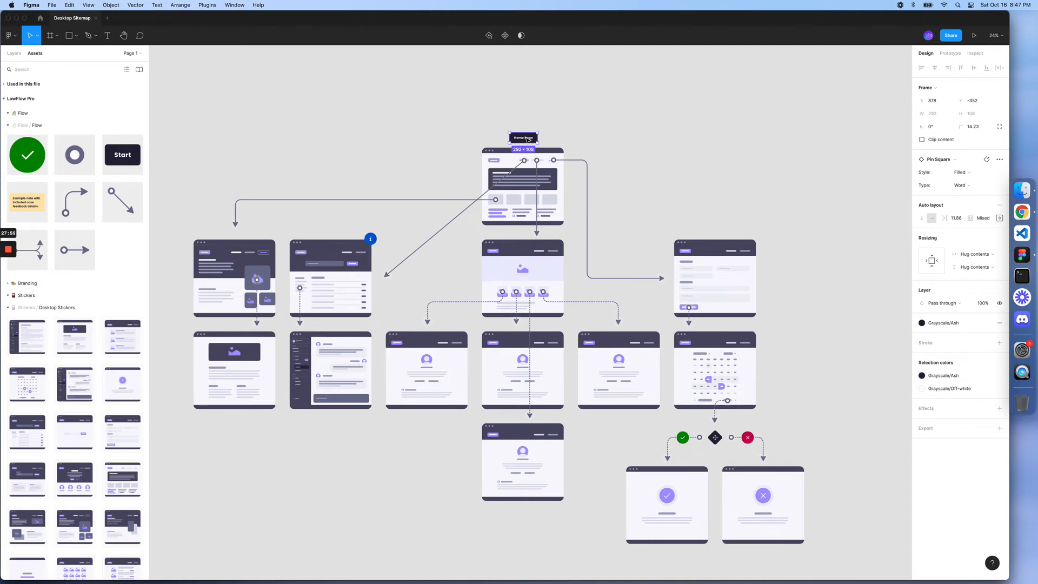
# Step: Duplicate the Home Page label above the form screen, at X 2811, Y 818, and change its text to Contact Sales Form
pyautogui.press('super+v')
pyautogui.moveTo(527, 140); pyautogui.dragTo(718, 232)
pyautogui.doubleClick(717, 232)
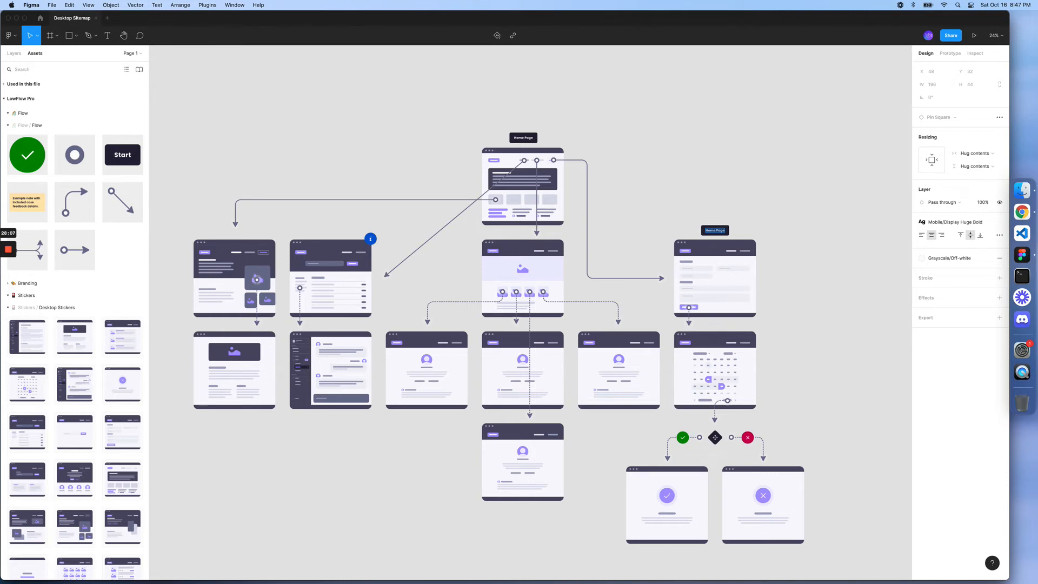
pyautogui.write('Contact Sales Form')
pyautogui.press('Escape')
pyautogui.moveTo(725, 233)
pyautogui.mouseDown()
pyautogui.moveTo(686, 233)
pyautogui.moveTo(721, 233)
pyautogui.mouseUp()
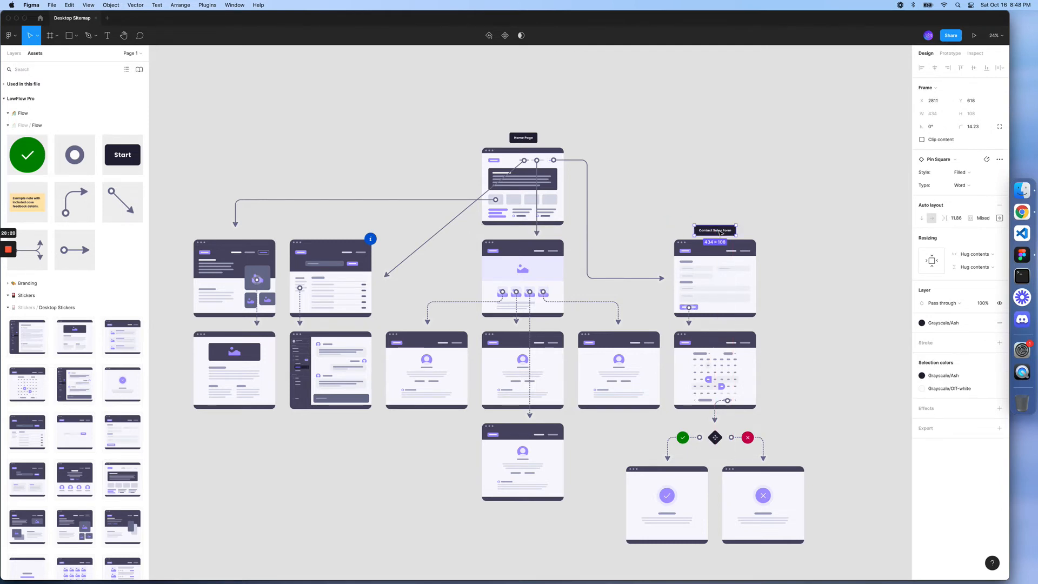
# Step: Duplicate the Contact Sales Form label above the leftmost second-row screen, at X -2158, Y 818
pyautogui.press('super+v')
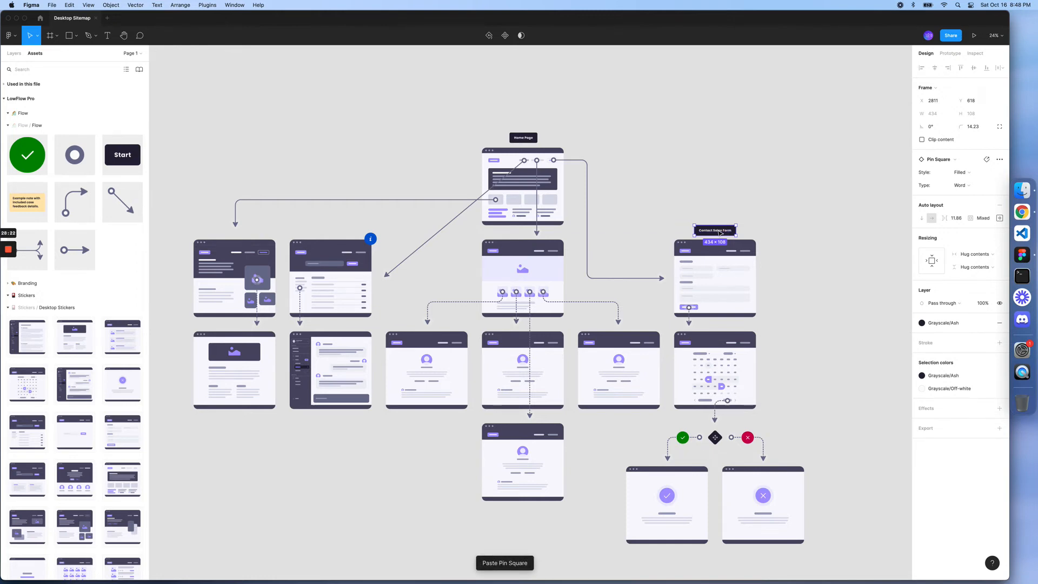
pyautogui.moveTo(722, 233); pyautogui.dragTo(244, 236)
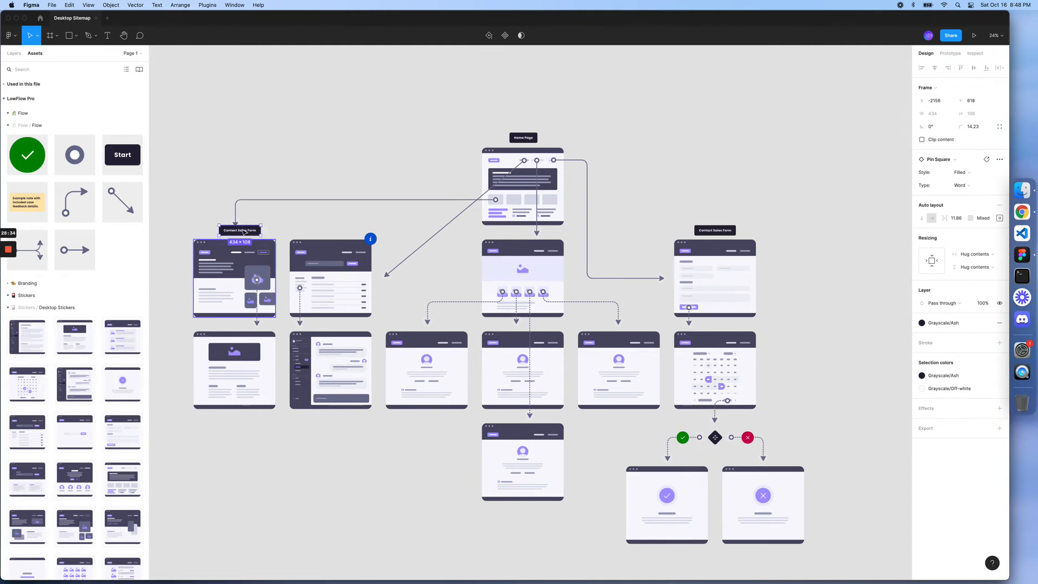
pyautogui.doubleClick(242, 230)
pyautogui.press('o')
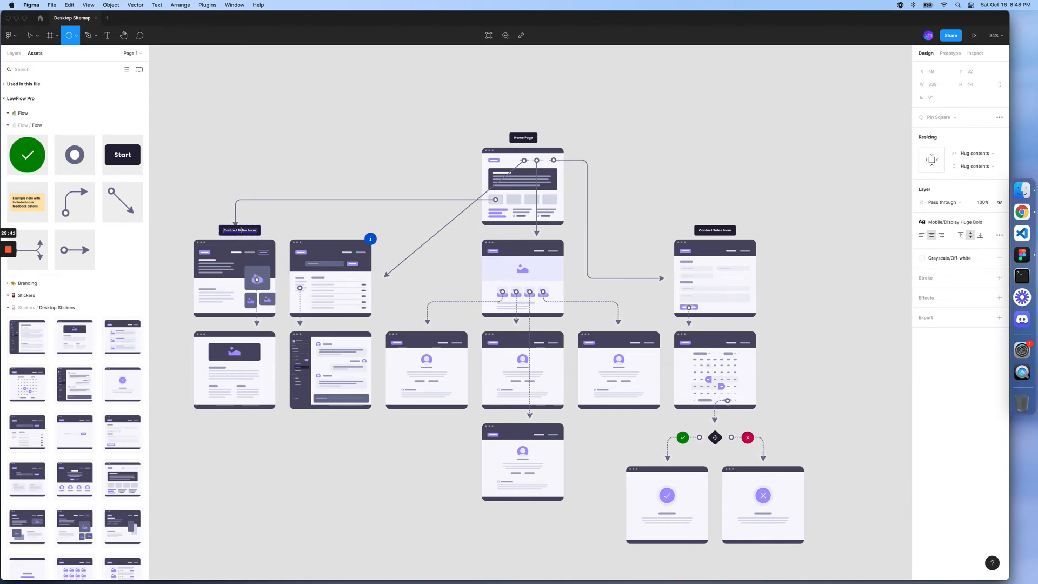
pyautogui.press('Escape')
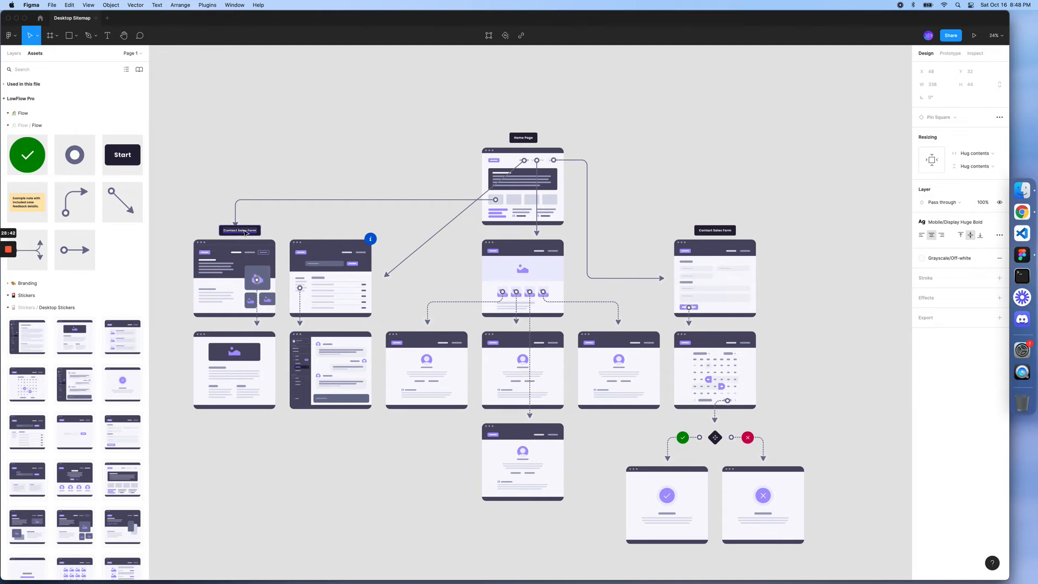
pyautogui.press('Escape')
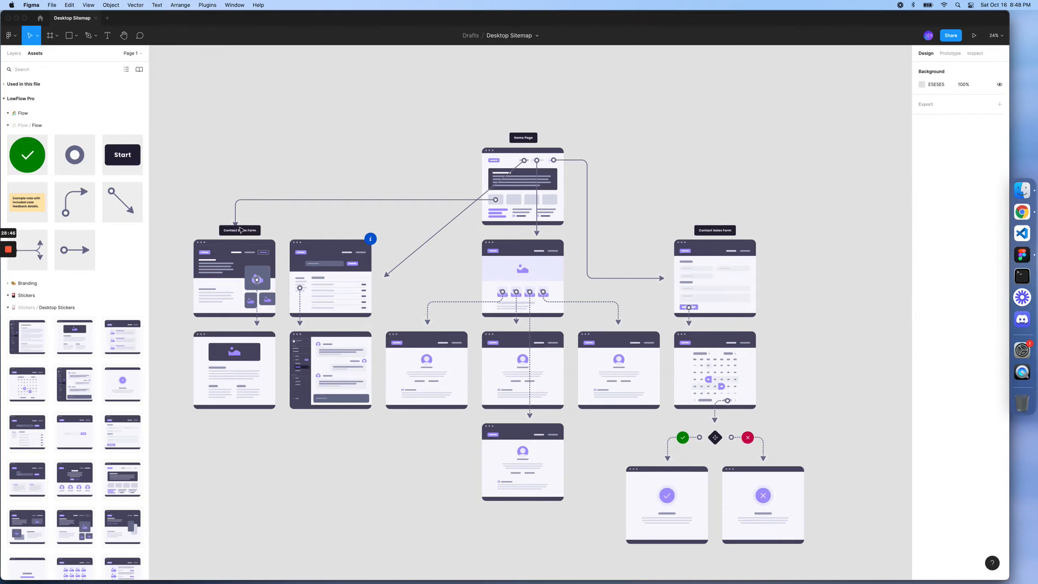
# Step: Change the duplicated label's text to Blog and align it with its screen's left edge at X -2425
pyautogui.click(241, 229)
pyautogui.doubleClick(241, 229)
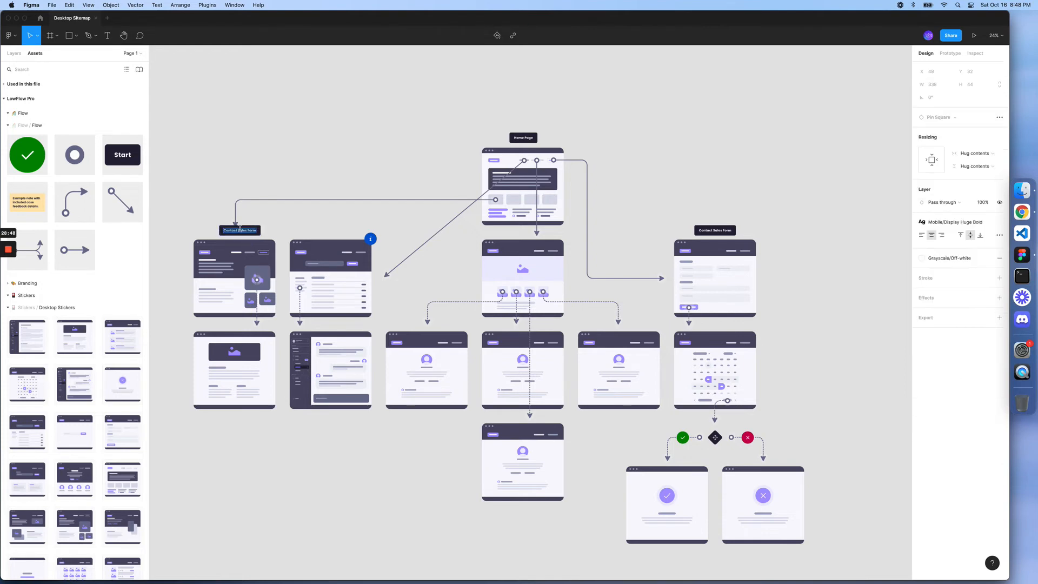
pyautogui.write('Blog')
pyautogui.press('Escape')
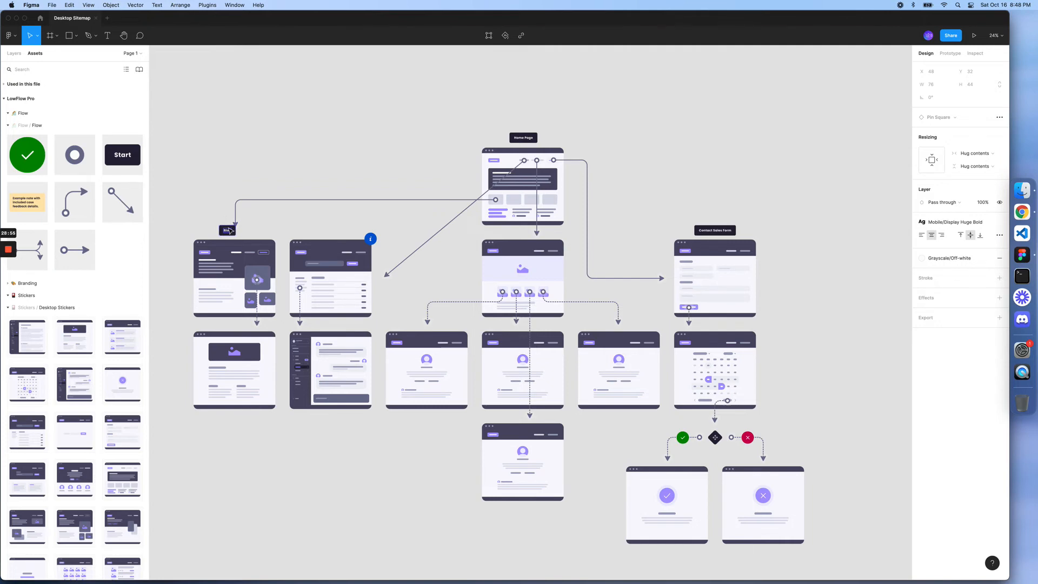
pyautogui.press('Escape')
pyautogui.click(230, 234)
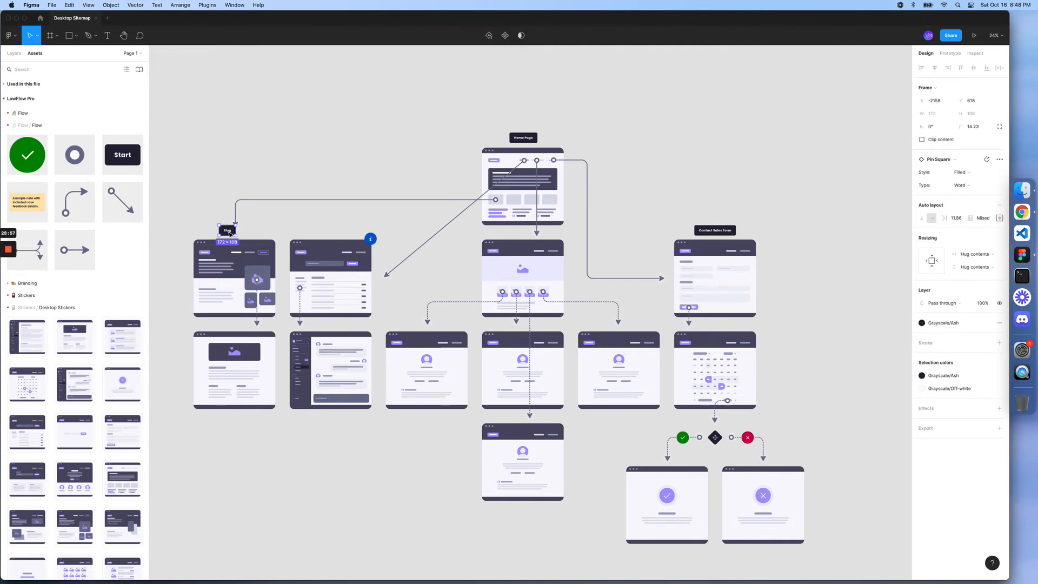
pyautogui.moveTo(230, 234); pyautogui.dragTo(205, 235)
# Step: Duplicate the Blog label above the article screen directly below, at X -2425, Y 1601, and change its text to Article Detail
pyautogui.press('super+v')
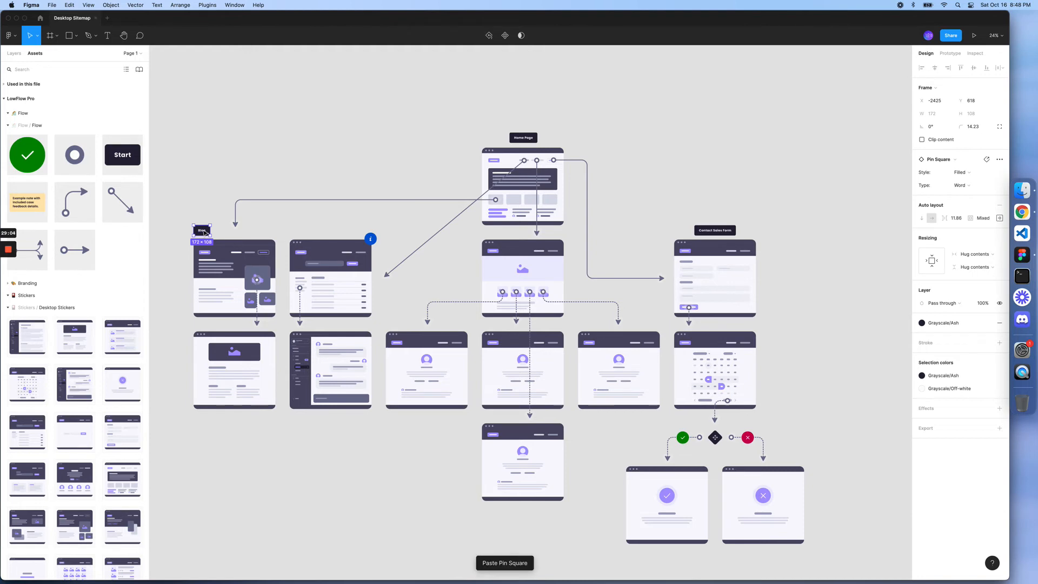
pyautogui.moveTo(203, 231); pyautogui.dragTo(205, 330)
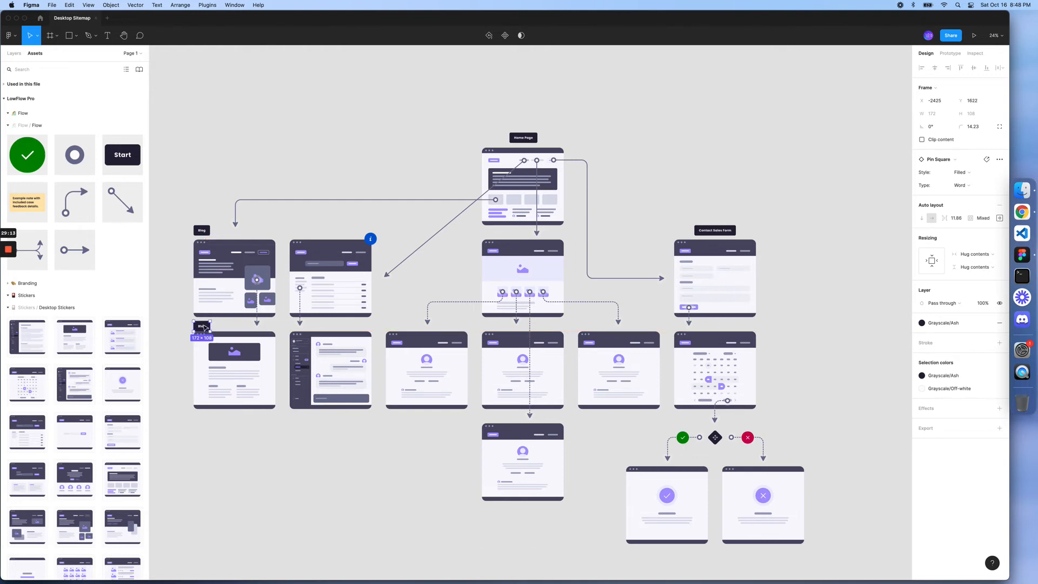
pyautogui.moveTo(203, 325); pyautogui.dragTo(206, 328)
pyautogui.doubleClick(205, 325)
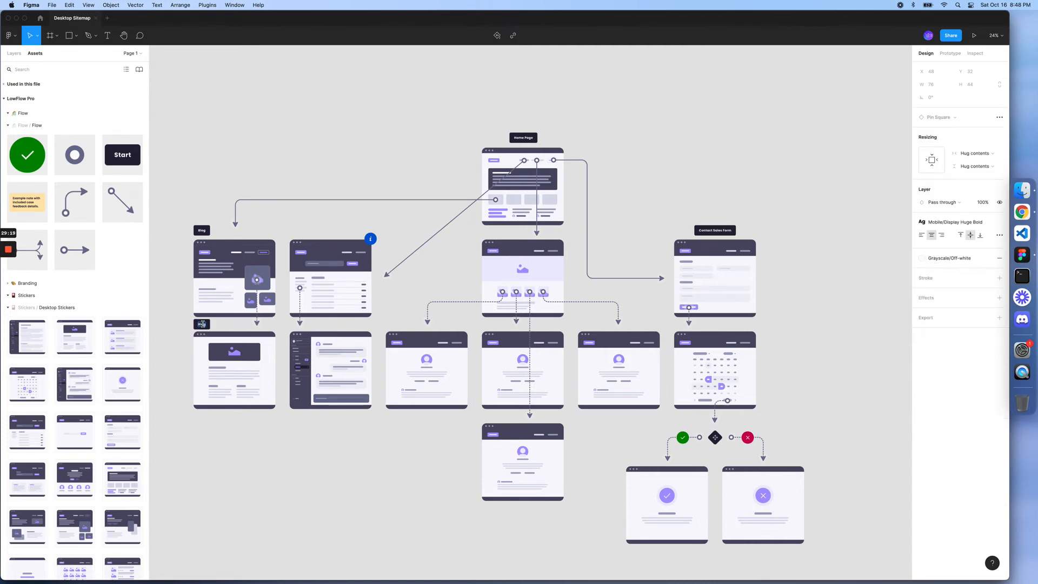
pyautogui.write('Article Detail')
pyautogui.press('Delete')
pyautogui.press('BackSpace')
pyautogui.press('BackSpace')
pyautogui.press('BackSpace')
pyautogui.press('Escape')
pyautogui.press('Escape')
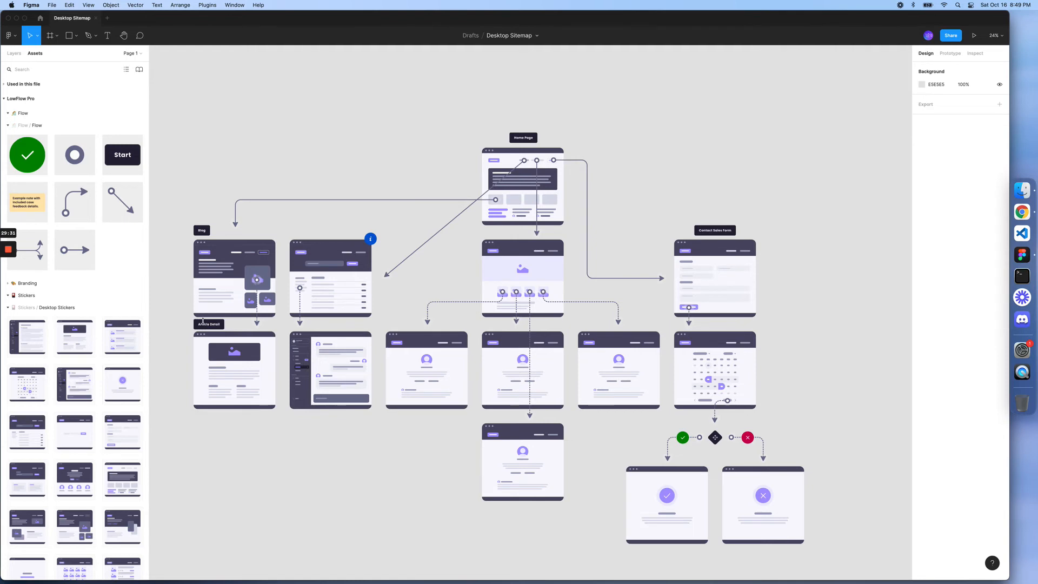
pyautogui.click(203, 321)
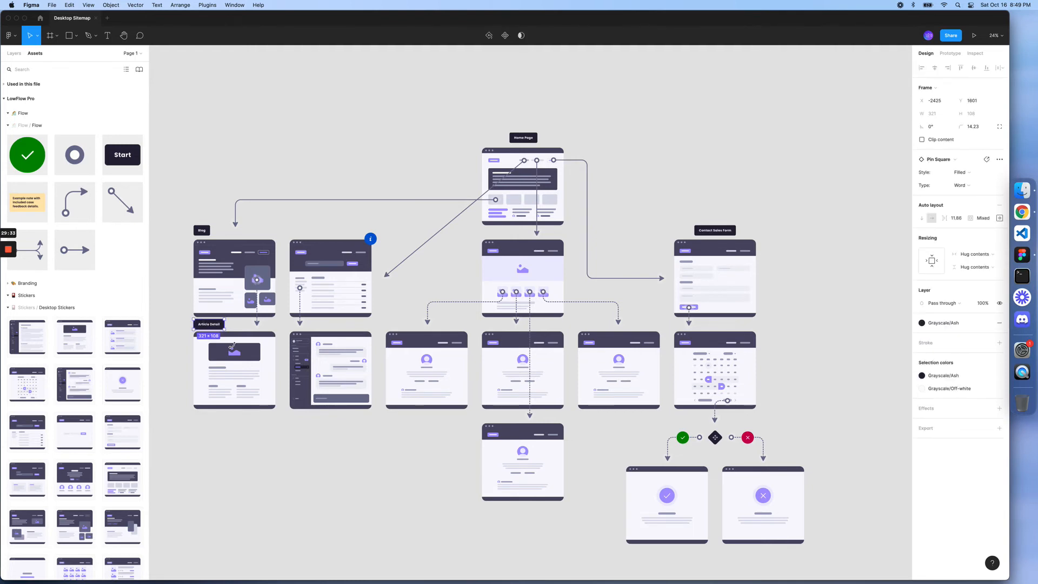
# Step: Shift all third-row screens, the lower profile screen and both status screens down together, bringing the lower profile screen to Y 2792
pyautogui.click(234, 348)
pyautogui.keyDown('shift'); pyautogui.click(330, 353); pyautogui.keyUp('shift')
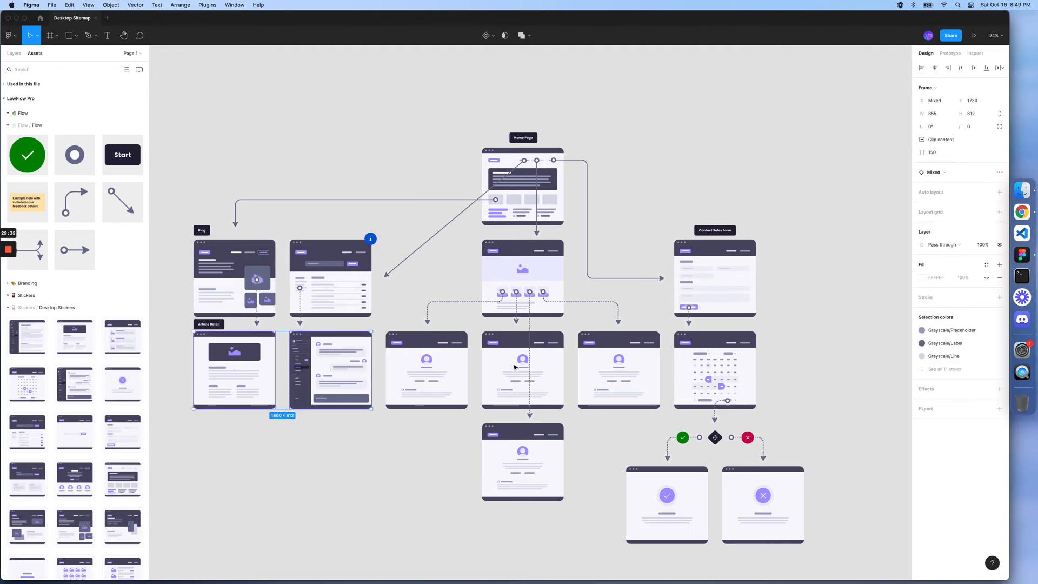
pyautogui.keyDown('shift'); pyautogui.click(427, 373); pyautogui.keyUp('shift')
pyautogui.keyDown('shift'); pyautogui.click(514, 367); pyautogui.keyUp('shift')
pyautogui.keyDown('shift'); pyautogui.click(619, 373); pyautogui.keyUp('shift')
pyautogui.keyDown('shift'); pyautogui.click(715, 373); pyautogui.keyUp('shift')
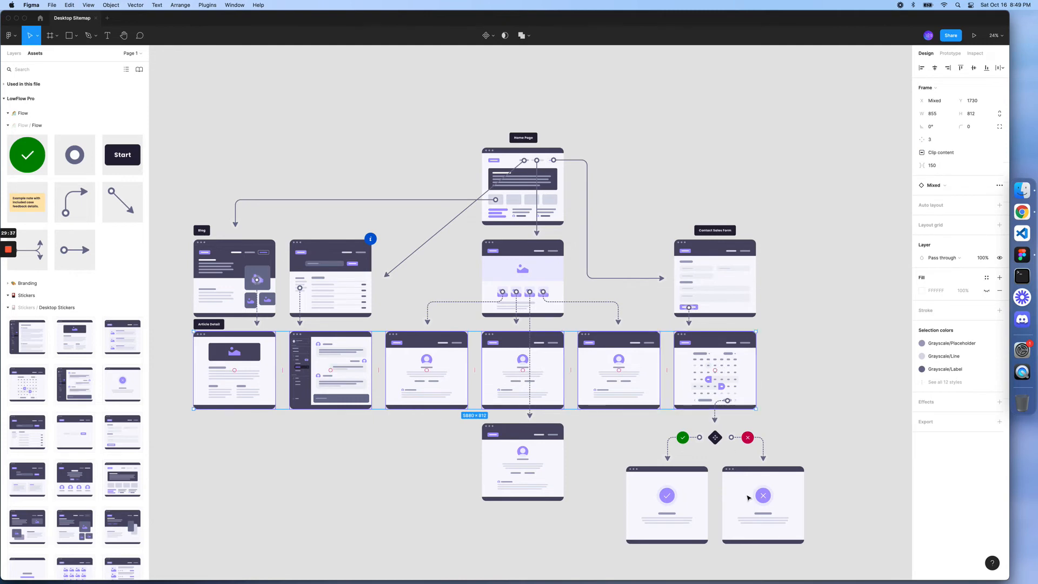
pyautogui.keyDown('shift'); pyautogui.click(748, 497); pyautogui.keyUp('shift')
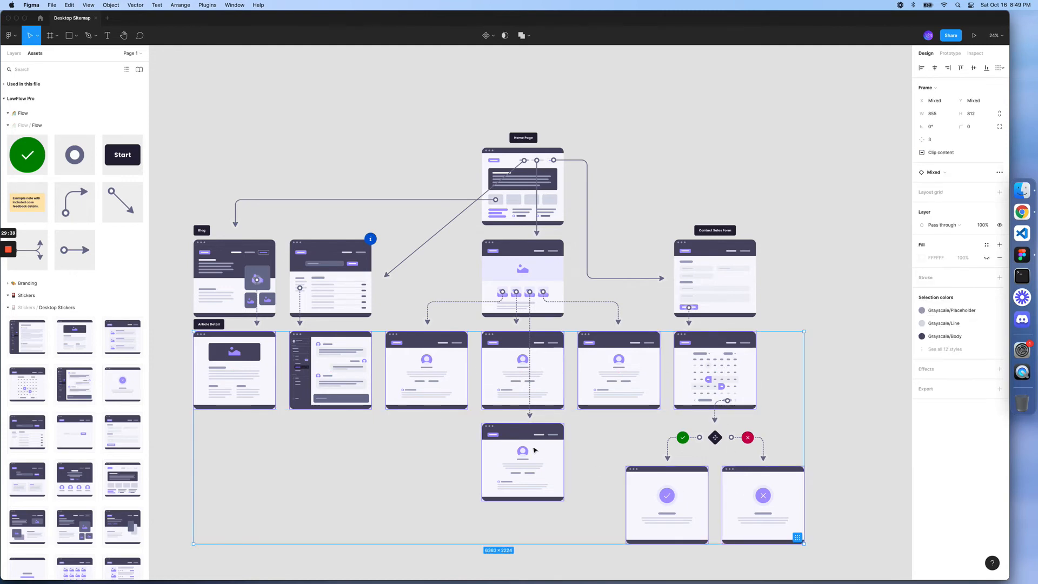
pyautogui.hotkey('shift', 'Down')
pyautogui.hotkey('shift', 'Down')
pyautogui.hotkey('shift', 'Down')
pyautogui.hotkey('shift', 'Down')
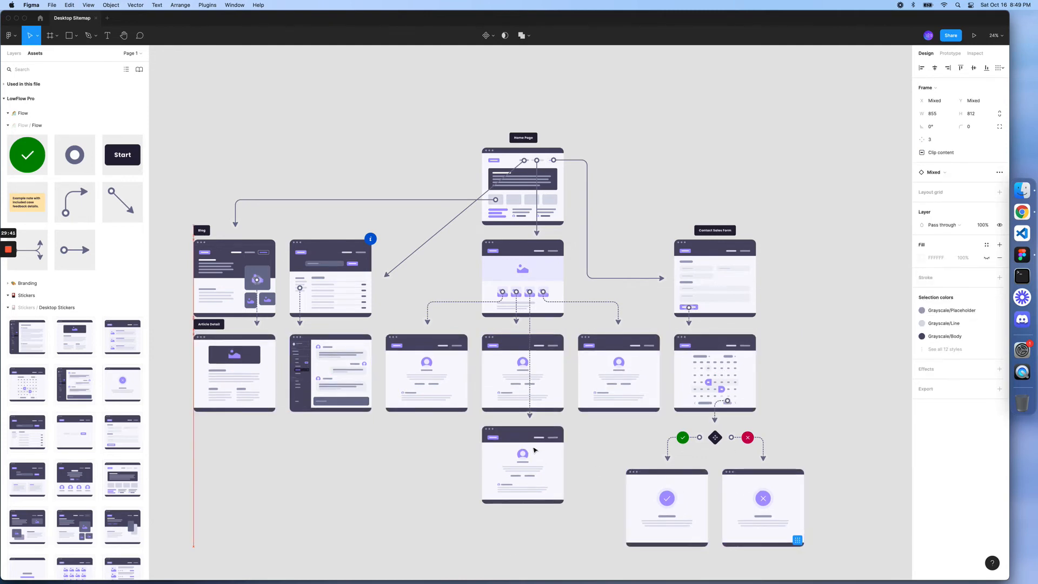
pyautogui.hotkey('shift', 'Down')
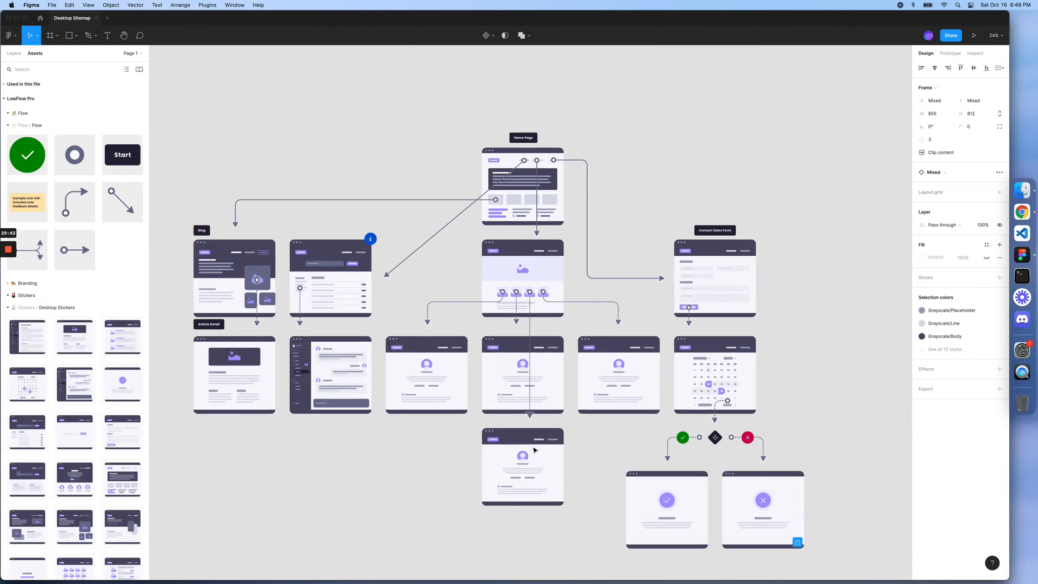
pyautogui.hotkey('shift', 'Down')
pyautogui.hotkey('shift', 'Down')
pyautogui.hotkey('shift', 'Down')
pyautogui.hotkey('shift', 'Down')
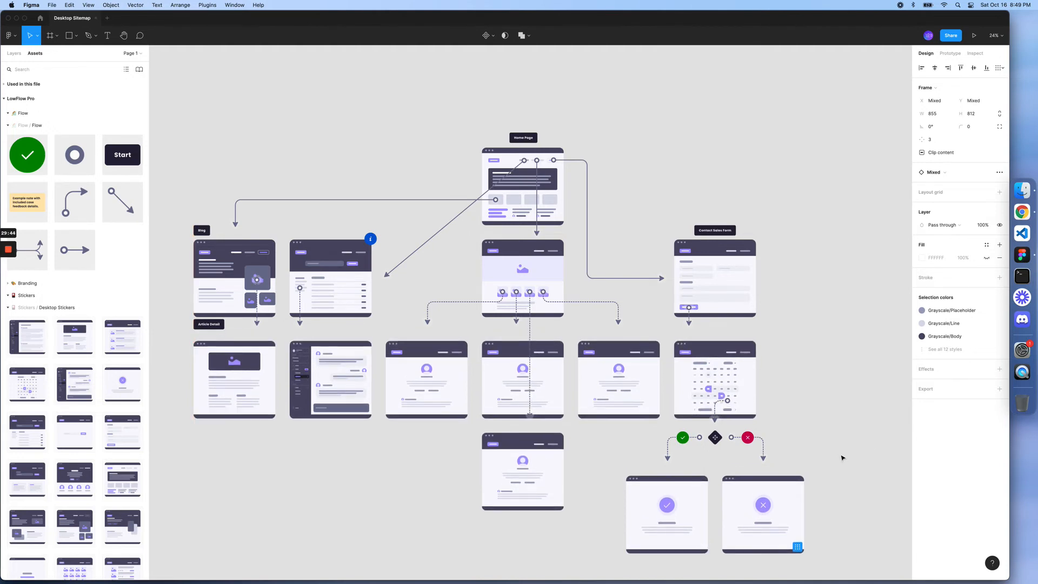
pyautogui.press('Escape')
# Step: Shift the lower profile screen and the success and error screens further down together, widening the gap beneath the third row
pyautogui.click(553, 466)
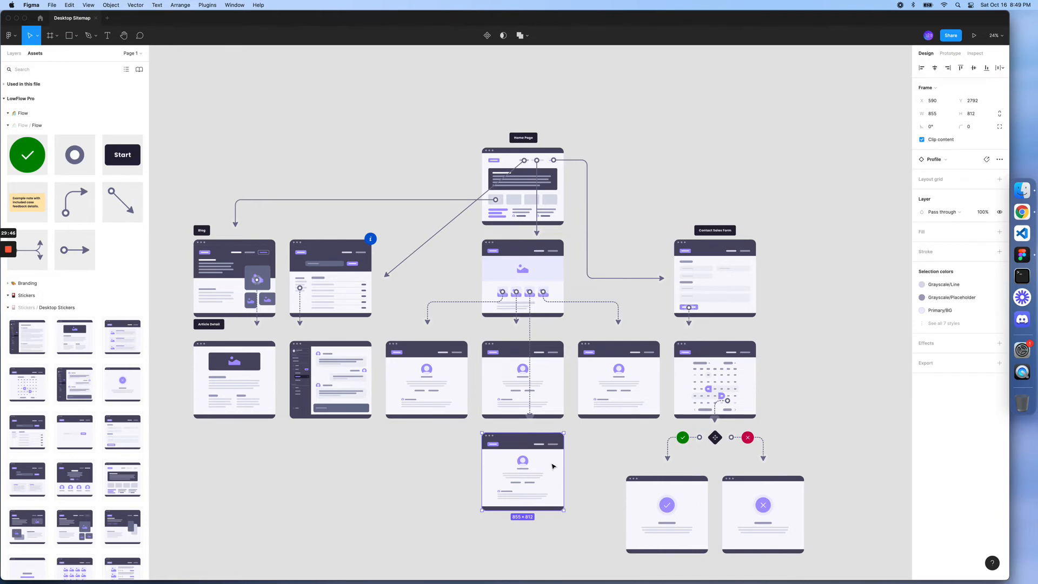
pyautogui.keyDown('shift'); pyautogui.click(701, 505); pyautogui.keyUp('shift')
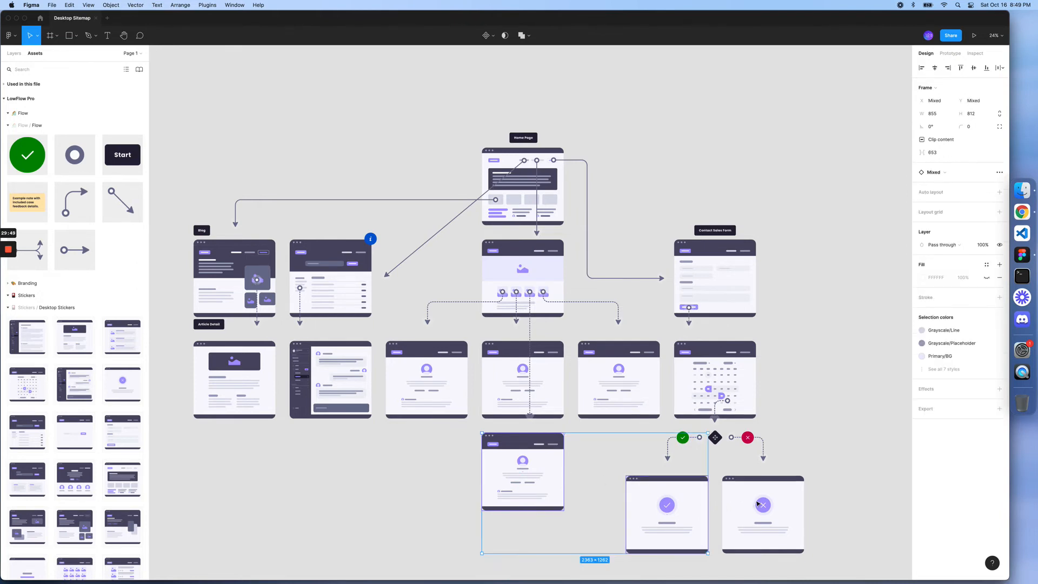
pyautogui.keyDown('shift'); pyautogui.click(758, 505); pyautogui.keyUp('shift')
pyautogui.hotkey('shift', 'Down')
pyautogui.hotkey('shift', 'Down')
pyautogui.hotkey('shift', 'Down')
pyautogui.hotkey('shift', 'Down')
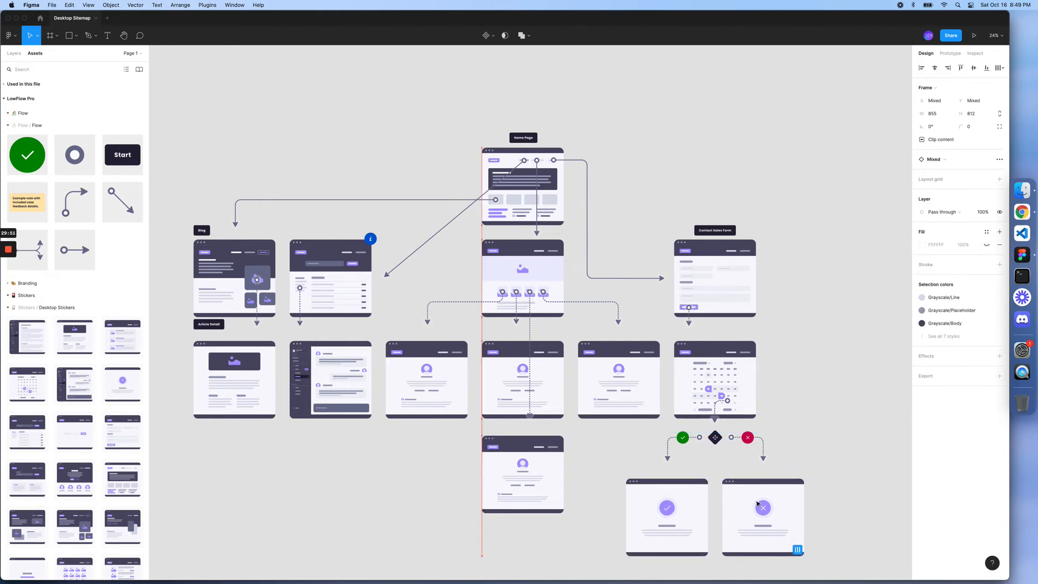
pyautogui.hotkey('shift', 'Down')
pyautogui.hotkey('shift', 'Down')
pyautogui.hotkey('shift', 'Down')
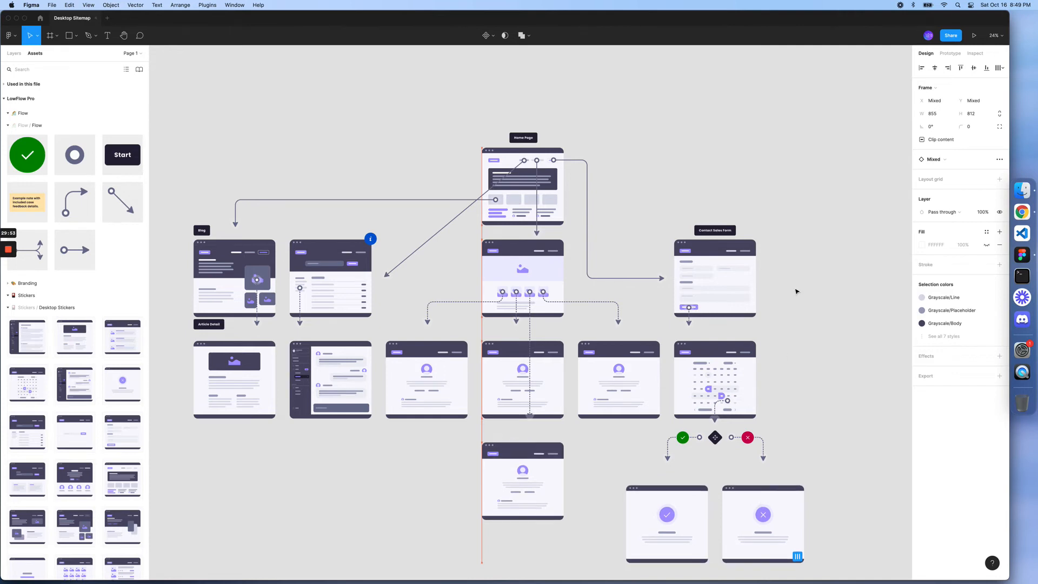
# Step: Stretch the six dashed connectors between the second and third rows downward together to a combined height of about 542
pyautogui.click(587, 174)
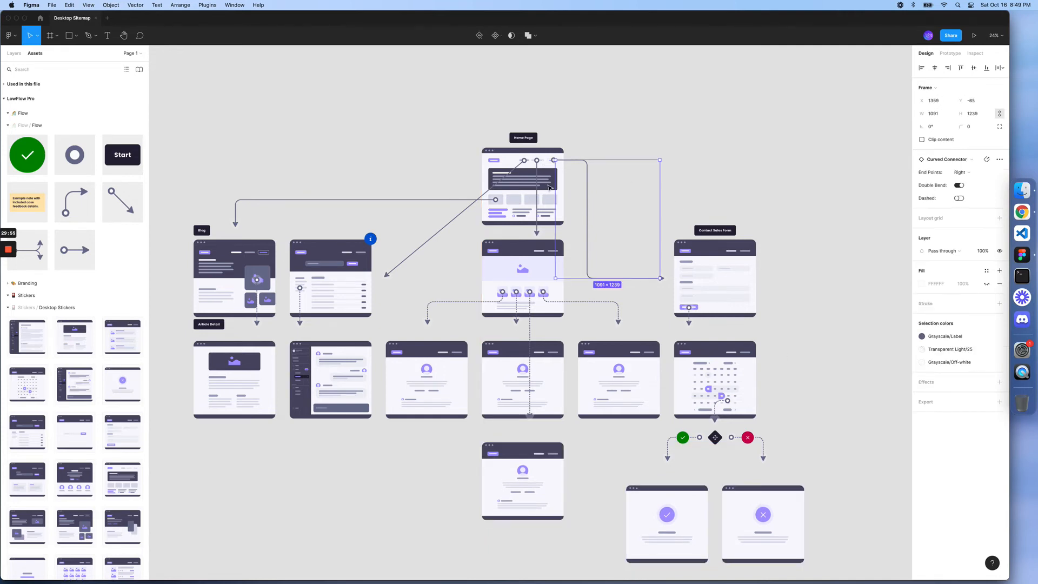
pyautogui.click(300, 318)
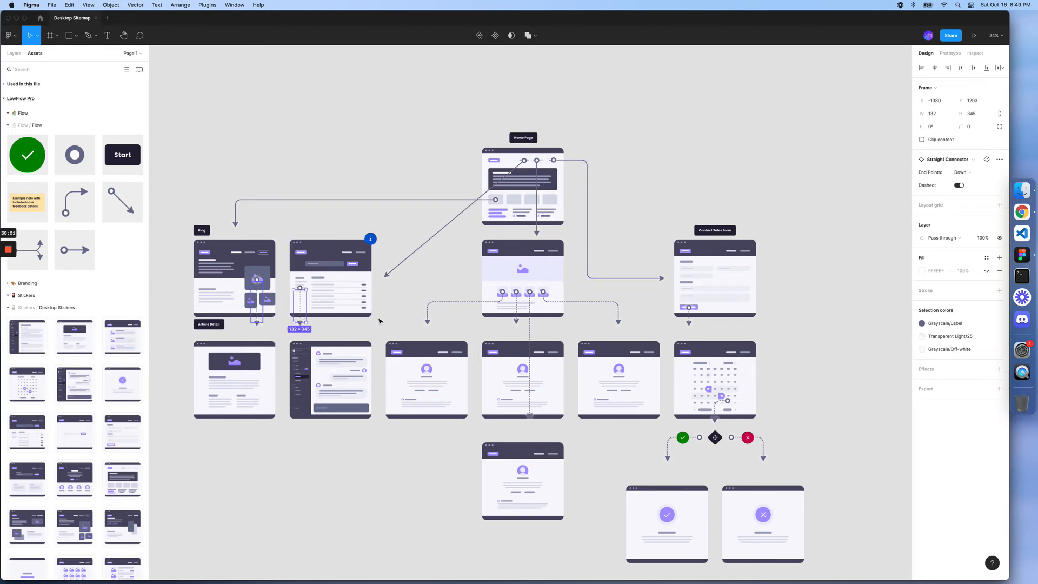
pyautogui.keyDown('shift'); pyautogui.click(257, 313); pyautogui.keyUp('shift')
pyautogui.keyDown('shift'); pyautogui.click(465, 301); pyautogui.keyUp('shift')
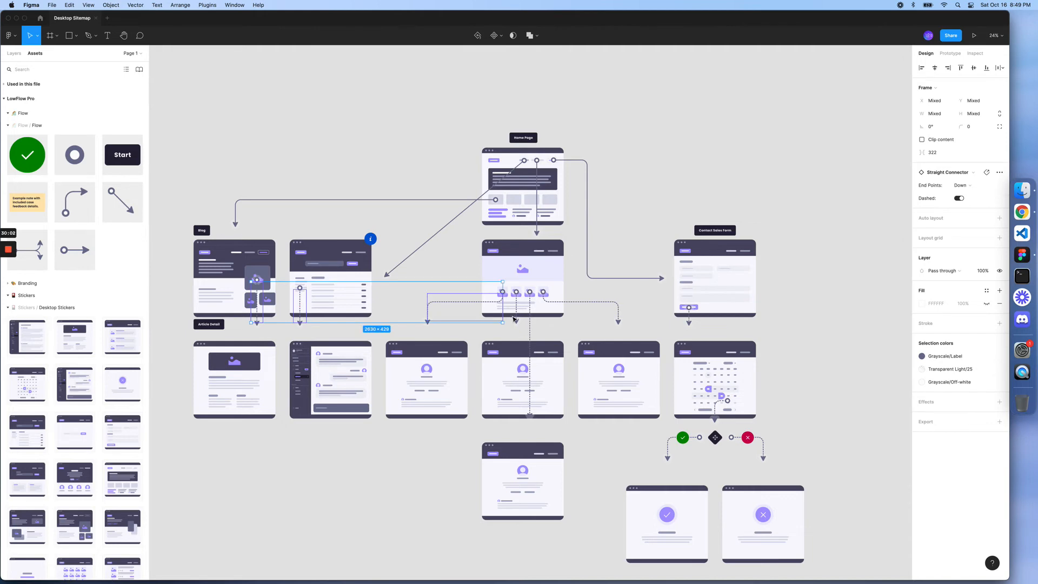
pyautogui.keyDown('shift'); pyautogui.click(516, 320); pyautogui.keyUp('shift')
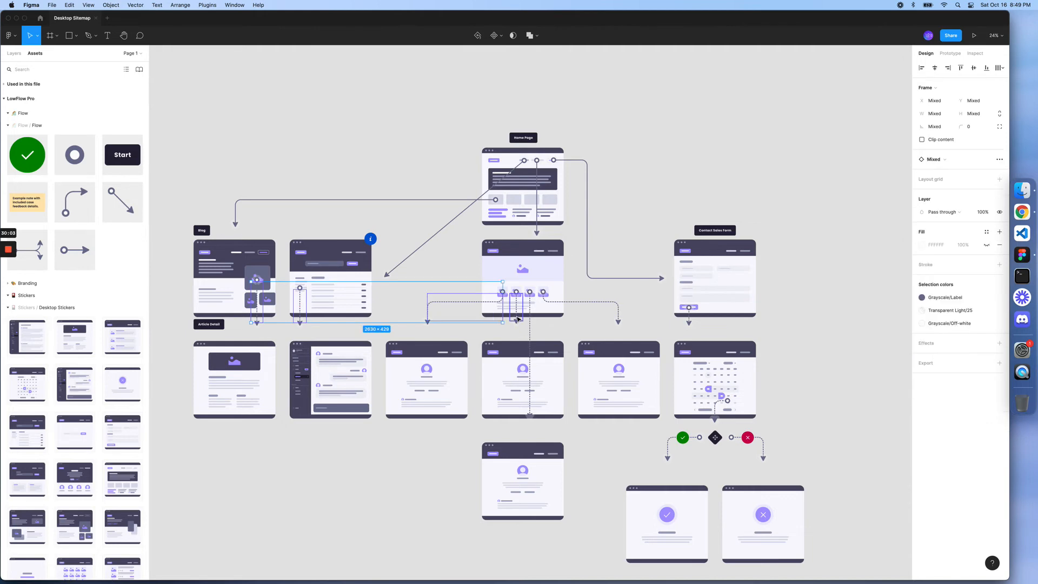
pyautogui.keyDown('shift'); pyautogui.click(618, 312); pyautogui.keyUp('shift')
pyautogui.keyDown('shift'); pyautogui.click(690, 320); pyautogui.keyUp('shift')
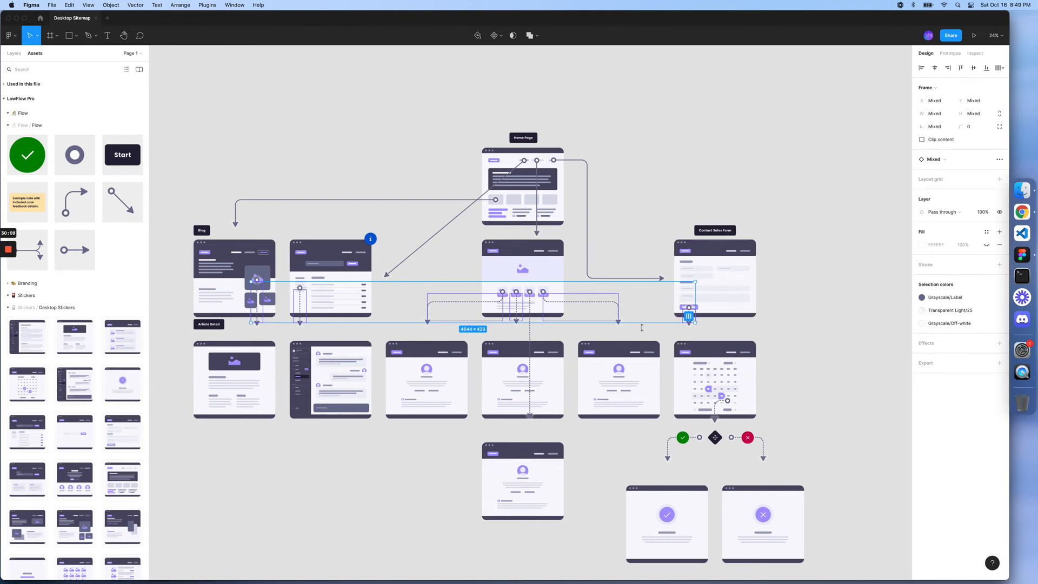
pyautogui.moveTo(640, 323); pyautogui.dragTo(642, 330)
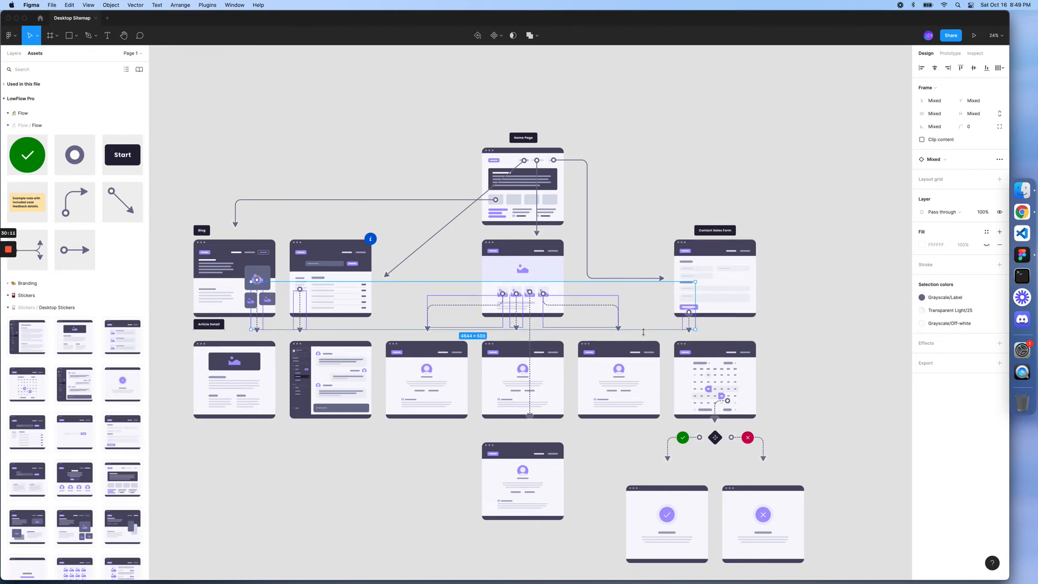
pyautogui.moveTo(644, 333); pyautogui.dragTo(643, 334)
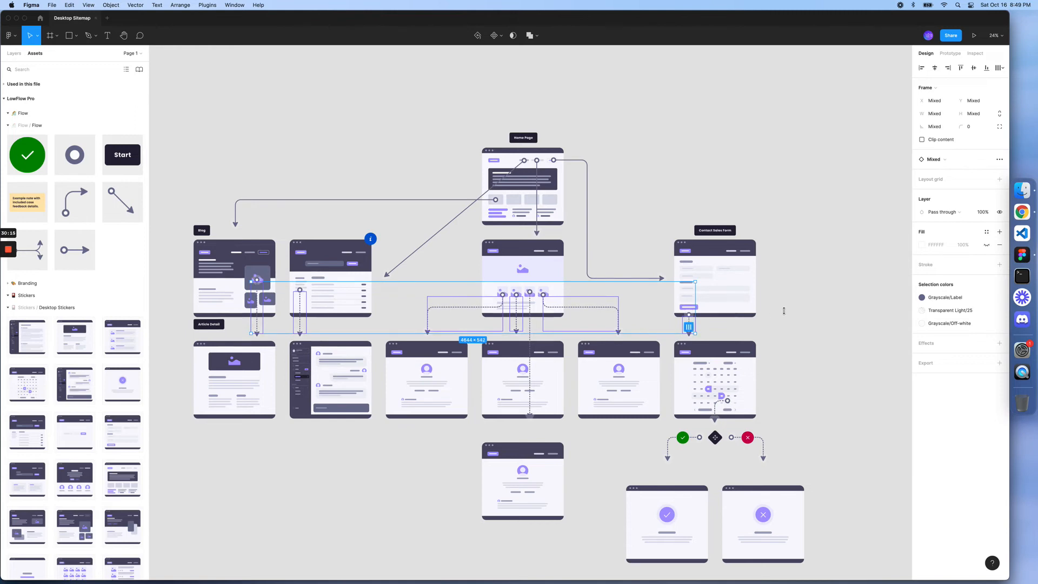
pyautogui.press('Escape')
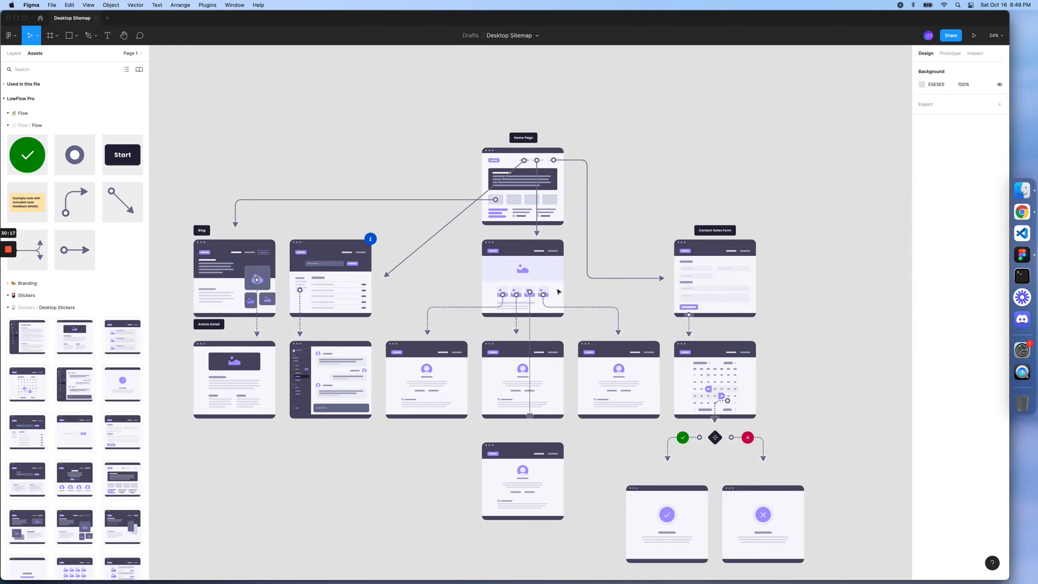
# Step: Extend the two curved connectors and the short straight connector below the team screen upward, giving each Y 1334 and height 392
pyautogui.scroll(2, 560, 292)
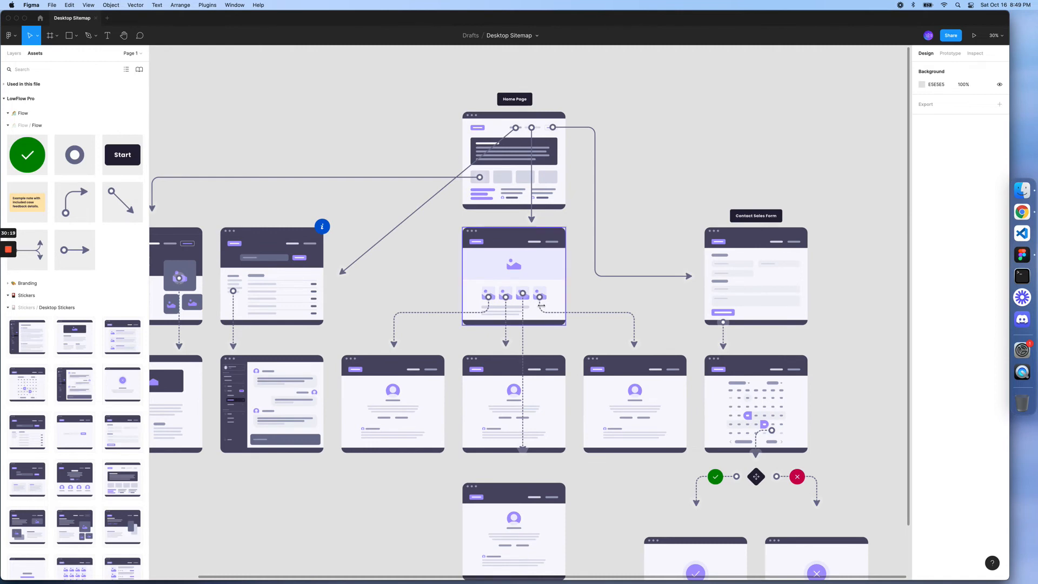
pyautogui.click(541, 313)
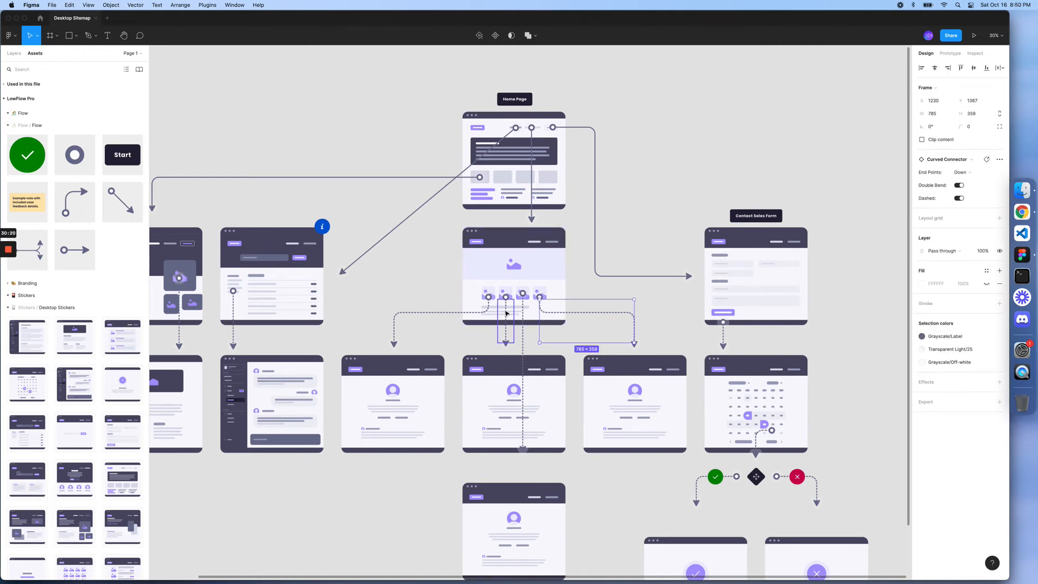
pyautogui.keyDown('shift'); pyautogui.click(511, 300); pyautogui.keyUp('shift')
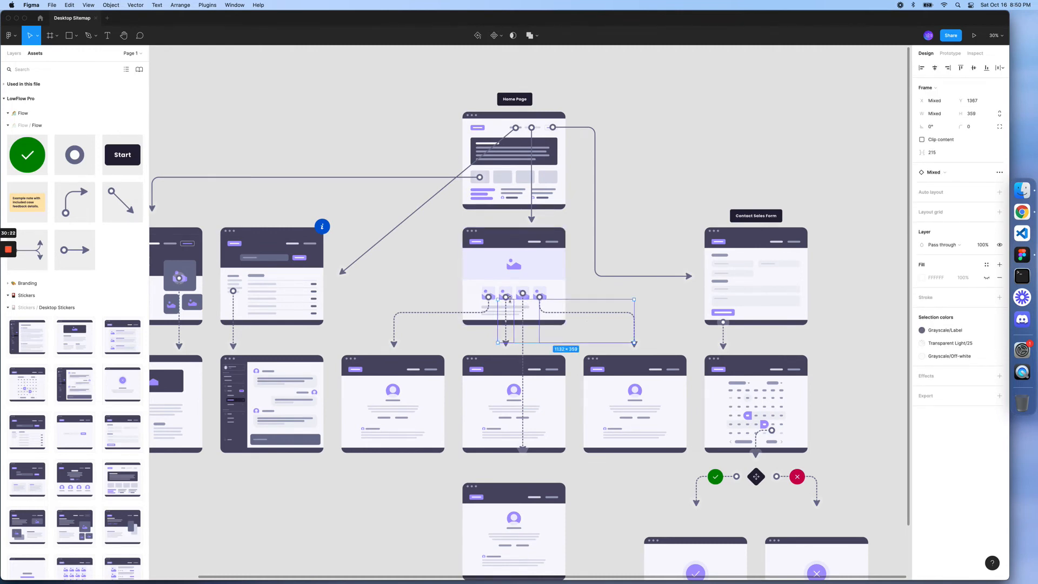
pyautogui.moveTo(510, 299); pyautogui.dragTo(509, 296)
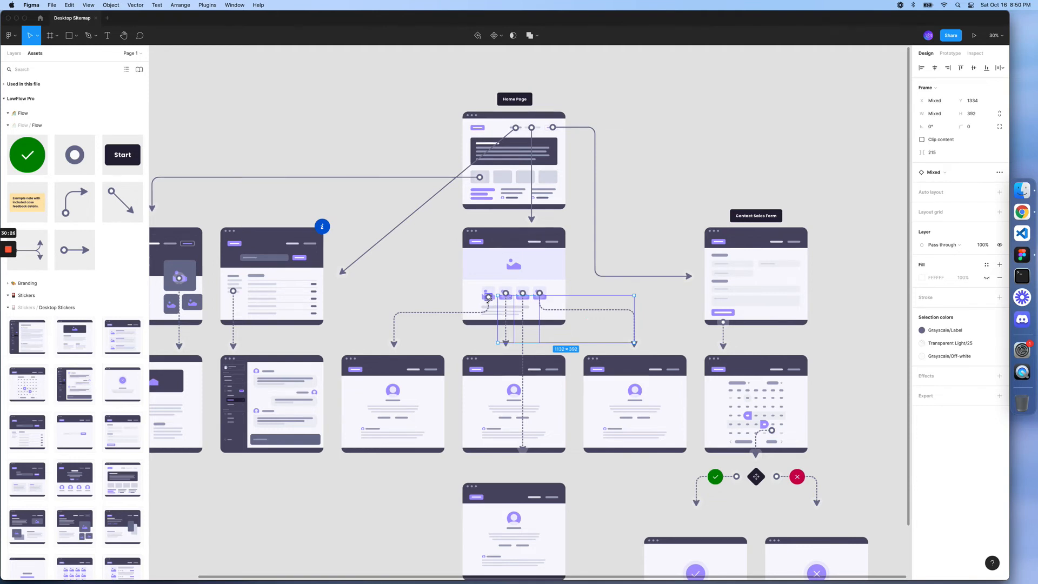
pyautogui.click(488, 297)
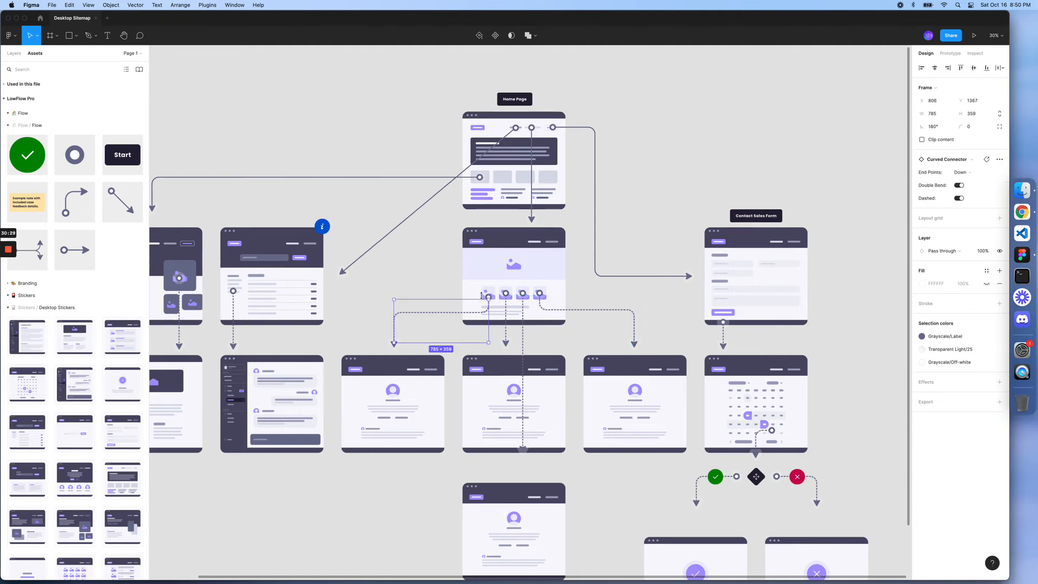
pyautogui.moveTo(482, 295); pyautogui.dragTo(482, 296)
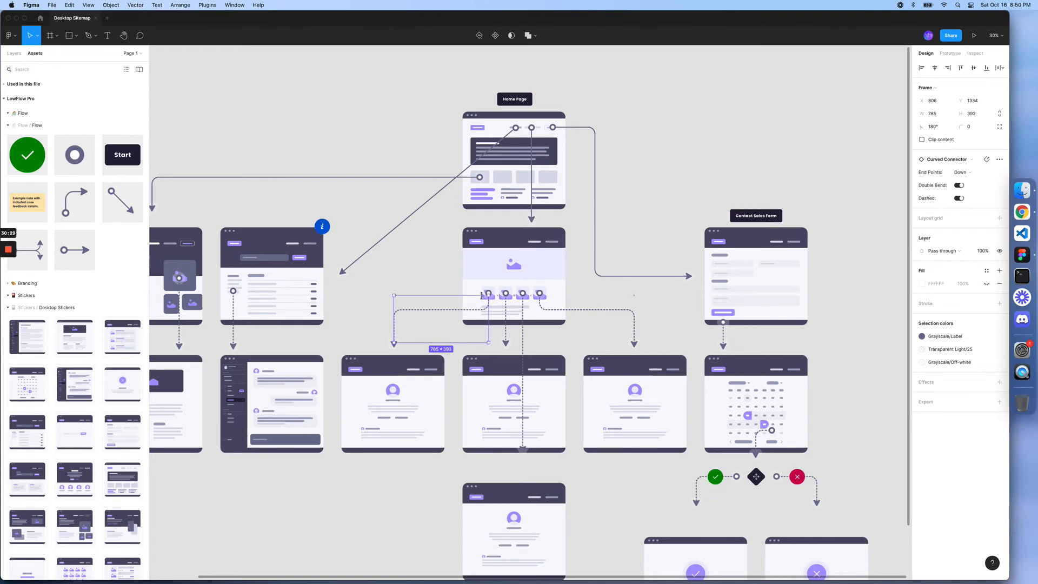
pyautogui.click(769, 161)
# Step: Move the Article Detail label down closer to the article screen, to Y 1672
pyautogui.scroll(-5, 768, 161)
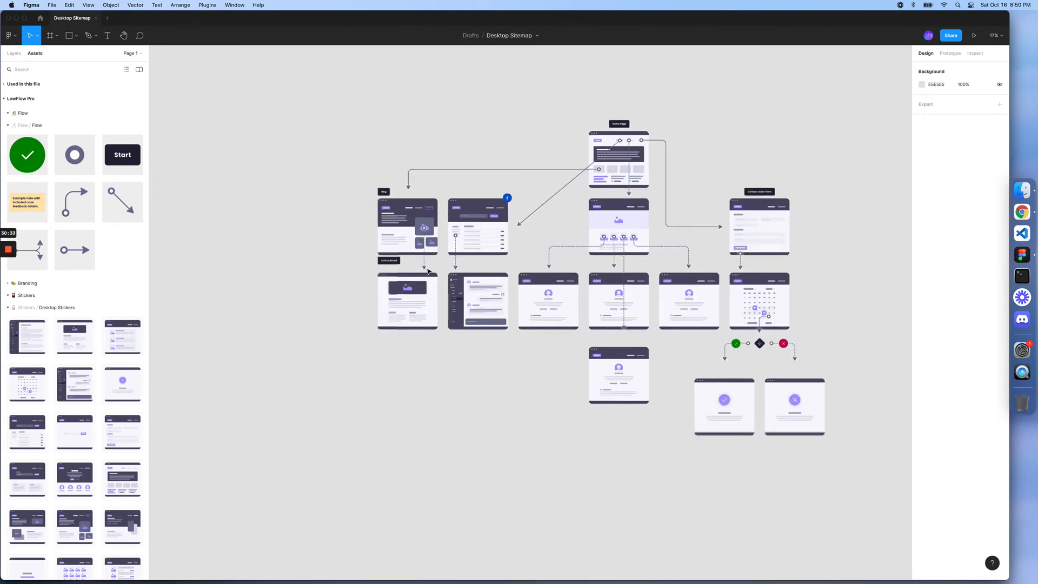
pyautogui.scroll(3, 391, 268)
pyautogui.click(395, 260)
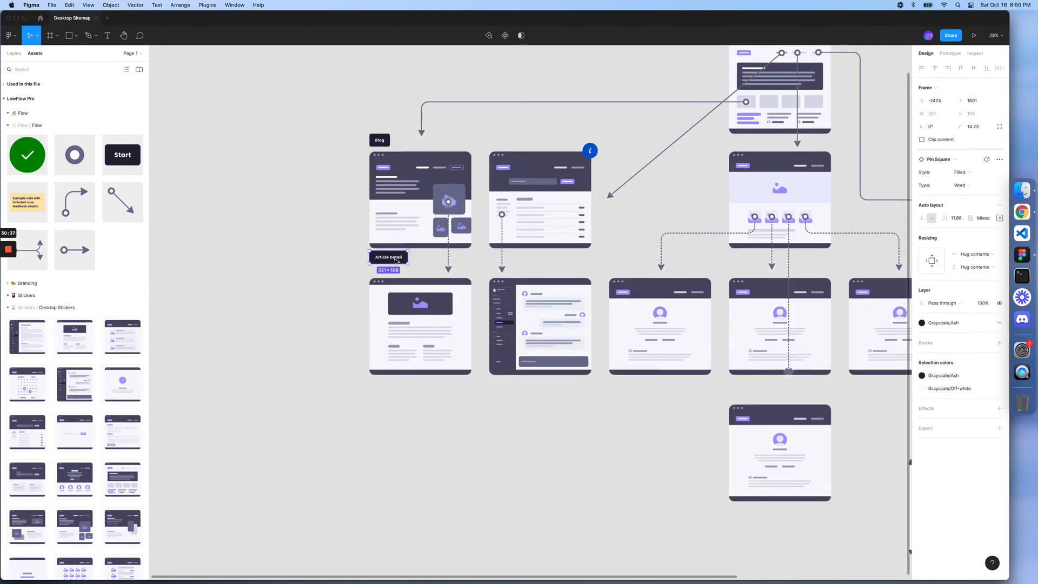
pyautogui.hotkey('shift', 'Down')
pyautogui.hotkey('shift', 'Down')
pyautogui.hotkey('shift', 'Down')
pyautogui.hotkey('shift', 'Down')
pyautogui.hotkey('shift', 'Down')
pyautogui.hotkey('shift', 'Down')
pyautogui.hotkey('shift', 'Down')
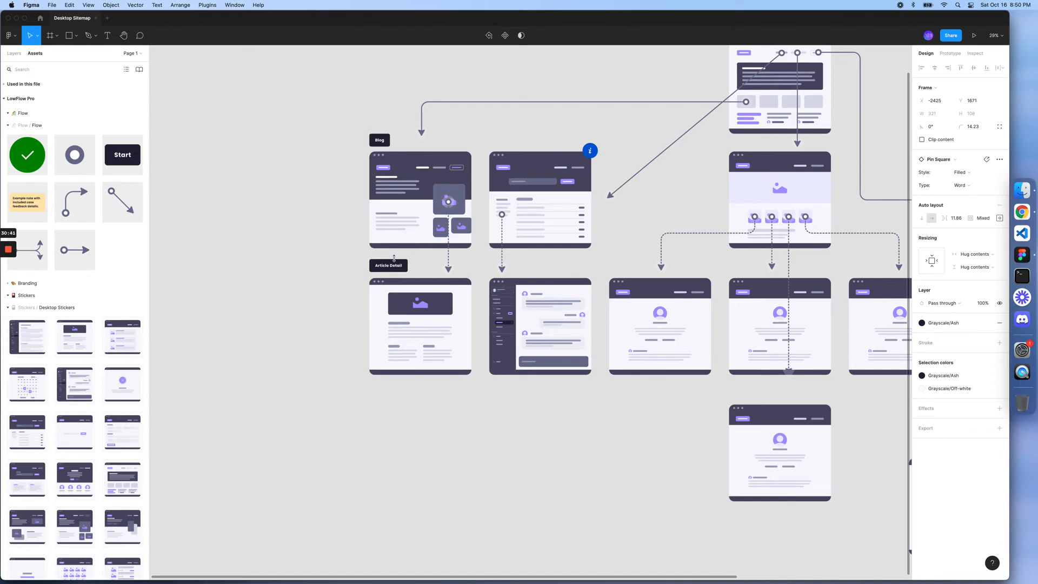
pyautogui.hotkey('shift', 'Down')
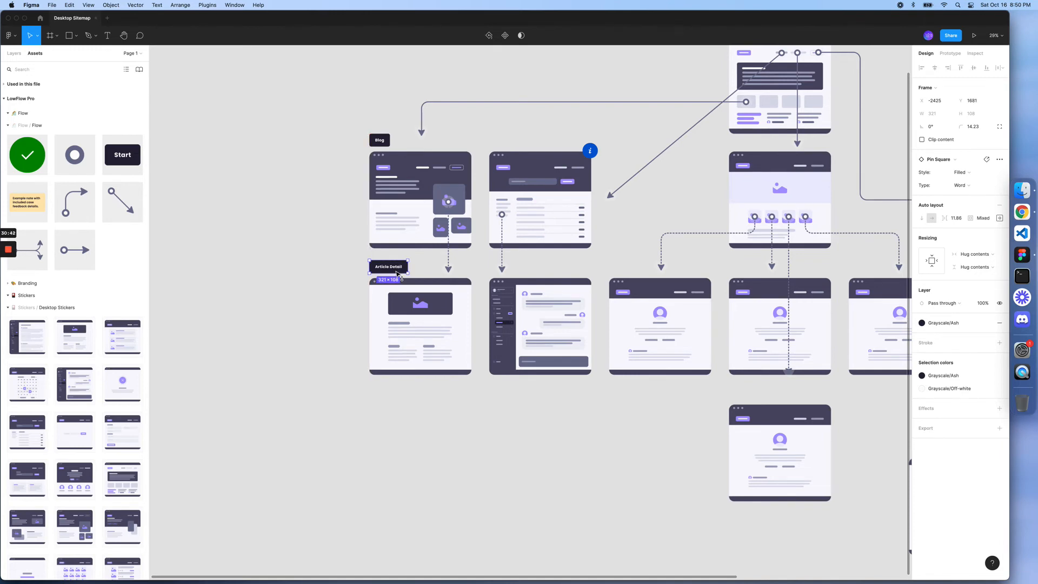
pyautogui.moveTo(397, 274); pyautogui.dragTo(387, 268)
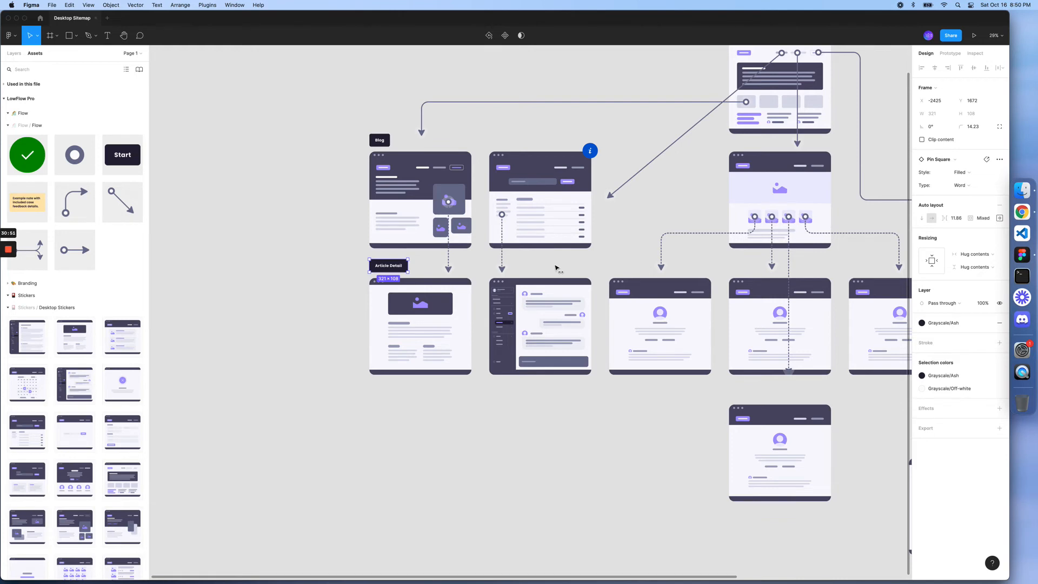
# Step: Duplicate the Article Detail label above the chat screen, change its text to Live Chat, and align it with the screen's right edge at X -821, Y 1672
pyautogui.press('super+v')
pyautogui.moveTo(556, 268)
pyautogui.mouseDown()
pyautogui.moveTo(577, 271)
pyautogui.moveTo(568, 267)
pyautogui.mouseUp()
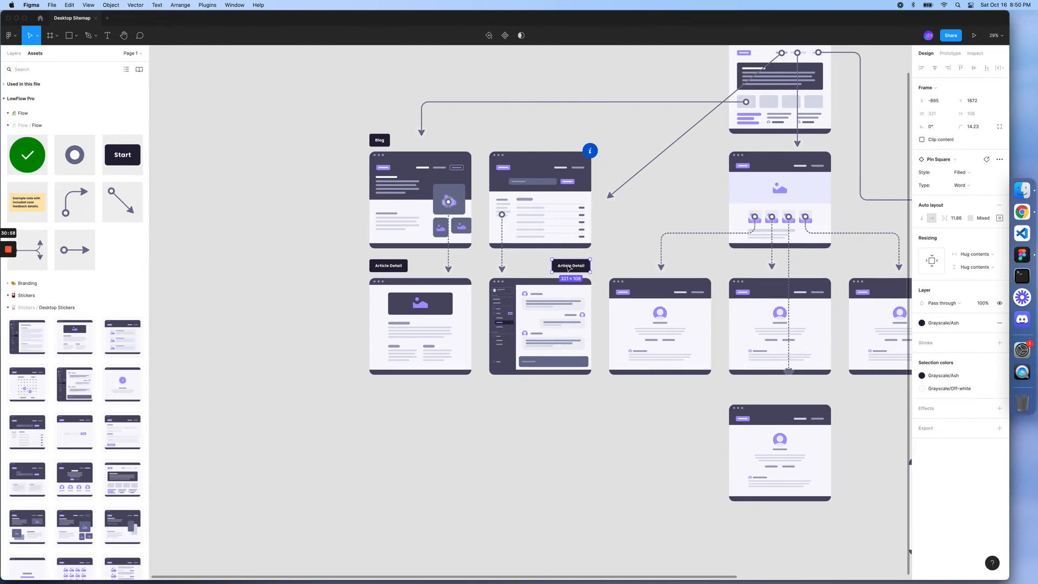
pyautogui.doubleClick(566, 265)
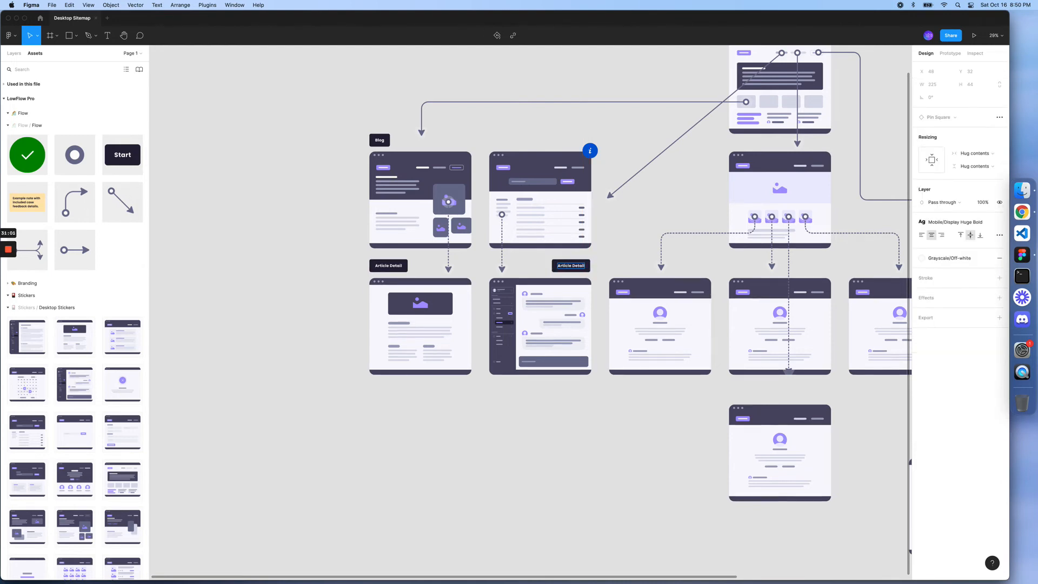
pyautogui.write('Live Chat')
pyautogui.press('super+a')
pyautogui.write('Live Chat')
pyautogui.press('Escape')
pyautogui.press('Escape')
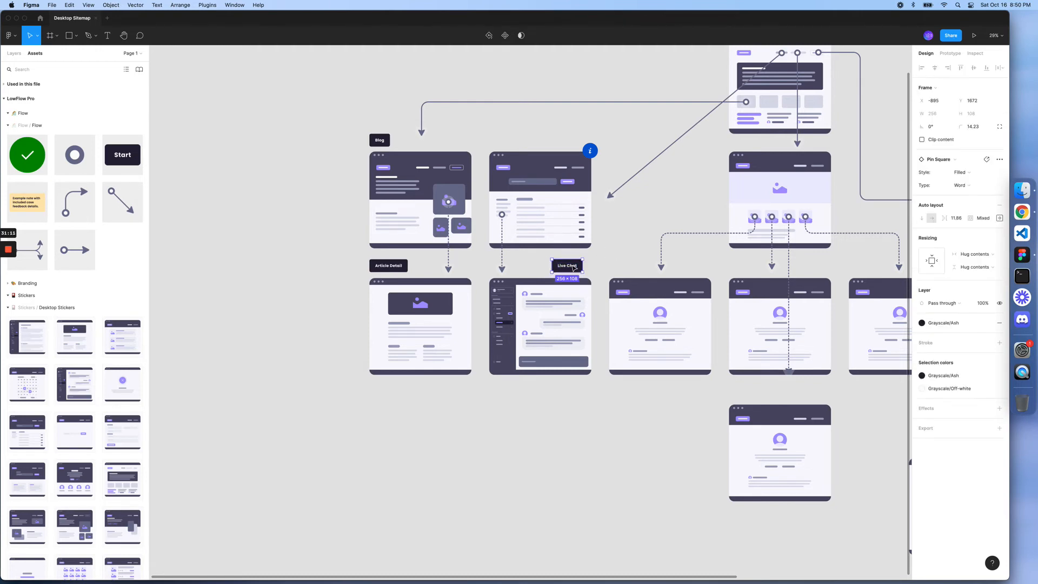
pyautogui.moveTo(574, 267); pyautogui.dragTo(582, 268)
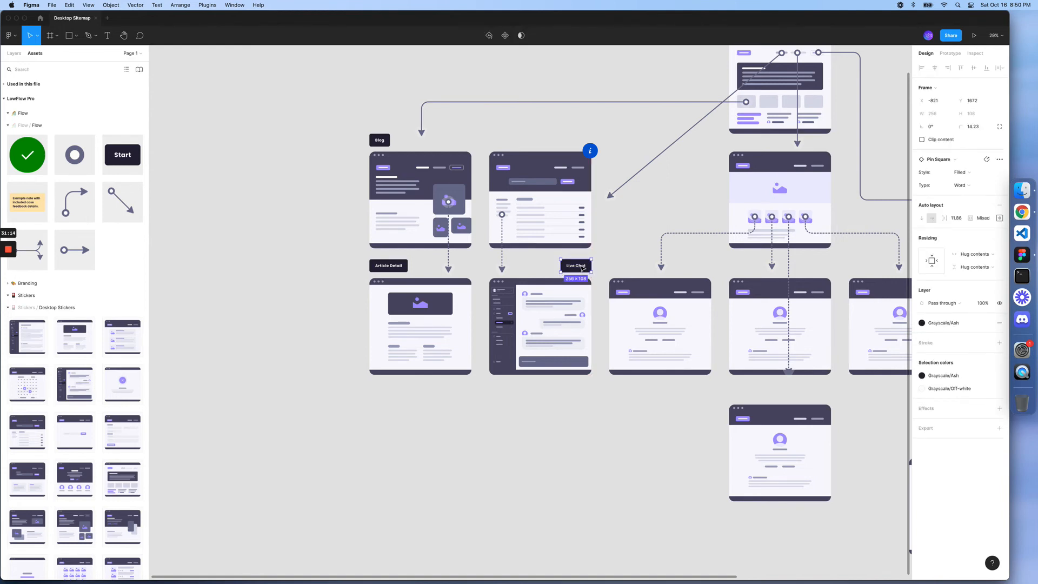
# Step: Duplicate the Live Chat label above the help center screen at X -1420, Y 818, and change its text to Help Center FAQs
pyautogui.press('super+shift+v')
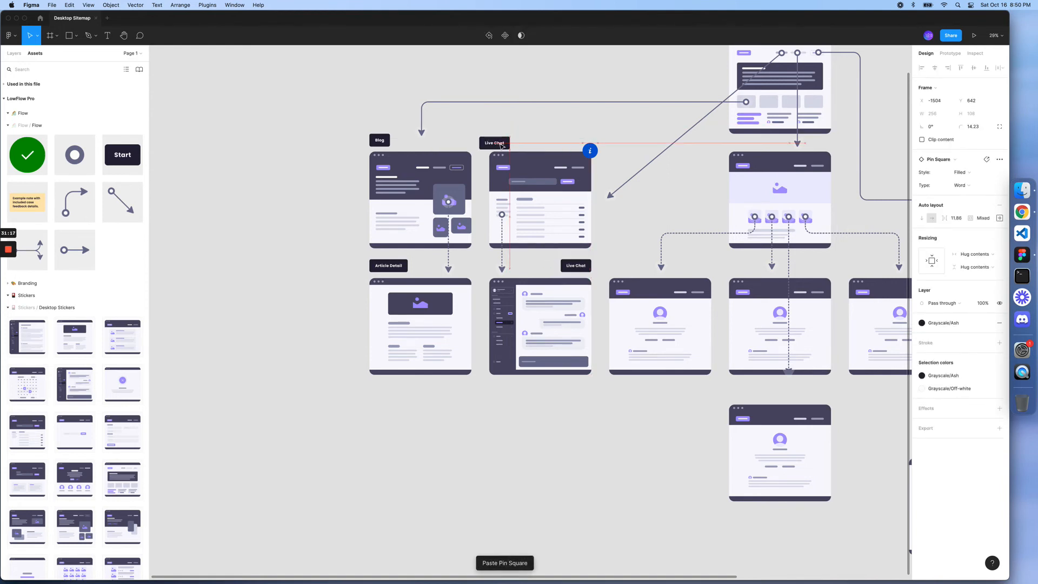
pyautogui.moveTo(508, 144); pyautogui.dragTo(510, 143)
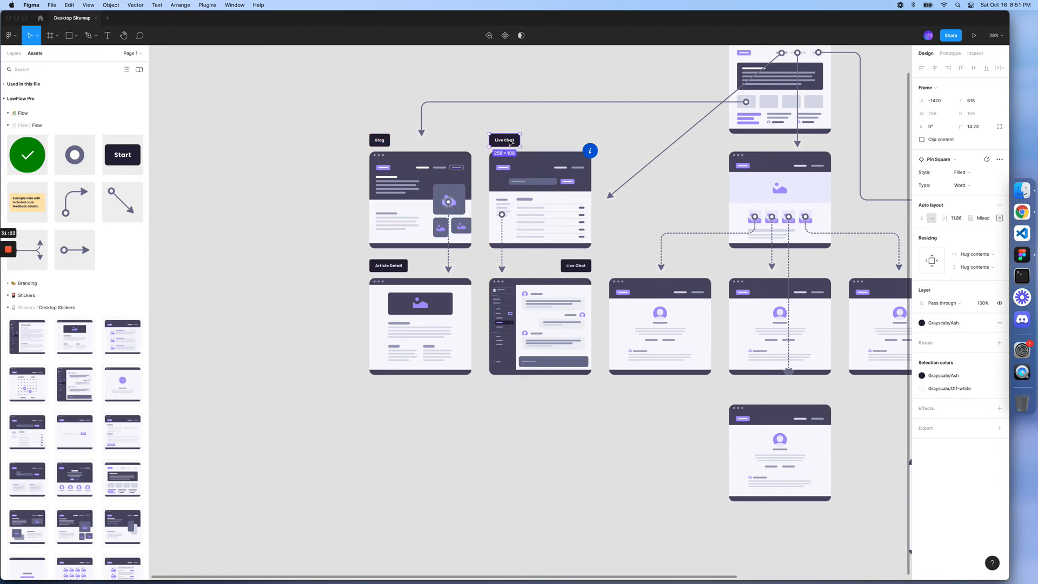
pyautogui.doubleClick(508, 140)
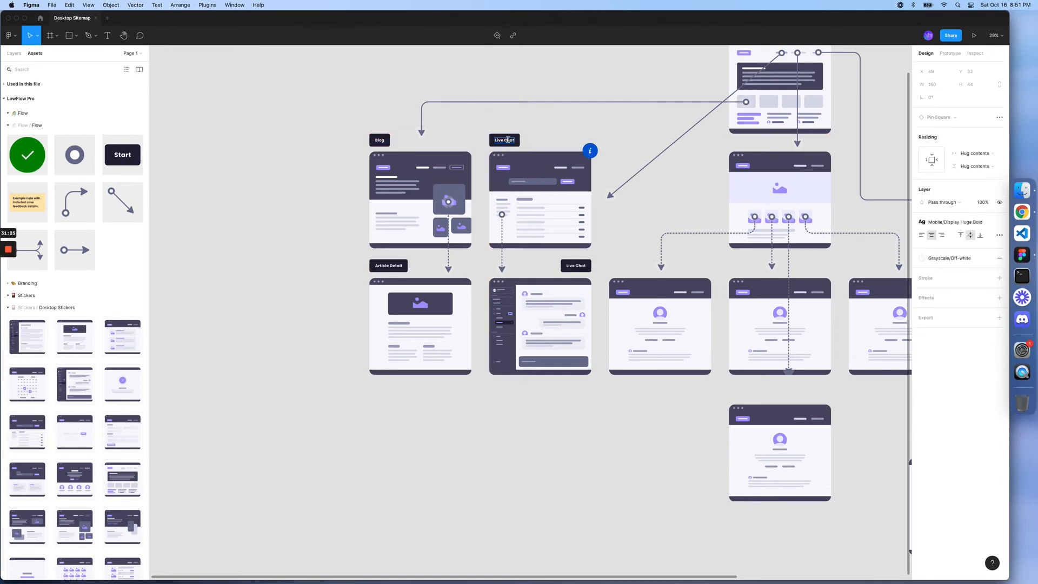
pyautogui.write('Help Center FAQs')
pyautogui.click(506, 140)
pyautogui.press('BackSpace')
pyautogui.press('BackSpace')
pyautogui.press('BackSpace')
pyautogui.press('BackSpace')
pyautogui.press('BackSpace')
pyautogui.press('BackSpace')
pyautogui.press('BackSpace')
pyautogui.press('BackSpace')
pyautogui.press('BackSpace')
pyautogui.press('Escape')
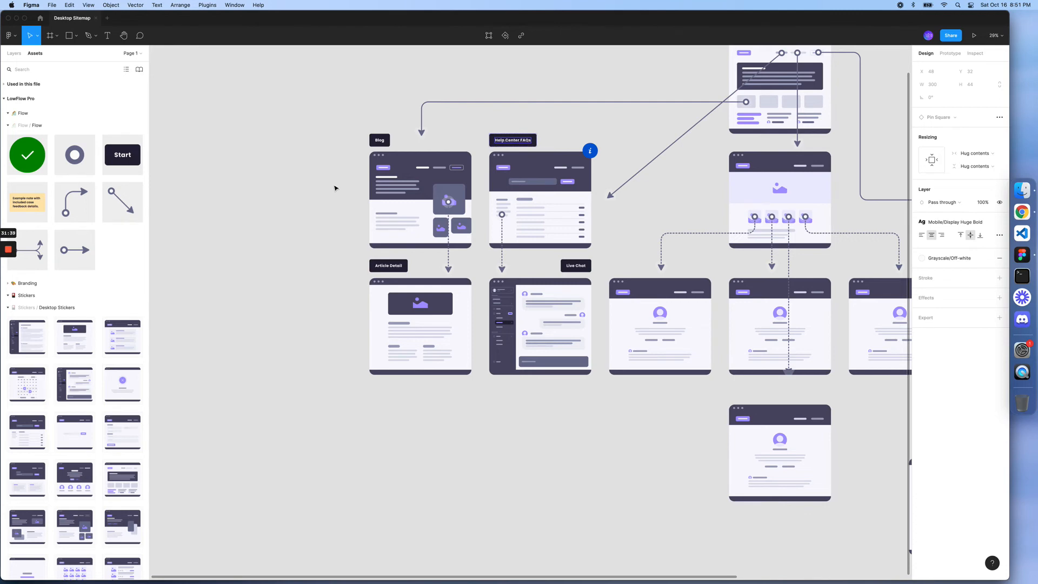
pyautogui.press('Escape')
# Step: Change the help center screen's label text to Help Center - FAQs
pyautogui.hscroll(3, 334, 188)
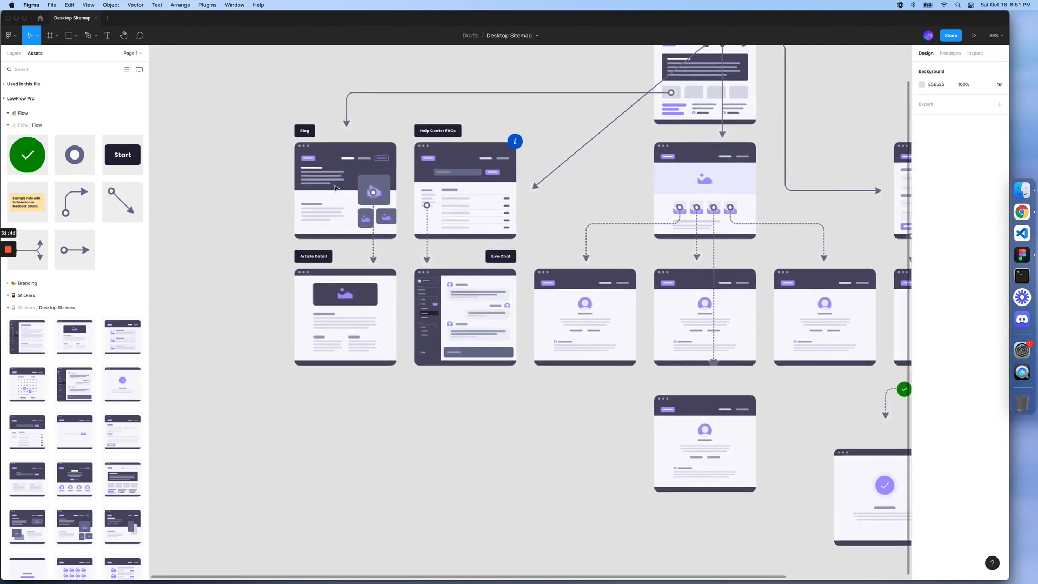
pyautogui.hscroll(3, 335, 187)
pyautogui.click(389, 131)
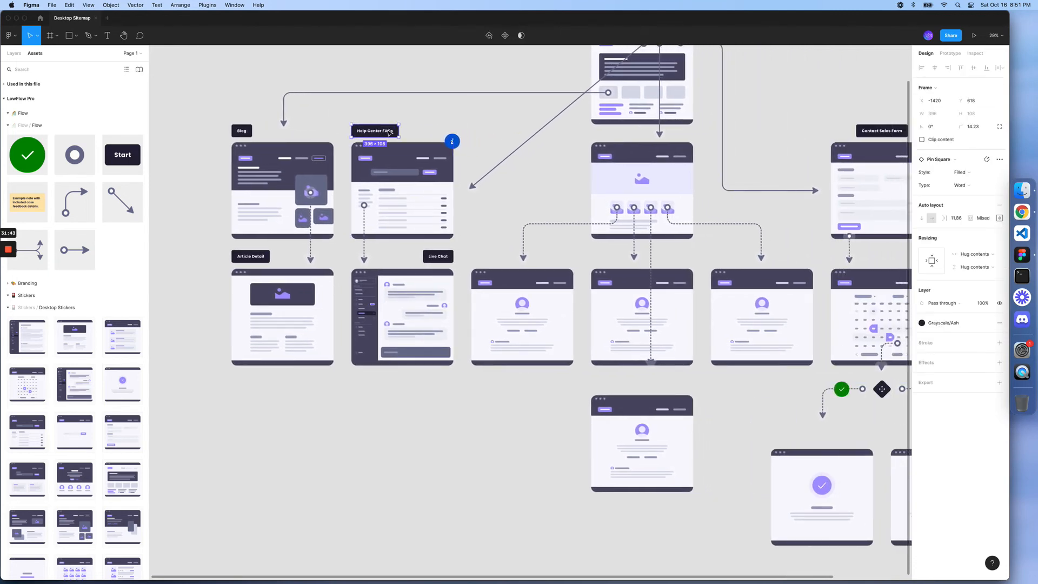
pyautogui.doubleClick(389, 132)
pyautogui.doubleClick(383, 130)
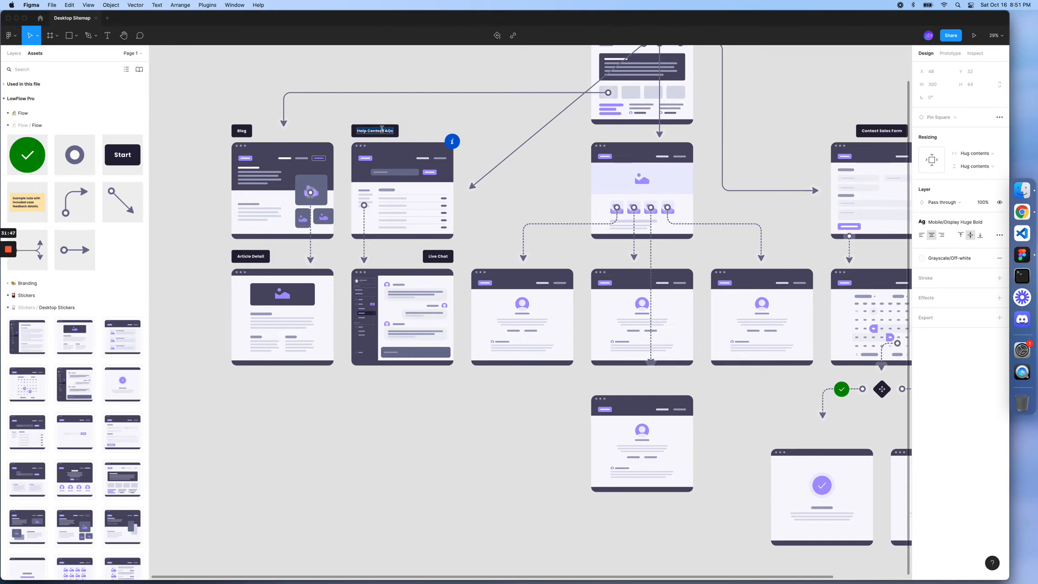
pyautogui.write('-')
pyautogui.press('BackSpace')
pyautogui.press('BackSpace')
pyautogui.click(407, 100)
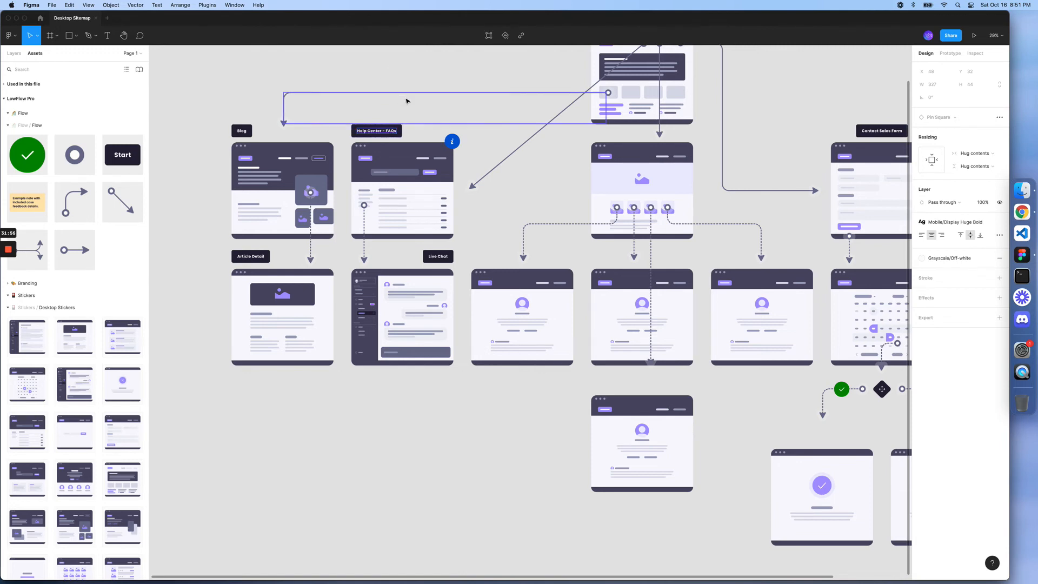
pyautogui.hscroll(2, 407, 99)
pyautogui.hscroll(2, 402, 105)
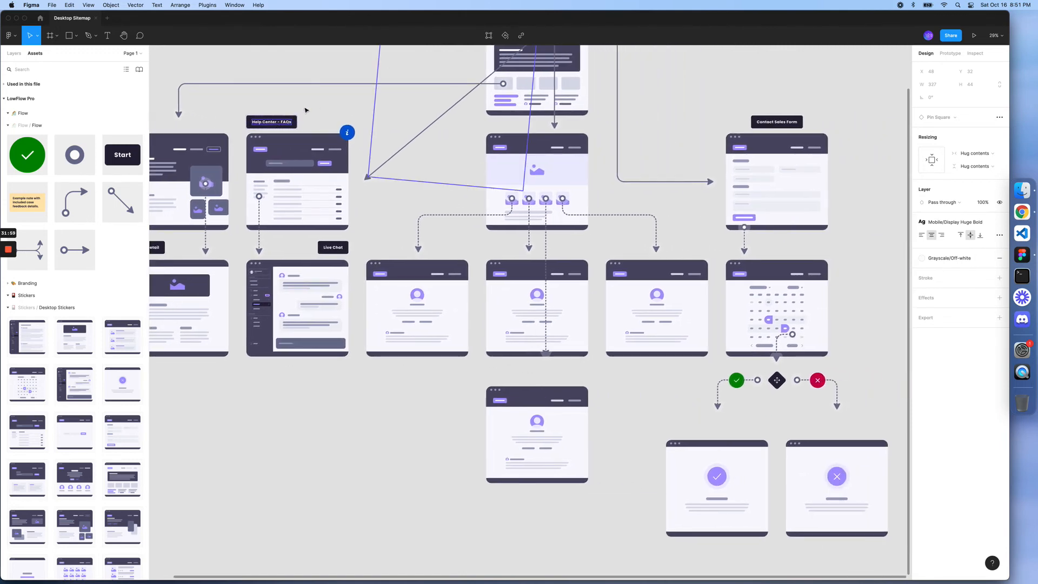
pyautogui.press('Escape')
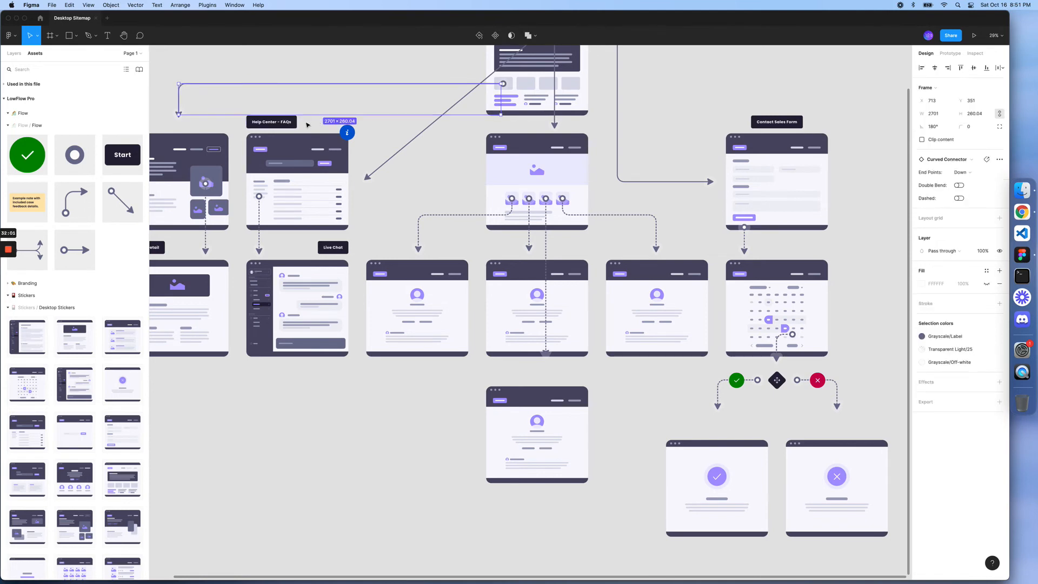
# Step: Duplicate the Help Center - FAQs label at the team screen's left edge, X 358, Y 1141, and change its text to Meet The Team
pyautogui.click(287, 124)
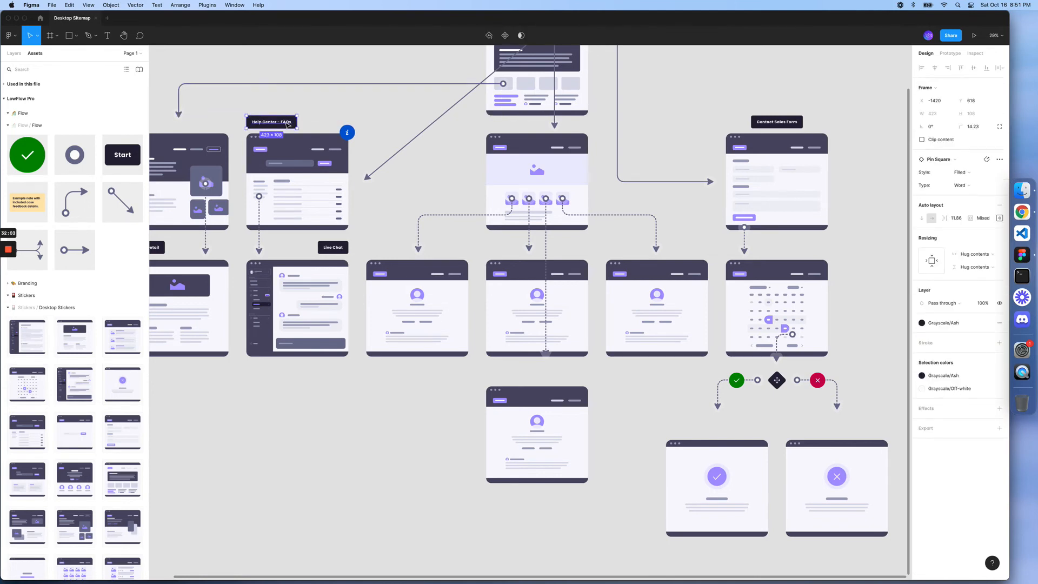
pyautogui.press('super+c')
pyautogui.press('super+v')
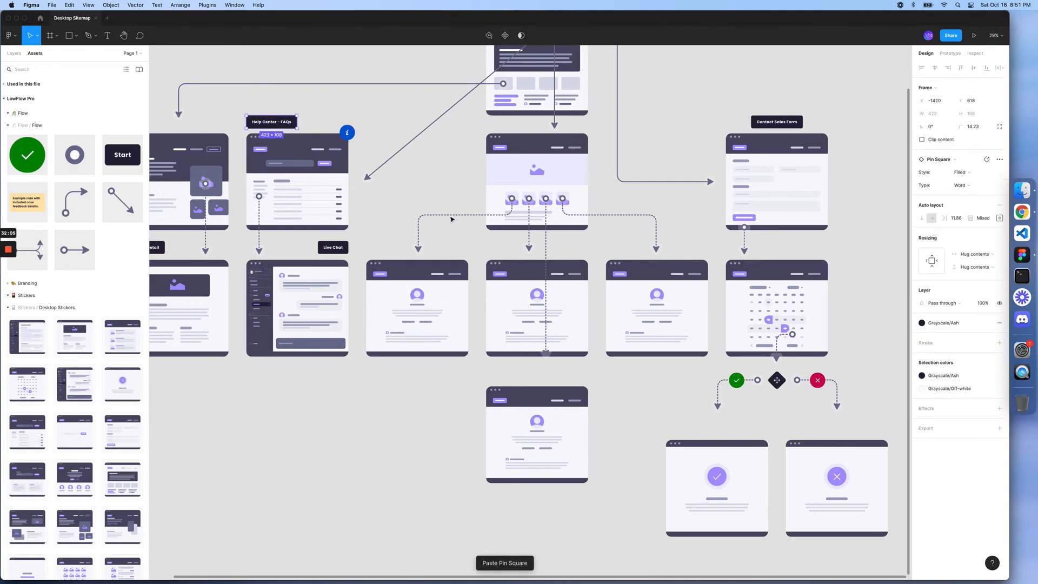
pyautogui.hotkey('shift', 'Right')
pyautogui.moveTo(511, 117); pyautogui.dragTo(489, 186)
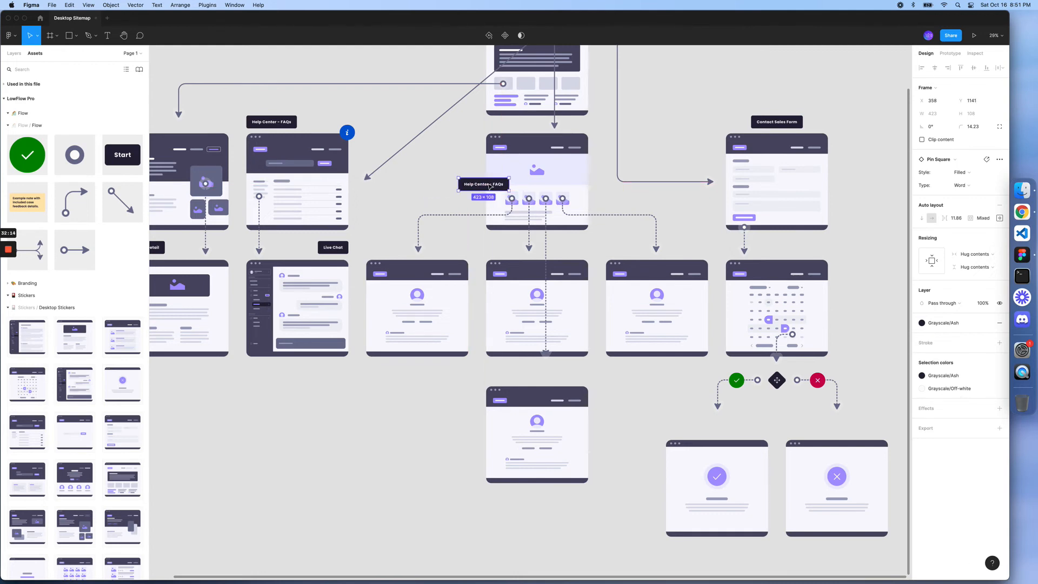
pyautogui.doubleClick(488, 185)
pyautogui.doubleClick(487, 183)
pyautogui.write('Meet')
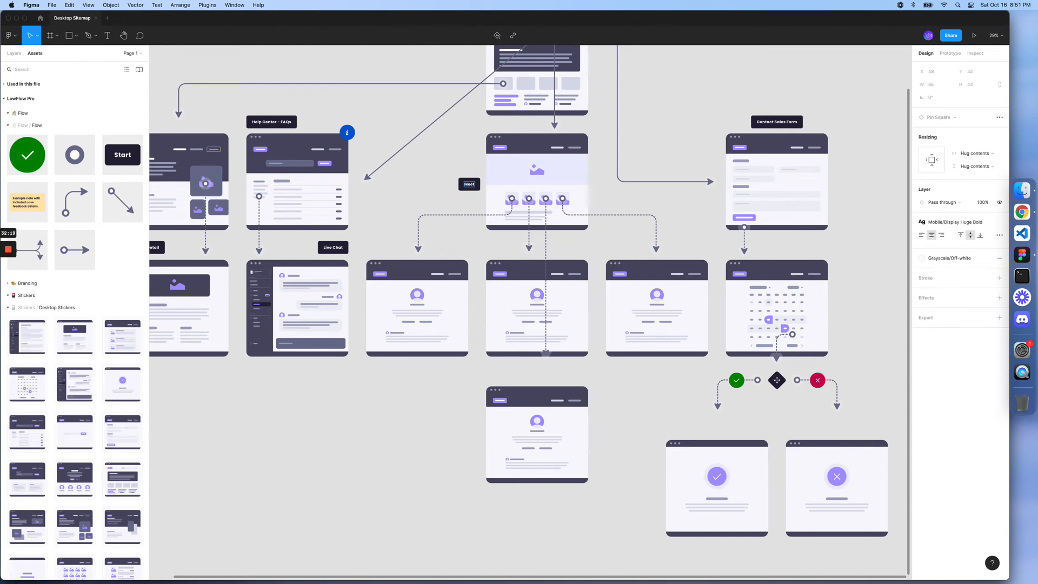
pyautogui.write(' The Team')
pyautogui.press('Escape')
pyautogui.press('Escape')
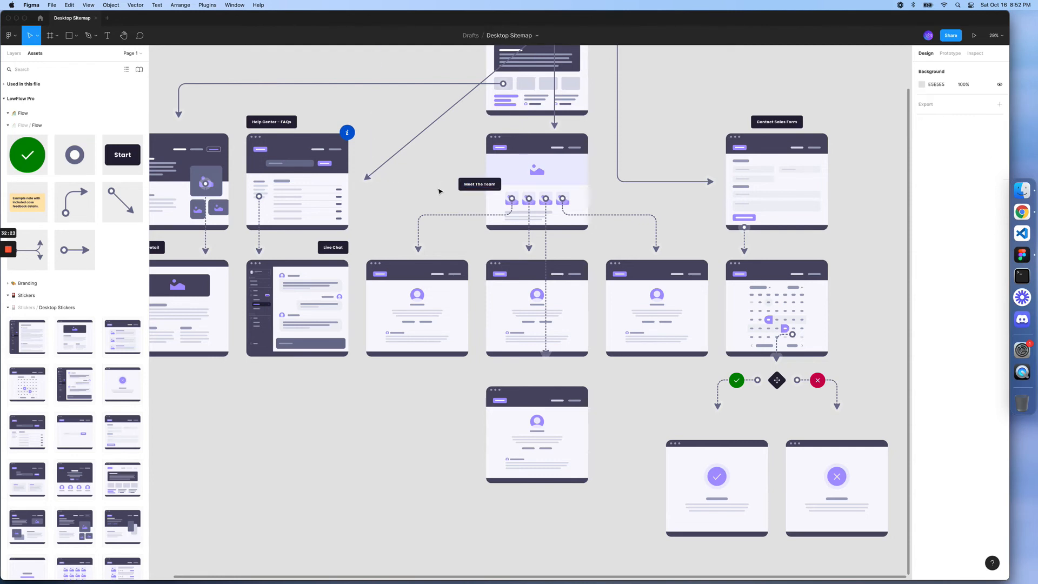
# Step: Duplicate the Meet The Team label and place the copy over the success branch connector, above the success screen
pyautogui.click(472, 186)
pyautogui.press('super+v')
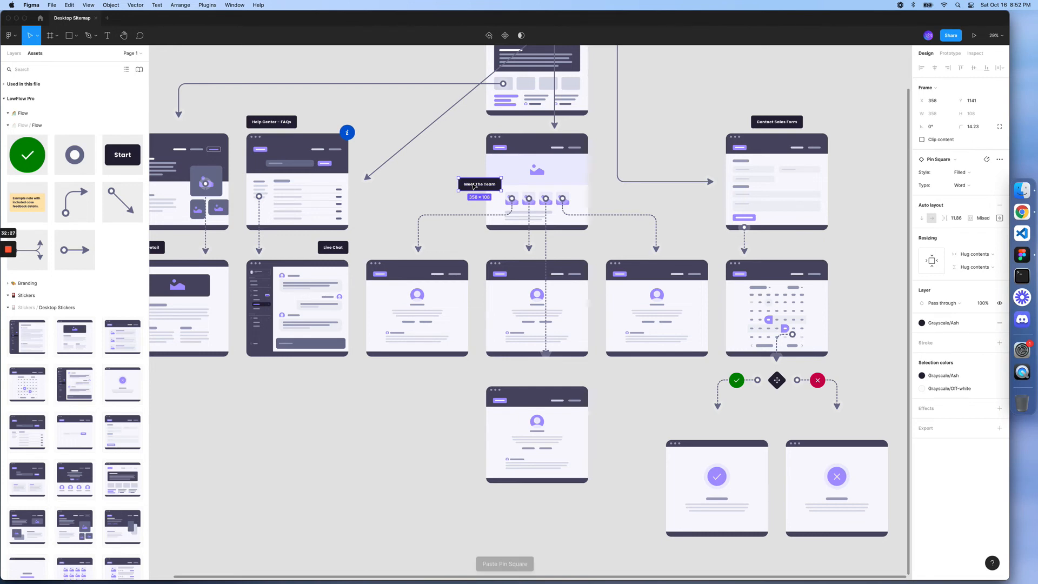
pyautogui.moveTo(474, 186); pyautogui.dragTo(718, 400)
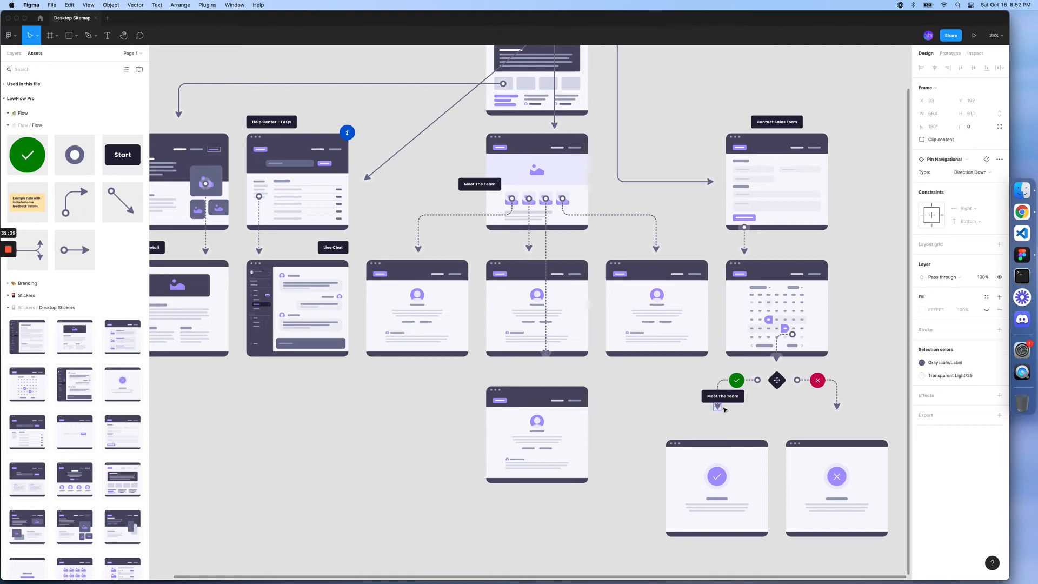
# Step: Stretch the dashed success and error branch connectors downward together to a height of 402, bringing their arrowheads close to the status screens
pyautogui.click(723, 386)
pyautogui.keyDown('shift'); pyautogui.click(837, 386); pyautogui.keyUp('shift')
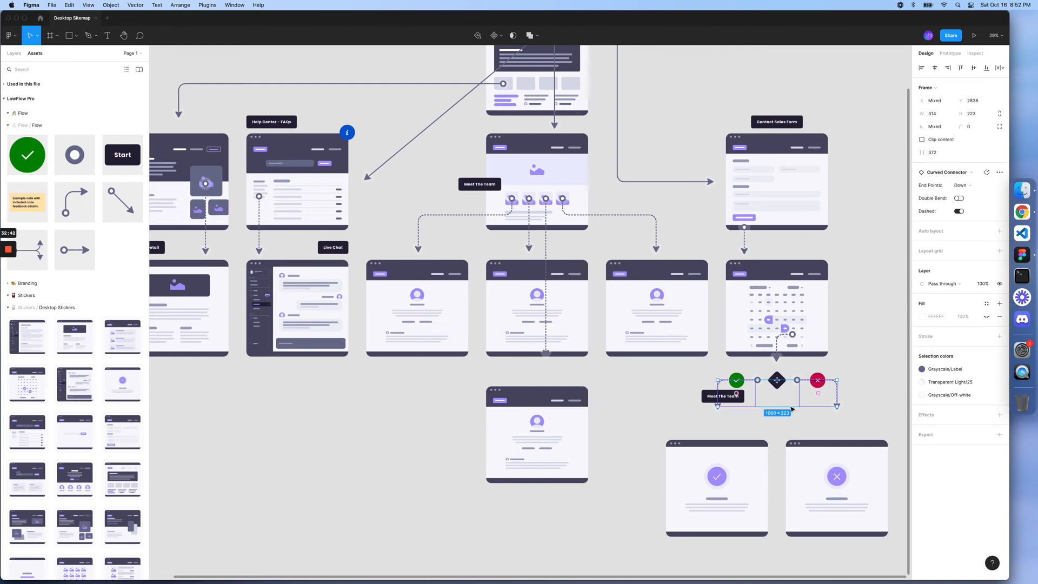
pyautogui.moveTo(793, 426); pyautogui.dragTo(793, 429)
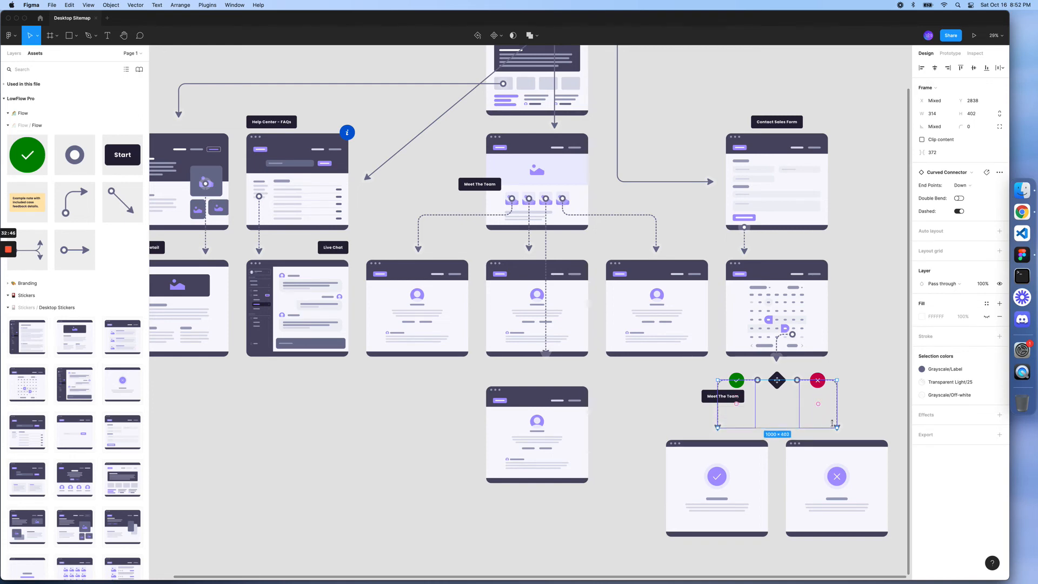
pyautogui.press('Escape')
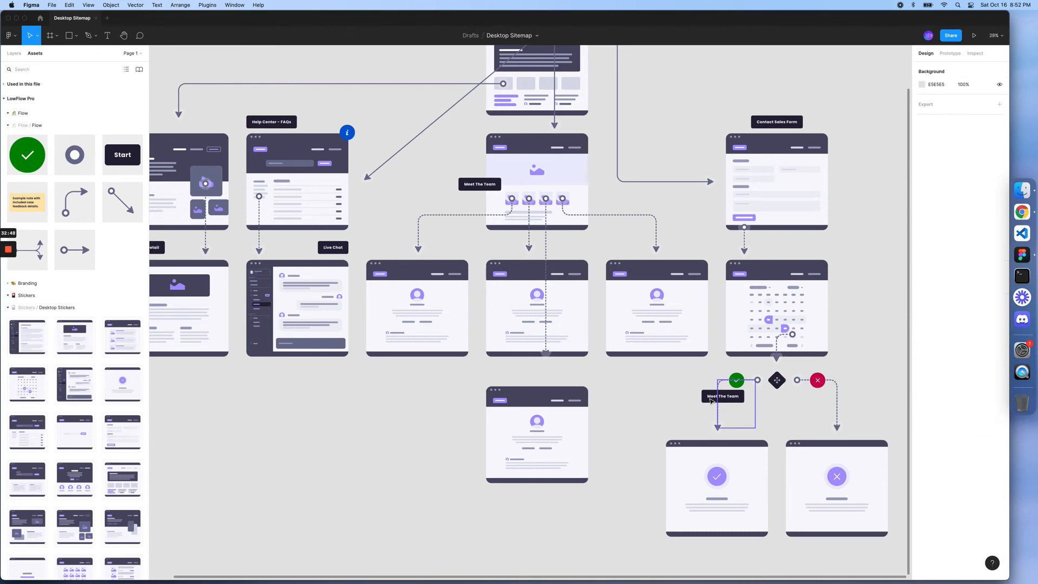
# Step: Move the copied Meet The Team label above the success screen's left edge and change its text to Lead Success
pyautogui.click(711, 401)
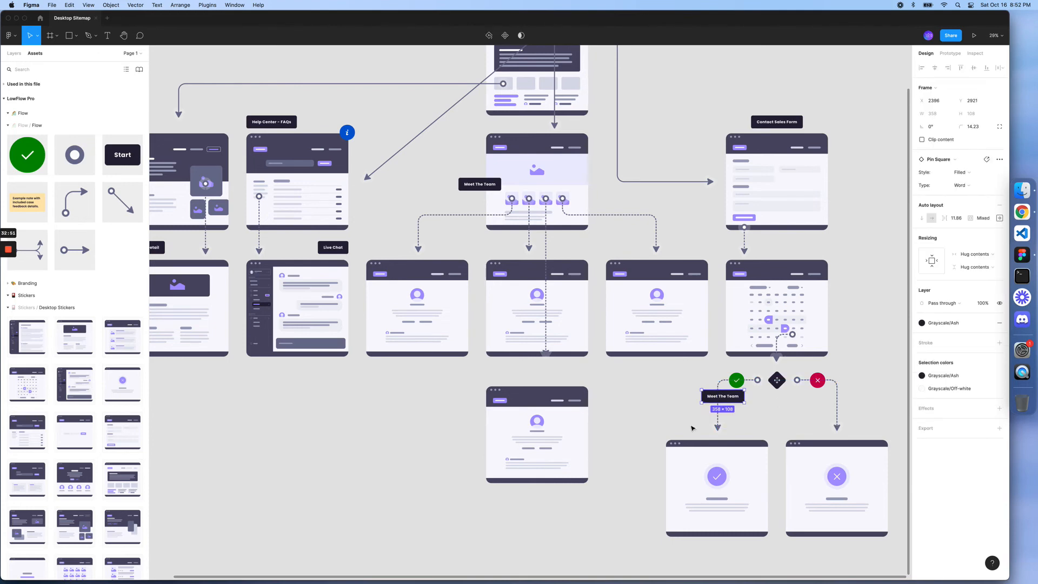
pyautogui.moveTo(682, 433); pyautogui.dragTo(677, 427)
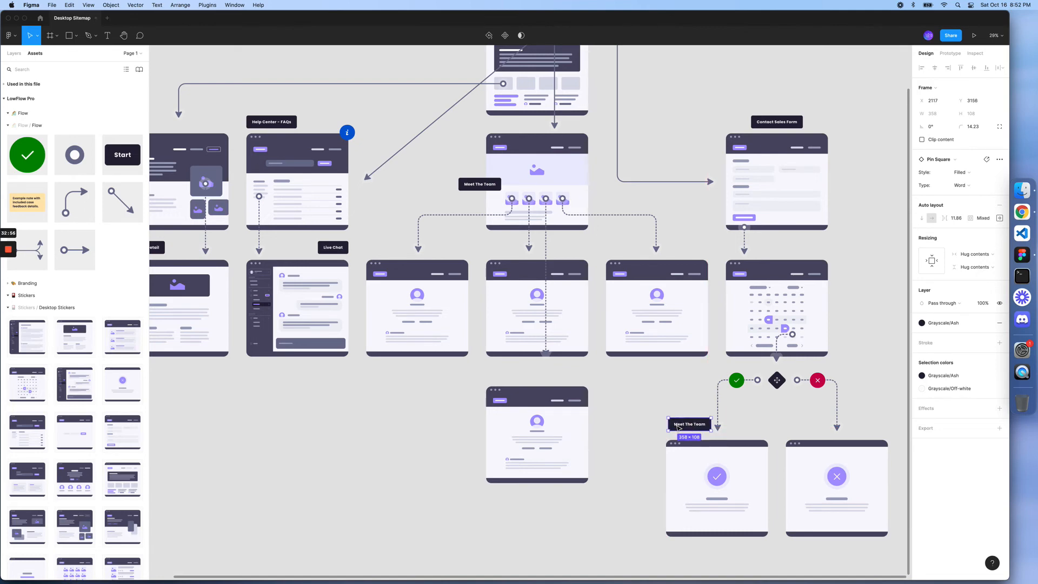
pyautogui.doubleClick(677, 427)
pyautogui.doubleClick(677, 426)
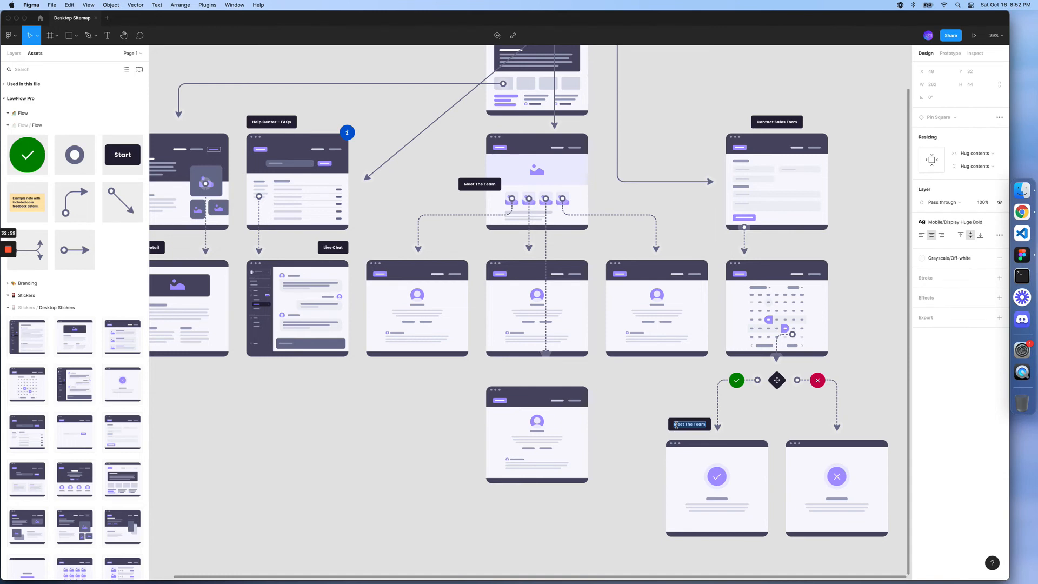
pyautogui.write('Lead Success')
pyautogui.press('Escape')
pyautogui.press('Escape')
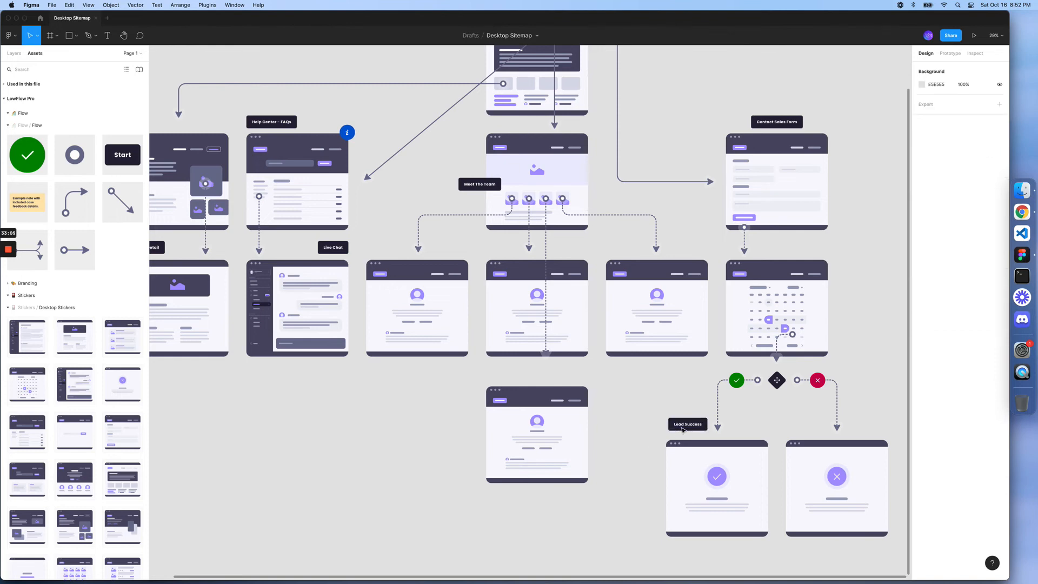
# Step: Duplicate the Lead Success label above the error screen's left edge and change the copy's text to Lead Error
pyautogui.click(682, 429)
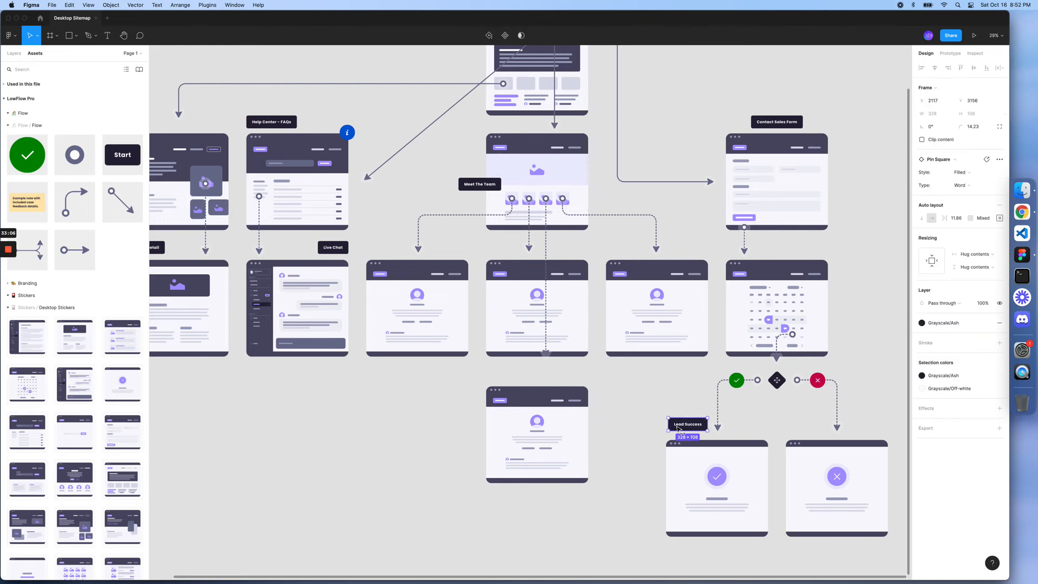
pyautogui.moveTo(681, 428); pyautogui.dragTo(799, 430)
pyautogui.doubleClick(811, 424)
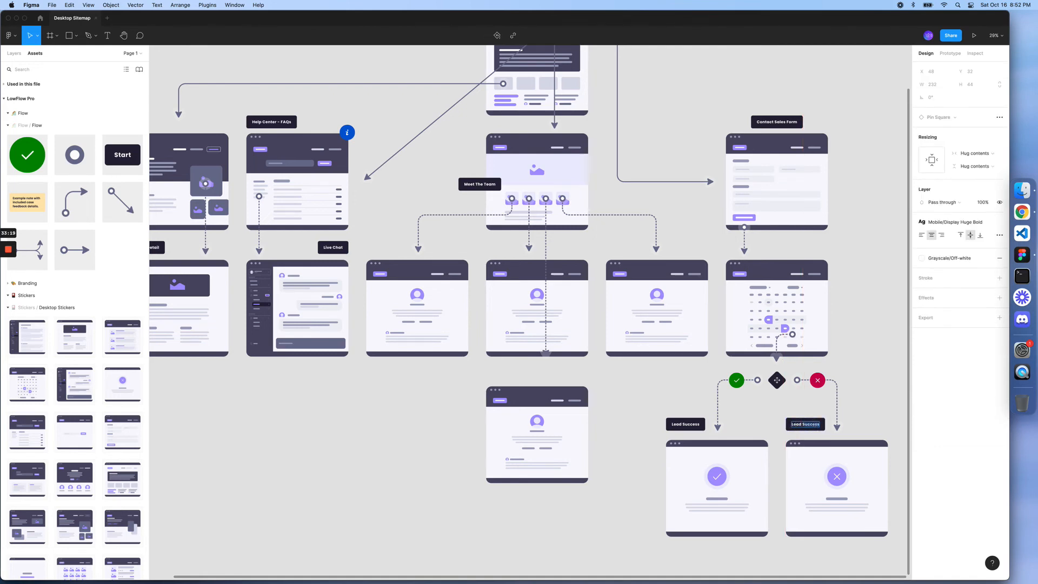
pyautogui.write('Lead Error')
pyautogui.press('Escape')
pyautogui.press('Escape')
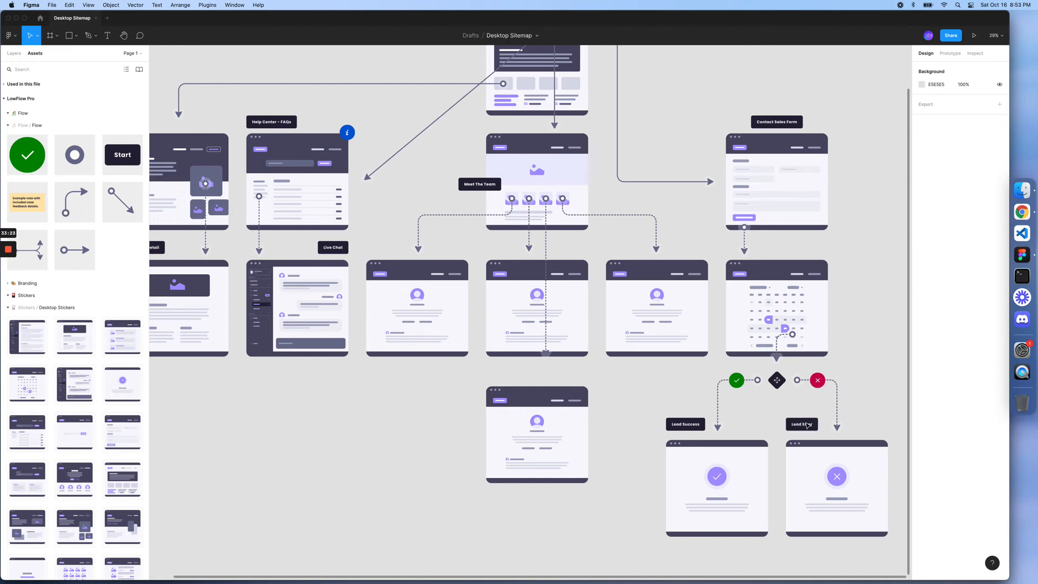
# Step: Duplicate the Lead Error label above the calendar screen and change the copy's text to Lead Calendar
pyautogui.click(808, 425)
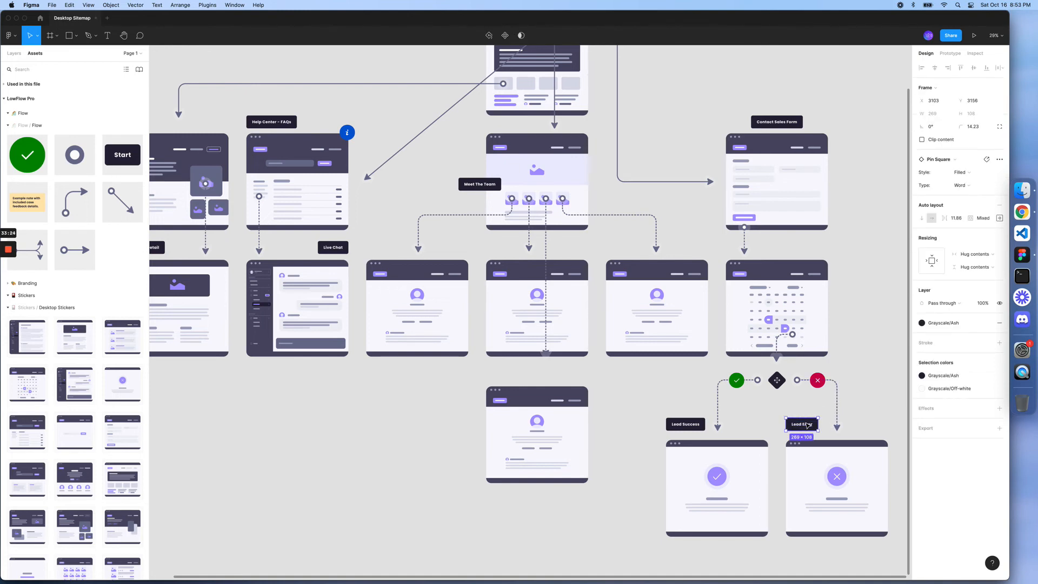
pyautogui.press('super+c')
pyautogui.press('super+v')
pyautogui.moveTo(807, 425); pyautogui.dragTo(769, 250)
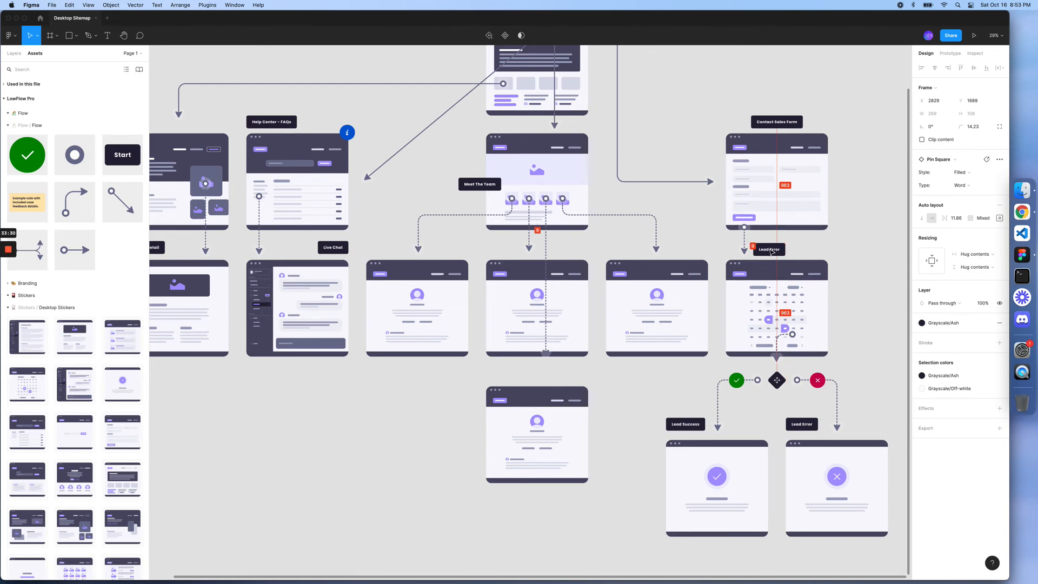
pyautogui.doubleClick(771, 250)
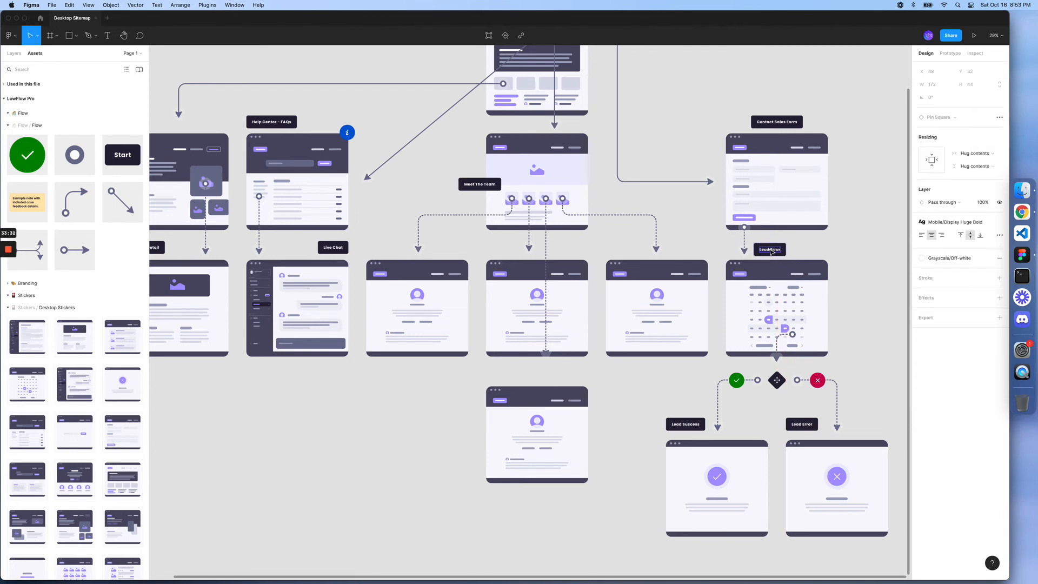
pyautogui.doubleClick(771, 251)
pyautogui.write('Lead Calendar')
pyautogui.press('Escape')
pyautogui.press('Escape')
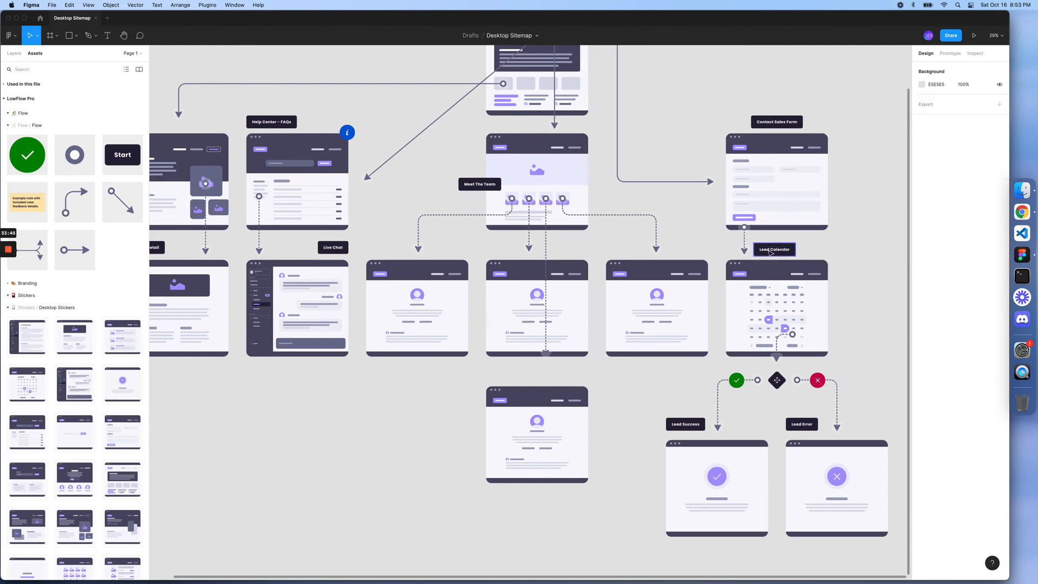
# Step: Align the Lead Calendar label with the calendar screen's right edge, just above the screen at Y 1672
pyautogui.moveTo(772, 250); pyautogui.dragTo(805, 257)
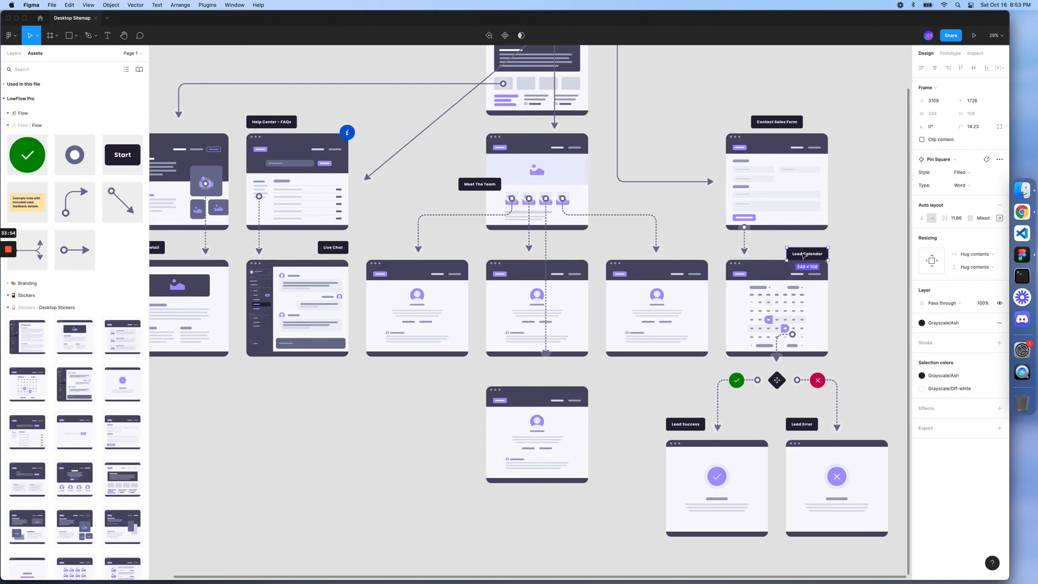
pyautogui.press('Escape')
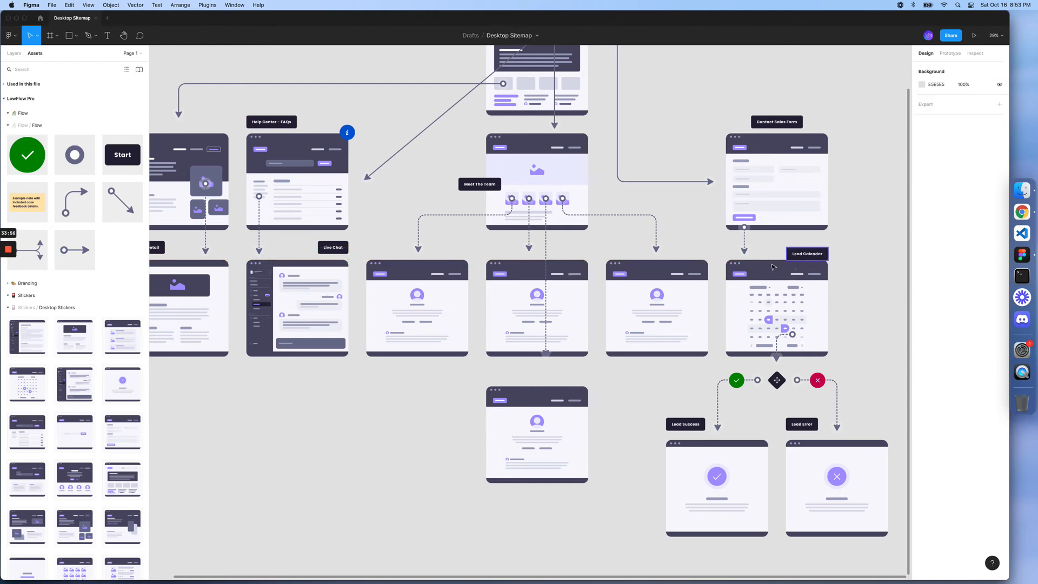
pyautogui.scroll(5, 801, 265)
pyautogui.click(814, 247)
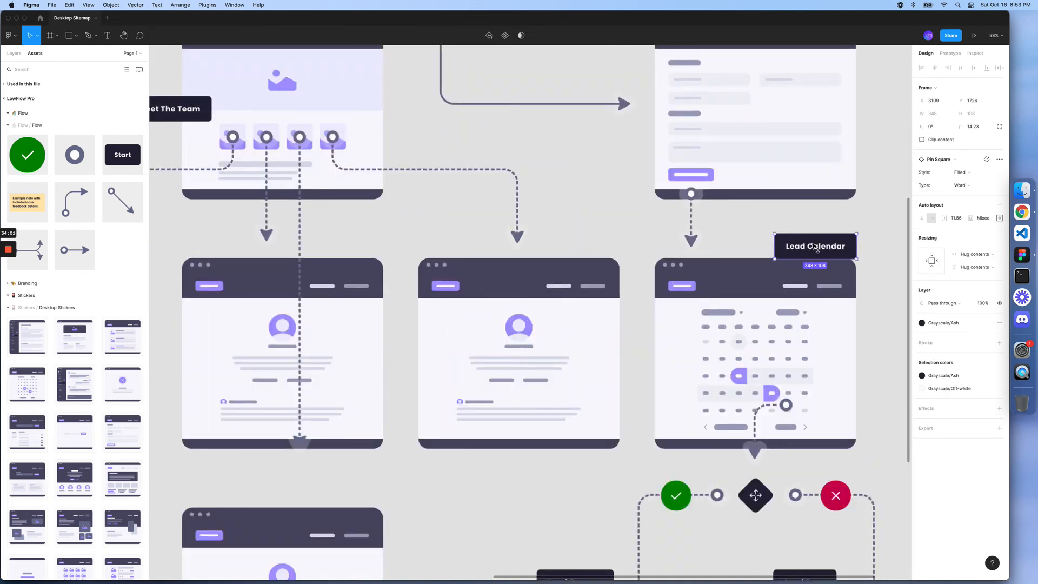
pyautogui.moveTo(813, 246); pyautogui.dragTo(813, 245)
pyautogui.scroll(-10, 813, 245)
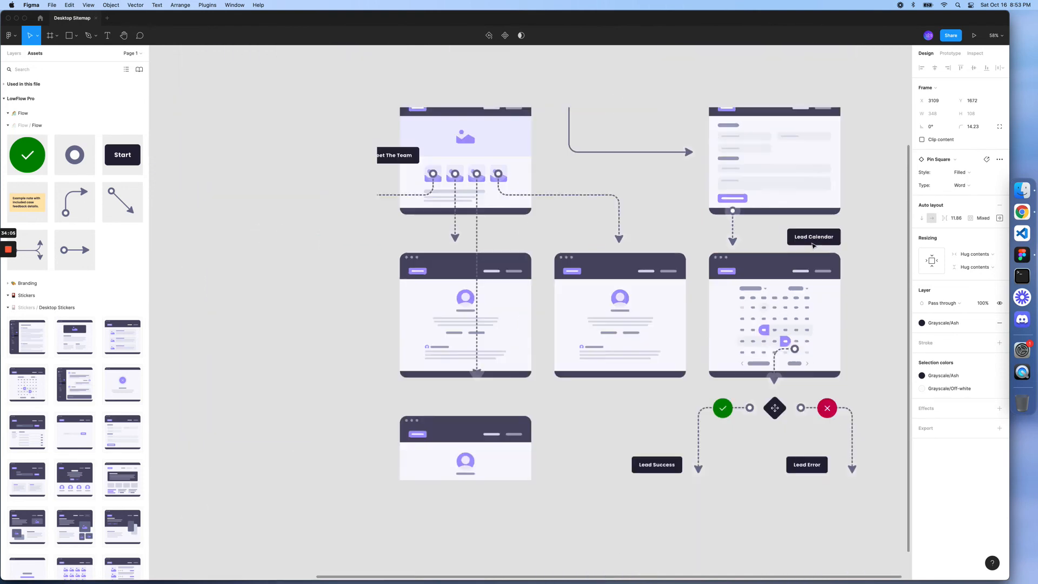
pyautogui.scroll(3, 813, 245)
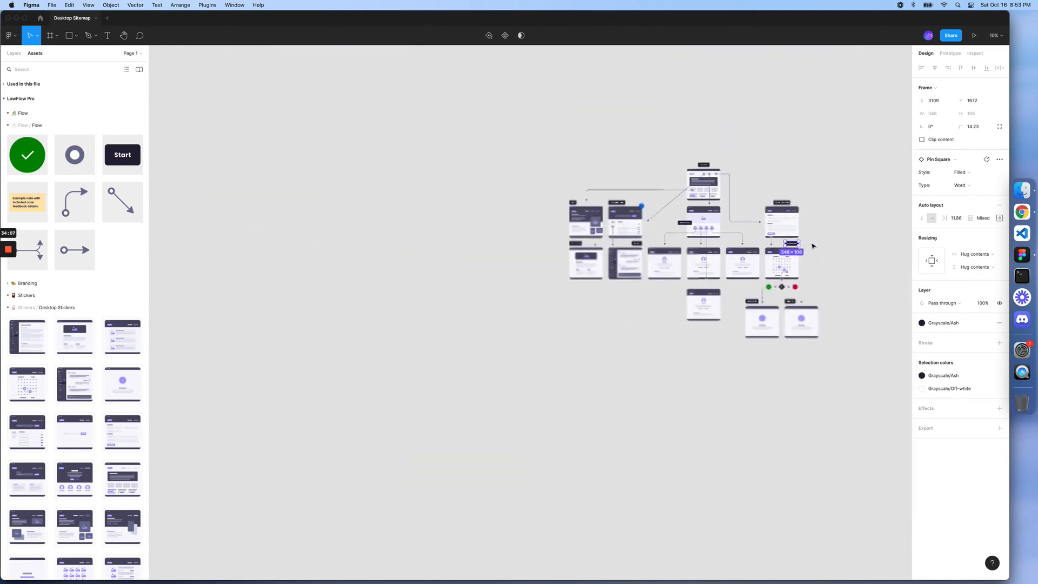
pyautogui.scroll(3, 726, 256)
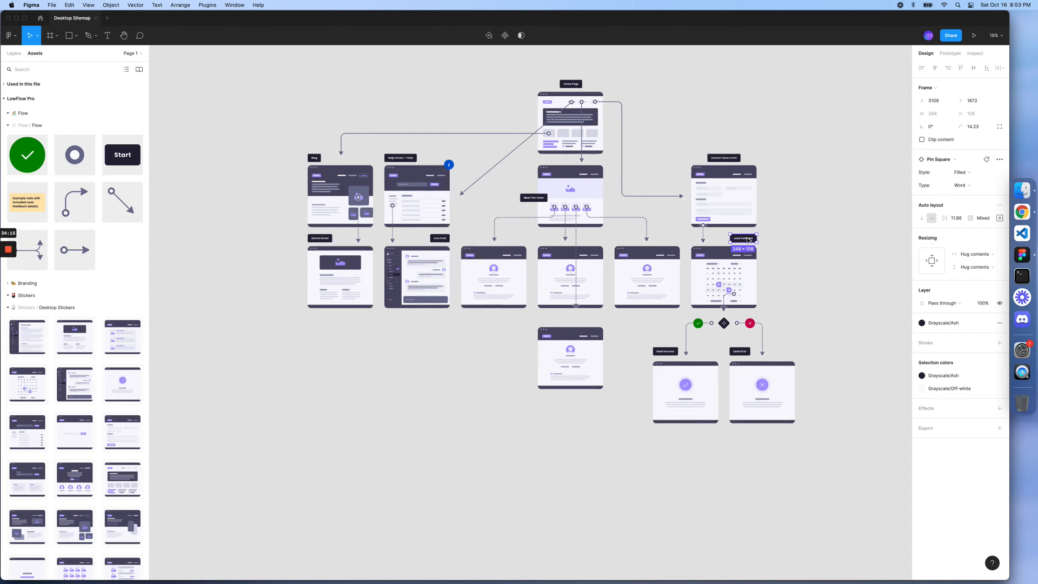
# Step: Duplicate the Lead Calendar label above the rightmost team member screen's left edge and change the copy's text to Team Member
pyautogui.press('super+v')
pyautogui.moveTo(746, 239); pyautogui.dragTo(631, 242)
pyautogui.doubleClick(629, 239)
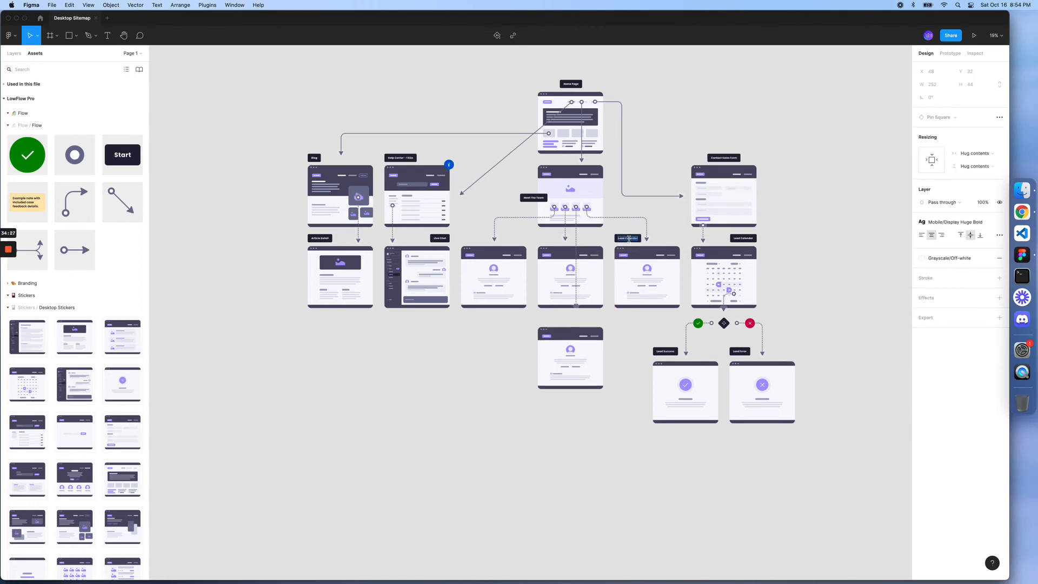
pyautogui.write('Lead Team Member')
pyautogui.press('BackSpace')
pyautogui.press('Escape')
pyautogui.press('Escape')
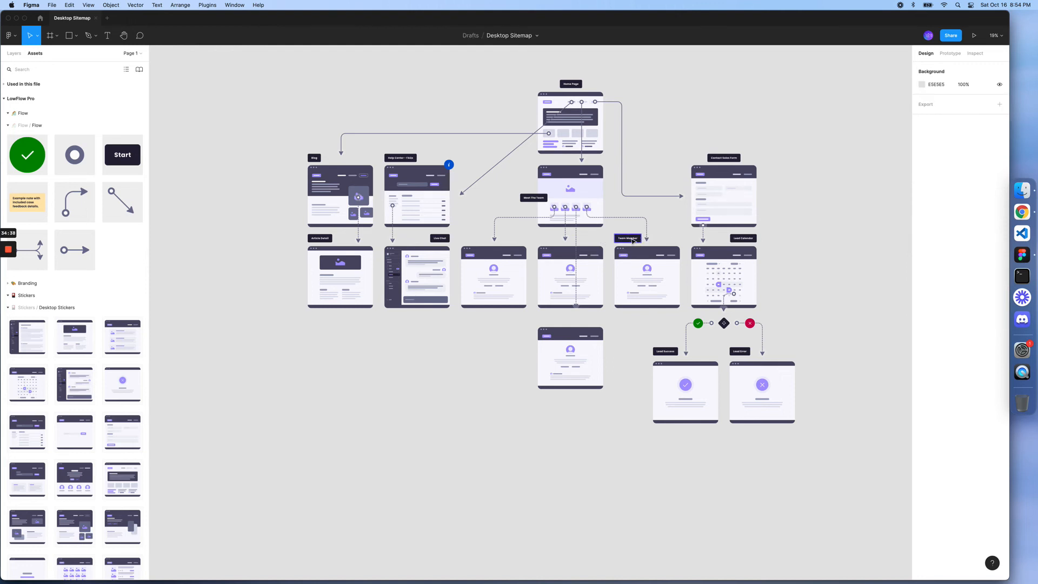
# Step: Duplicate the Team Member label above each of the other three team member screens, clear of the connector arrows
pyautogui.click(634, 241)
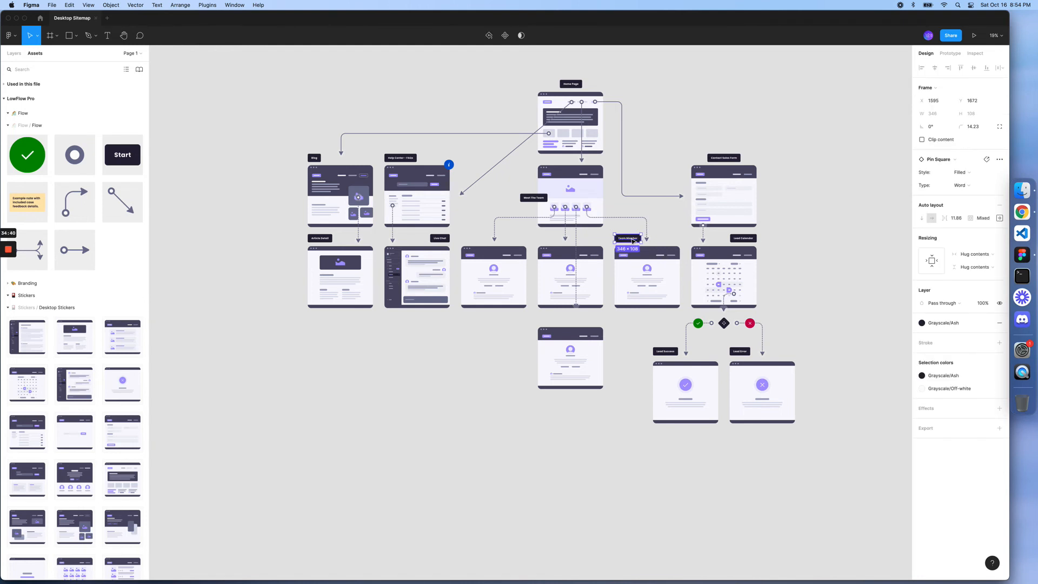
pyautogui.press('super+d')
pyautogui.moveTo(633, 241); pyautogui.dragTo(593, 241)
pyautogui.press('super+v')
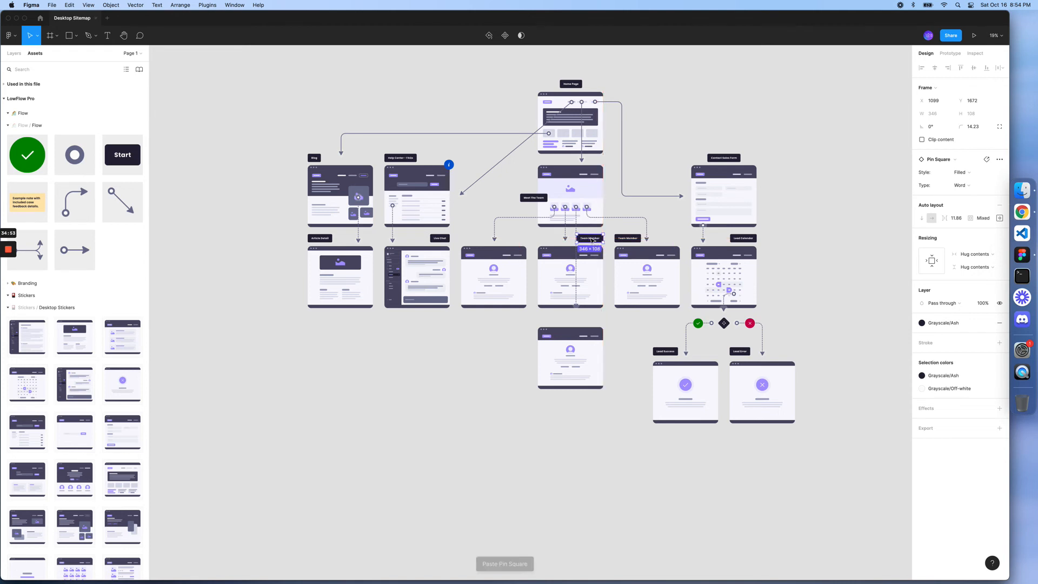
pyautogui.moveTo(592, 242); pyautogui.dragTo(548, 322)
pyautogui.press('super+v')
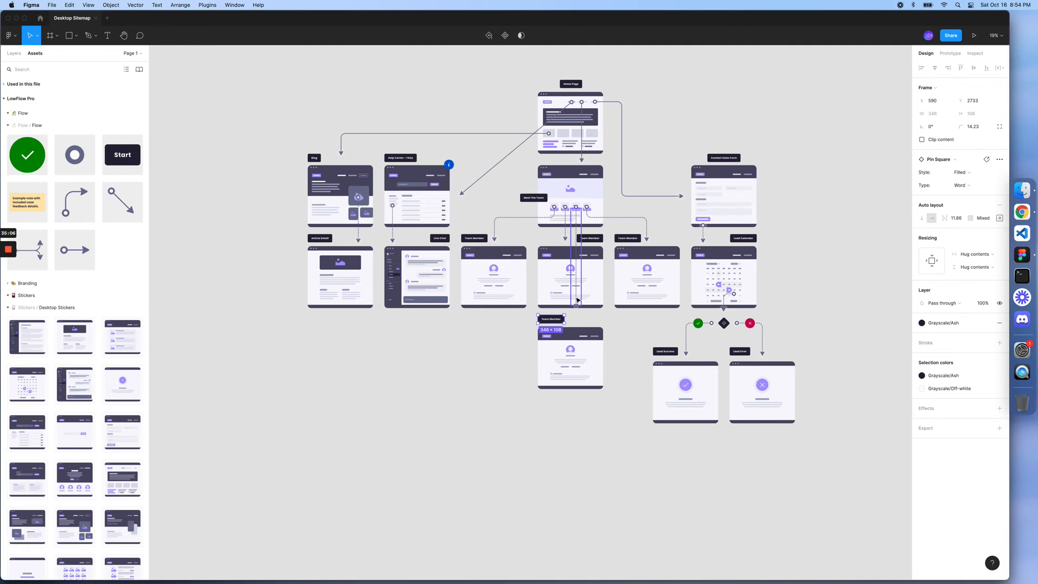
# Step: Stretch the long dashed straight connector down to just above the lowest team member screen, about 1500 high
pyautogui.click(577, 301)
pyautogui.moveTo(577, 319); pyautogui.dragTo(576, 324)
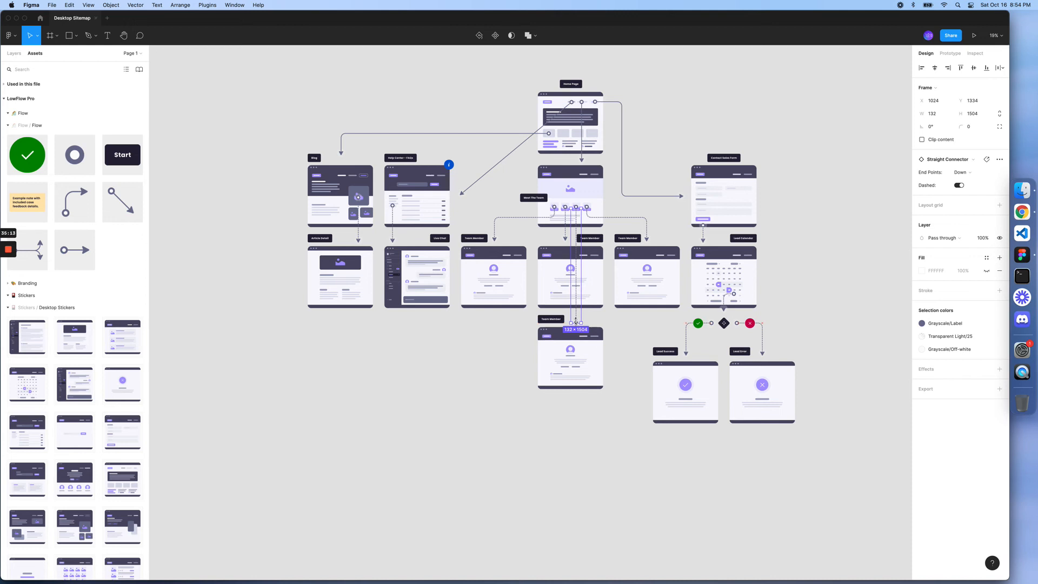
pyautogui.moveTo(576, 322); pyautogui.dragTo(575, 320)
pyautogui.click(489, 361)
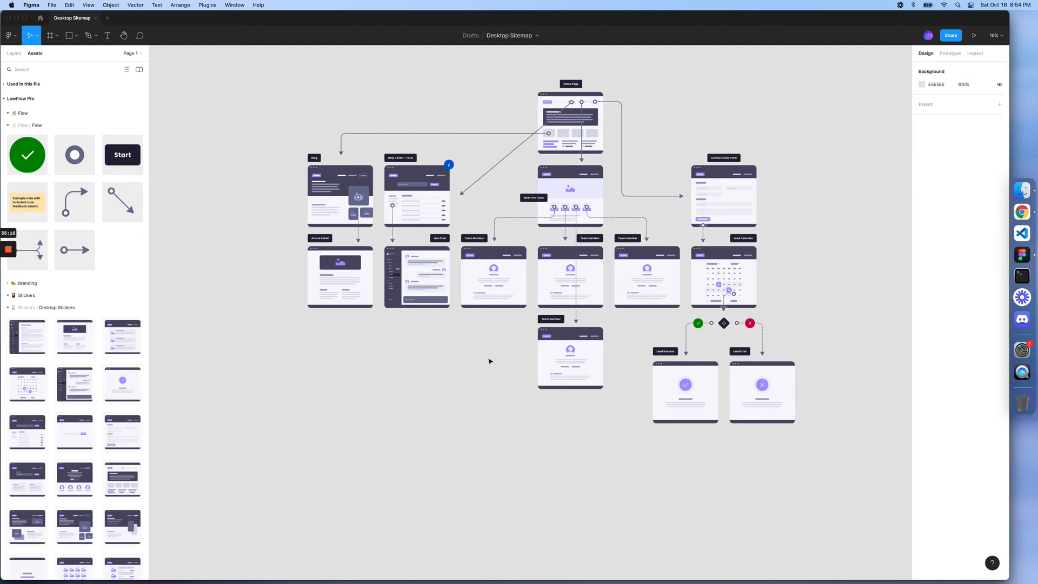
pyautogui.scroll(2, 490, 361)
pyautogui.hscroll(2, 489, 361)
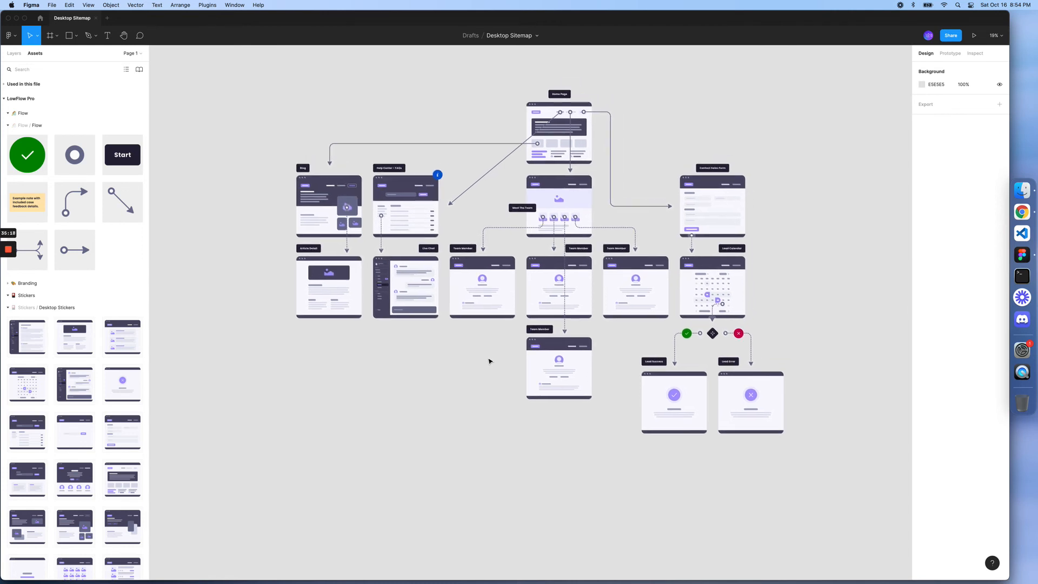
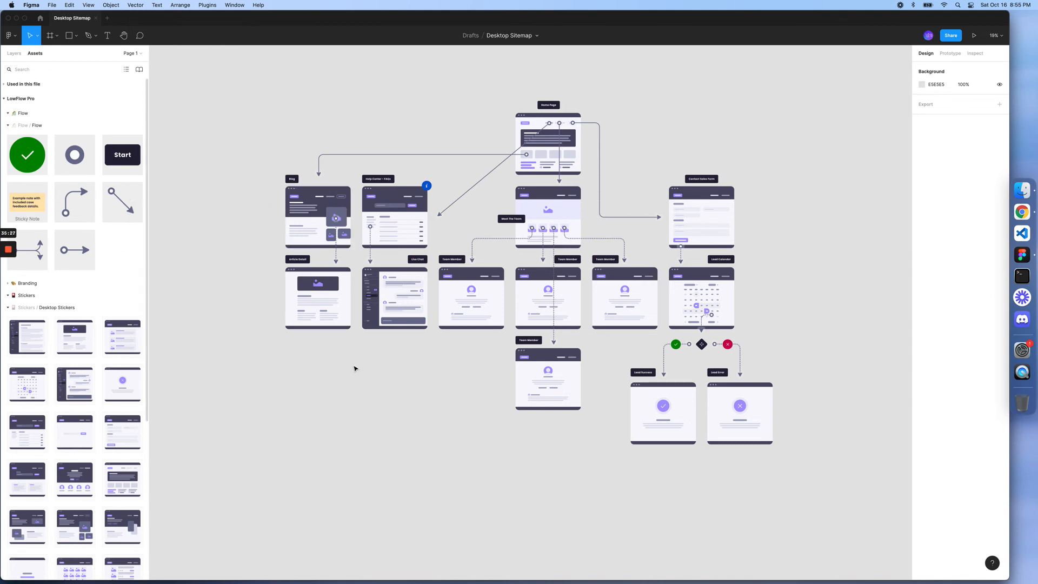
# Step: Add a sticky note beside the error pin: "Speak to DB team to see if we get back a success 200 Status to show this screen Monday."
pyautogui.moveTo(354, 369); pyautogui.dragTo(356, 367)
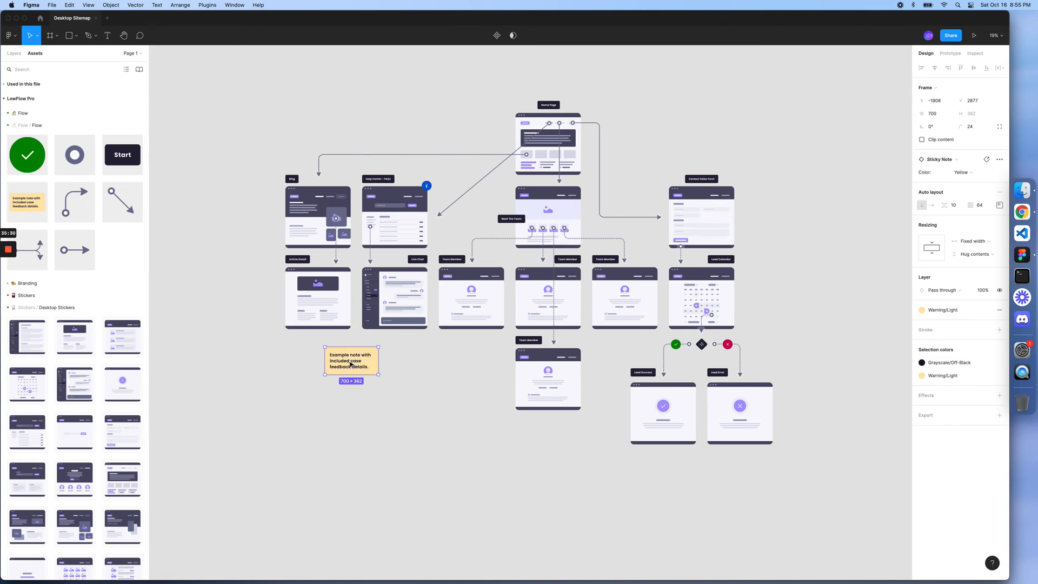
pyautogui.moveTo(648, 383); pyautogui.dragTo(771, 346)
pyautogui.doubleClick(768, 344)
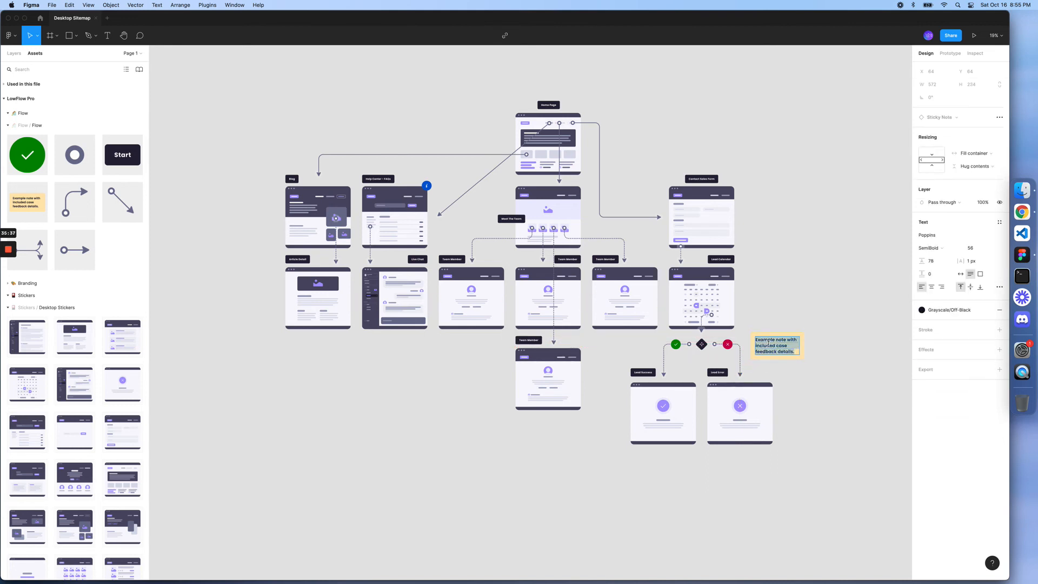
pyautogui.write('Speak to')
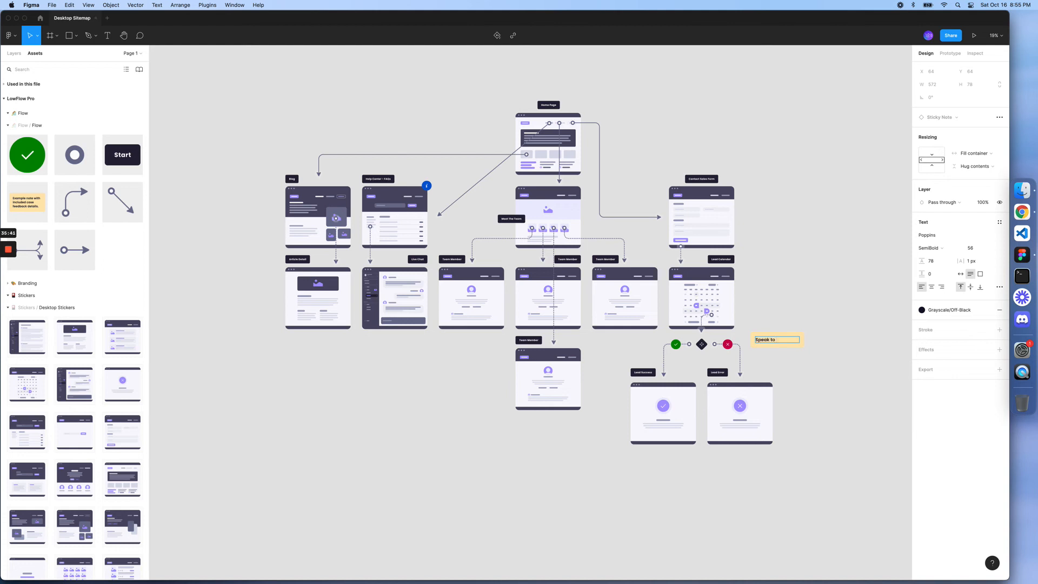
pyautogui.write(' DB team to see if we get back a success 200 Stat')
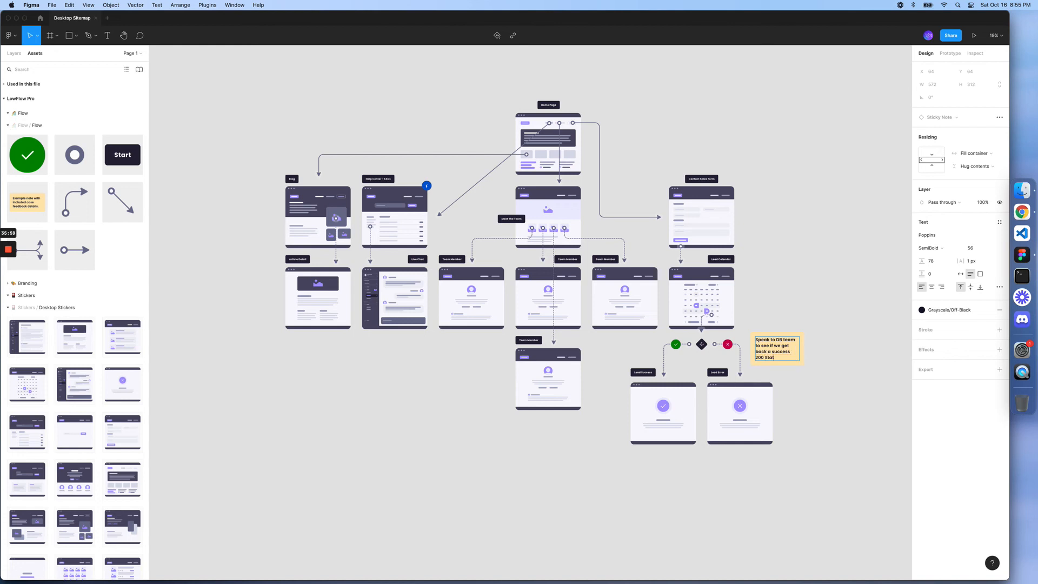
pyautogui.write('us to show this screen Monday.')
pyautogui.press('Escape')
pyautogui.click(815, 353)
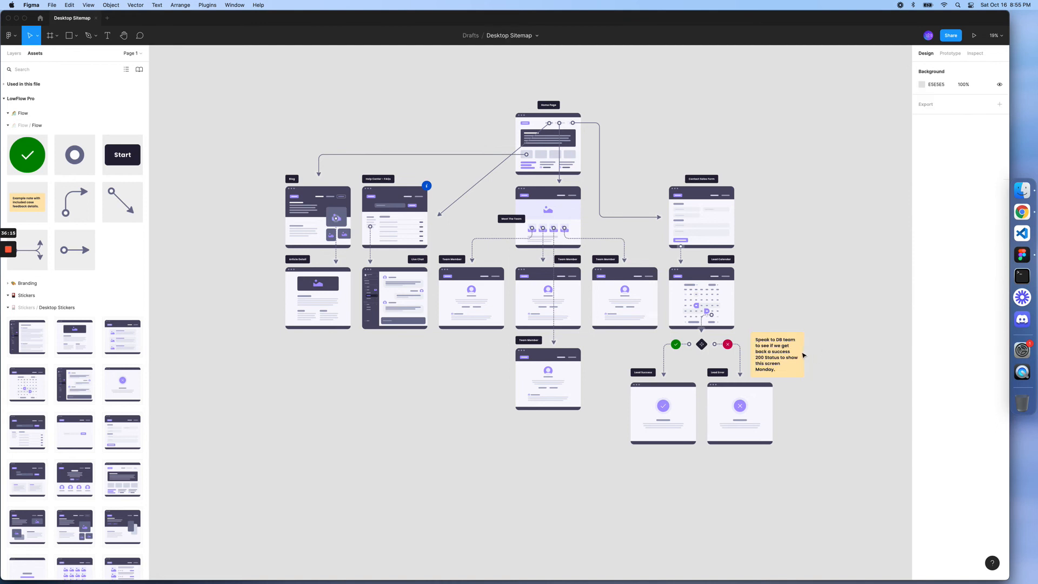
# Step: Change the sticky note's Color variant to Cyan
pyautogui.click(776, 354)
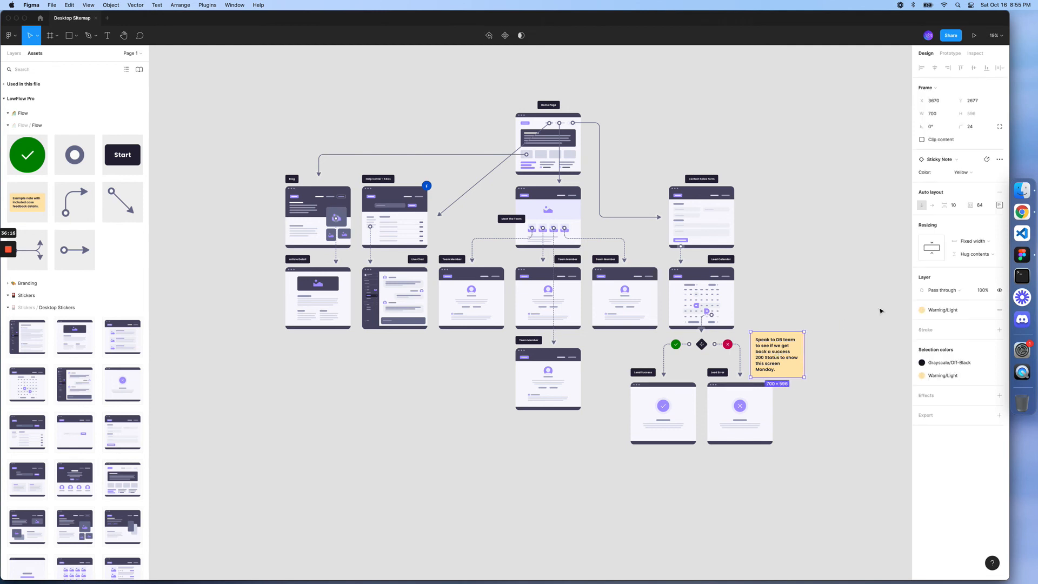
pyautogui.click(945, 312)
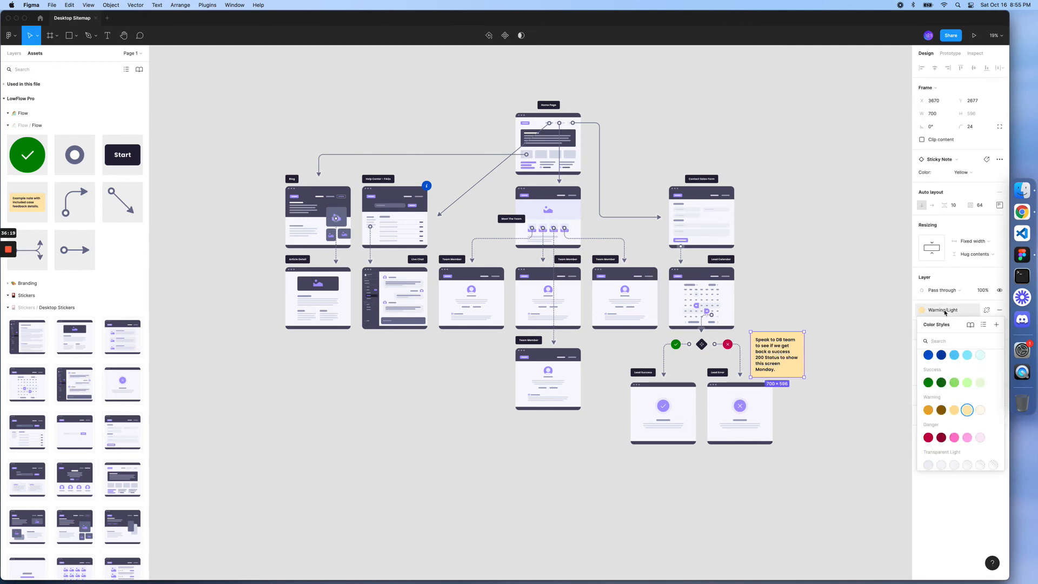
pyautogui.click(945, 313)
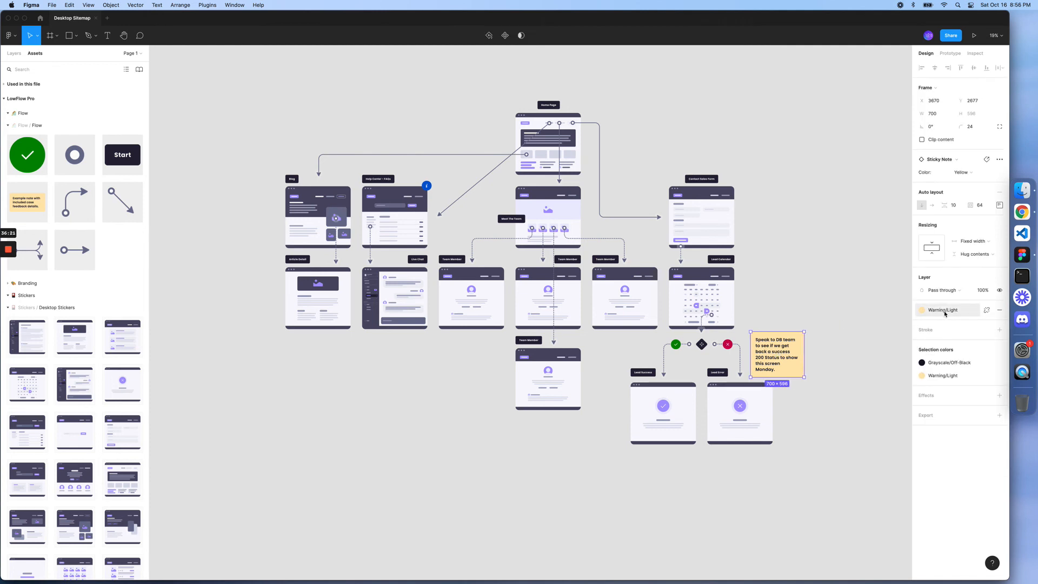
pyautogui.click(963, 173)
pyautogui.click(970, 185)
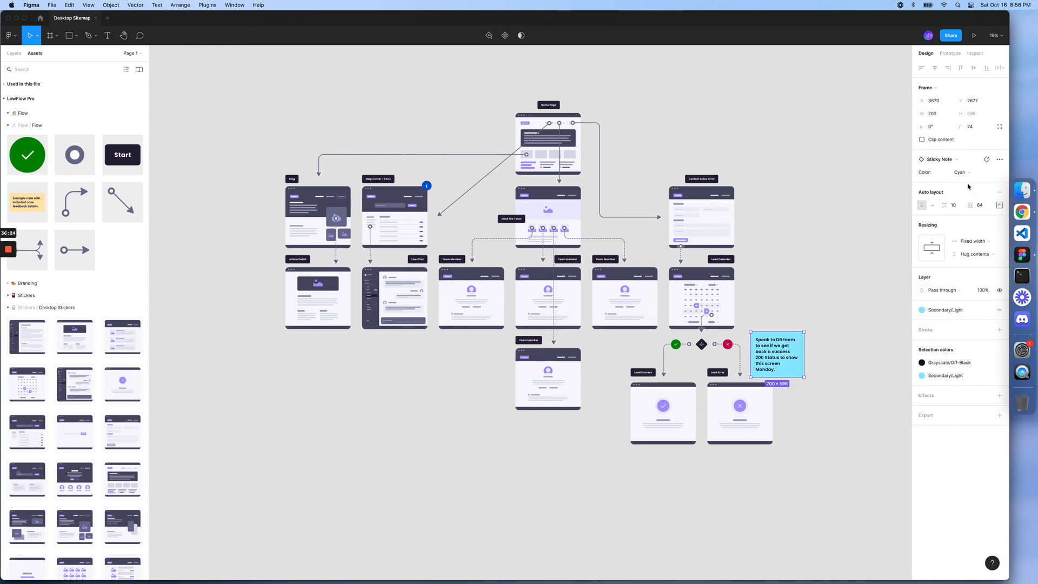
# Step: Preview the sticky note's Magenta and Purple color variants and return it to Cyan
pyautogui.click(965, 173)
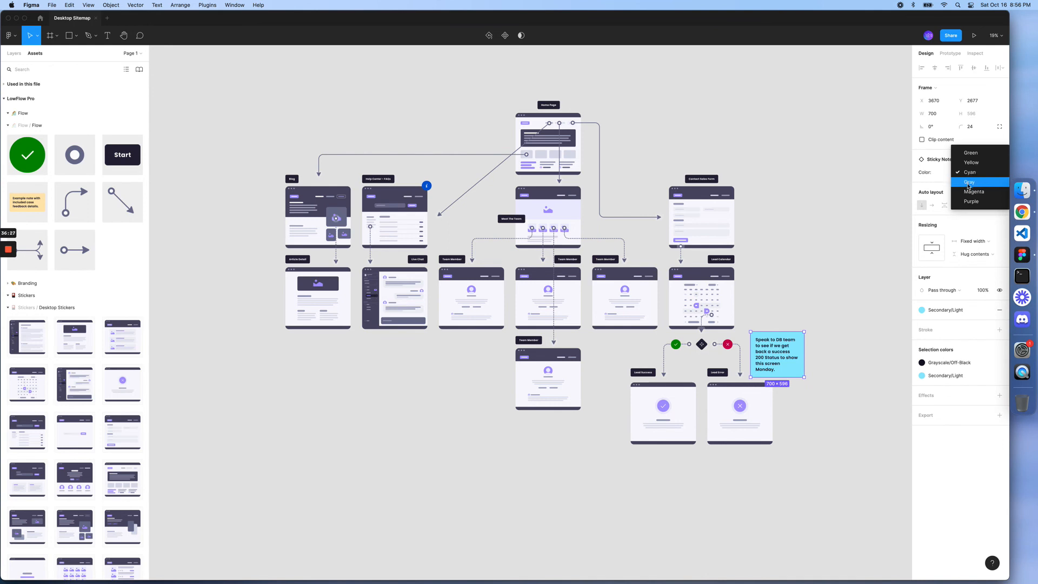
pyautogui.click(969, 193)
pyautogui.click(968, 174)
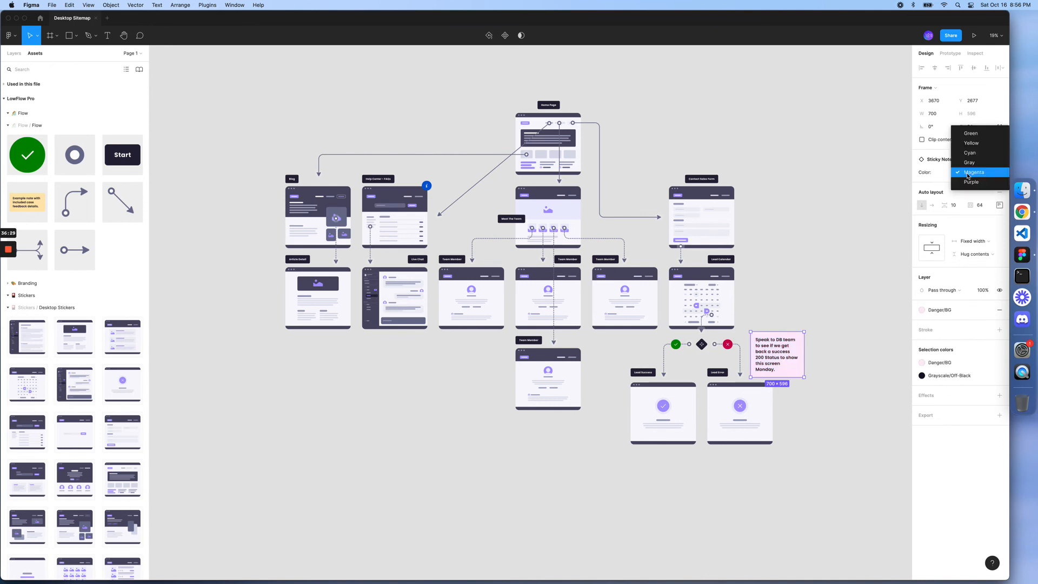
pyautogui.click(969, 183)
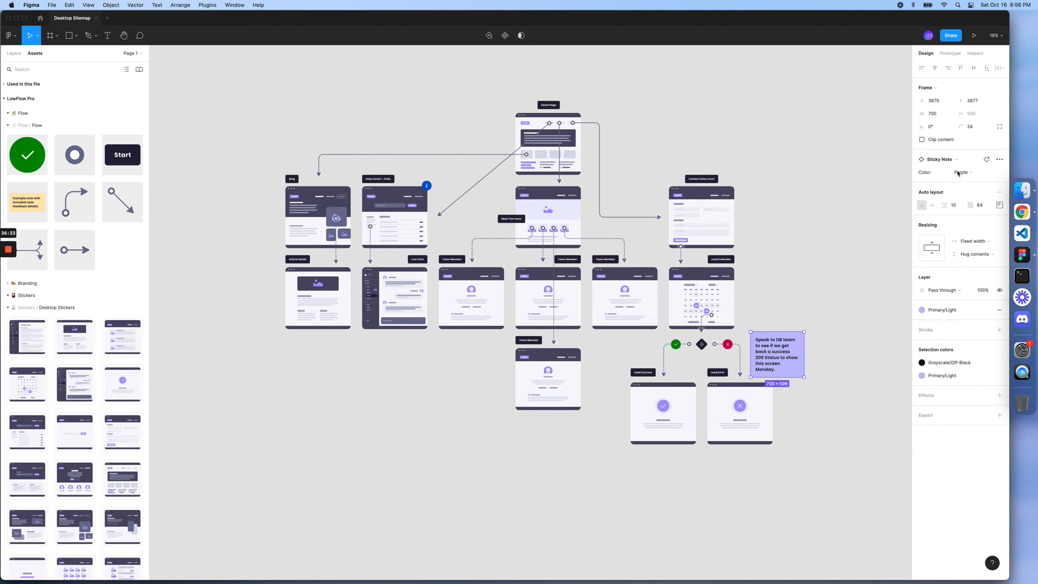
pyautogui.click(958, 173)
pyautogui.click(977, 142)
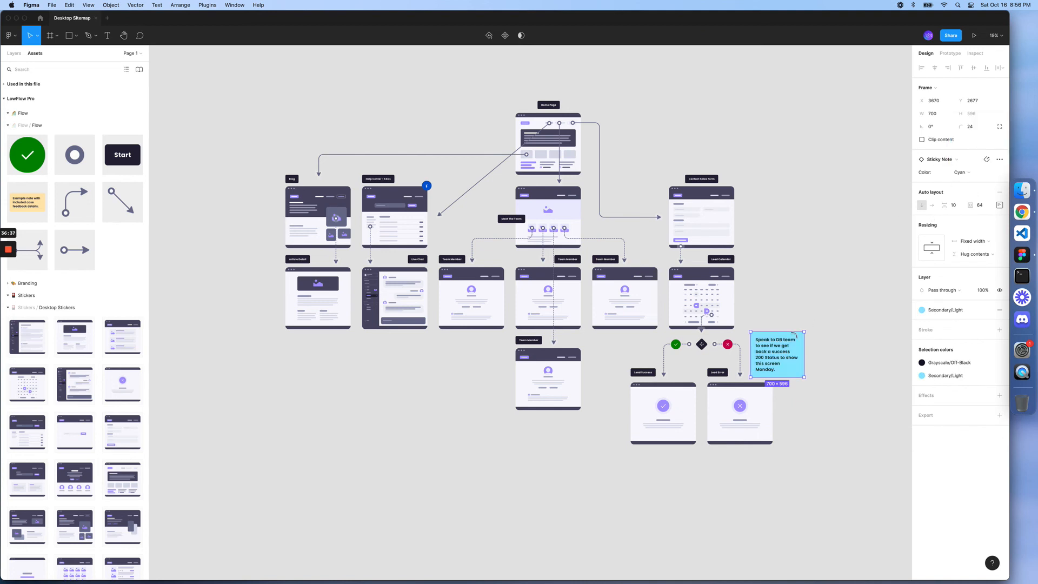
# Step: Move the sticky note down beside the Lead Error screen, clear of the error pin
pyautogui.moveTo(774, 348); pyautogui.dragTo(807, 399)
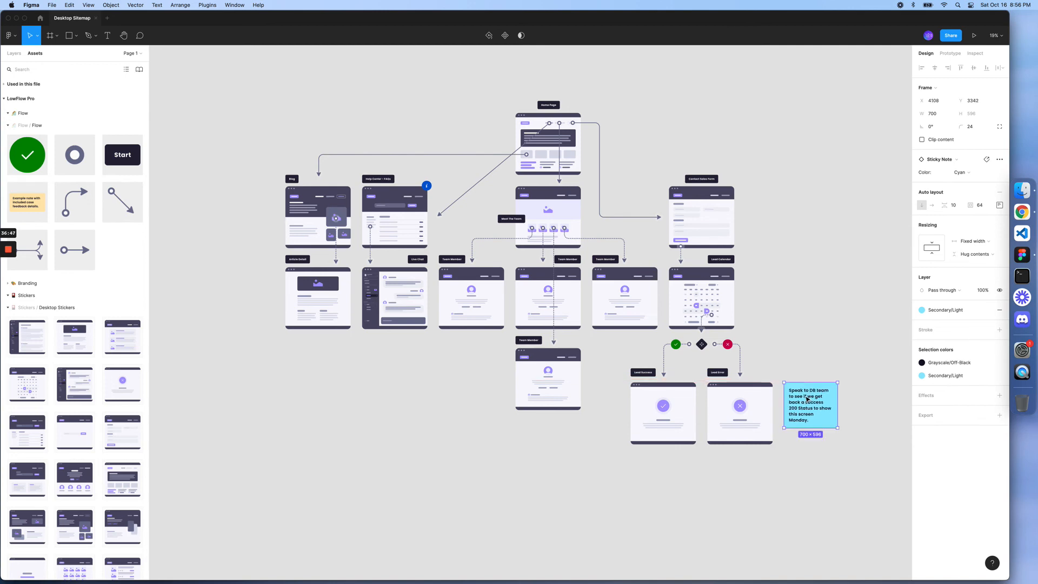
# Step: Paste a copy of the sticky note below the Article Detail screen and delete that copy
pyautogui.press('super+v')
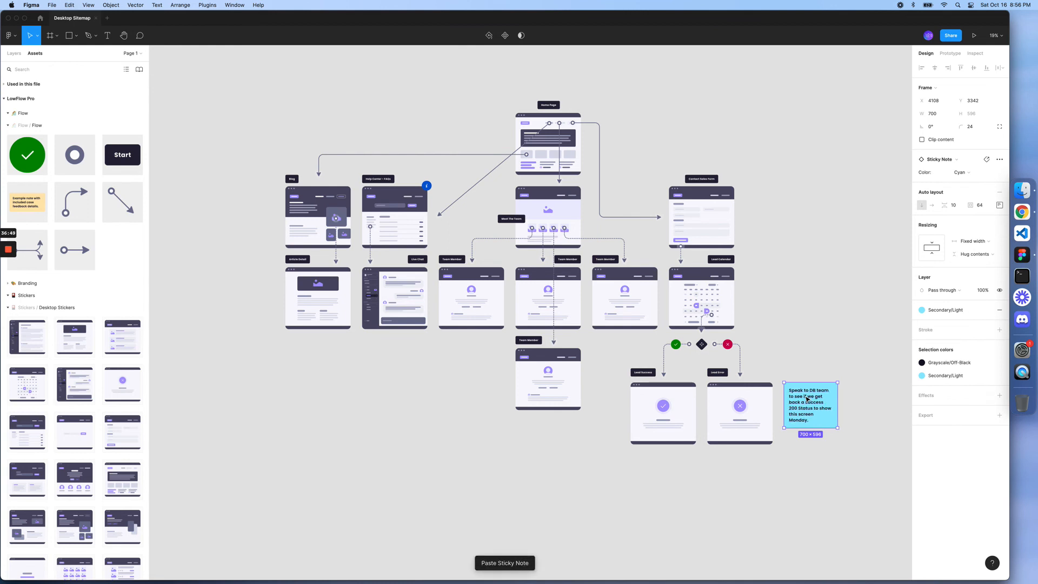
pyautogui.moveTo(808, 397); pyautogui.dragTo(304, 379)
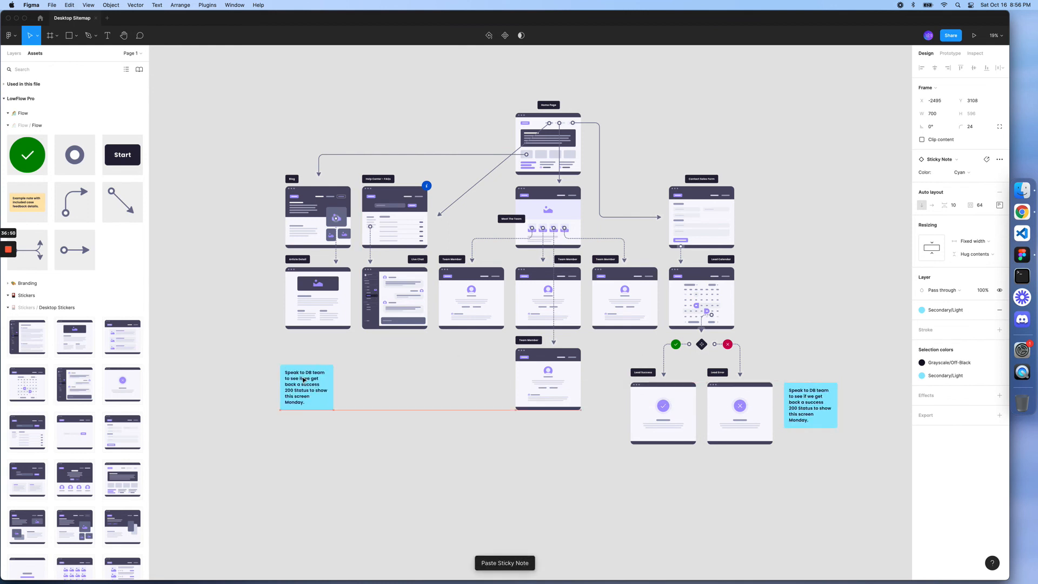
pyautogui.moveTo(303, 380); pyautogui.dragTo(303, 379)
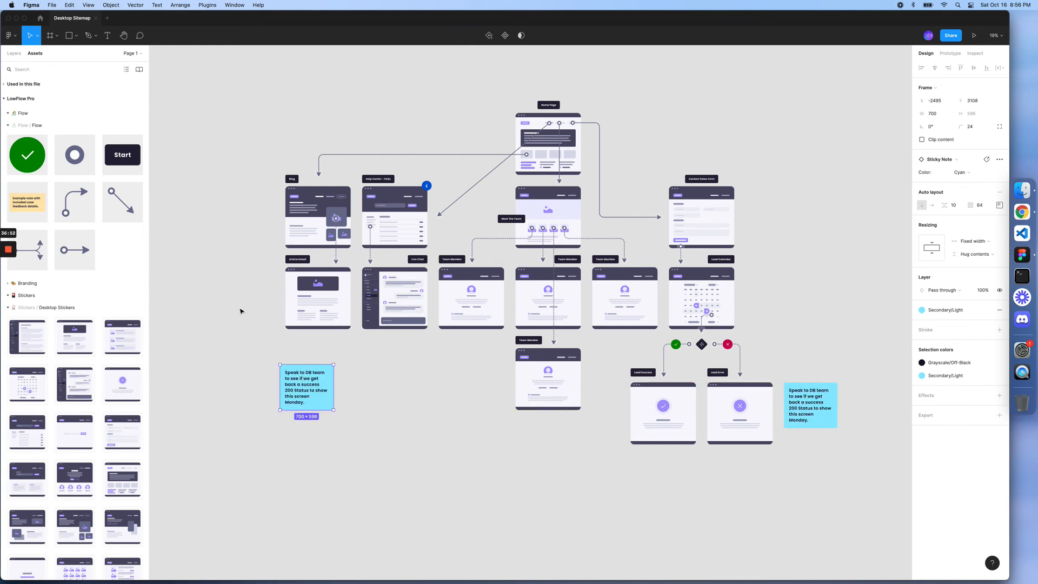
pyautogui.press('Delete')
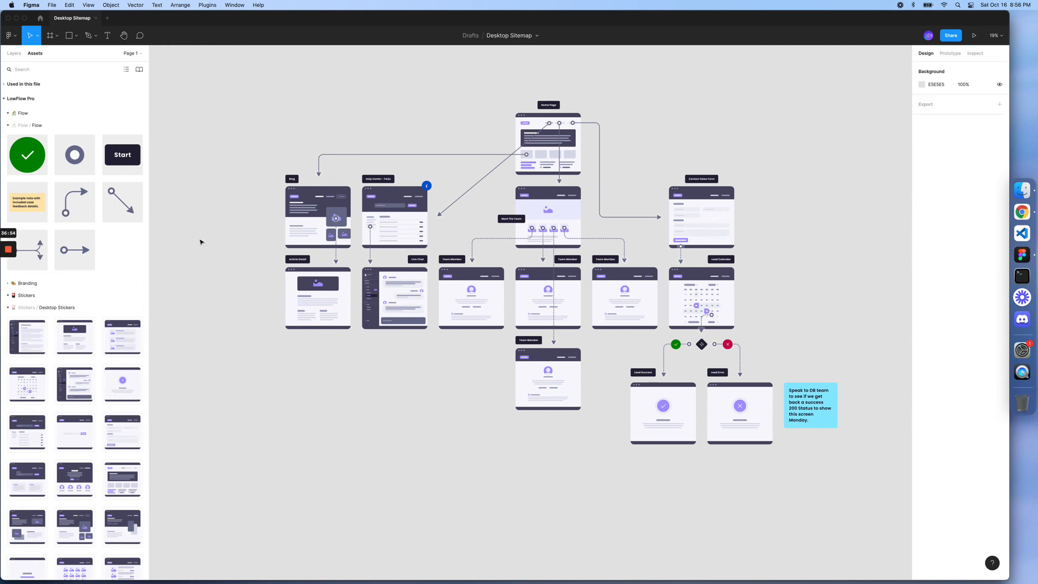
# Step: Try to apply auto layout to all the loose sitemap elements and undo it
pyautogui.scroll(-5, 201, 244)
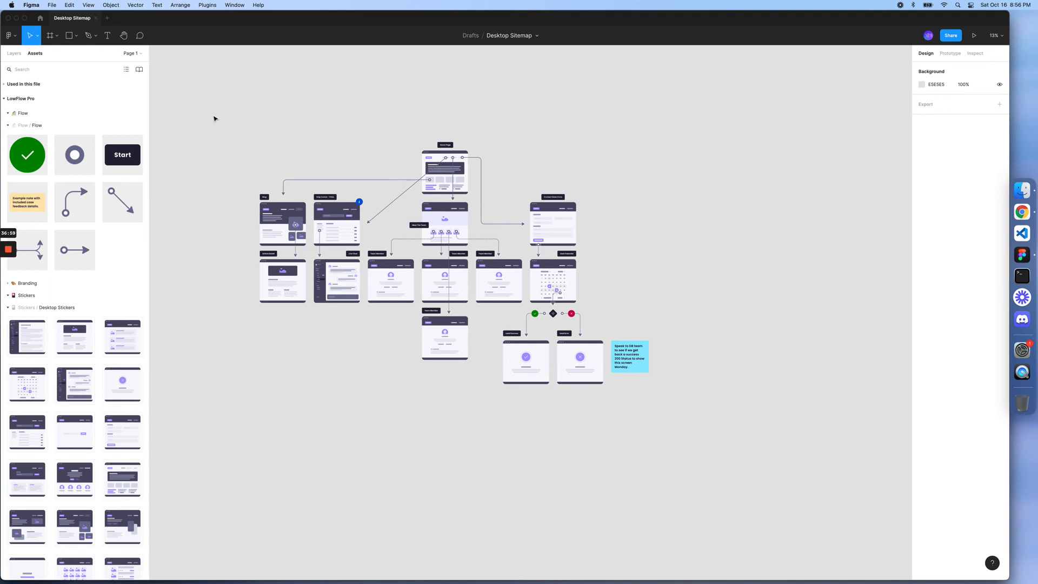
pyautogui.moveTo(211, 108); pyautogui.dragTo(679, 450)
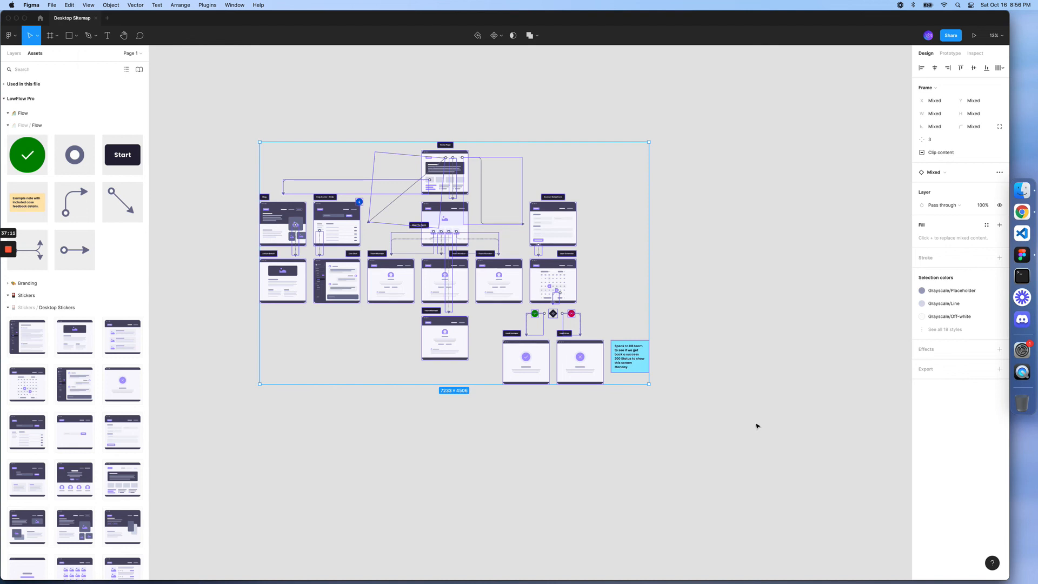
pyautogui.hotkey('shift', 'a')
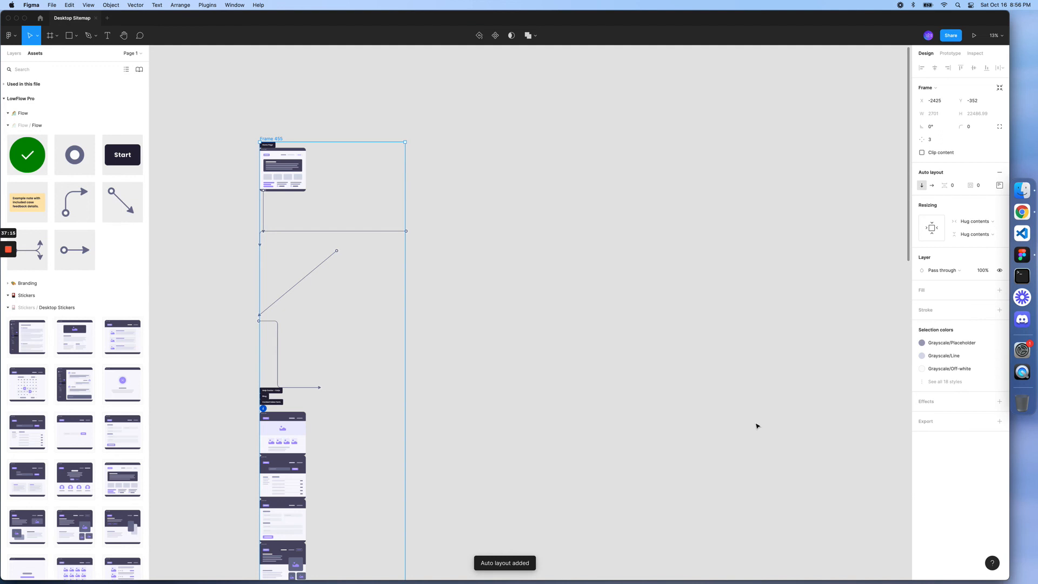
pyautogui.press('super+z')
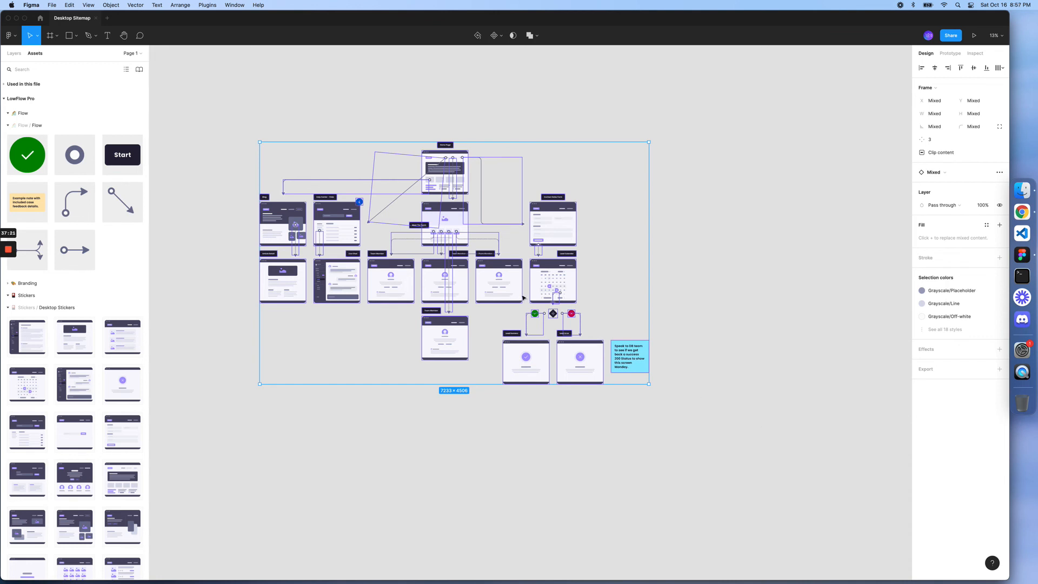
# Step: Group all the sitemap elements and name the group "Sitemap"
pyautogui.click(12, 56)
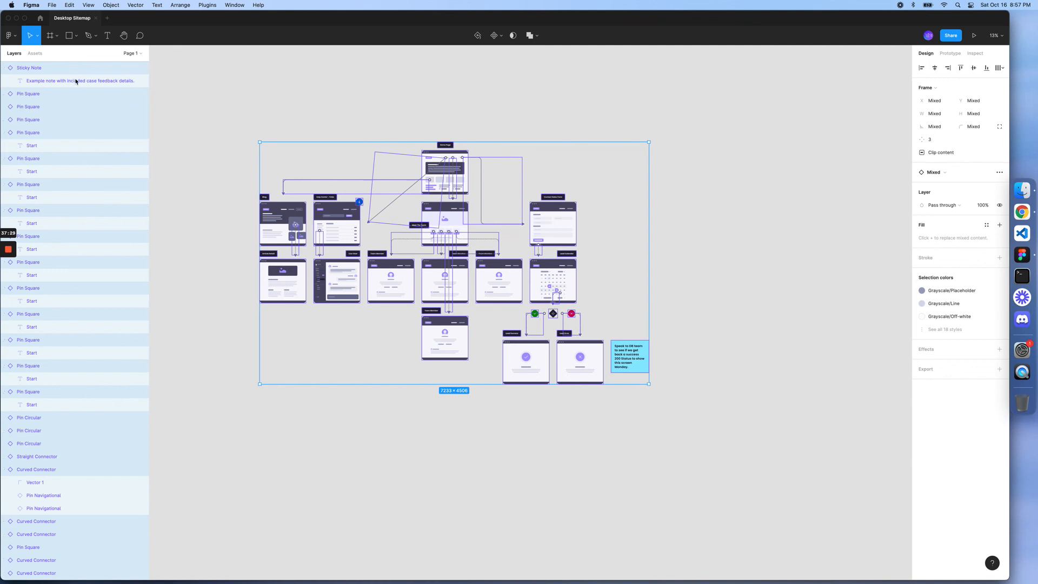
pyautogui.click(267, 77)
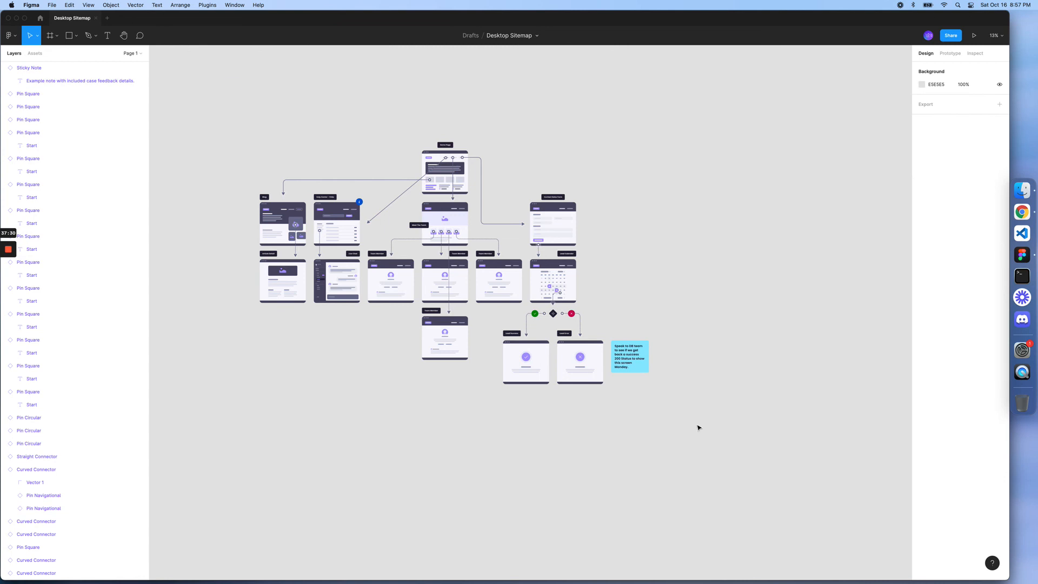
pyautogui.moveTo(225, 79); pyautogui.dragTo(697, 424)
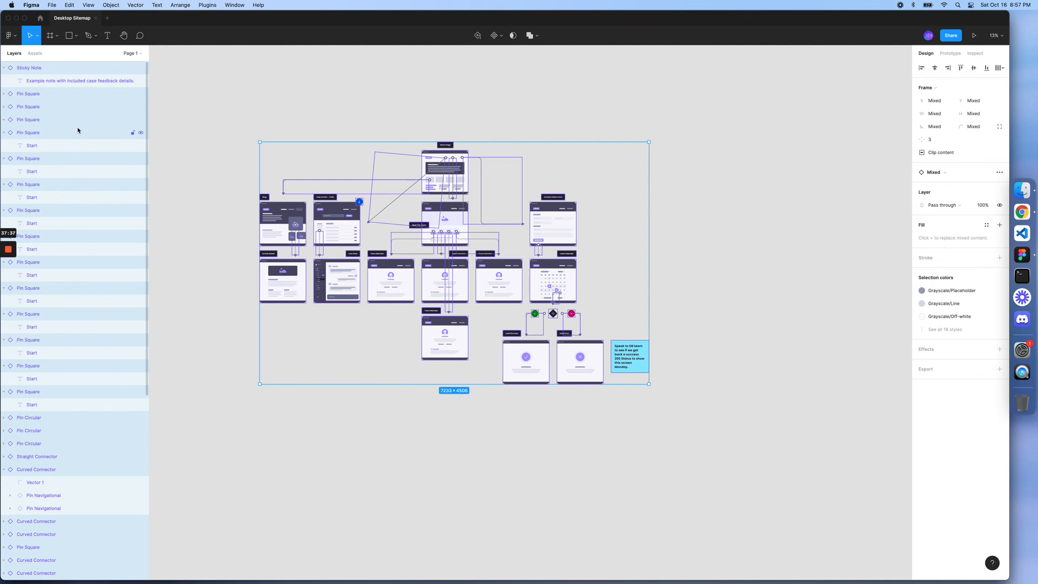
pyautogui.press('super+g')
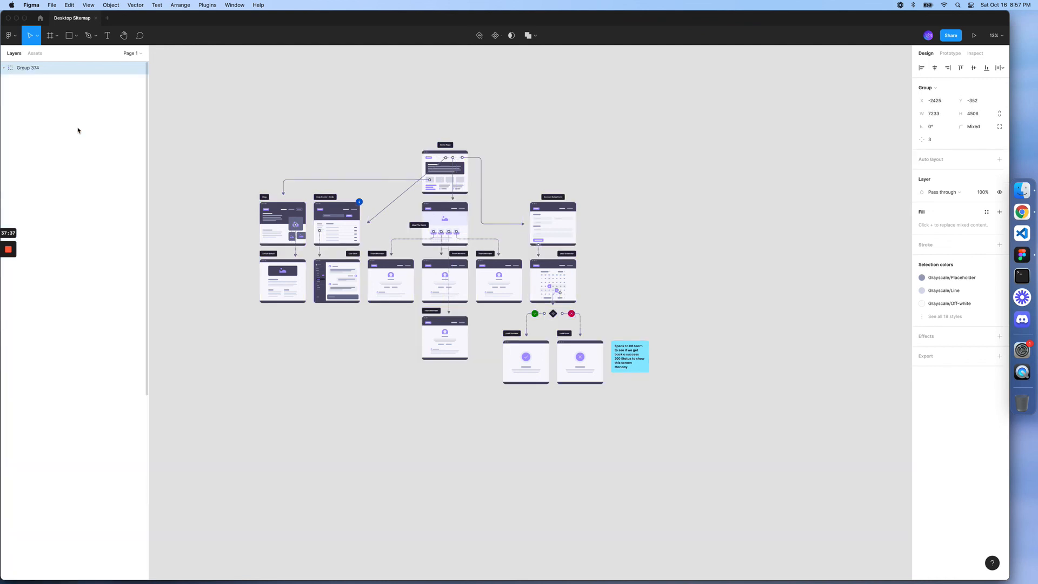
pyautogui.doubleClick(24, 69)
pyautogui.write('Site')
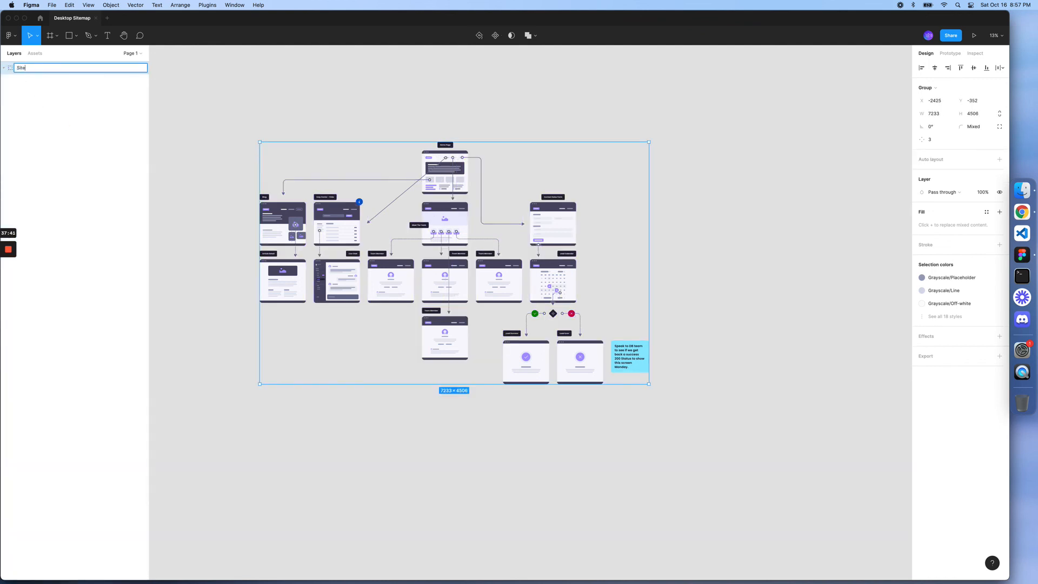
pyautogui.write('map')
pyautogui.press('Return')
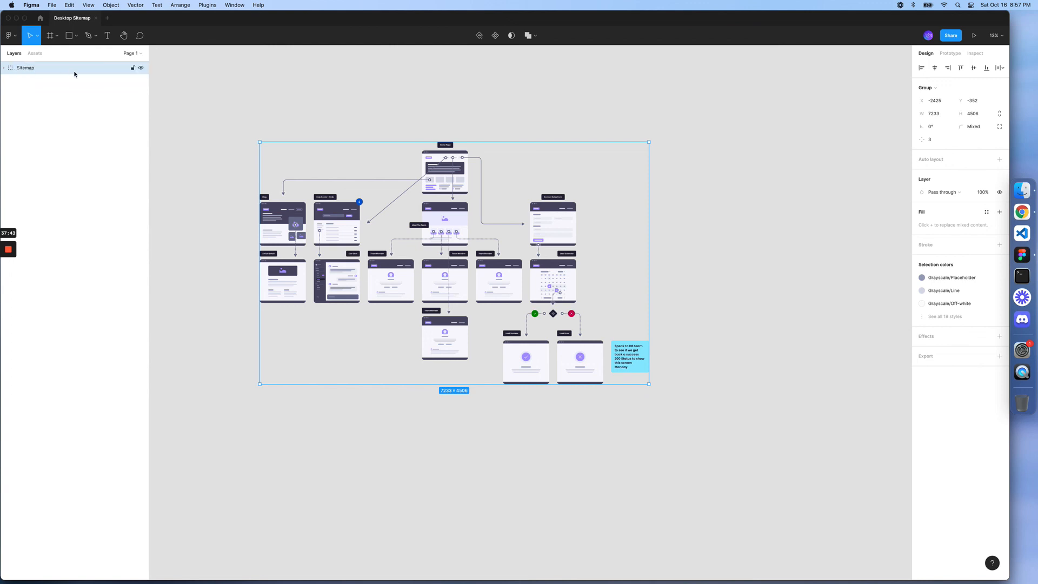
# Step: Try to apply auto layout to the Sitemap group and undo it
pyautogui.hotkey('shift', 'a')
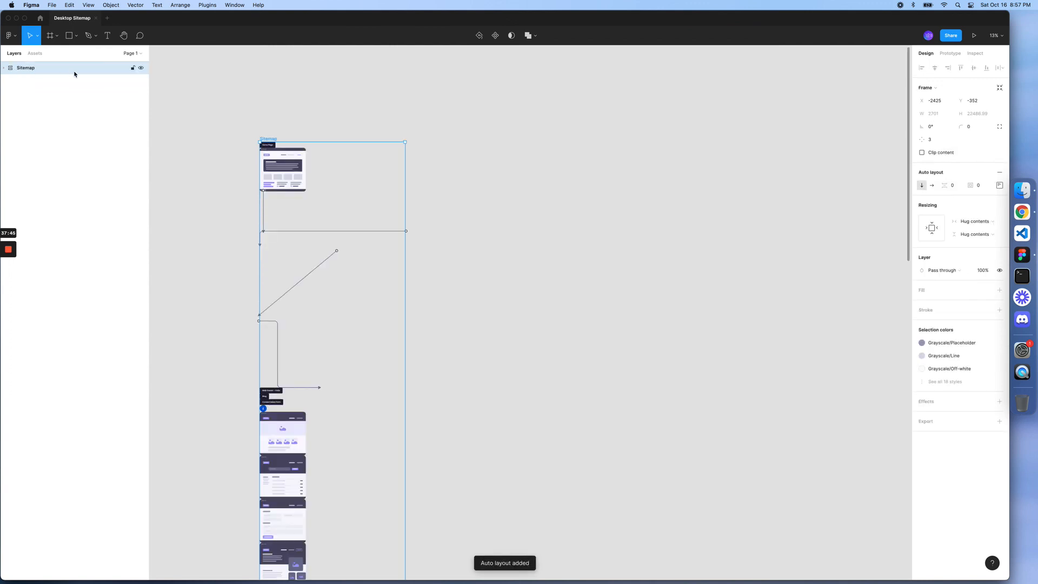
pyautogui.press('super+z')
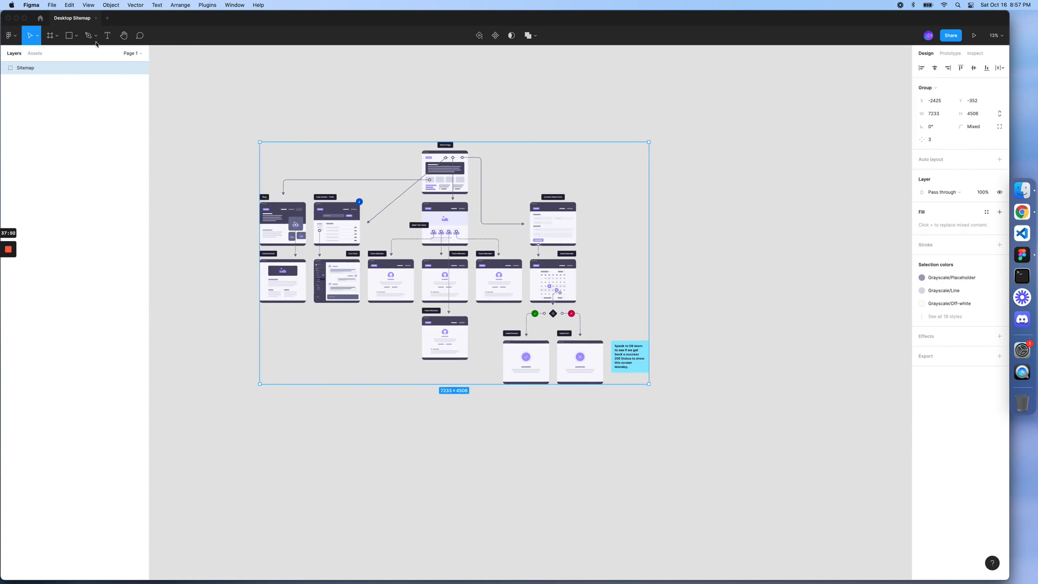
# Step: Draw a frame around the whole Sitemap group and enlarge it to about 8179 × 5583
pyautogui.click(51, 38)
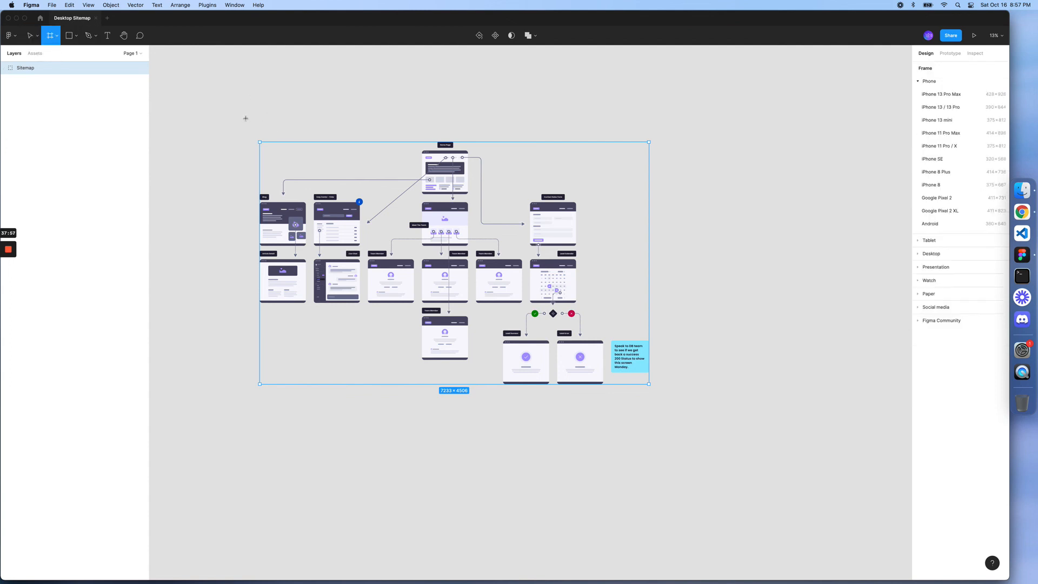
pyautogui.moveTo(245, 117)
pyautogui.mouseDown()
pyautogui.moveTo(357, 237)
pyautogui.moveTo(646, 371)
pyautogui.moveTo(674, 409)
pyautogui.mouseUp()
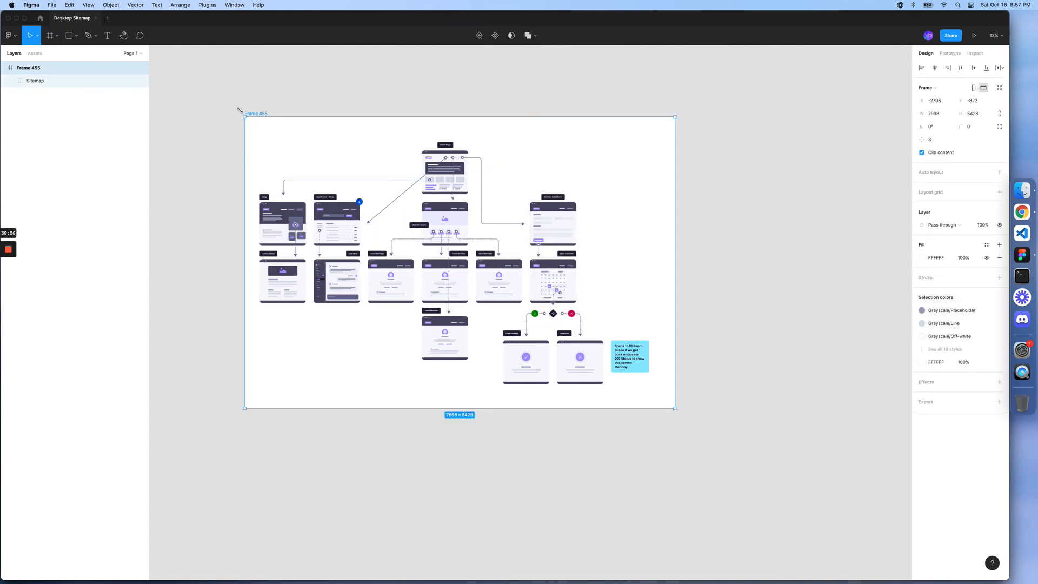
pyautogui.moveTo(235, 110); pyautogui.dragTo(234, 110)
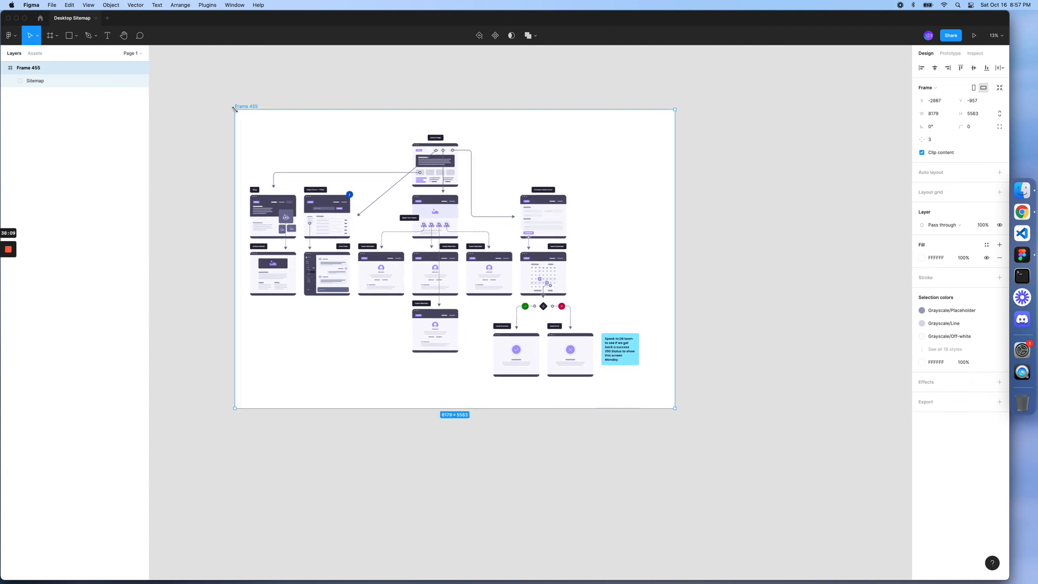
# Step: Center the Sitemap group horizontally and vertically inside the surrounding frame
pyautogui.click(39, 83)
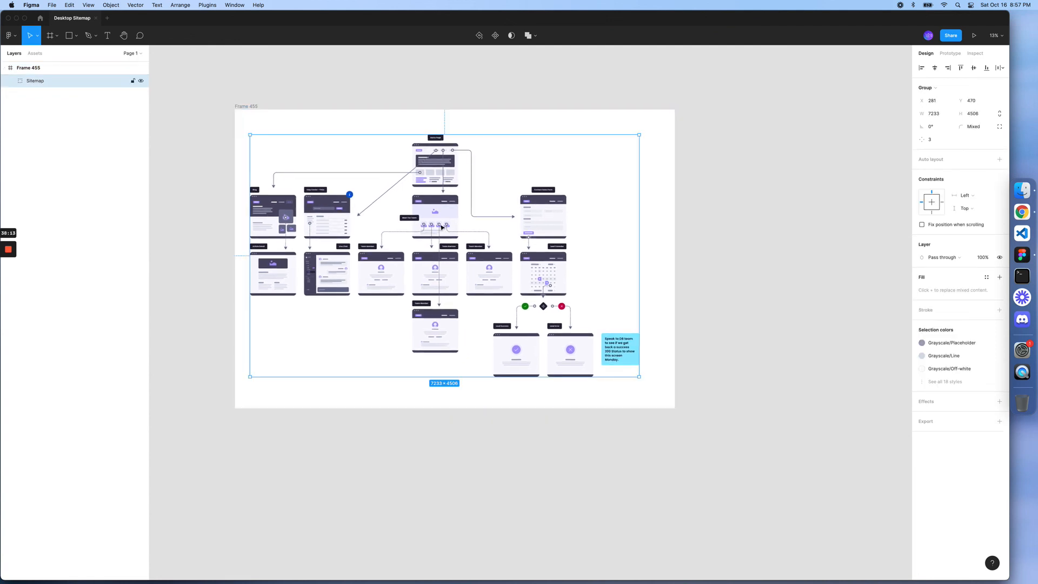
pyautogui.click(935, 68)
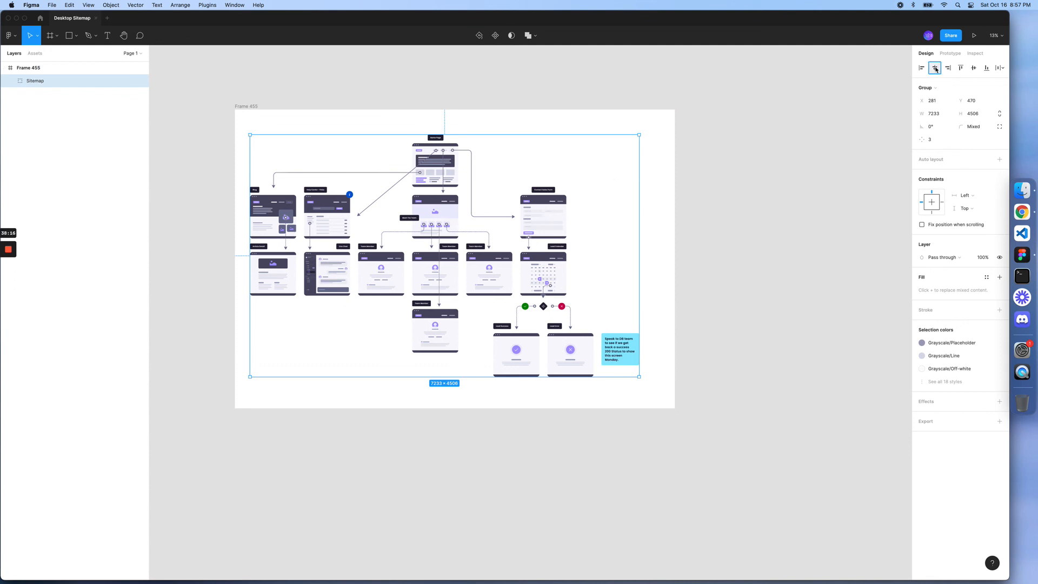
pyautogui.click(973, 68)
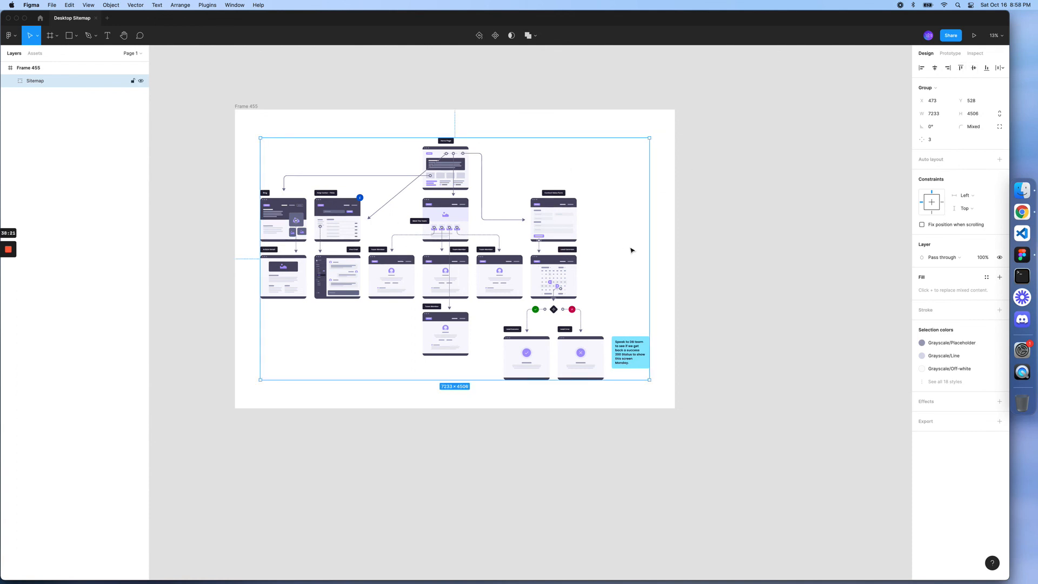
# Step: Rename the frame around the sitemap as "Sitemap Agency - Desktop"
pyautogui.click(249, 107)
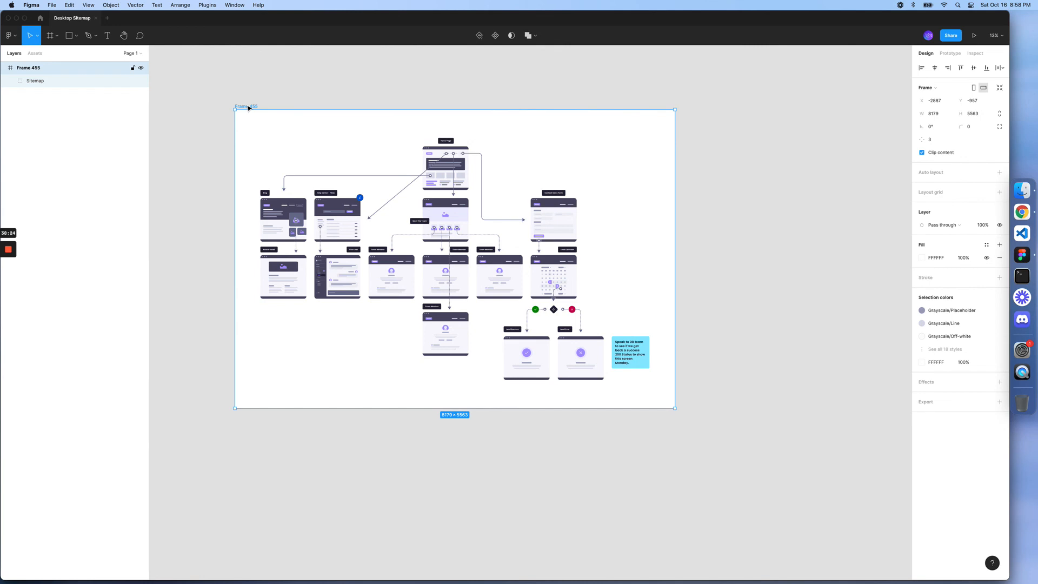
pyautogui.doubleClick(31, 69)
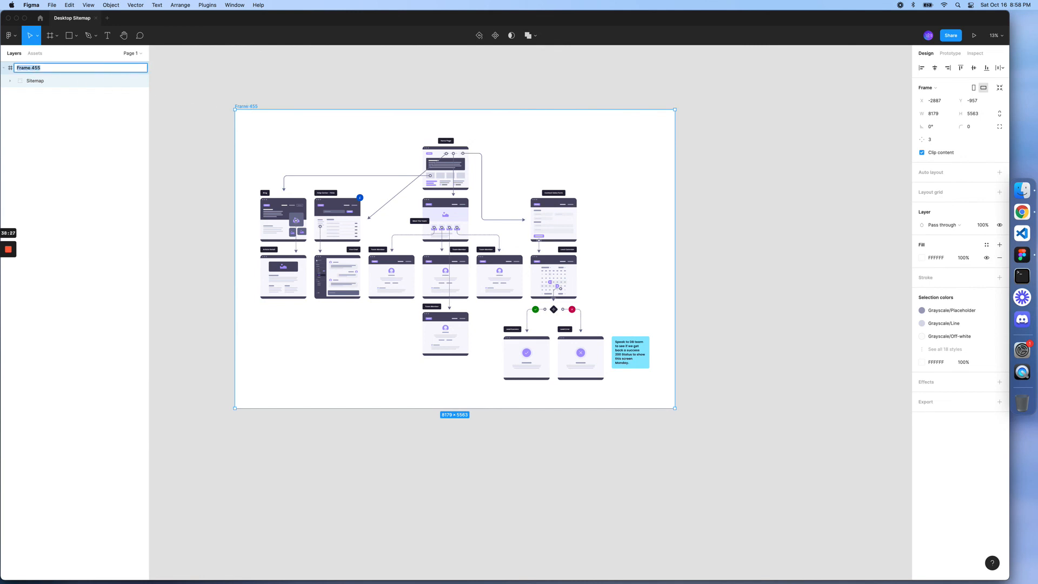
pyautogui.write('Sitemap Agency - Desktop')
# Step: Round the sitemap frame's corners, trying a radius of 32 first and settling on 64
pyautogui.click(980, 129)
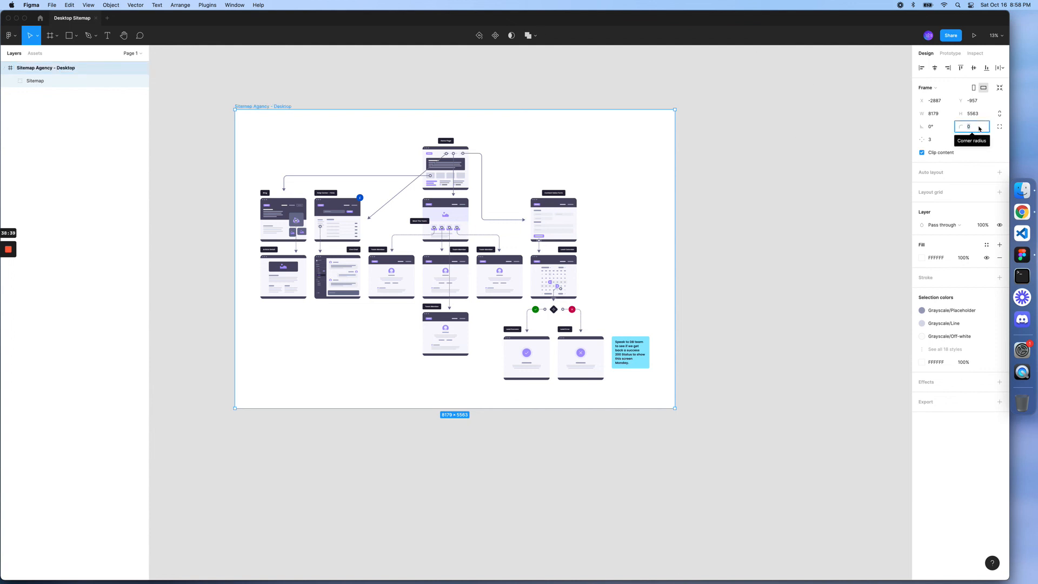
pyautogui.write('32')
pyautogui.press('Return')
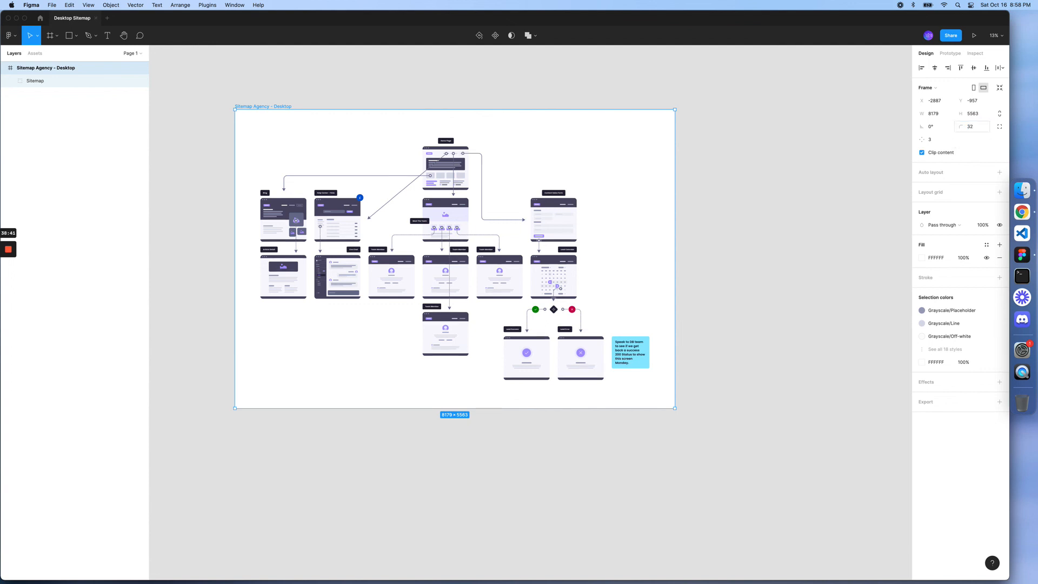
pyautogui.click(974, 128)
pyautogui.write('64')
pyautogui.press('Return')
# Step: Apply the LowFlow Pro color style Grayscale/Ash as the sitemap frame's fill
pyautogui.click(987, 246)
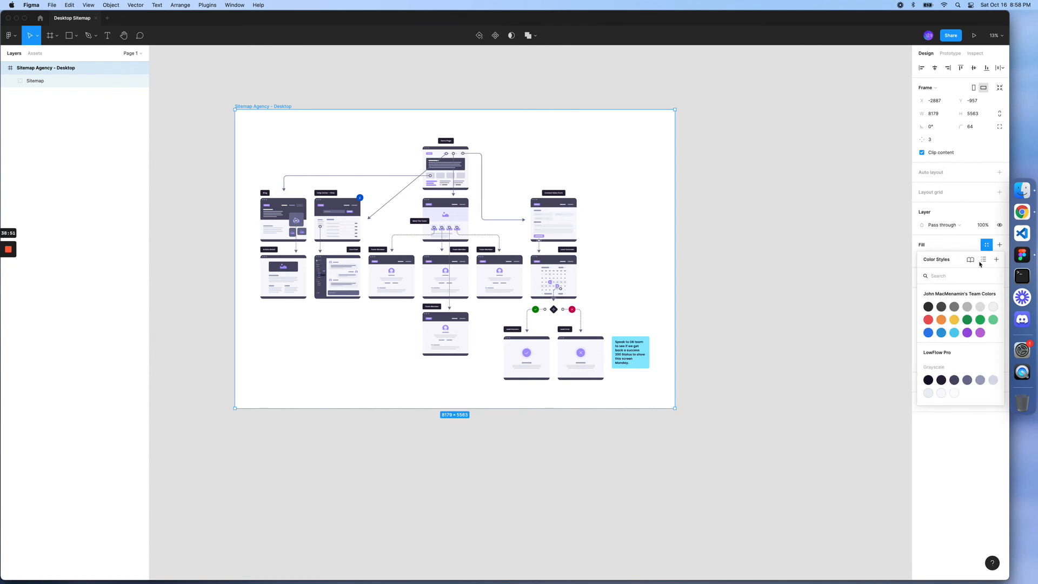
pyautogui.scroll(-3, 972, 349)
pyautogui.scroll(3, 972, 349)
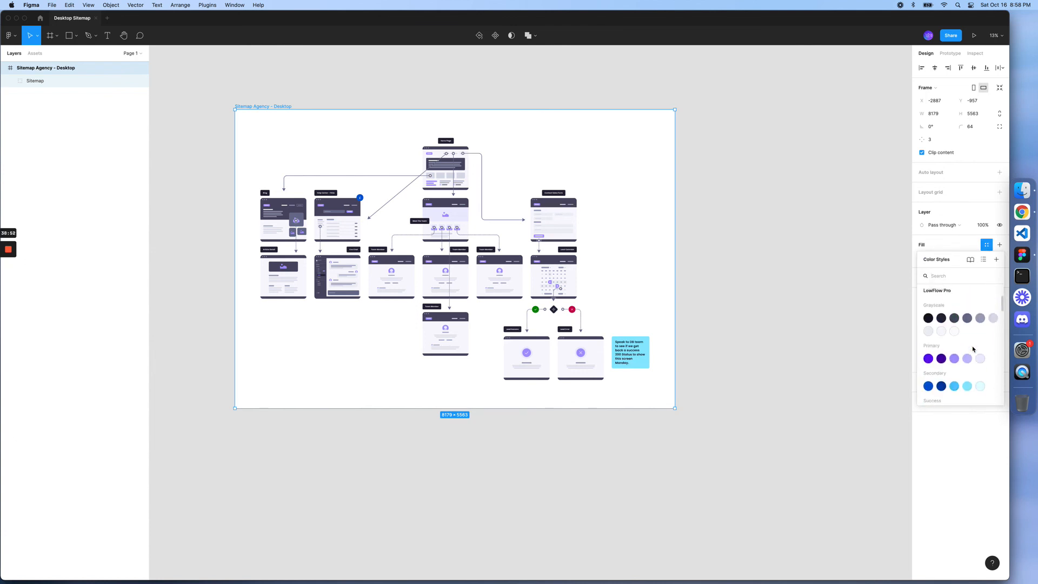
pyautogui.scroll(-4, 972, 349)
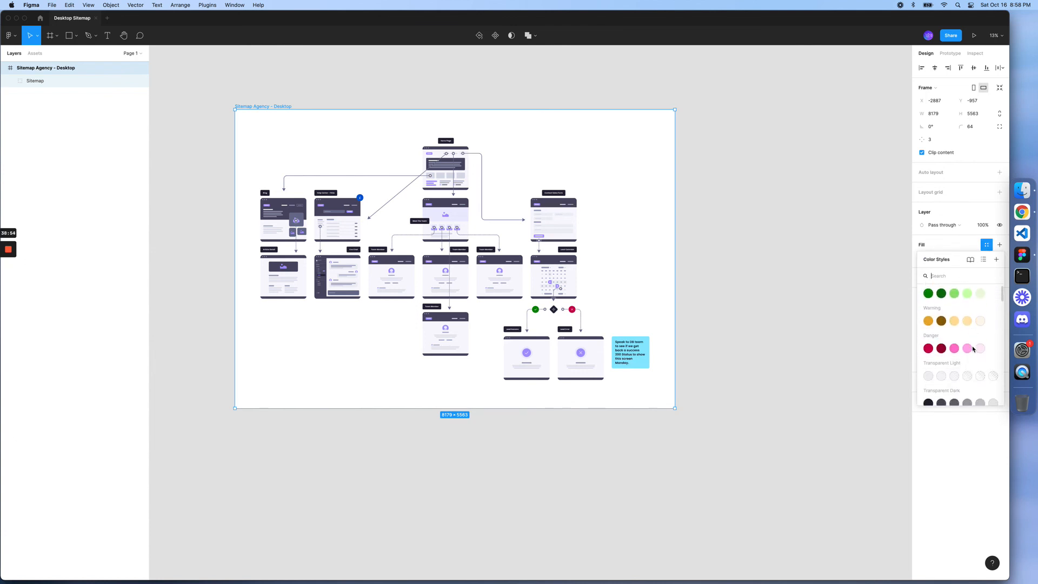
pyautogui.scroll(-5, 972, 350)
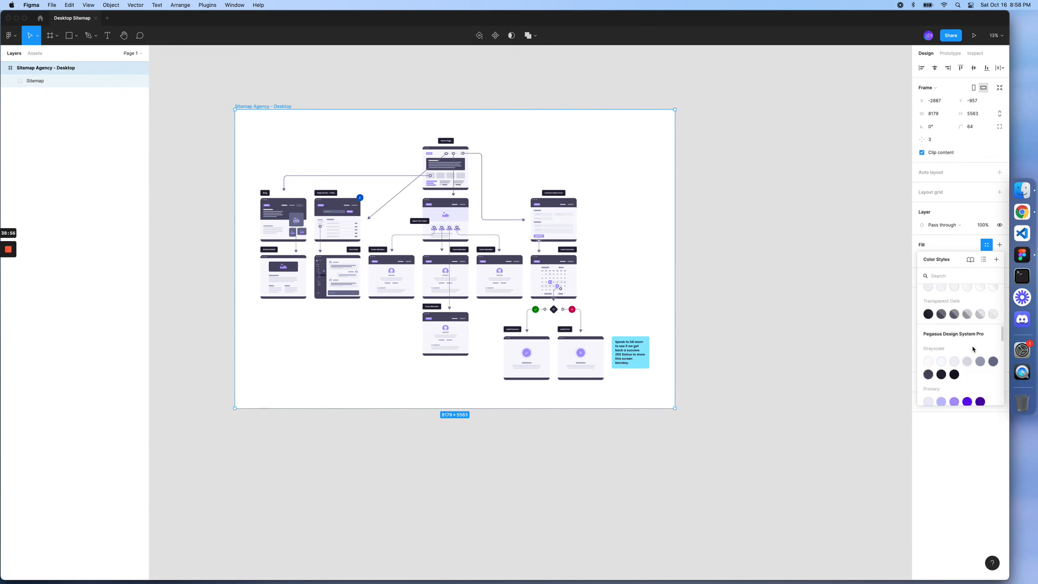
pyautogui.scroll(2, 973, 349)
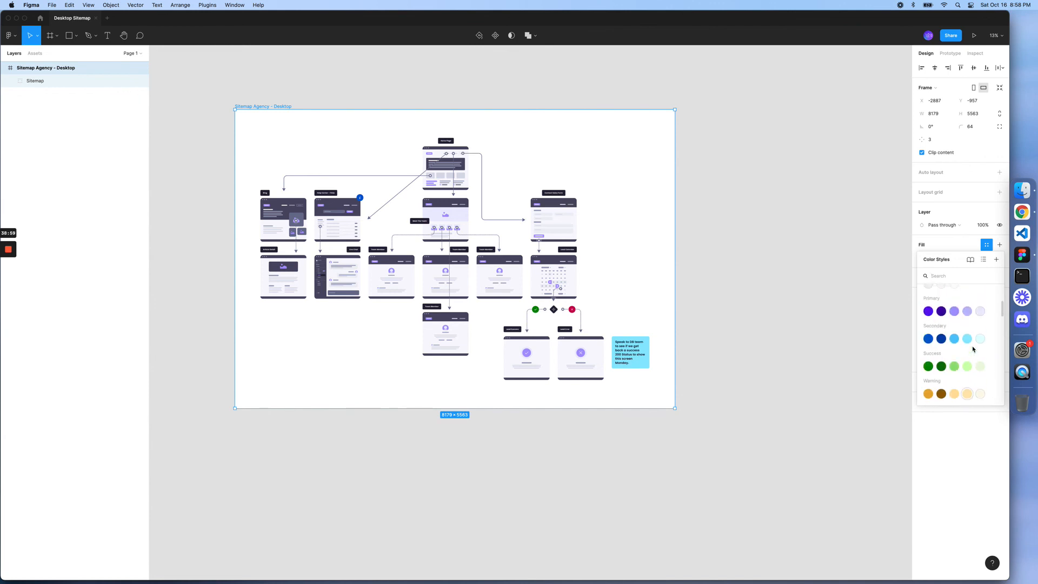
pyautogui.scroll(3, 973, 349)
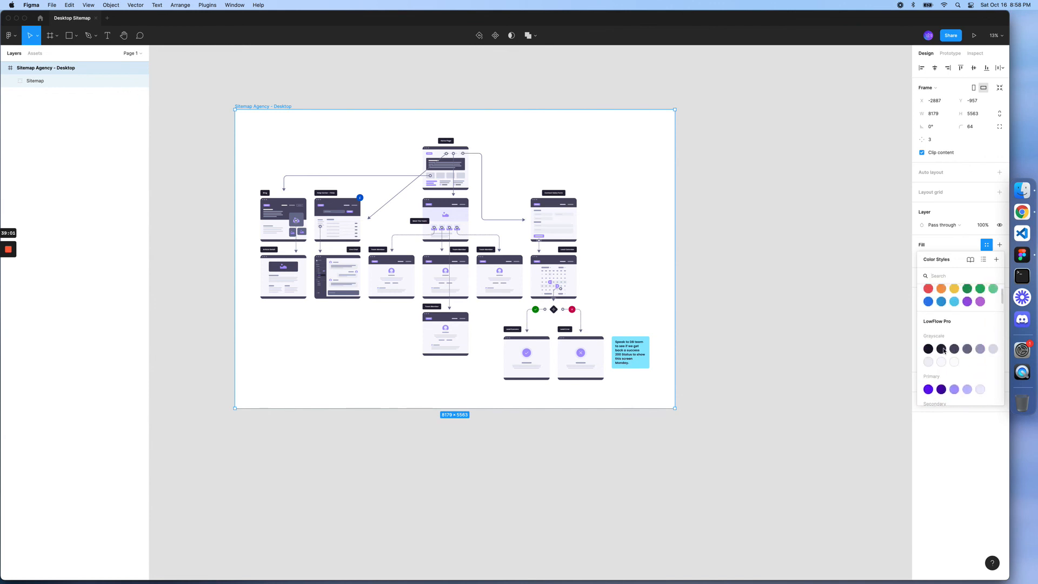
pyautogui.click(941, 348)
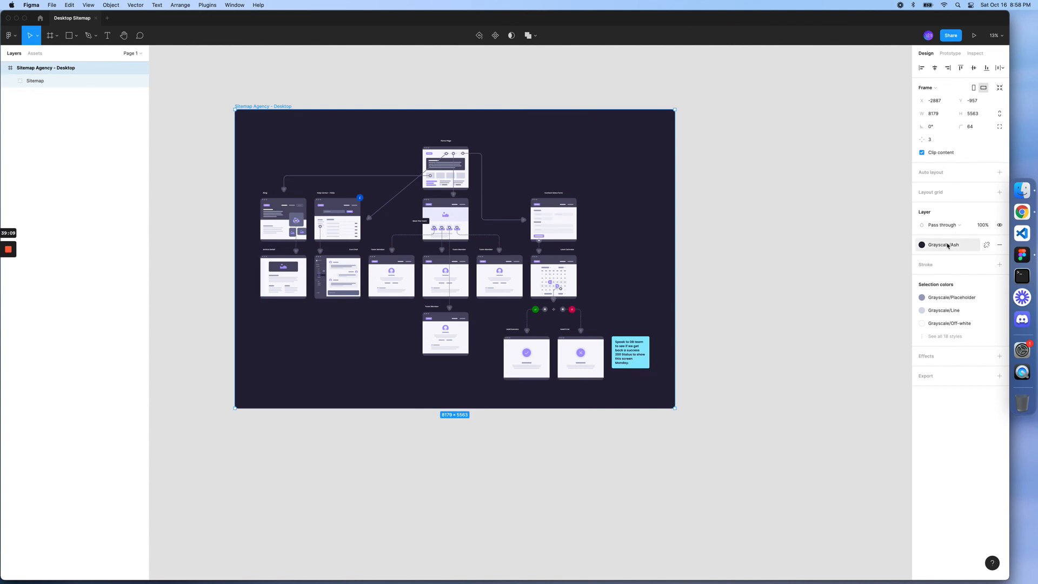
# Step: Switch the sitemap frame's fill to the LowFlow Pro color style Grayscale/Off-Black
pyautogui.click(922, 244)
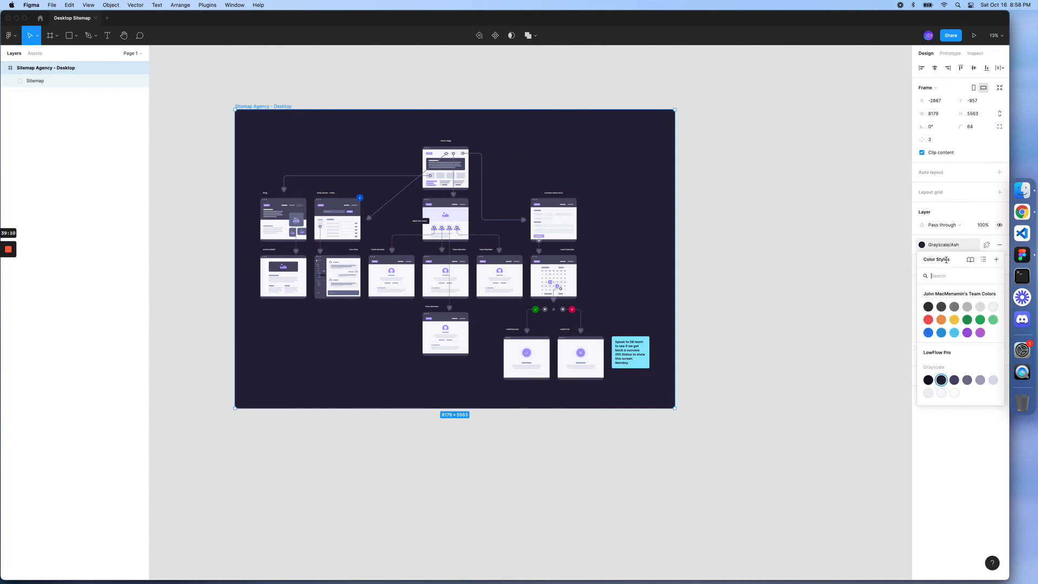
pyautogui.scroll(-3, 951, 335)
pyautogui.click(928, 344)
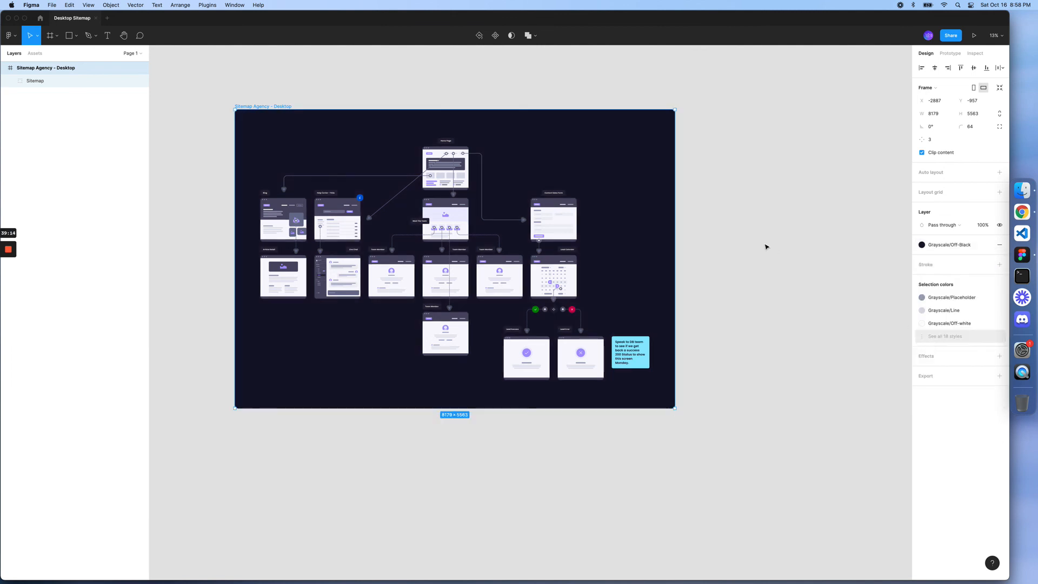
# Step: Draw a text box about 2299 × 1146 beside the sitemap frame and enter "Agency Sitemap" with "Desktop" on a second line
pyautogui.click(107, 39)
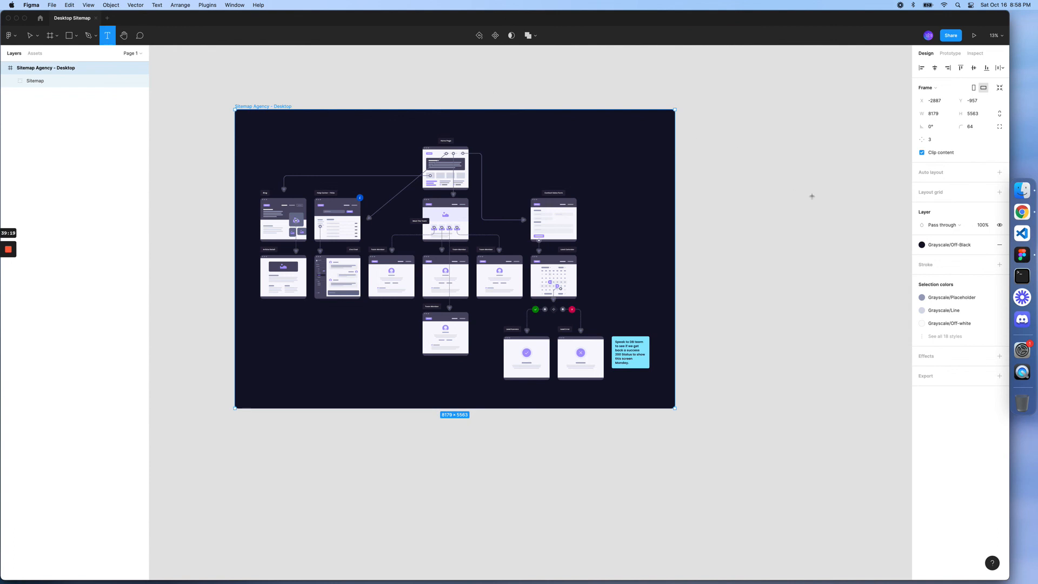
pyautogui.moveTo(699, 134); pyautogui.dragTo(823, 197)
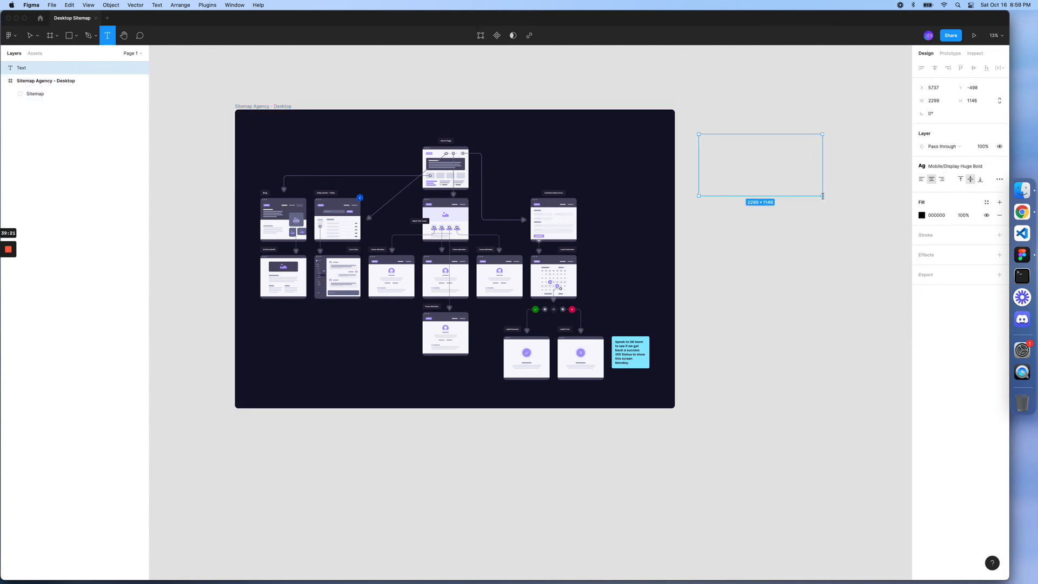
pyautogui.press('Escape')
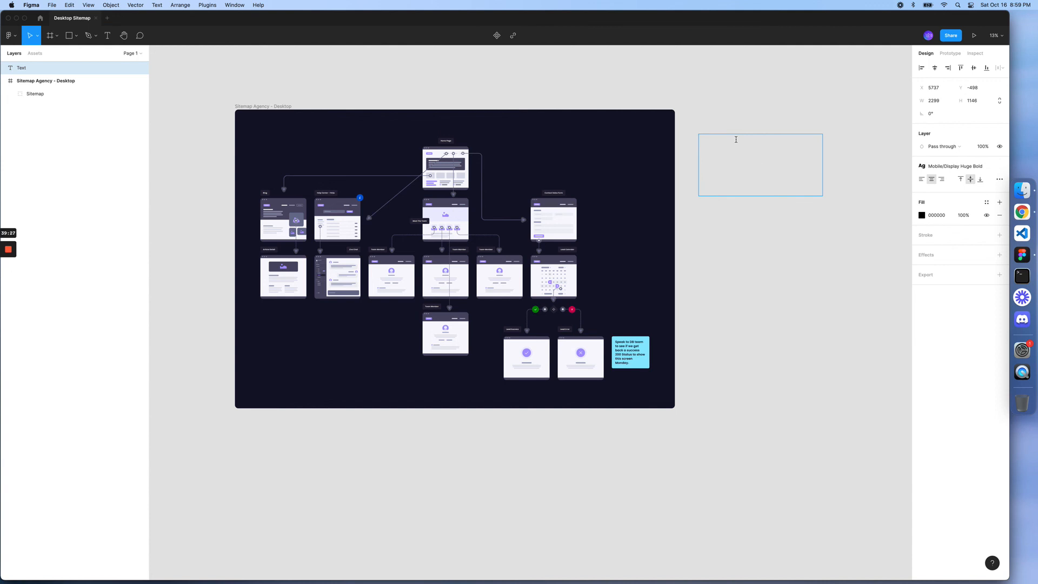
pyautogui.write('Ag')
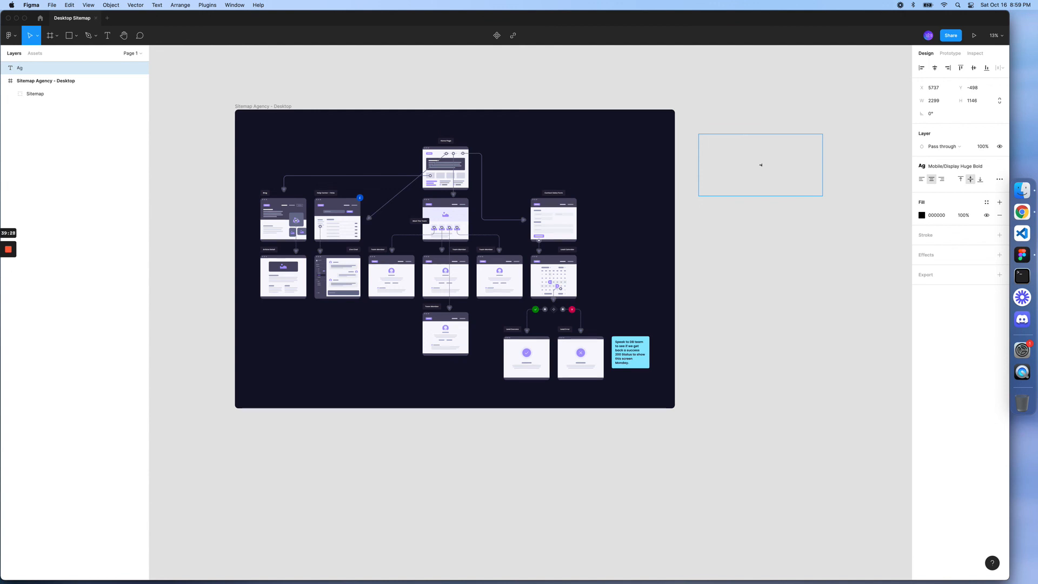
pyautogui.write('ency Sitemap')
pyautogui.press('Return')
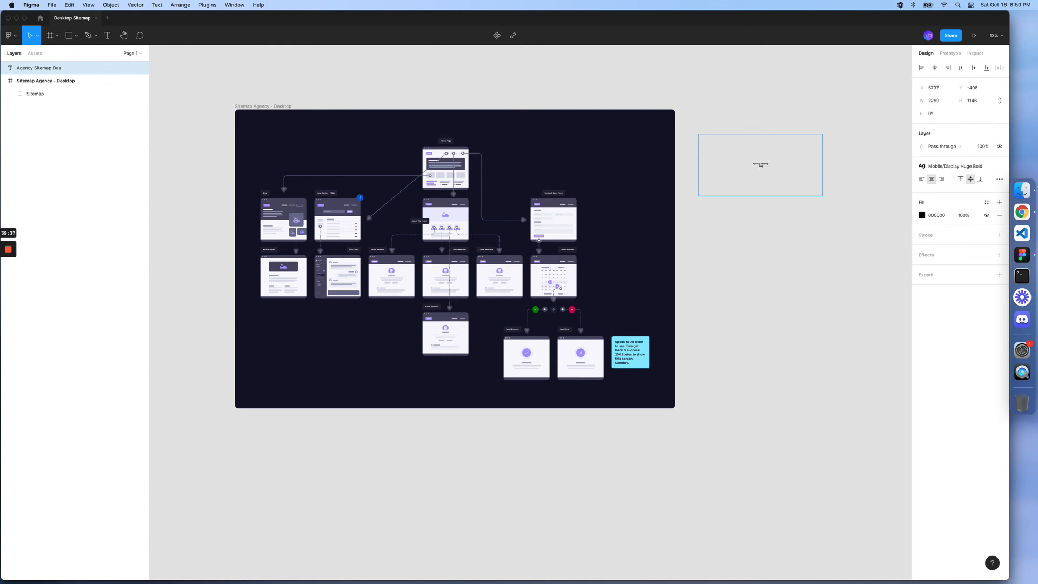
# Step: Detach the text style from the whole "Agency Sitemap Desktop" title and set its font size to 200
pyautogui.press('super+a')
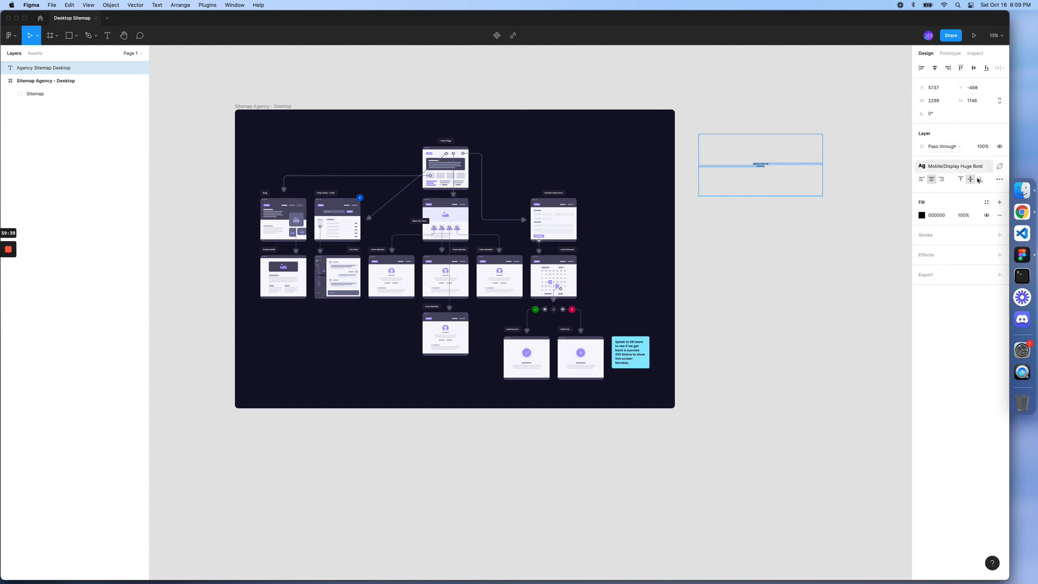
pyautogui.click(1000, 169)
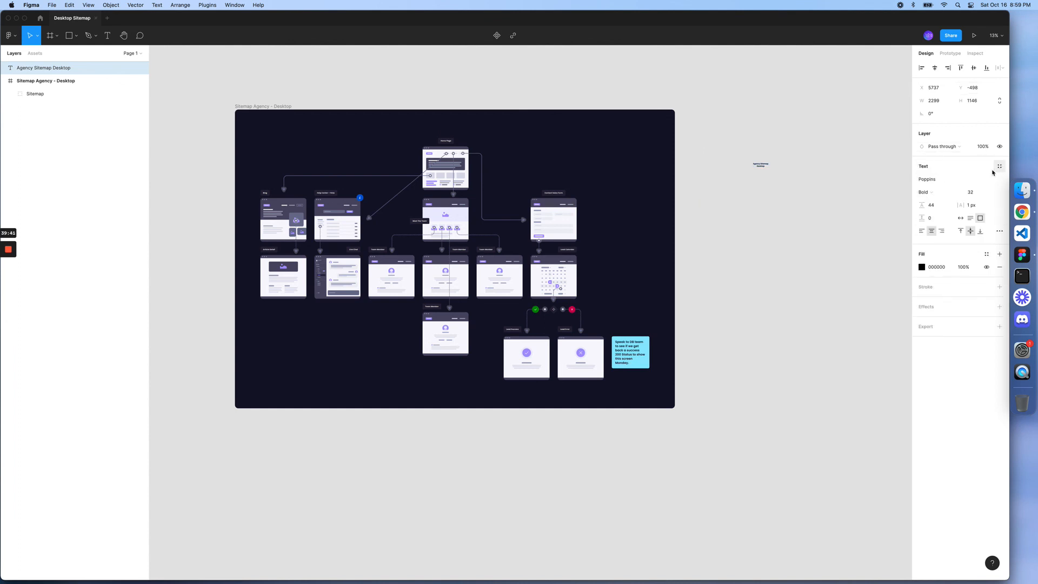
pyautogui.click(975, 194)
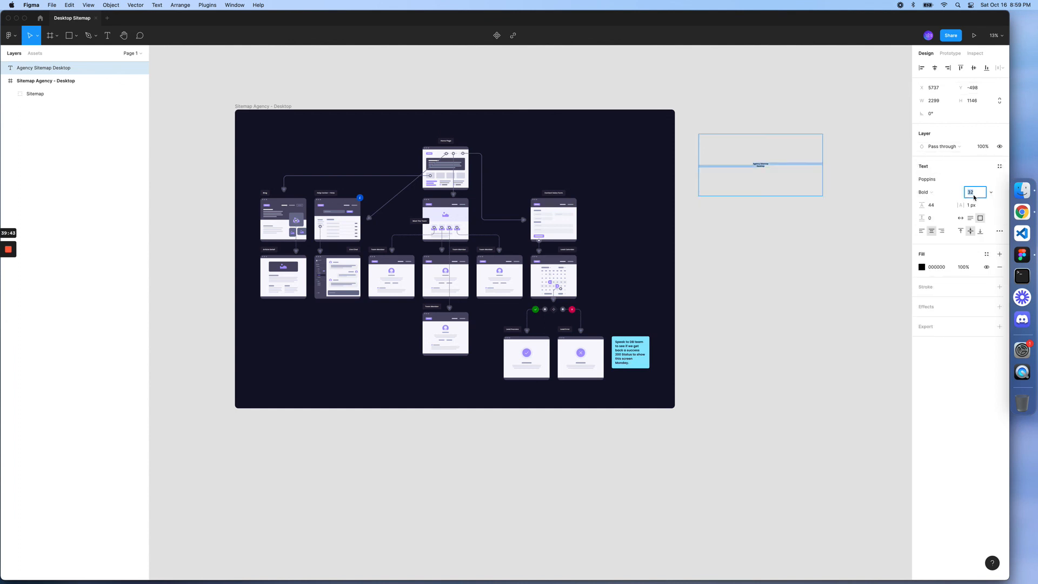
pyautogui.write('200')
pyautogui.press('Return')
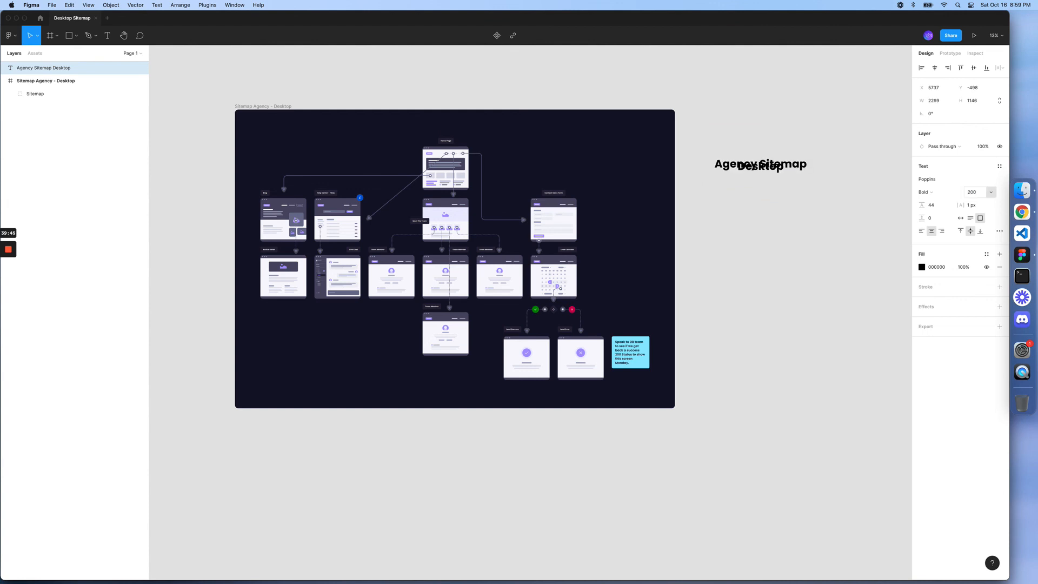
# Step: Set the title's paragraph layout to Auto line height, left alignment and auto height
pyautogui.click(935, 207)
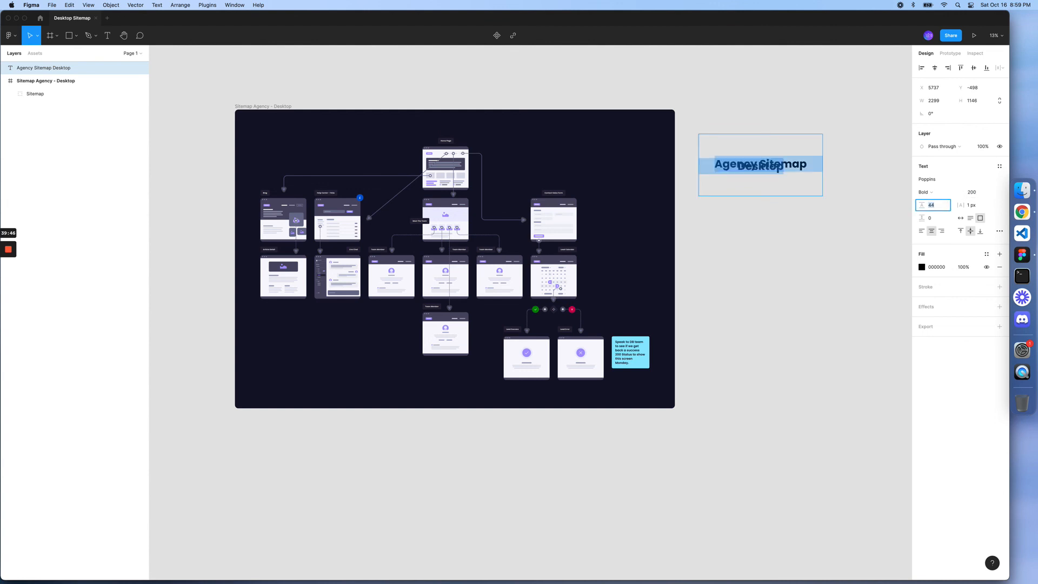
pyautogui.write('auto')
pyautogui.press('Return')
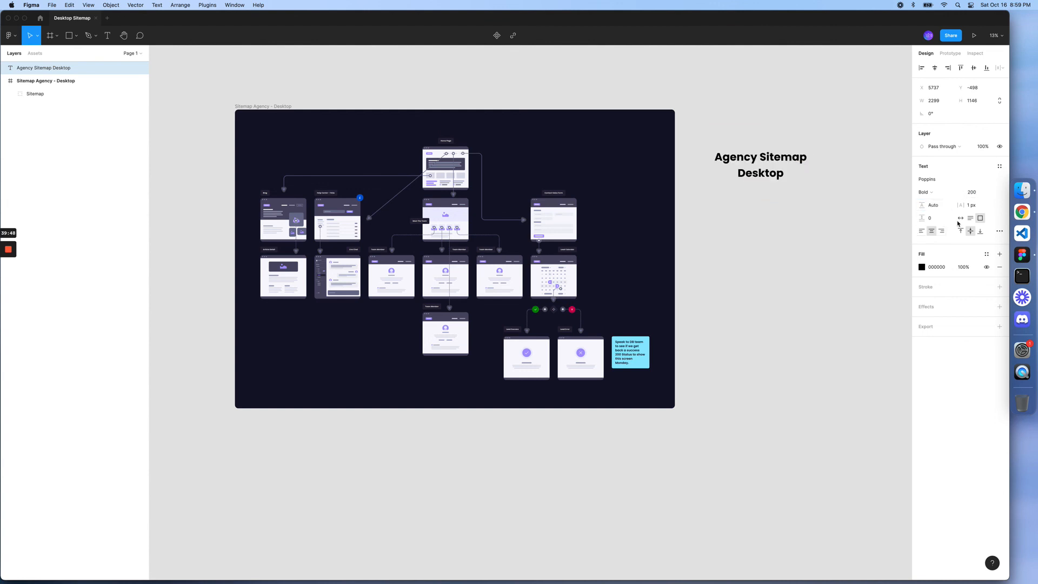
pyautogui.click(922, 231)
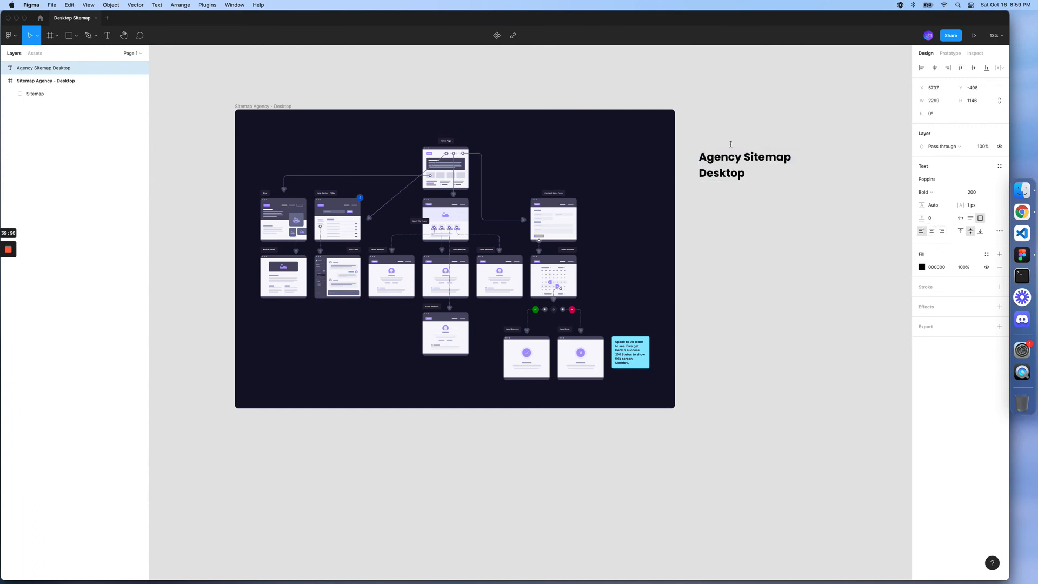
pyautogui.click(970, 219)
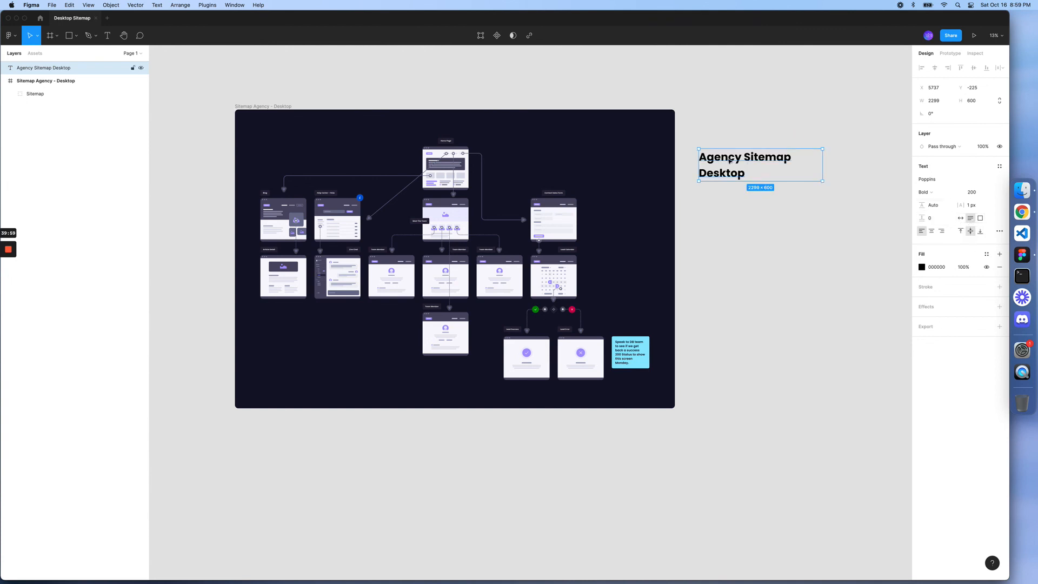
# Step: Move the title into the sitemap frame's upper-left corner and fill it with the LowFlow Pro style Grayscale/Off-white
pyautogui.moveTo(729, 161); pyautogui.dragTo(282, 132)
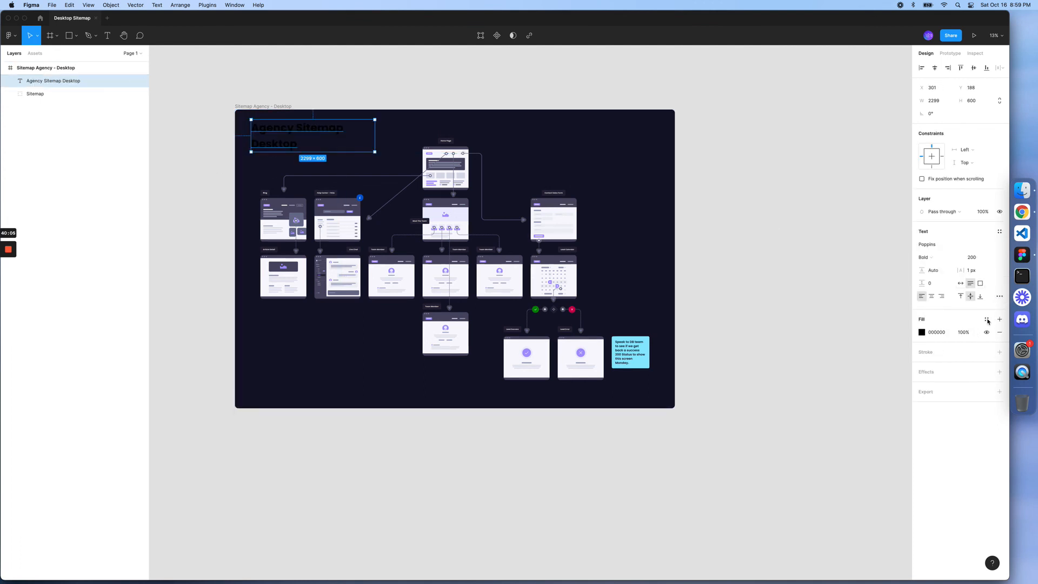
pyautogui.click(987, 320)
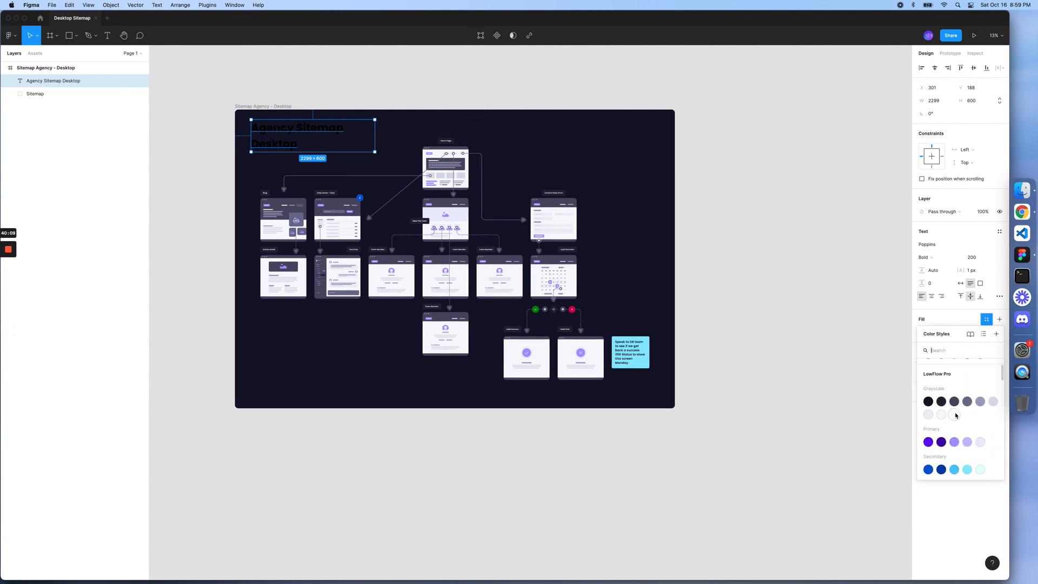
pyautogui.click(955, 415)
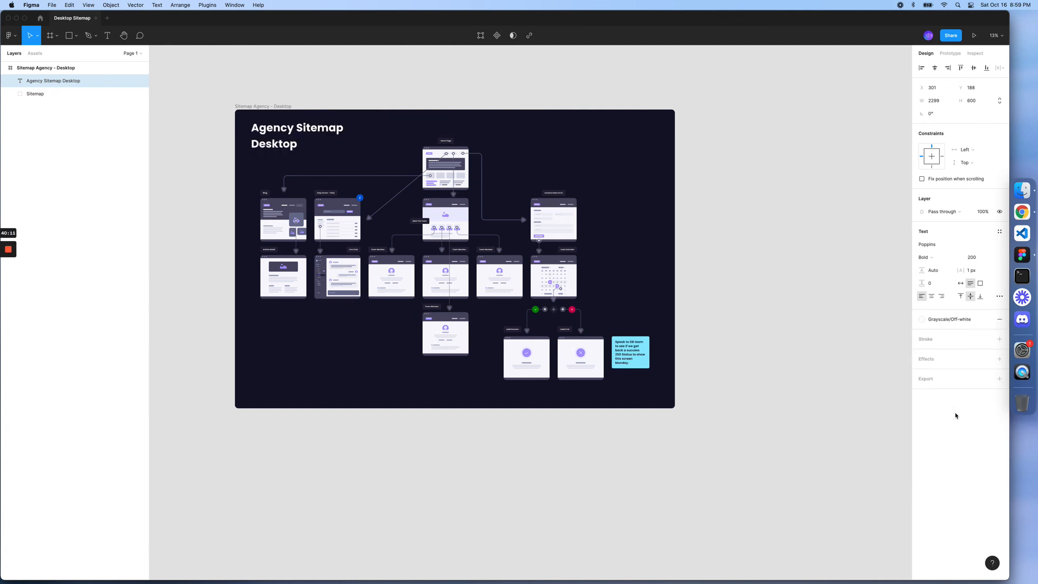
# Step: Set the font weight of the word "Desktop" in the title to Light
pyautogui.doubleClick(266, 144)
pyautogui.doubleClick(266, 143)
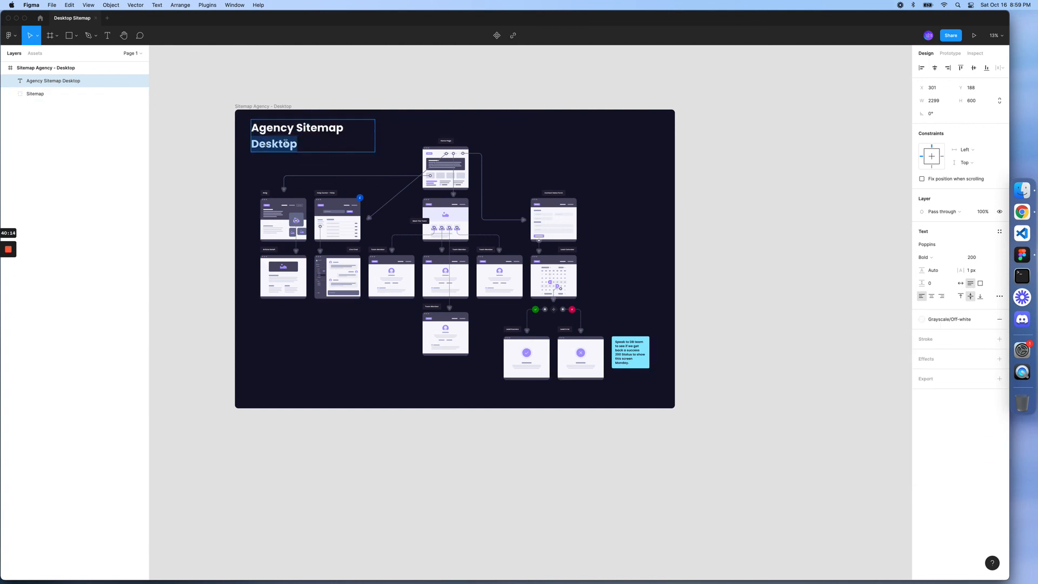
pyautogui.click(931, 258)
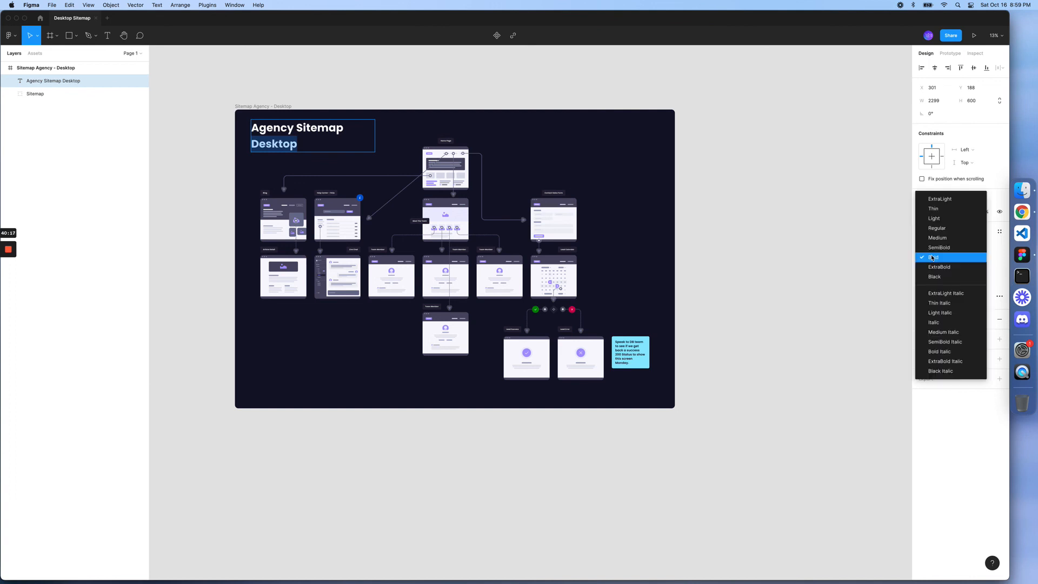
pyautogui.click(937, 218)
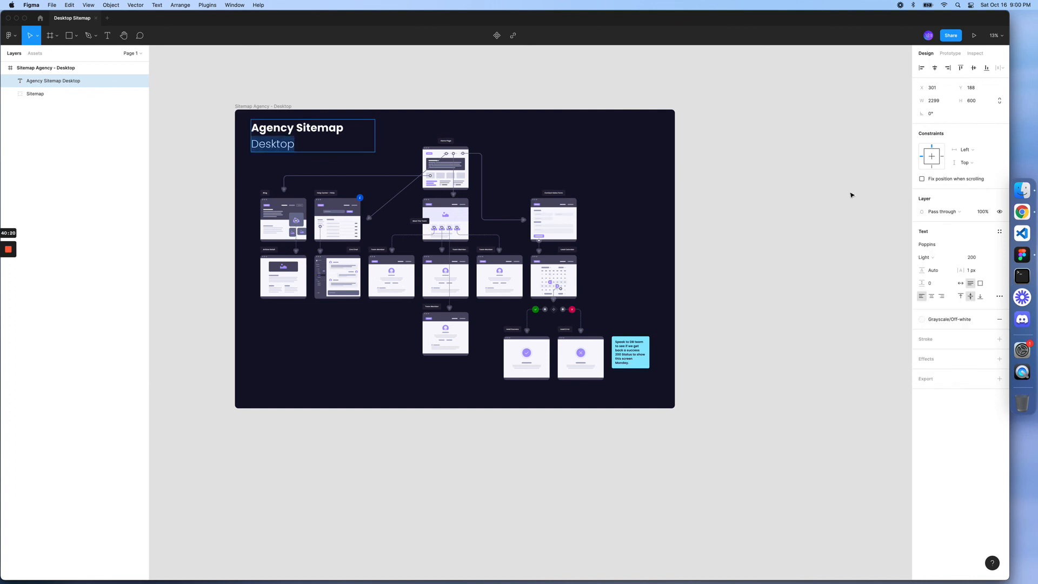
pyautogui.press('Escape')
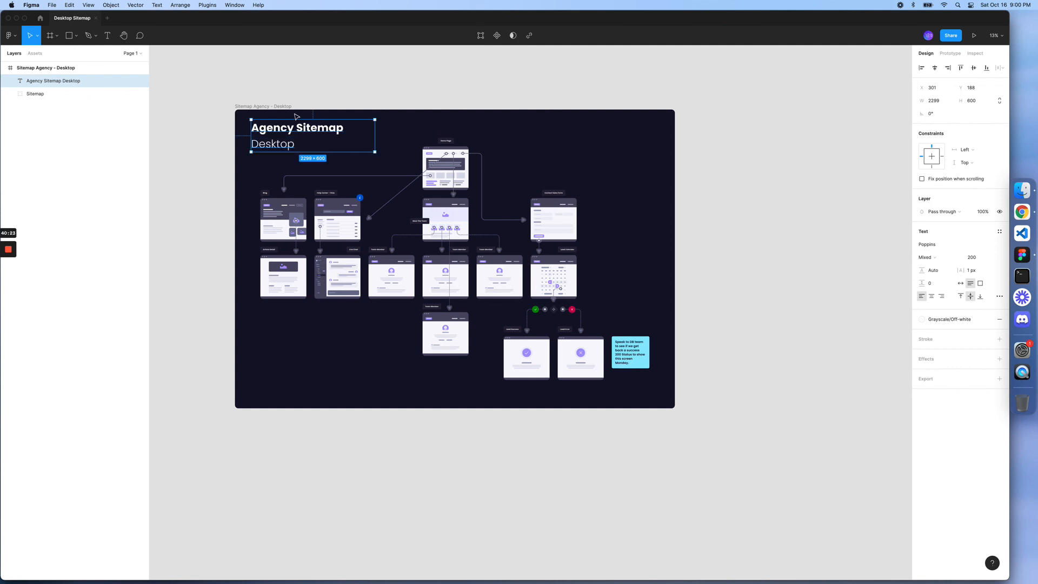
# Step: Nudge the title 70 down and 10 to the right, to X 311 and Y 258, and deselect it
pyautogui.hotkey('shift', 'Down')
pyautogui.hotkey('shift', 'Down')
pyautogui.hotkey('shift', 'Down')
pyautogui.hotkey('shift', 'Down')
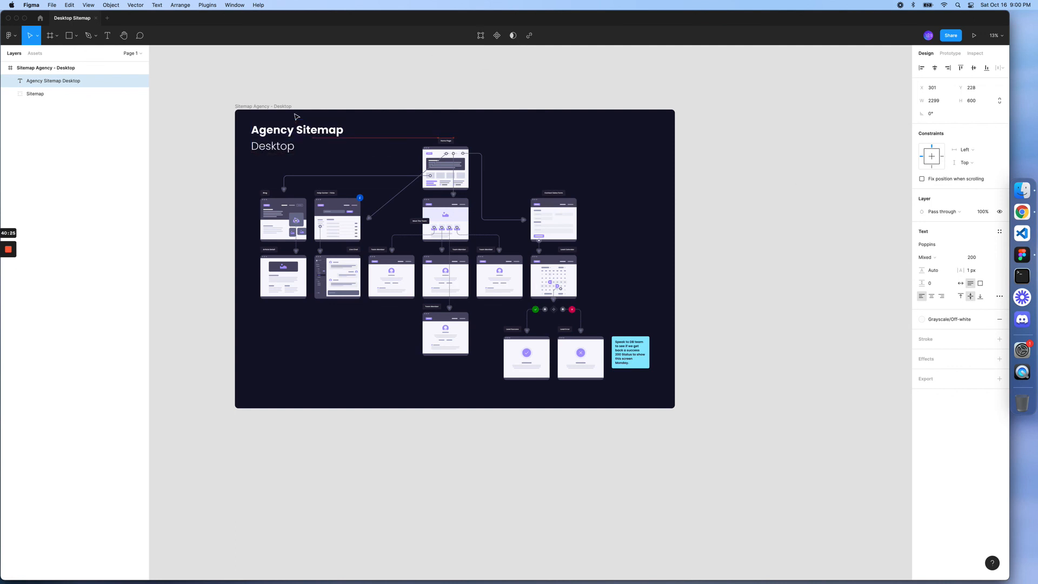
pyautogui.hotkey('shift', 'Down')
pyautogui.hotkey('shift', 'Right')
pyautogui.hotkey('shift', 'Down')
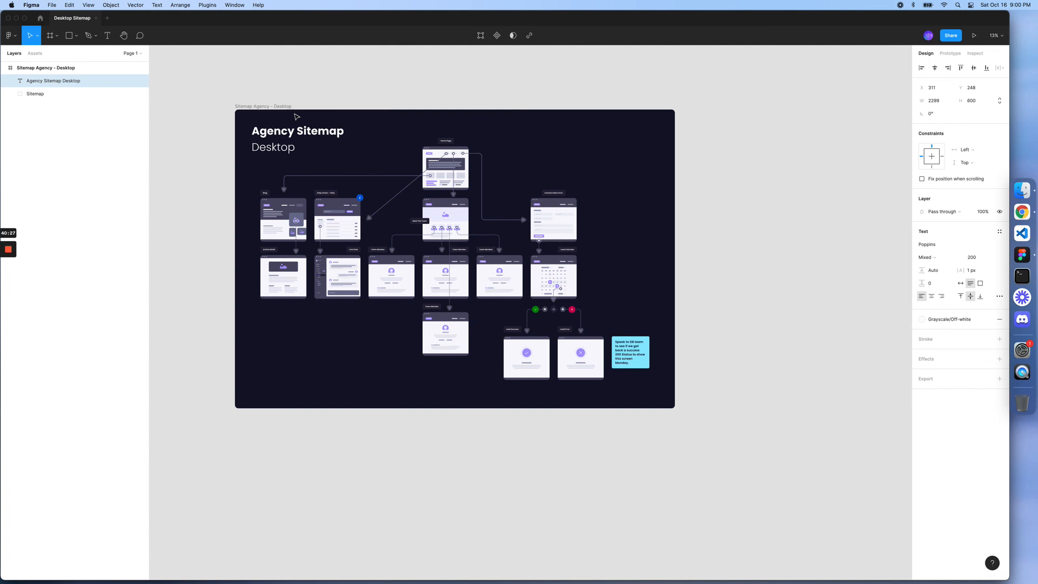
pyautogui.hotkey('shift', 'Down')
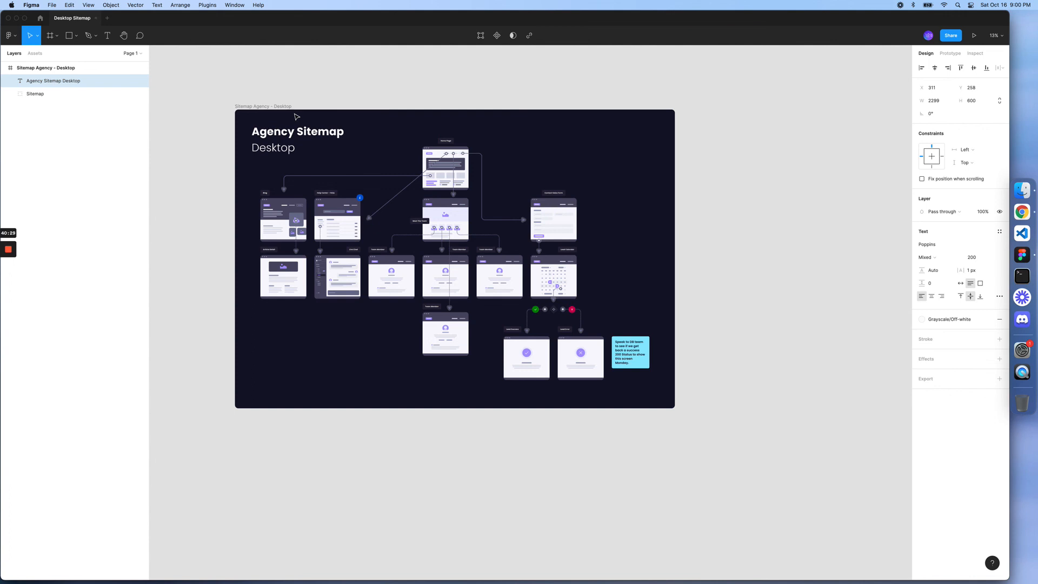
pyautogui.click(299, 94)
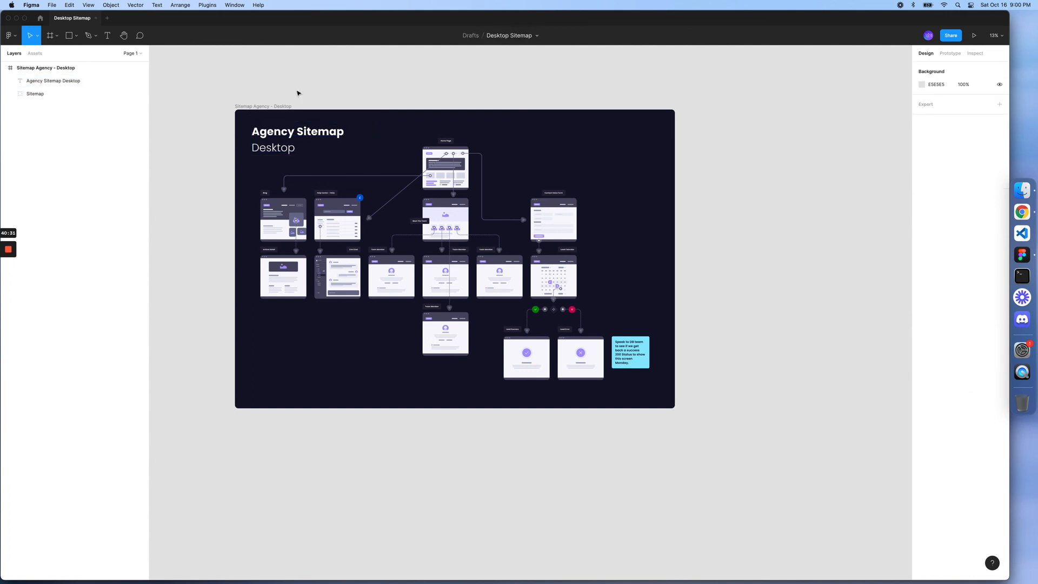
pyautogui.scroll(5, 298, 94)
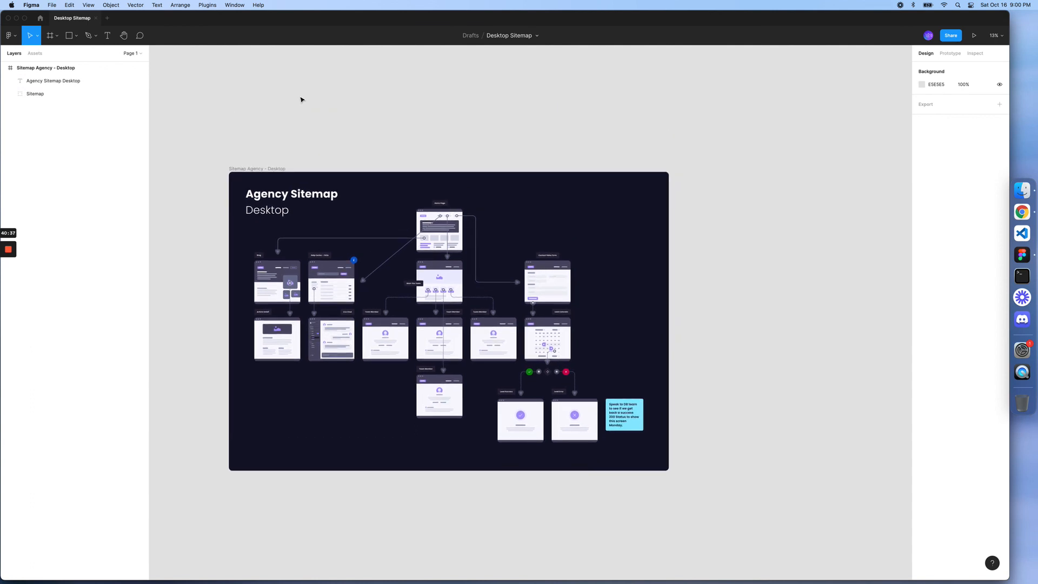
pyautogui.scroll(3, 367, 128)
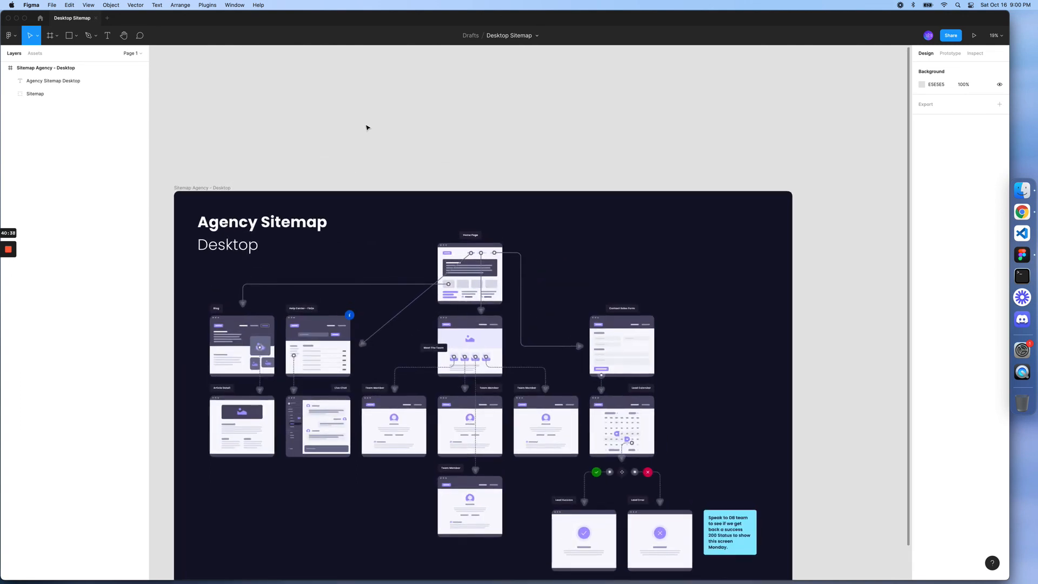
# Step: Move the title to X 473 and Y 379, lining its left edge up with the Blog screen column, and deselect it
pyautogui.scroll(-3, 366, 128)
pyautogui.hscroll(-3, 366, 128)
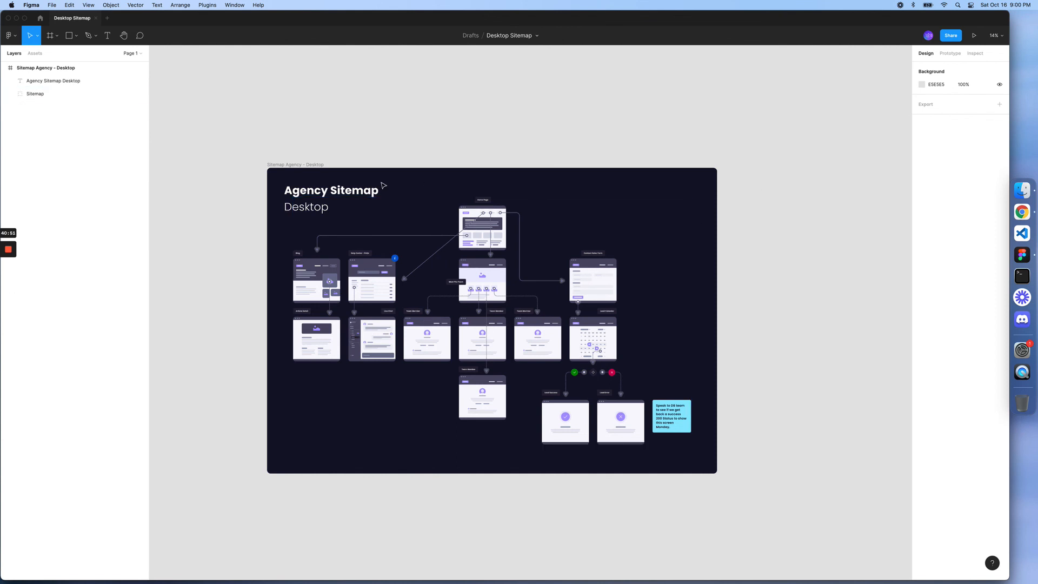
pyautogui.click(313, 195)
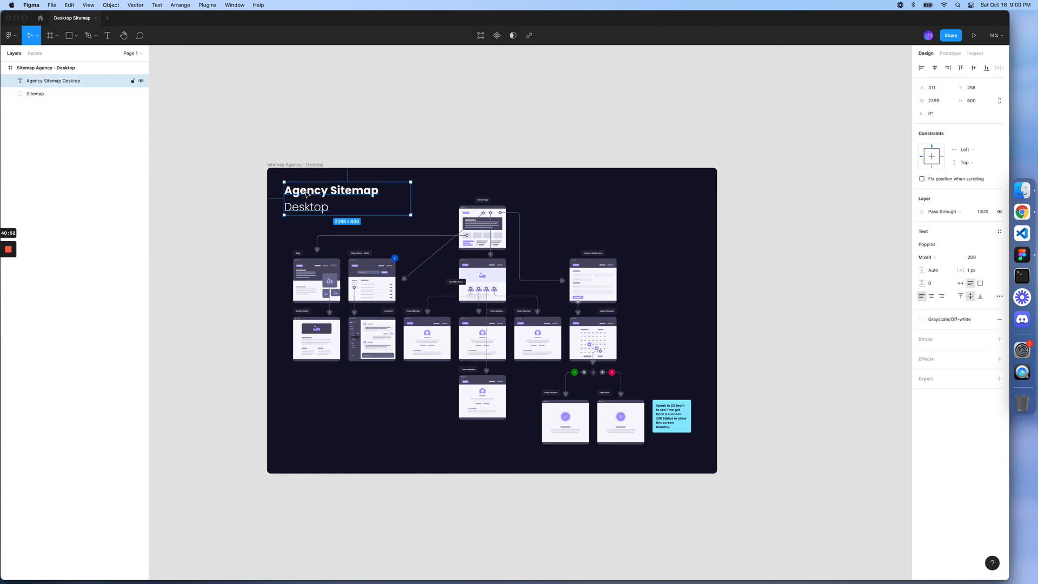
pyautogui.moveTo(312, 202); pyautogui.dragTo(314, 203)
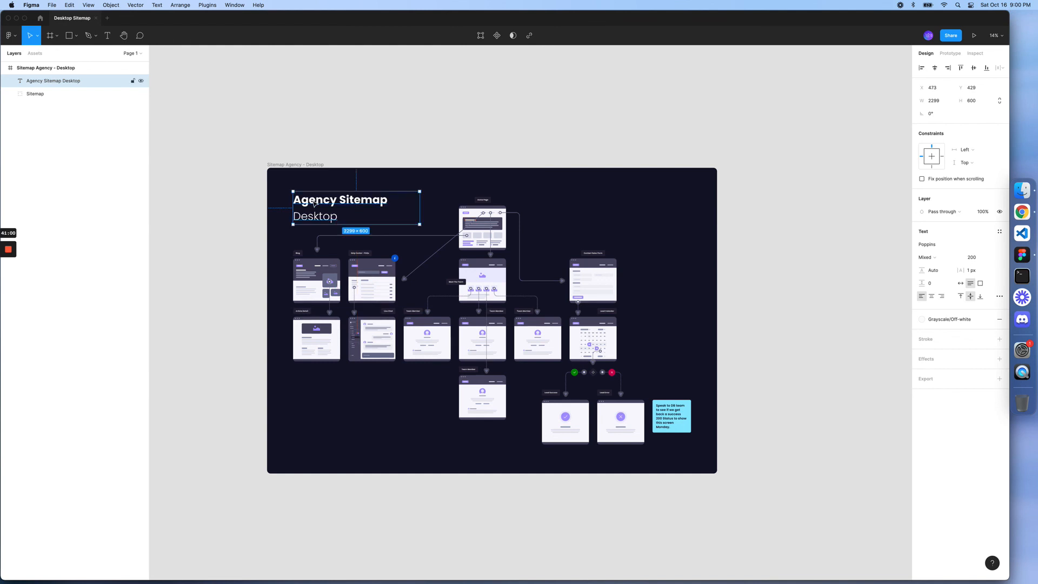
pyautogui.hotkey('shift', 'Up')
pyautogui.hotkey('shift', 'Up')
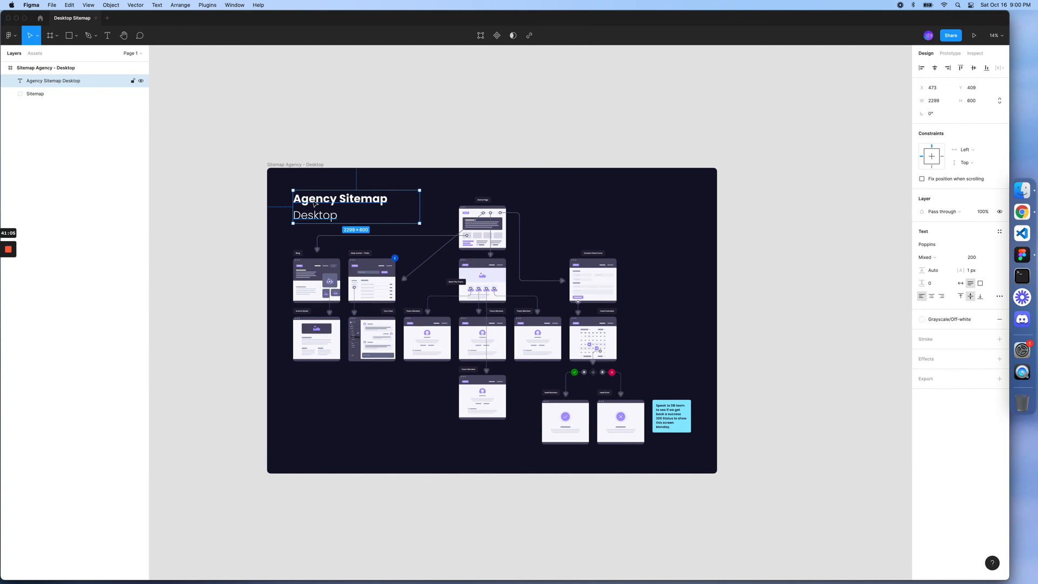
pyautogui.hotkey('shift', 'Up')
pyautogui.hotkey('shift', 'Up')
pyautogui.hotkey('shift', 'Up')
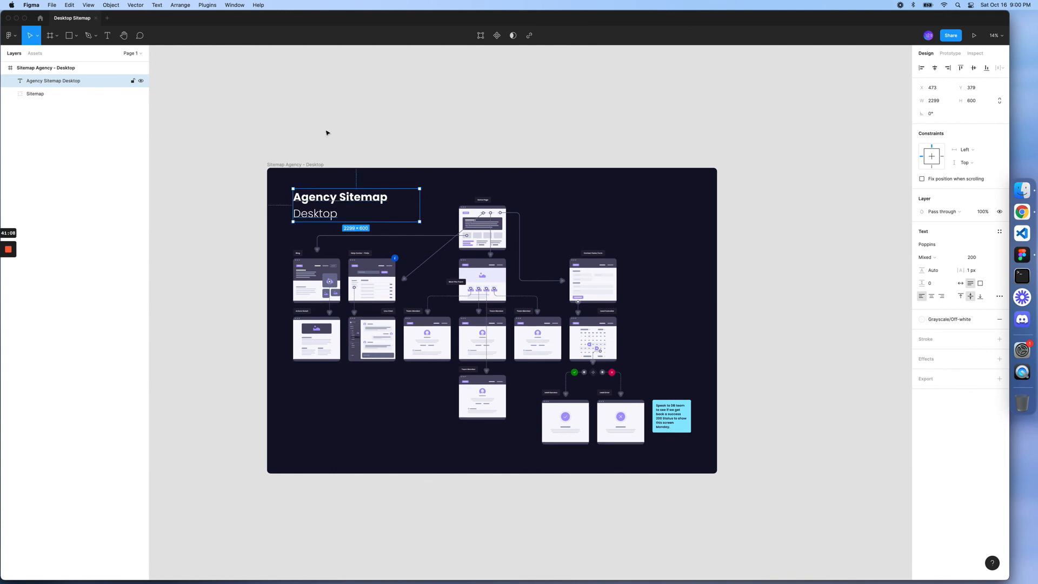
pyautogui.press('Escape')
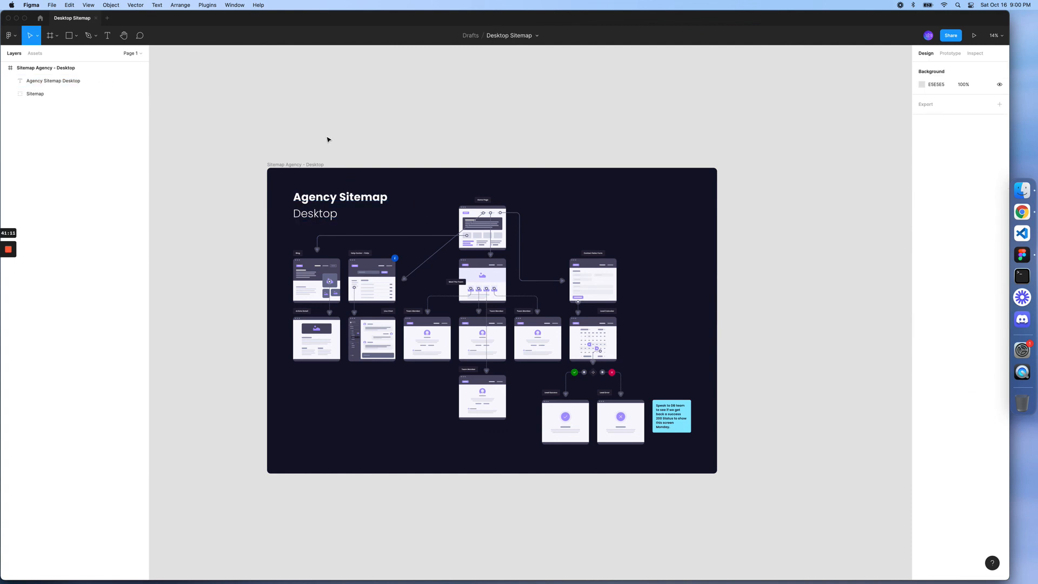